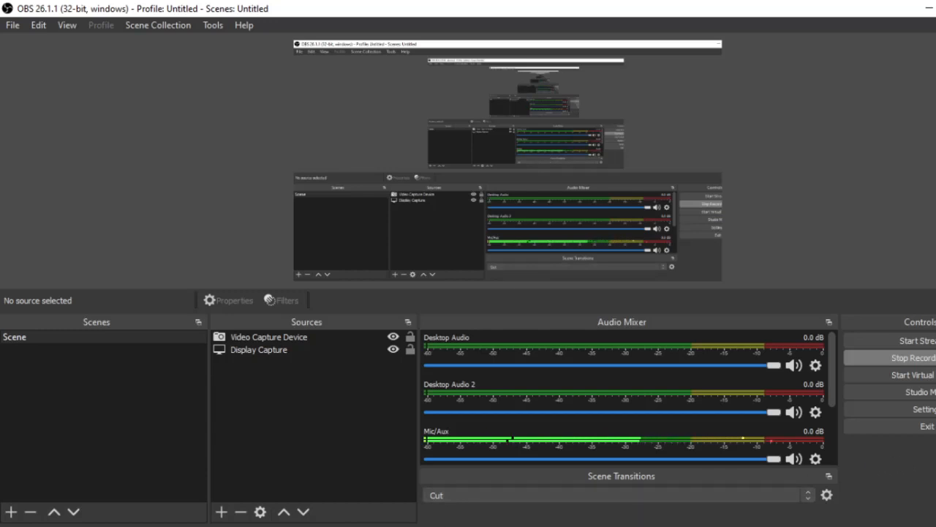
Switch to RPG Maker VX Ace and extend the mountain range eastward along the northern edge of the Wallanda map.
{"action": "left_click", "coordinate": [560, 482]}
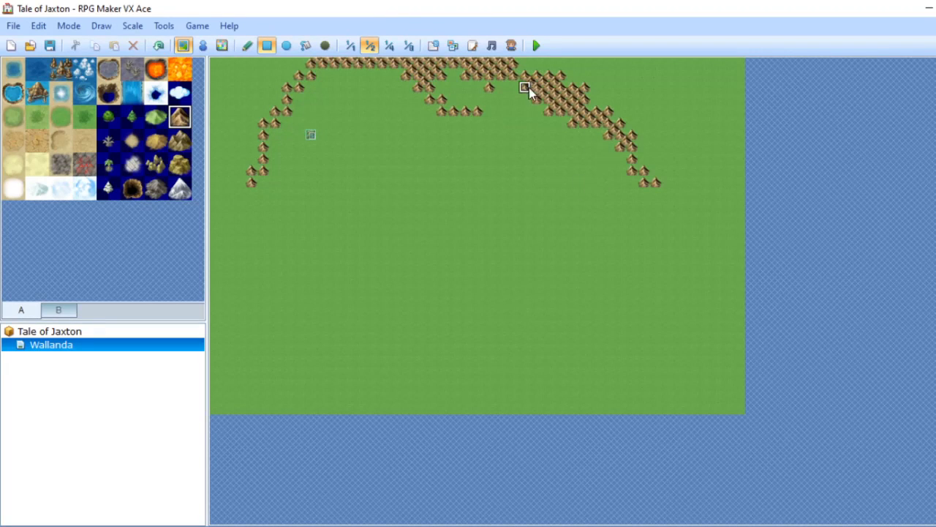
{"action": "left_click", "coordinate": [519, 68]}
{"action": "left_click_drag", "start_coordinate": [542, 82], "coordinate": [565, 78]}
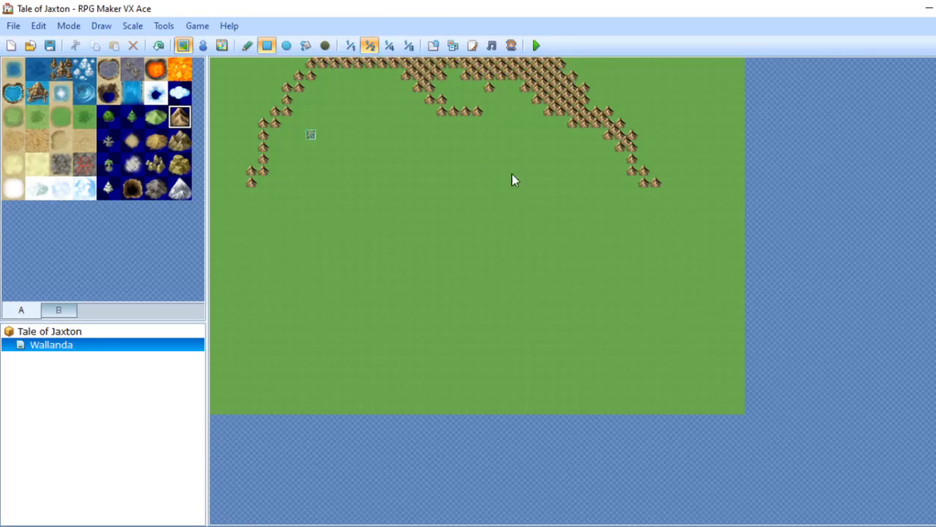
Review the map properties of Wallanda and close them without changing any settings.
{"action": "right_click", "coordinate": [60, 343]}
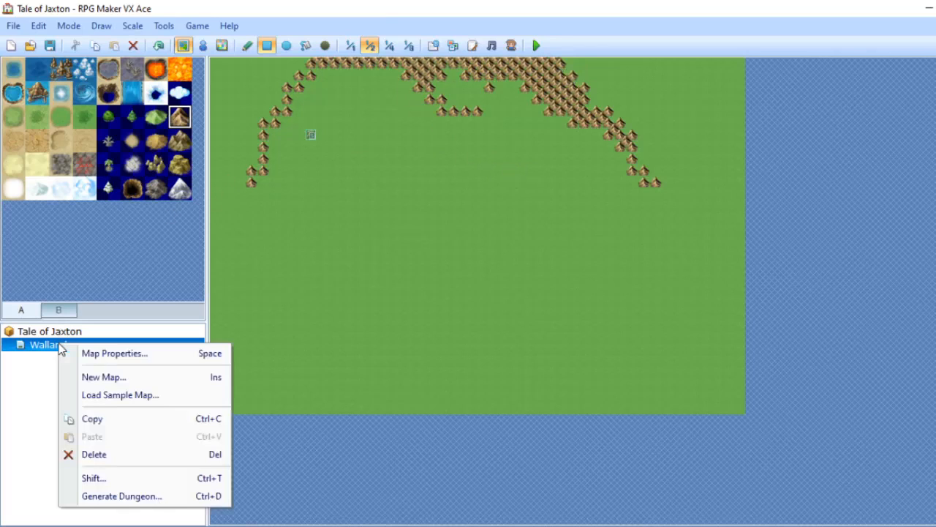
{"action": "left_click", "coordinate": [102, 356]}
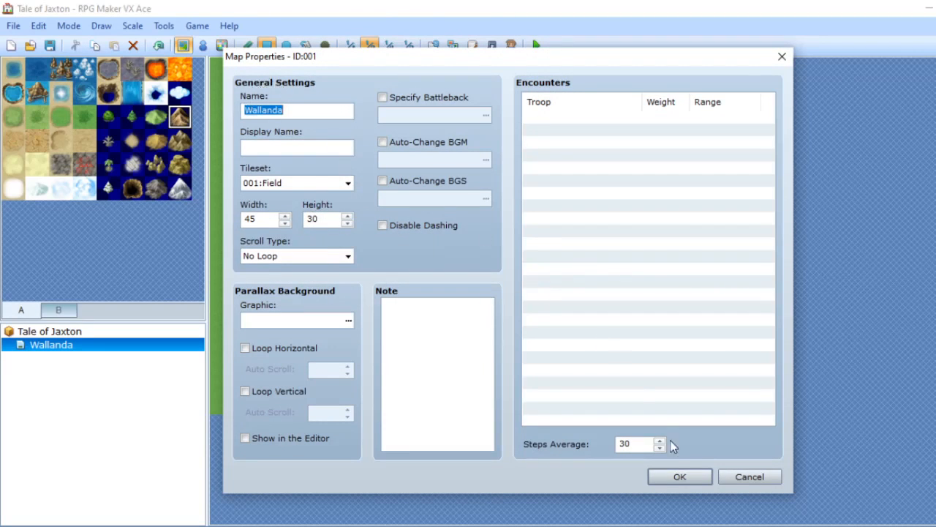
{"action": "left_click", "coordinate": [675, 477]}
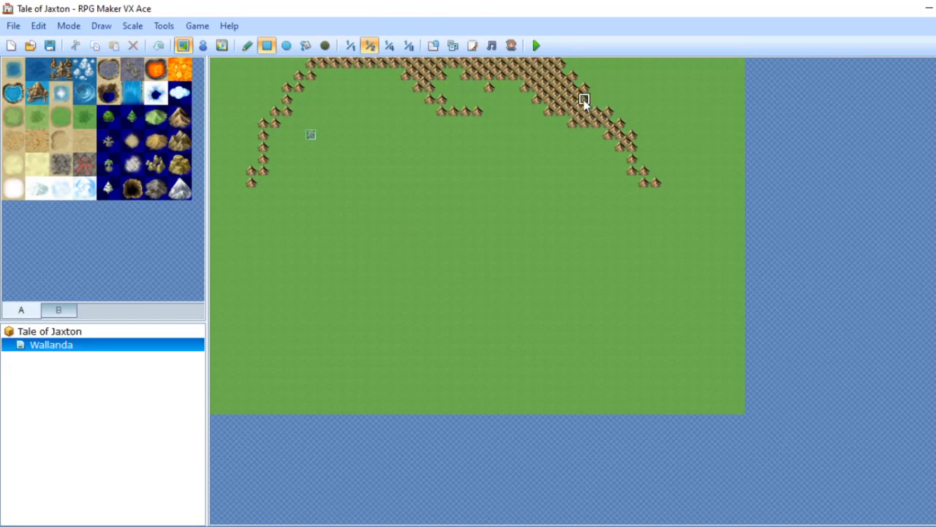
Extend the north-eastern mountains and outline their outer edge with the Pencil tool, curving down toward the map's east side.
{"action": "left_click_drag", "start_coordinate": [597, 100], "coordinate": [586, 124]}
{"action": "left_click", "coordinate": [248, 46]}
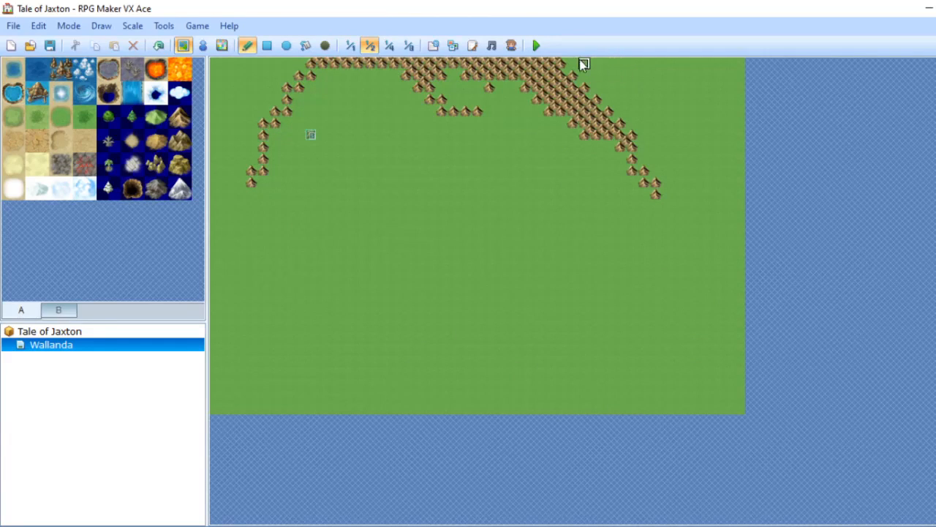
{"action": "left_click_drag", "start_coordinate": [575, 65], "coordinate": [633, 88]}
{"action": "left_click_drag", "start_coordinate": [687, 122], "coordinate": [694, 132]}
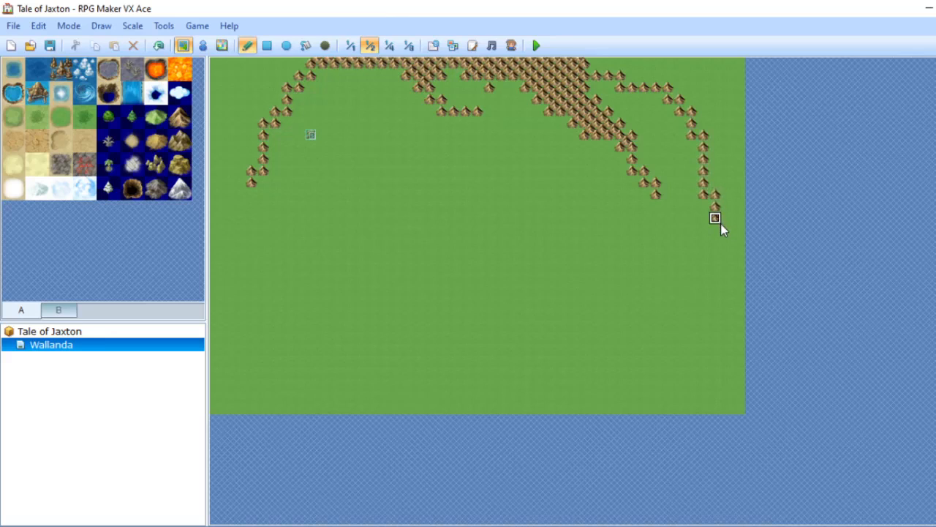
Fill the area between the north-eastern outline and the existing ridge with mountain tiles, including the gap at the northern edge.
{"action": "mouse_move", "coordinate": [711, 209]}
{"action": "left_mouse_down"}
{"action": "mouse_move", "coordinate": [615, 99]}
{"action": "mouse_move", "coordinate": [634, 125]}
{"action": "mouse_move", "coordinate": [695, 161]}
{"action": "mouse_move", "coordinate": [681, 149]}
{"action": "left_mouse_up"}
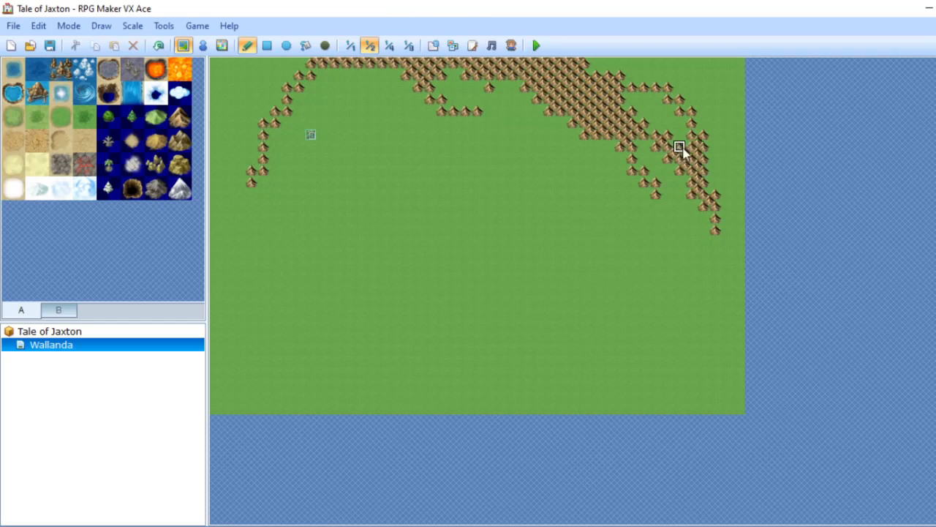
{"action": "mouse_move", "coordinate": [660, 117]}
{"action": "left_mouse_down"}
{"action": "mouse_move", "coordinate": [631, 98]}
{"action": "mouse_move", "coordinate": [680, 136]}
{"action": "mouse_move", "coordinate": [661, 110]}
{"action": "mouse_move", "coordinate": [648, 143]}
{"action": "left_mouse_up"}
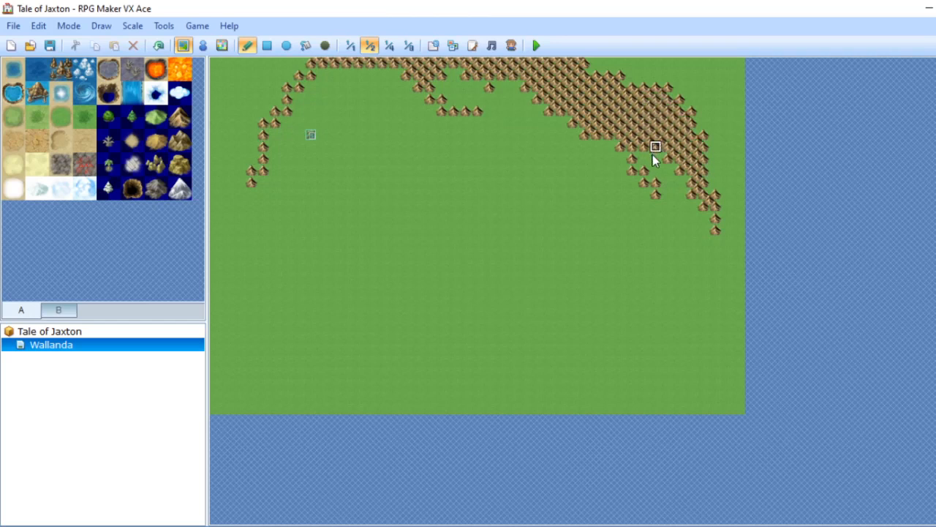
{"action": "mouse_move", "coordinate": [675, 182]}
{"action": "left_mouse_down"}
{"action": "mouse_move", "coordinate": [560, 120]}
{"action": "mouse_move", "coordinate": [654, 100]}
{"action": "mouse_move", "coordinate": [607, 74]}
{"action": "mouse_move", "coordinate": [668, 100]}
{"action": "mouse_move", "coordinate": [606, 66]}
{"action": "left_mouse_up"}
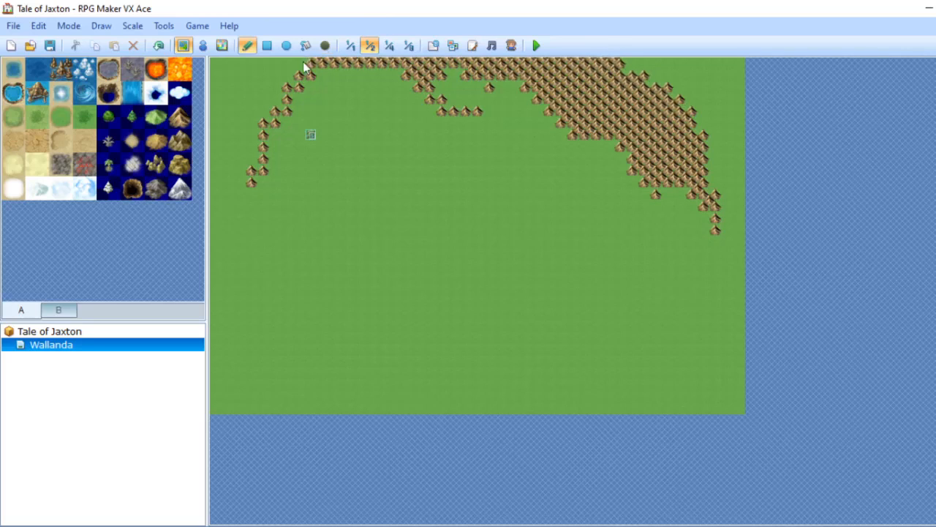
{"action": "left_click_drag", "start_coordinate": [295, 88], "coordinate": [227, 219]}
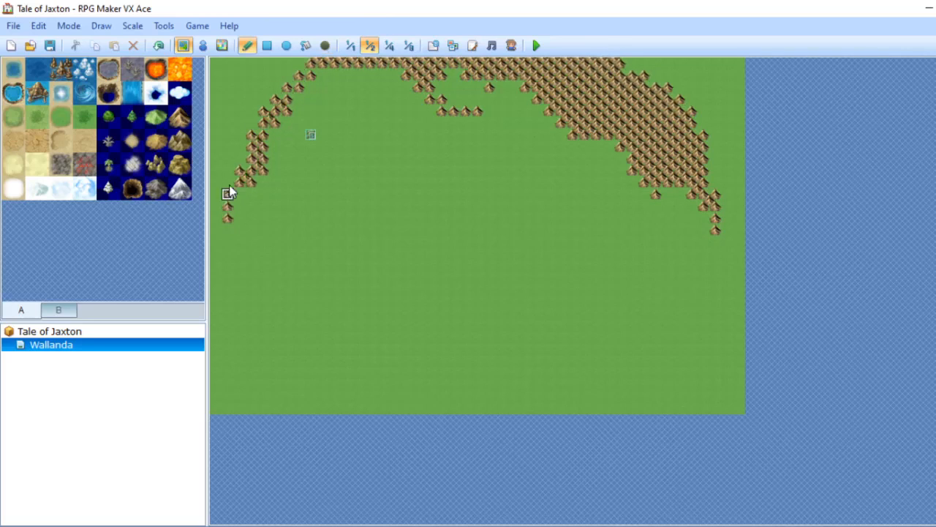
{"action": "mouse_move", "coordinate": [263, 111]}
{"action": "left_mouse_down"}
{"action": "mouse_move", "coordinate": [310, 63]}
{"action": "mouse_move", "coordinate": [286, 125]}
{"action": "mouse_move", "coordinate": [236, 183]}
{"action": "mouse_move", "coordinate": [225, 309]}
{"action": "mouse_move", "coordinate": [237, 276]}
{"action": "left_mouse_up"}
{"action": "key", "text": "ctrl+z"}
Thicken the western mountain range with mountain tiles and continue it south, curving toward the south-east.
{"action": "mouse_move", "coordinate": [305, 72]}
{"action": "left_mouse_down"}
{"action": "mouse_move", "coordinate": [286, 125]}
{"action": "mouse_move", "coordinate": [286, 76]}
{"action": "left_mouse_up"}
{"action": "mouse_move", "coordinate": [276, 138]}
{"action": "left_mouse_down"}
{"action": "mouse_move", "coordinate": [255, 175]}
{"action": "mouse_move", "coordinate": [257, 199]}
{"action": "left_mouse_up"}
{"action": "mouse_move", "coordinate": [300, 256]}
{"action": "left_mouse_down"}
{"action": "mouse_move", "coordinate": [272, 229]}
{"action": "mouse_move", "coordinate": [255, 171]}
{"action": "mouse_move", "coordinate": [251, 212]}
{"action": "left_mouse_up"}
{"action": "mouse_move", "coordinate": [263, 144]}
{"action": "left_mouse_down"}
{"action": "mouse_move", "coordinate": [286, 76]}
{"action": "mouse_move", "coordinate": [238, 170]}
{"action": "left_mouse_up"}
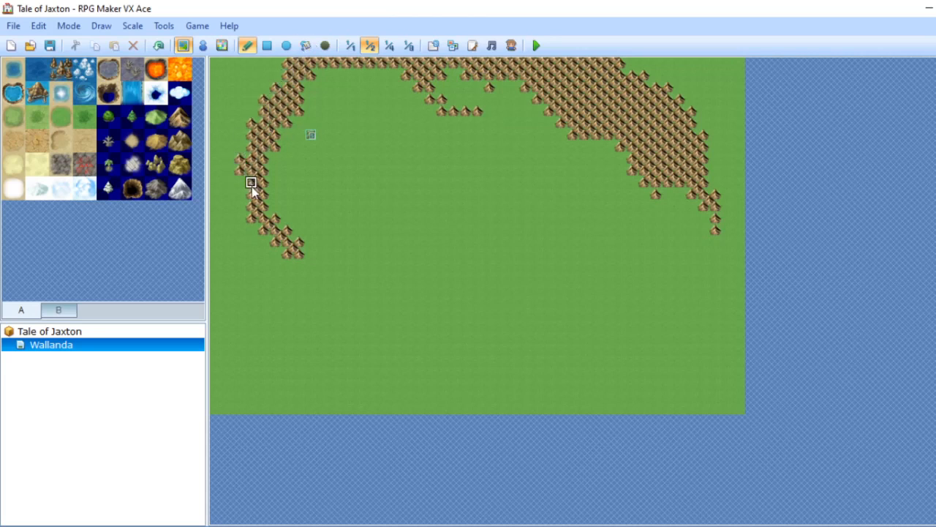
{"action": "mouse_move", "coordinate": [259, 216]}
{"action": "left_mouse_down"}
{"action": "mouse_move", "coordinate": [237, 183]}
{"action": "mouse_move", "coordinate": [250, 125]}
{"action": "mouse_move", "coordinate": [288, 66]}
{"action": "left_mouse_up"}
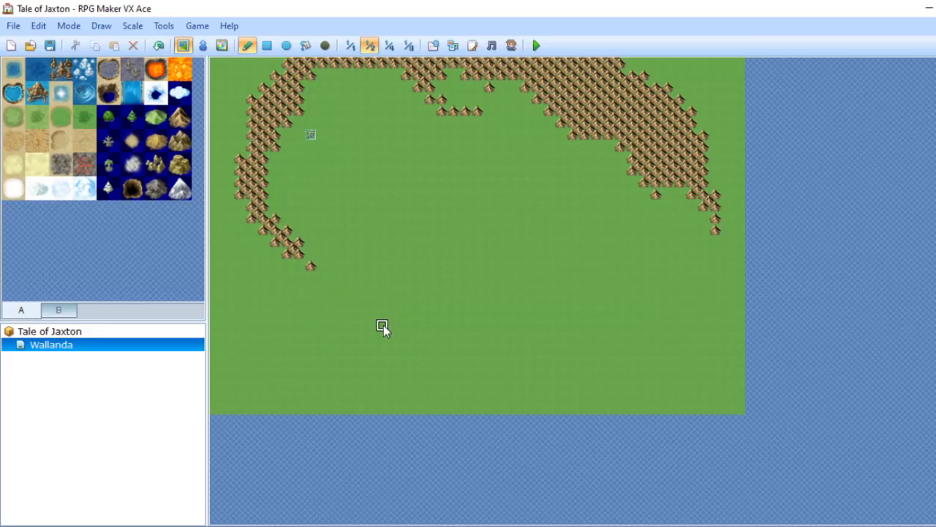
Paint a diagonal strip of forest tiles below the western mountains, running south-east toward the map's southern part.
{"action": "left_click", "coordinate": [108, 117]}
{"action": "left_click", "coordinate": [266, 281]}
{"action": "mouse_move", "coordinate": [283, 293]}
{"action": "left_mouse_down"}
{"action": "mouse_move", "coordinate": [432, 360]}
{"action": "mouse_move", "coordinate": [325, 322]}
{"action": "left_mouse_up"}
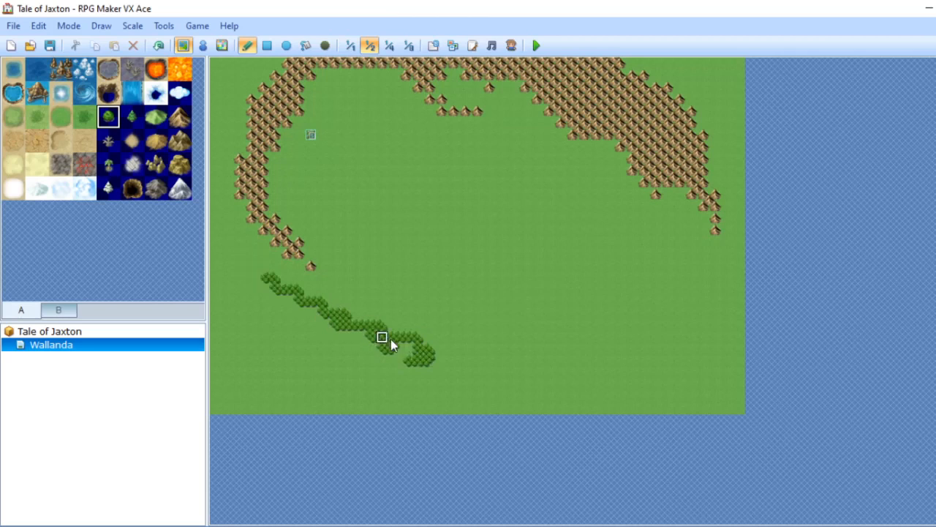
{"action": "mouse_move", "coordinate": [417, 351]}
{"action": "left_mouse_down"}
{"action": "mouse_move", "coordinate": [274, 292]}
{"action": "mouse_move", "coordinate": [241, 265]}
{"action": "mouse_move", "coordinate": [271, 297]}
{"action": "mouse_move", "coordinate": [404, 340]}
{"action": "left_mouse_up"}
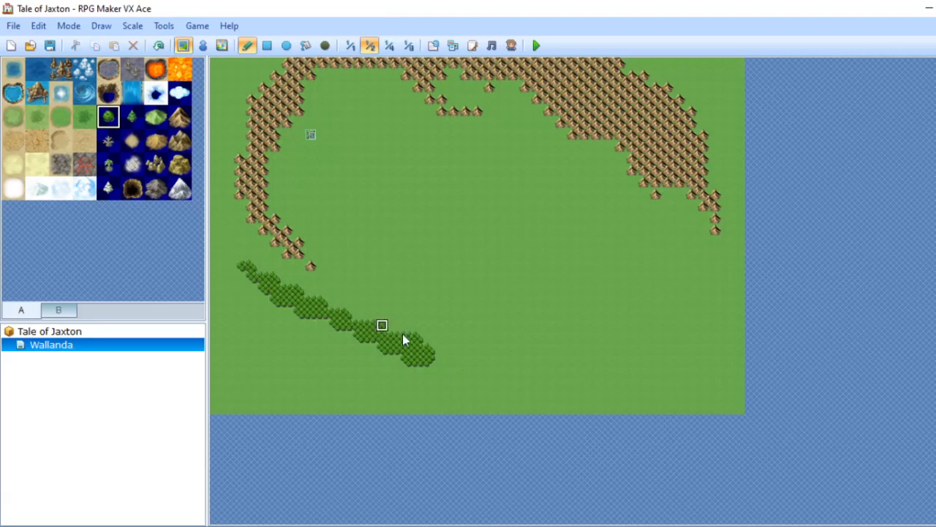
{"action": "left_click", "coordinate": [463, 368]}
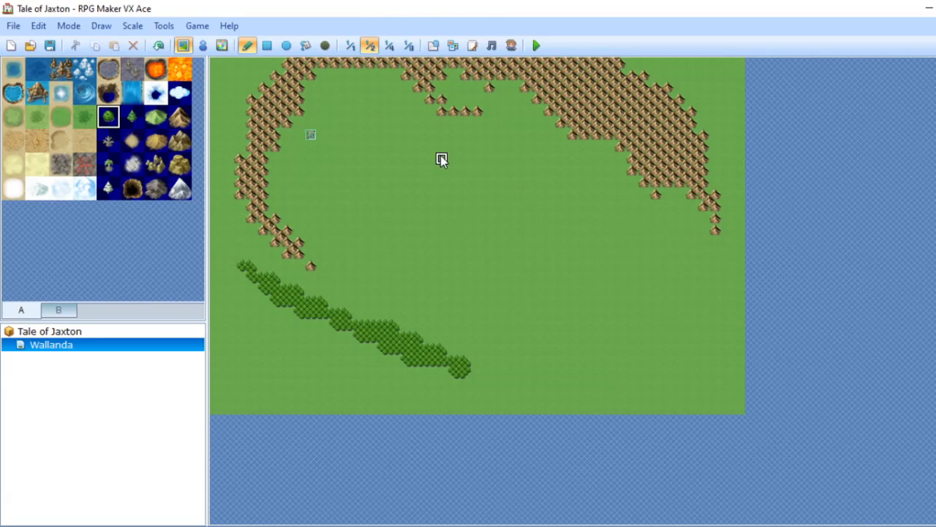
Paint a water river from the south-west corner through the forest toward the map's centre, and trim its upper end with grass.
{"action": "left_click", "coordinate": [14, 69]}
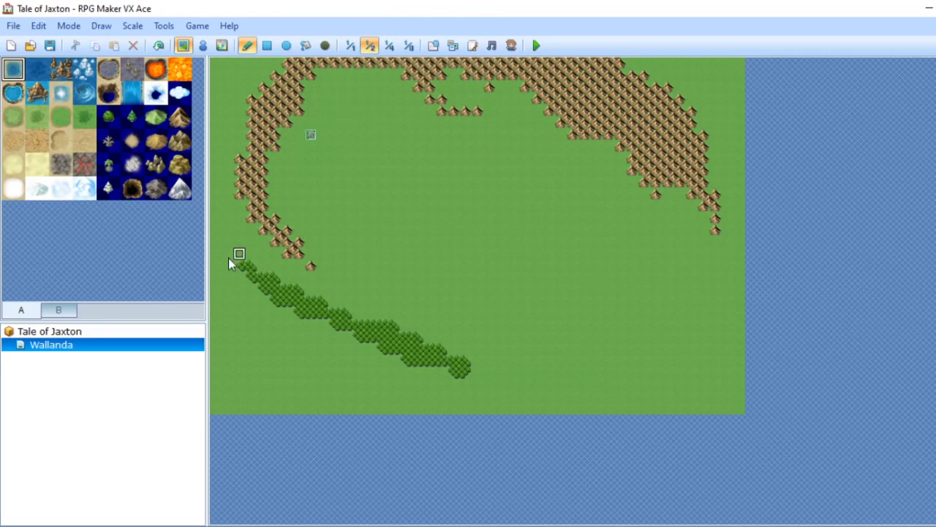
{"action": "left_click_drag", "start_coordinate": [214, 407], "coordinate": [275, 365]}
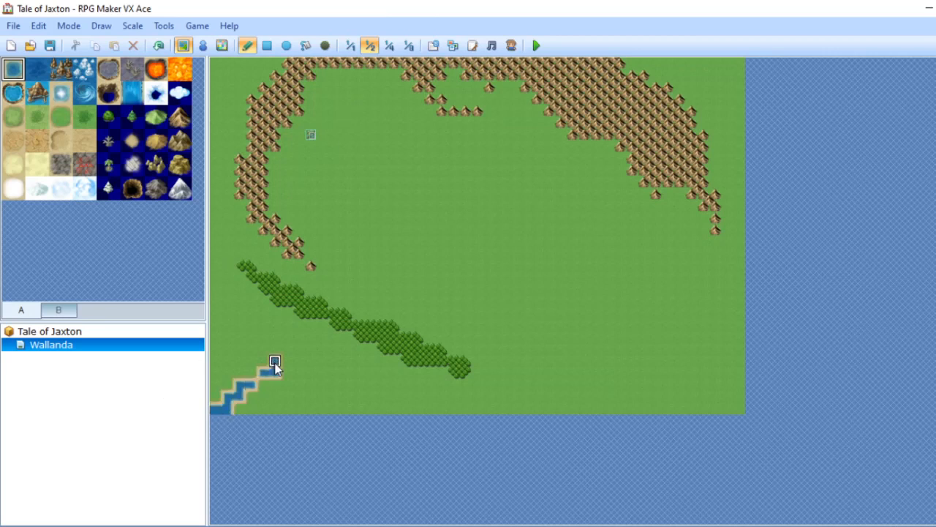
{"action": "mouse_move", "coordinate": [308, 339]}
{"action": "left_mouse_down"}
{"action": "mouse_move", "coordinate": [347, 303]}
{"action": "mouse_move", "coordinate": [382, 218]}
{"action": "left_mouse_up"}
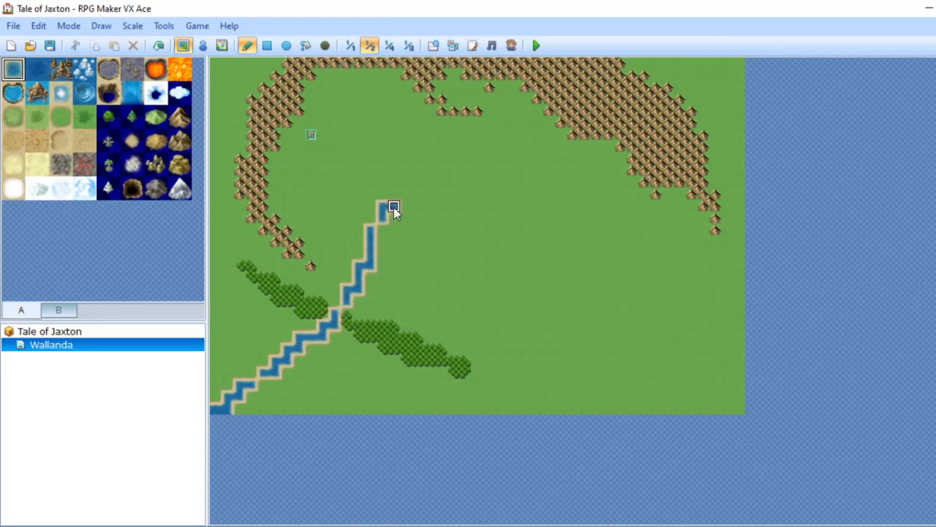
{"action": "left_click", "coordinate": [430, 173]}
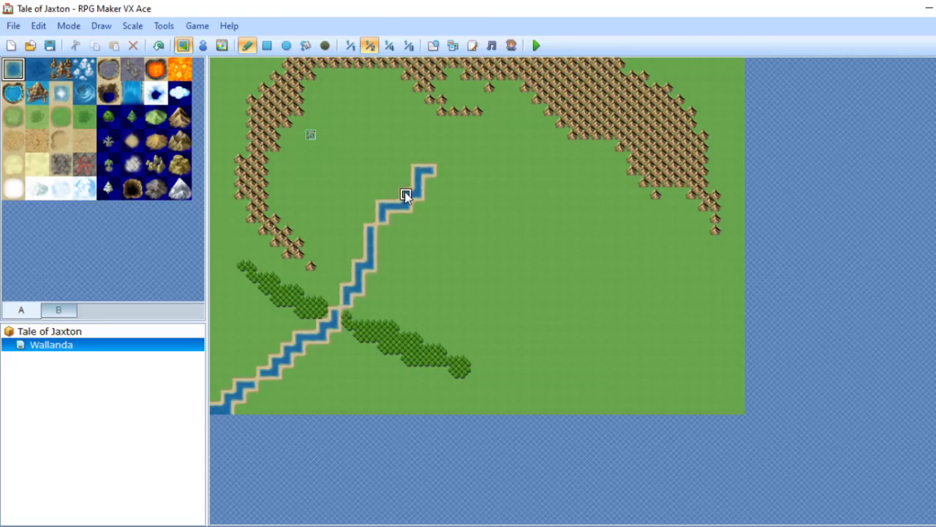
{"action": "right_click", "coordinate": [417, 233]}
{"action": "mouse_move", "coordinate": [389, 213]}
{"action": "left_mouse_down"}
{"action": "mouse_move", "coordinate": [416, 213]}
{"action": "mouse_move", "coordinate": [408, 186]}
{"action": "mouse_move", "coordinate": [410, 196]}
{"action": "mouse_move", "coordinate": [431, 170]}
{"action": "left_mouse_up"}
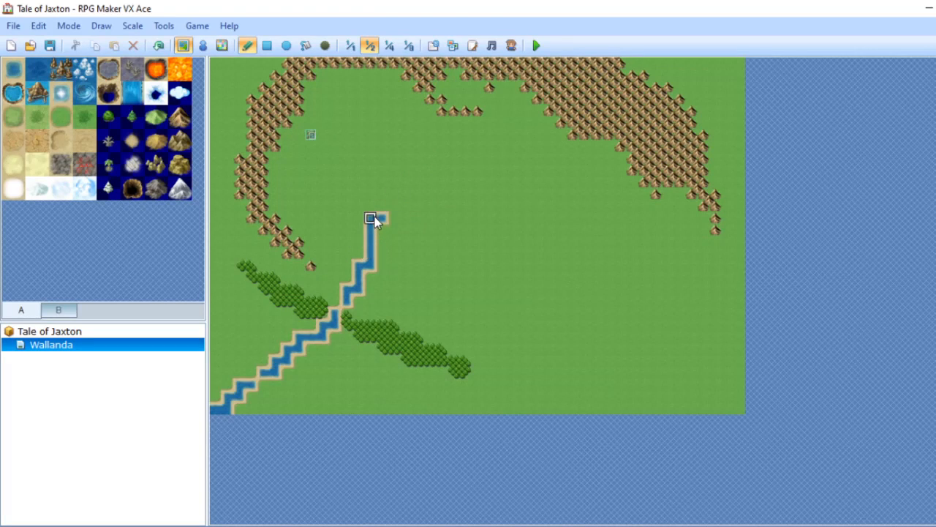
{"action": "mouse_move", "coordinate": [392, 206]}
{"action": "left_mouse_down"}
{"action": "mouse_move", "coordinate": [346, 302]}
{"action": "mouse_move", "coordinate": [273, 407]}
{"action": "left_mouse_up"}
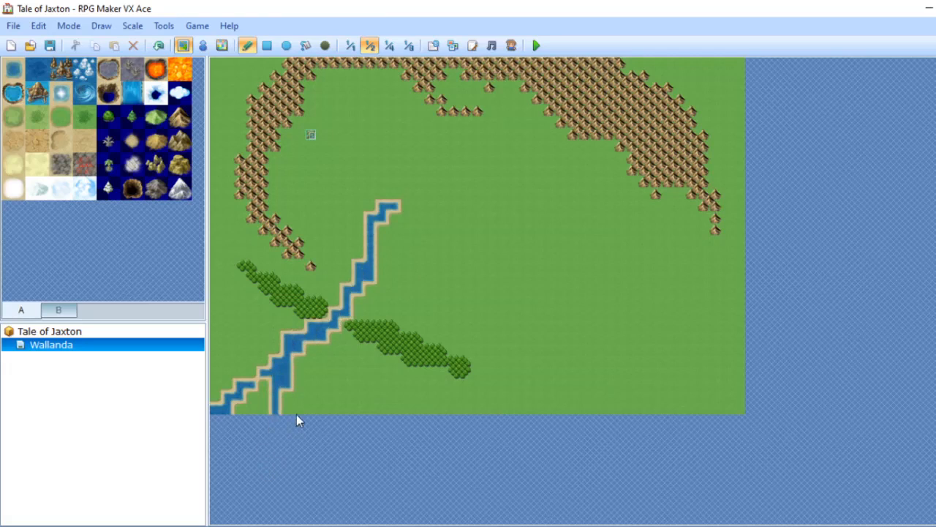
{"action": "key", "text": "ctrl+z"}
{"action": "key", "text": "ctrl+z"}
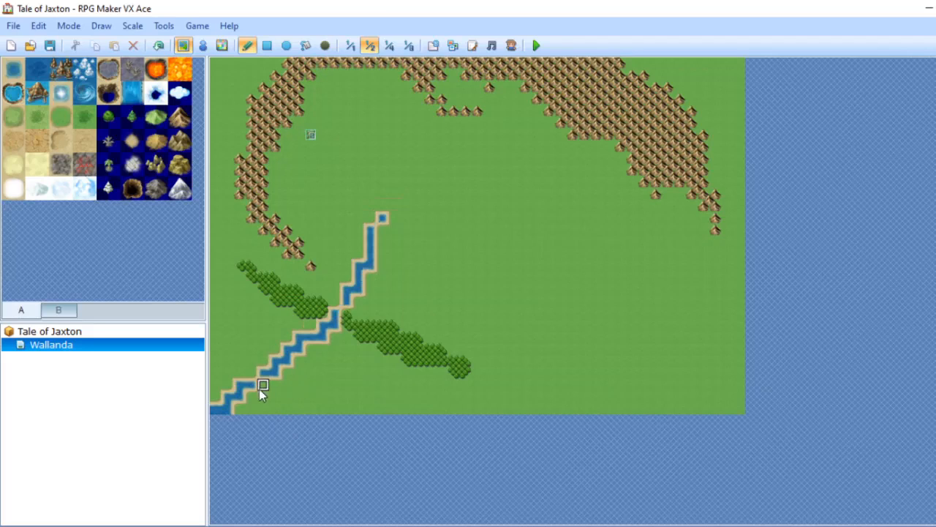
Join the river's diagonal gaps with water tiles and clear the trees touching its banks.
{"action": "left_click", "coordinate": [371, 219]}
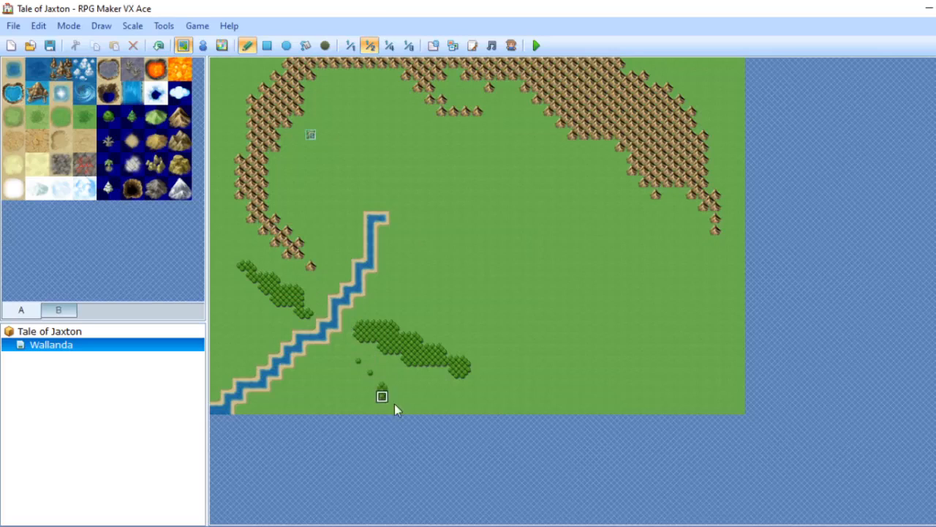
Expand the southern forest down to the map's southern edge and extend the western forest strip north-west to the map's west edge.
{"action": "mouse_move", "coordinate": [426, 410]}
{"action": "left_mouse_down"}
{"action": "mouse_move", "coordinate": [368, 361]}
{"action": "mouse_move", "coordinate": [502, 441]}
{"action": "mouse_move", "coordinate": [391, 392]}
{"action": "mouse_move", "coordinate": [489, 422]}
{"action": "left_mouse_up"}
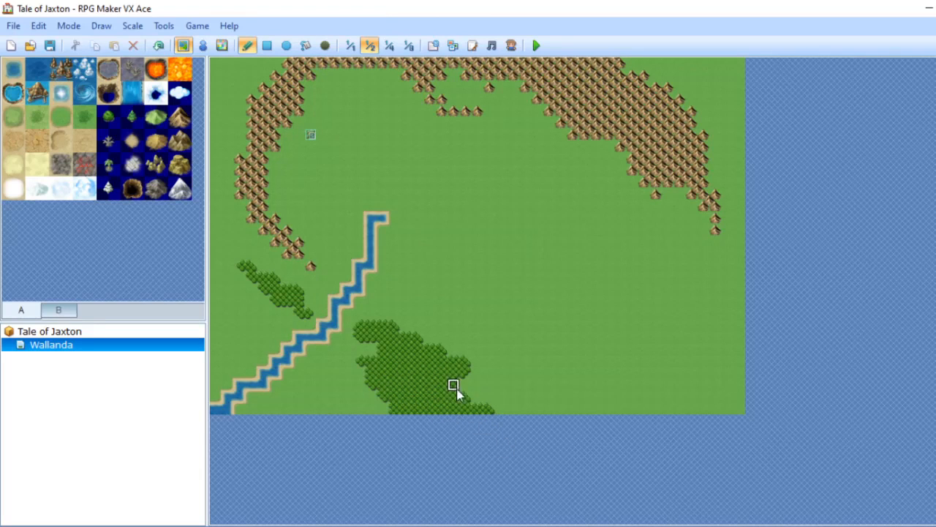
{"action": "left_click", "coordinate": [503, 411]}
{"action": "left_click", "coordinate": [358, 369]}
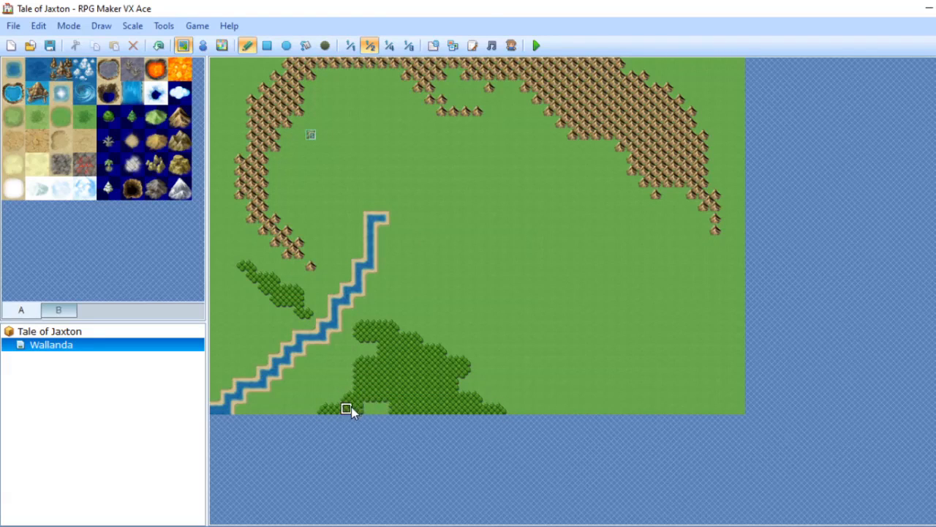
{"action": "left_click", "coordinate": [373, 407]}
{"action": "mouse_move", "coordinate": [251, 291]}
{"action": "left_mouse_down"}
{"action": "mouse_move", "coordinate": [224, 253]}
{"action": "mouse_move", "coordinate": [217, 210]}
{"action": "left_mouse_up"}
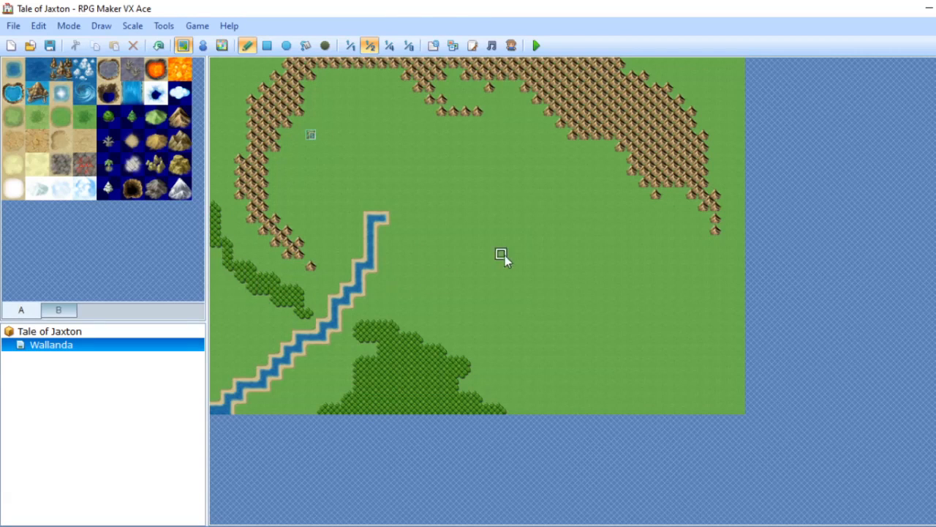
Paint an X-shaped forest in the map's centre, with four diagonal arms spreading between the mountains and the river.
{"action": "left_click_drag", "start_coordinate": [537, 139], "coordinate": [514, 167]}
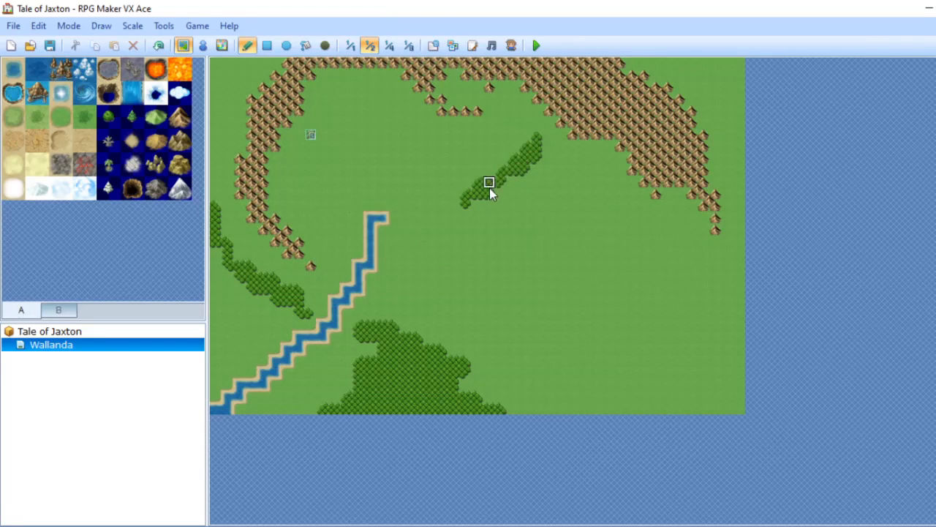
{"action": "left_click_drag", "start_coordinate": [490, 190], "coordinate": [445, 217]}
{"action": "left_click", "coordinate": [432, 220]}
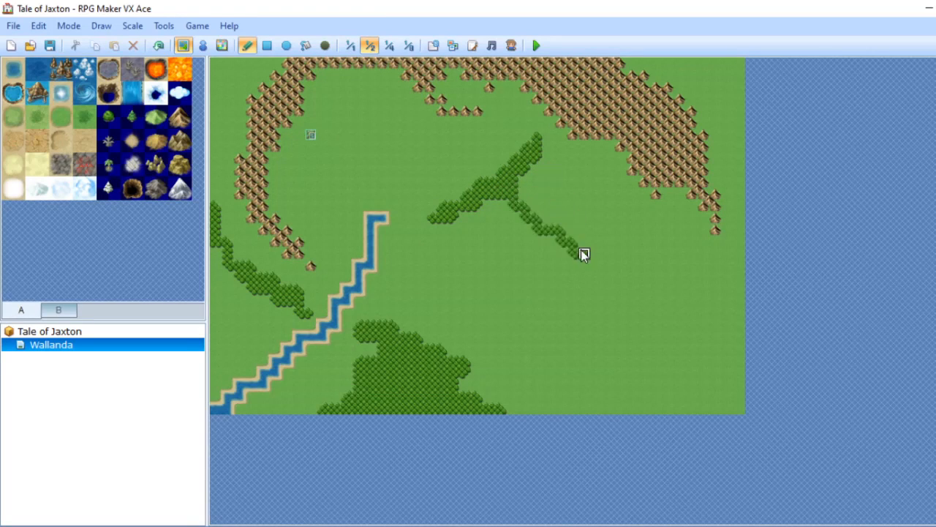
{"action": "mouse_move", "coordinate": [583, 254]}
{"action": "left_mouse_down"}
{"action": "mouse_move", "coordinate": [502, 204]}
{"action": "mouse_move", "coordinate": [538, 243]}
{"action": "mouse_move", "coordinate": [586, 255]}
{"action": "mouse_move", "coordinate": [561, 254]}
{"action": "left_mouse_up"}
{"action": "mouse_move", "coordinate": [462, 169]}
{"action": "left_mouse_down"}
{"action": "mouse_move", "coordinate": [420, 153]}
{"action": "mouse_move", "coordinate": [441, 169]}
{"action": "left_mouse_up"}
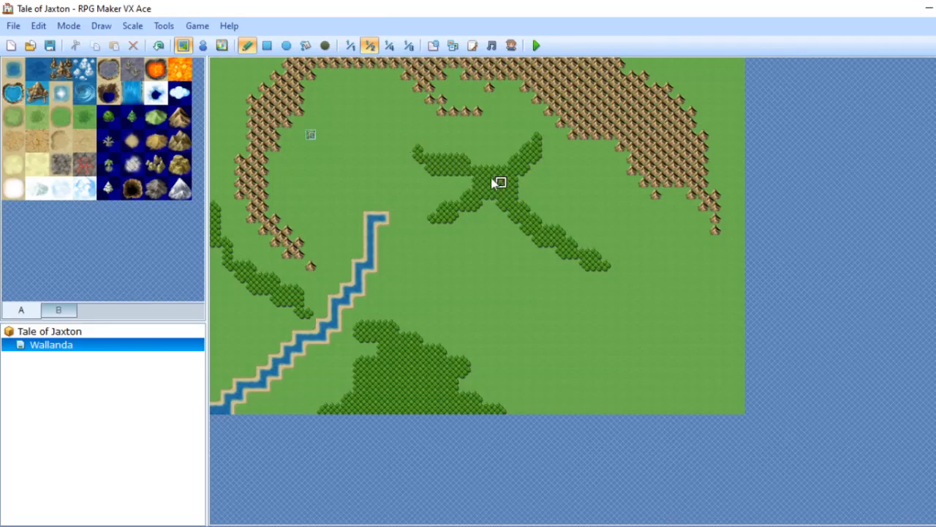
{"action": "left_click", "coordinate": [408, 146]}
Place the intact grey stone bridge tile from tileset B across the river between the two forests.
{"action": "left_click", "coordinate": [58, 309]}
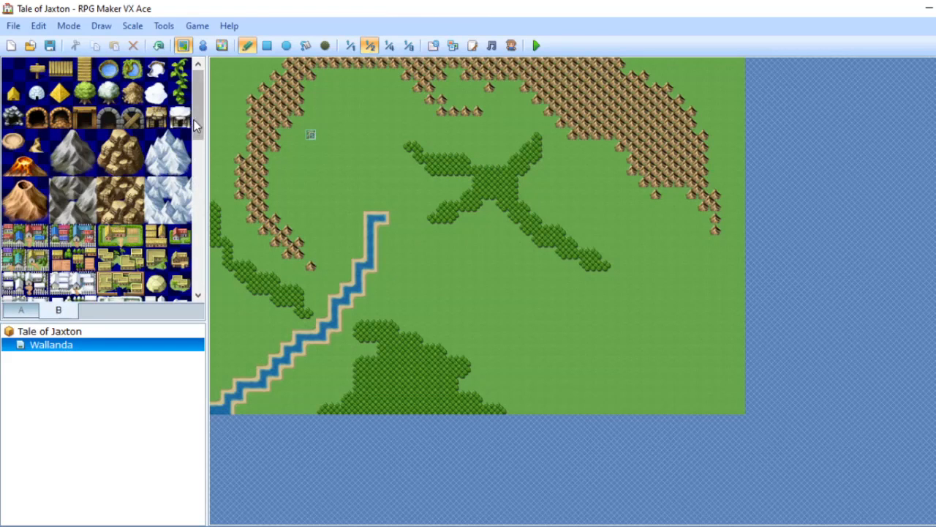
{"action": "left_click_drag", "start_coordinate": [198, 131], "coordinate": [188, 212]}
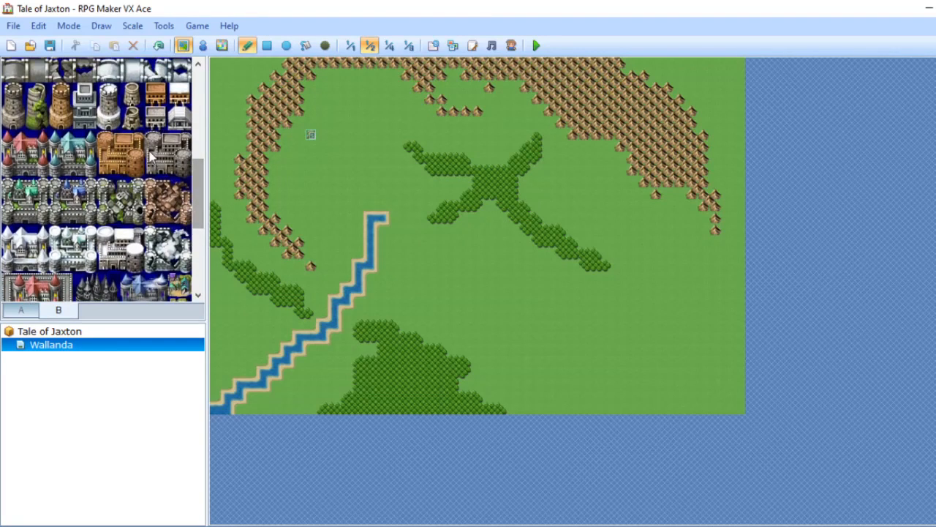
{"action": "left_click", "coordinate": [18, 69]}
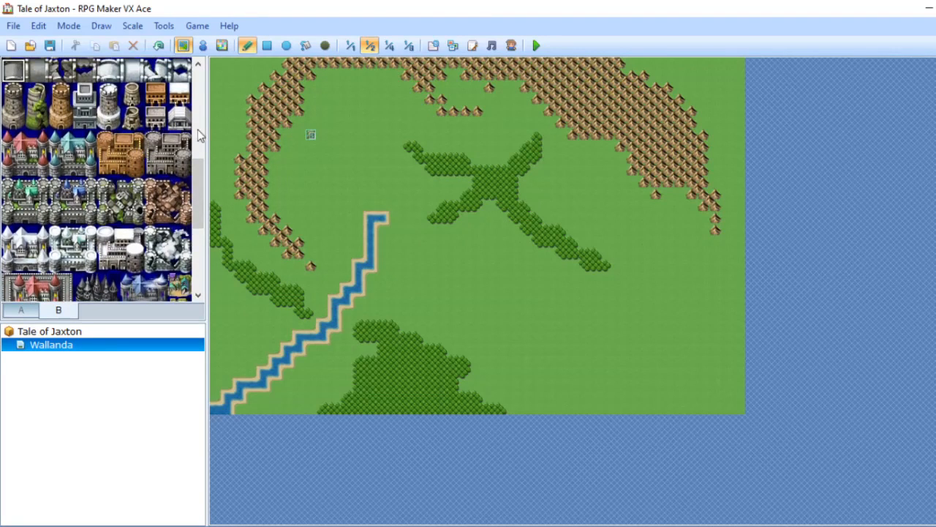
Place the grey stone castle with green roofs from tileset B just below the northern mountains, in the north-west plain.
{"action": "scroll", "coordinate": [200, 209], "scroll_direction": "up", "scroll_amount": 2}
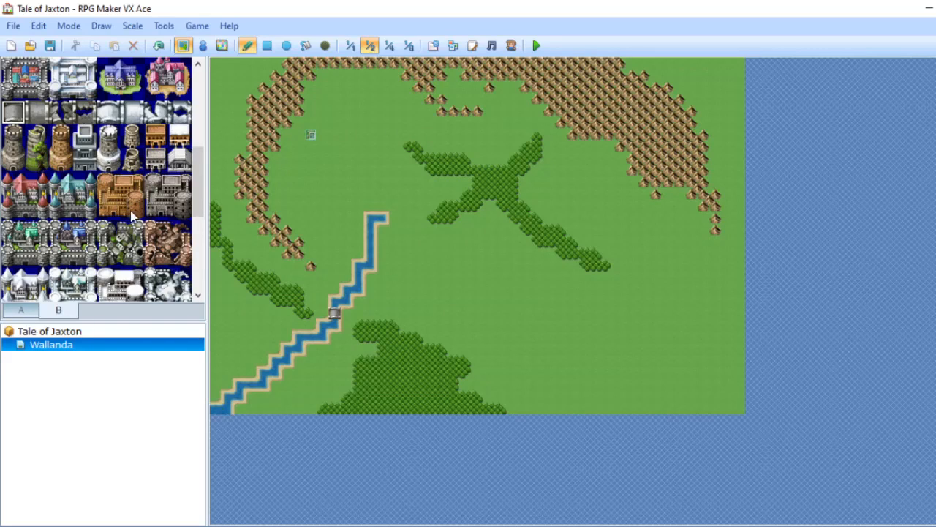
{"action": "left_click", "coordinate": [183, 208]}
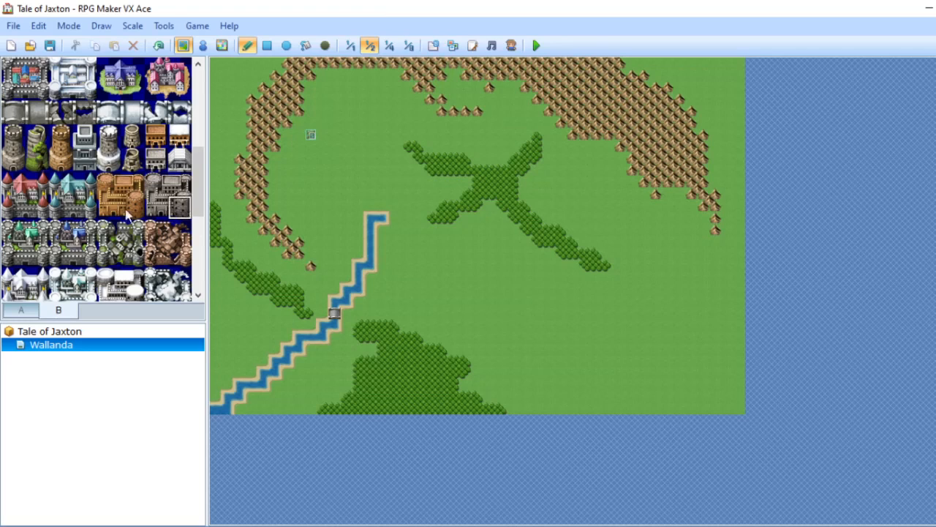
{"action": "left_click_drag", "start_coordinate": [34, 265], "coordinate": [11, 235]}
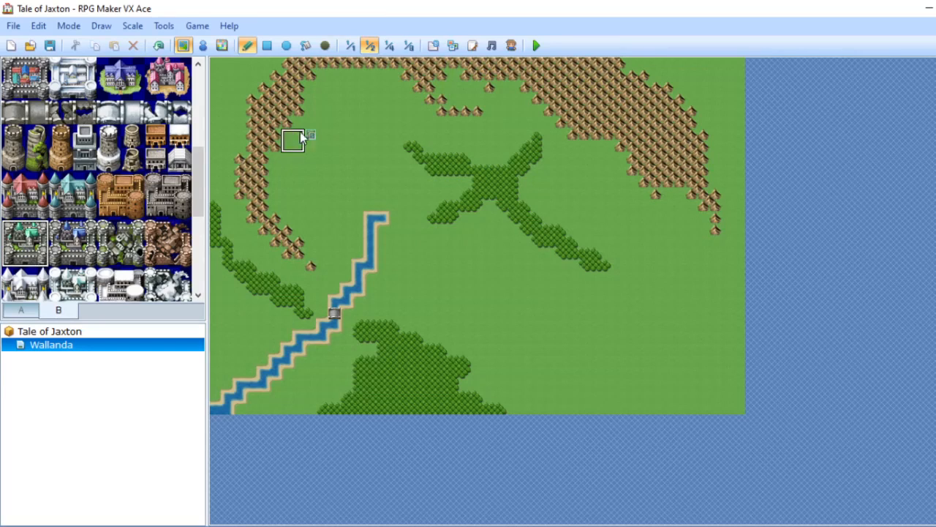
{"action": "left_click", "coordinate": [364, 83]}
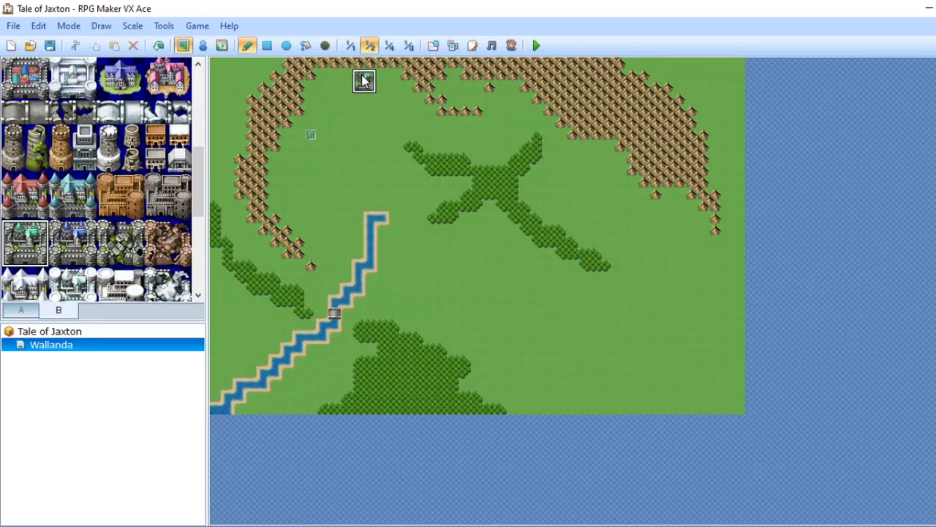
{"action": "right_click", "coordinate": [363, 139]}
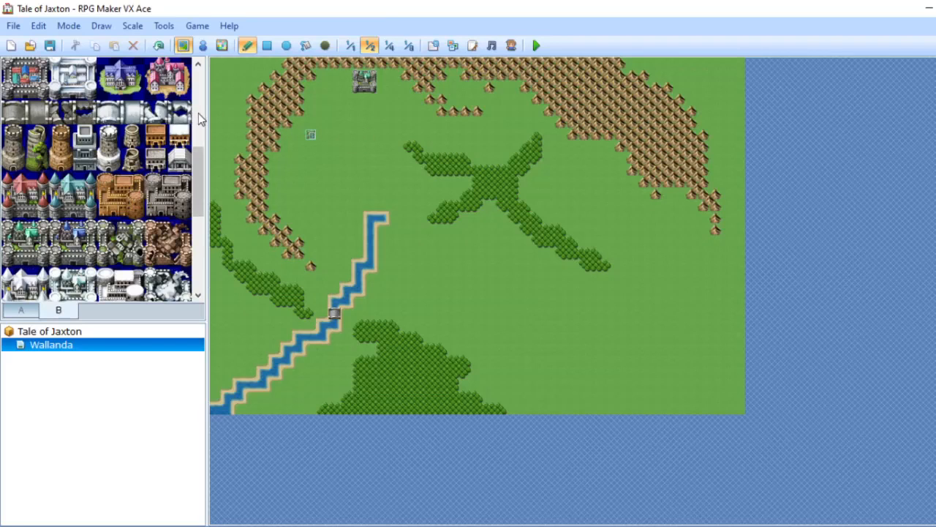
Look through tilesets A and B for further landmark and settlement tiles.
{"action": "scroll", "coordinate": [199, 119], "scroll_direction": "up", "scroll_amount": 3}
{"action": "scroll", "coordinate": [198, 114], "scroll_direction": "up", "scroll_amount": 1}
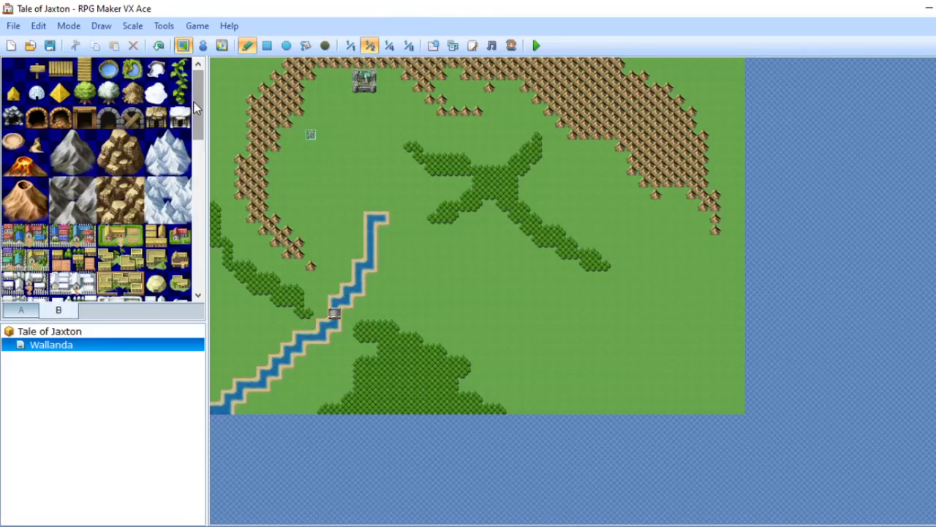
{"action": "left_click_drag", "start_coordinate": [199, 114], "coordinate": [251, 297]}
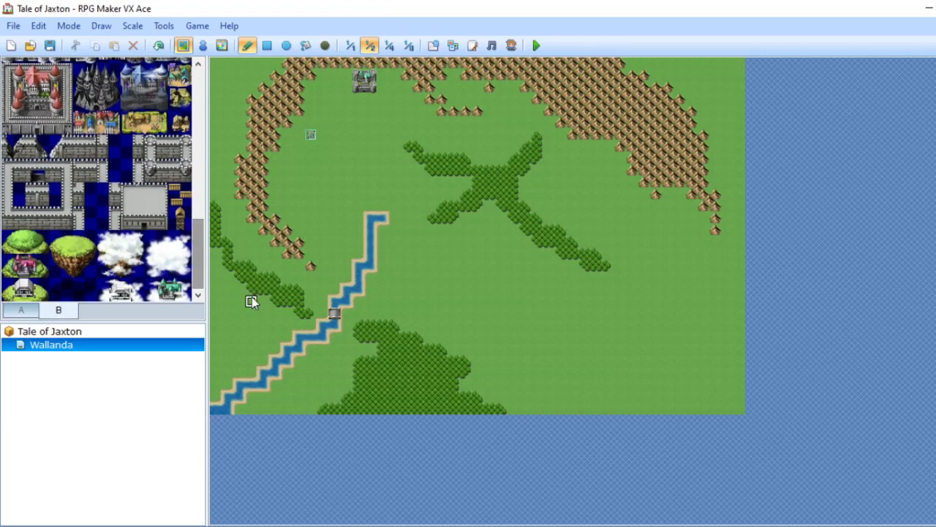
{"action": "left_click", "coordinate": [31, 313]}
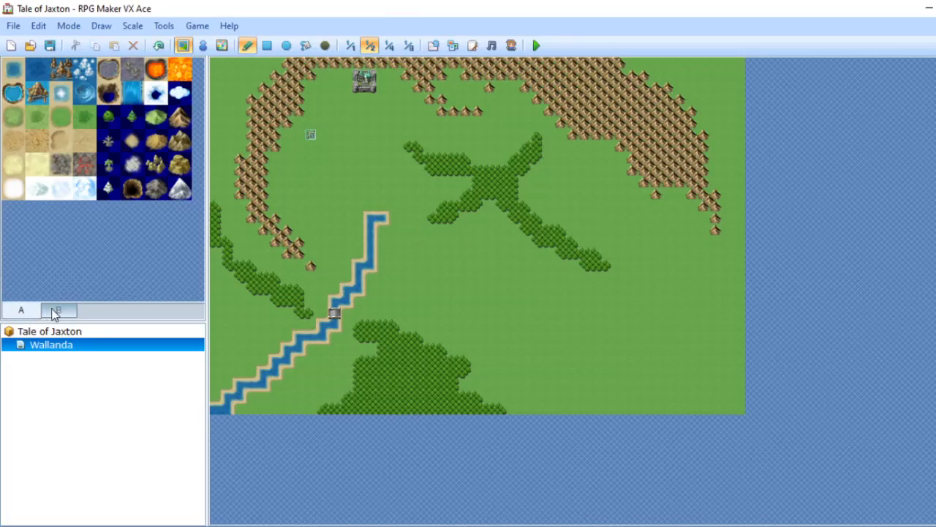
{"action": "left_click", "coordinate": [58, 310]}
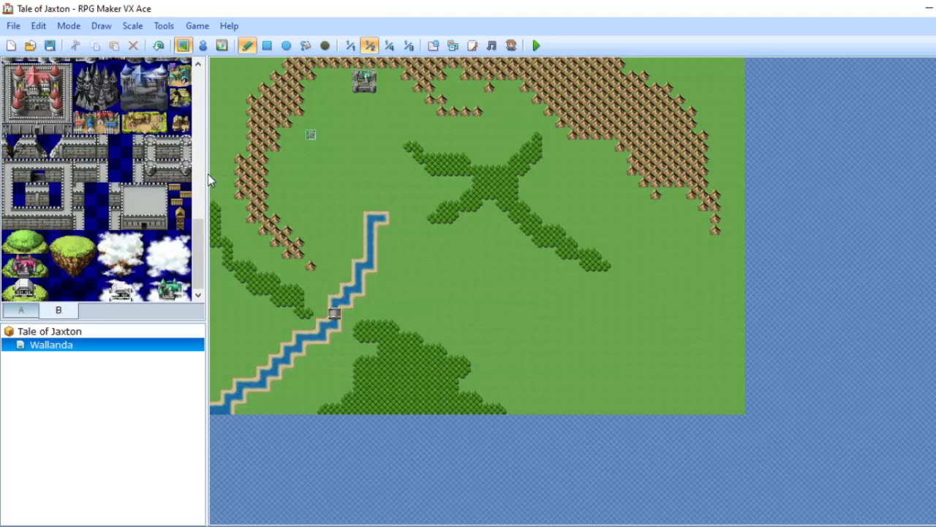
{"action": "left_click_drag", "start_coordinate": [199, 241], "coordinate": [201, 124]}
Widen the north-eastern mountain range to the map's east edge and extend it further south along that edge.
{"action": "left_click", "coordinate": [132, 252]}
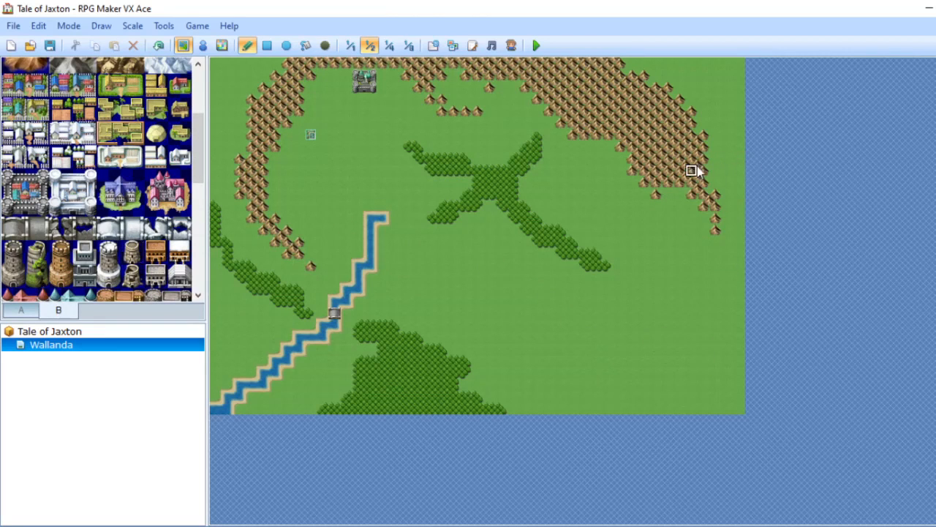
{"action": "left_click", "coordinate": [715, 159]}
{"action": "mouse_move", "coordinate": [737, 264]}
{"action": "left_mouse_down"}
{"action": "mouse_move", "coordinate": [717, 302]}
{"action": "mouse_move", "coordinate": [751, 230]}
{"action": "mouse_move", "coordinate": [724, 171]}
{"action": "mouse_move", "coordinate": [741, 250]}
{"action": "mouse_move", "coordinate": [736, 161]}
{"action": "mouse_move", "coordinate": [622, 76]}
{"action": "left_mouse_up"}
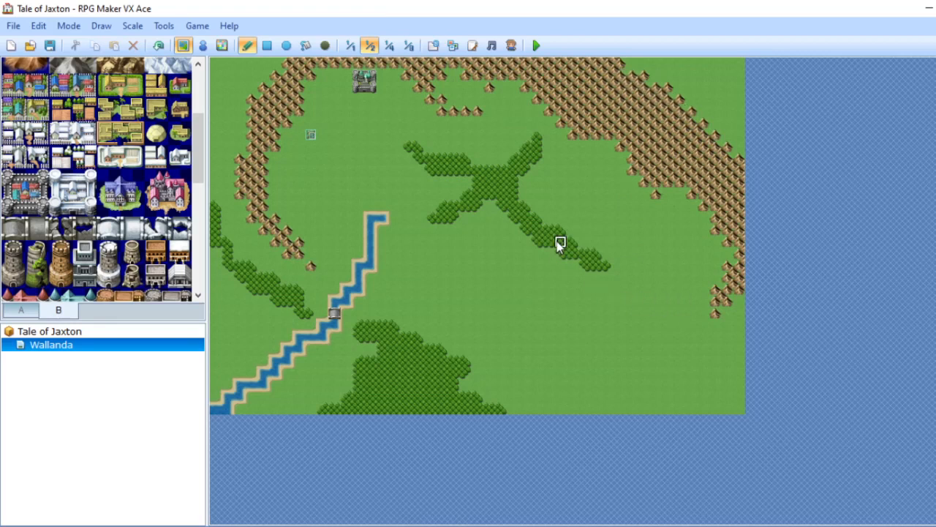
Widen the centre forest's south-eastern arm, extending it south-east with two tapering tips, and lengthen the southern forest eastward along the map's edge.
{"action": "mouse_move", "coordinate": [603, 333]}
{"action": "left_mouse_down"}
{"action": "mouse_move", "coordinate": [654, 376]}
{"action": "mouse_move", "coordinate": [585, 338]}
{"action": "mouse_move", "coordinate": [584, 300]}
{"action": "mouse_move", "coordinate": [607, 349]}
{"action": "mouse_move", "coordinate": [583, 302]}
{"action": "mouse_move", "coordinate": [606, 315]}
{"action": "mouse_move", "coordinate": [538, 278]}
{"action": "left_mouse_up"}
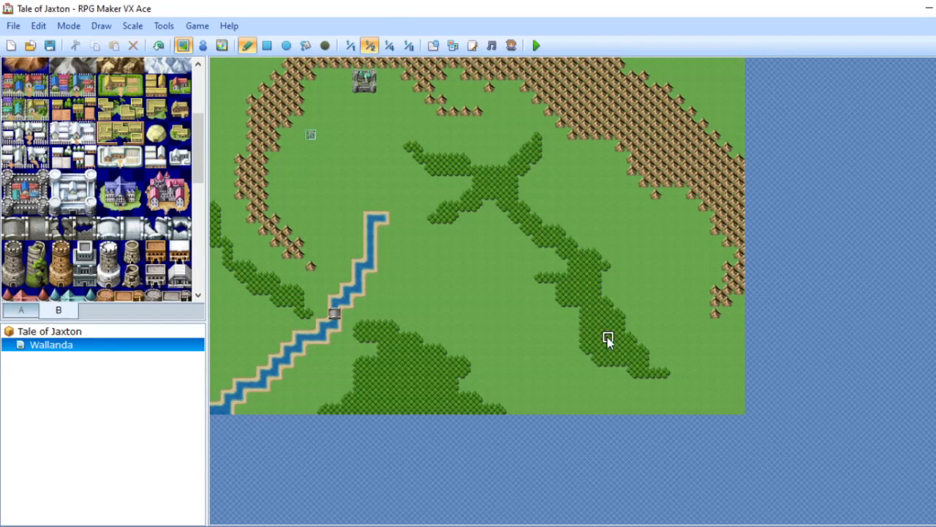
{"action": "left_click_drag", "start_coordinate": [567, 273], "coordinate": [515, 225]}
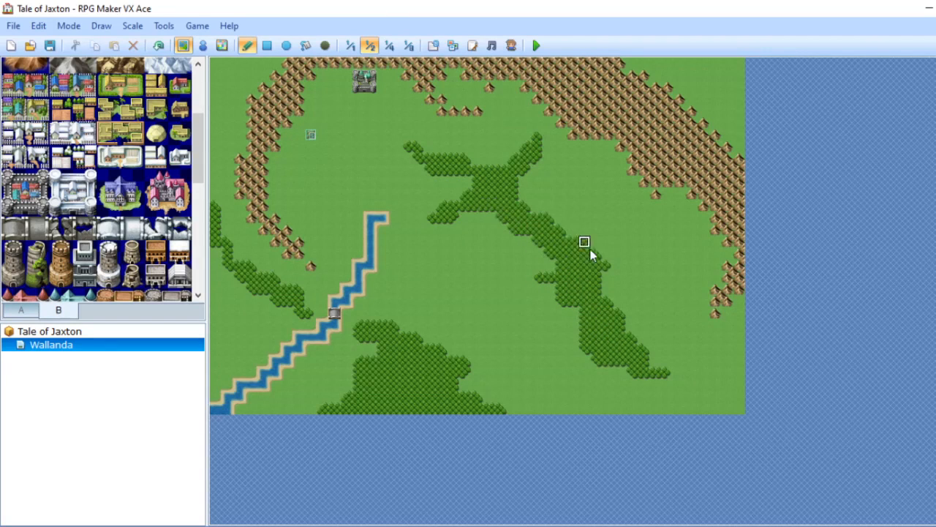
{"action": "left_click_drag", "start_coordinate": [690, 350], "coordinate": [585, 266]}
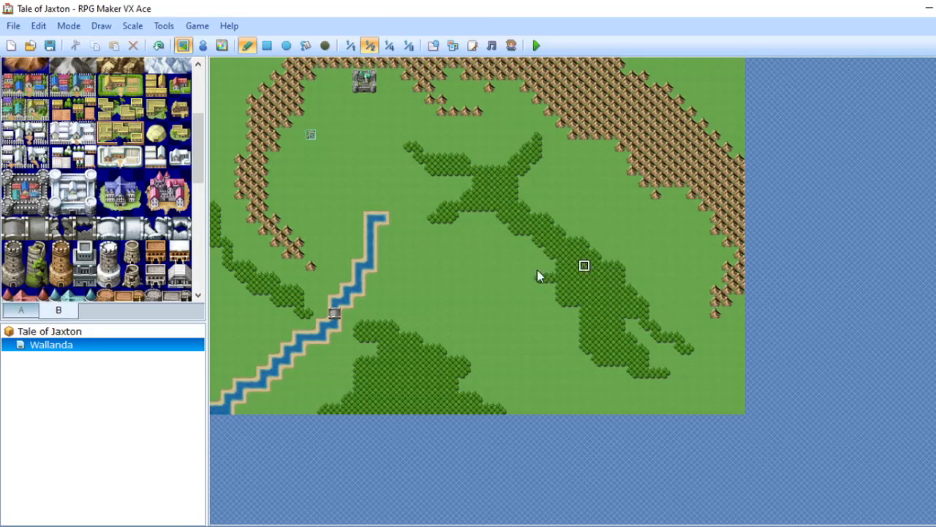
{"action": "left_click", "coordinate": [465, 363]}
{"action": "left_click", "coordinate": [526, 408]}
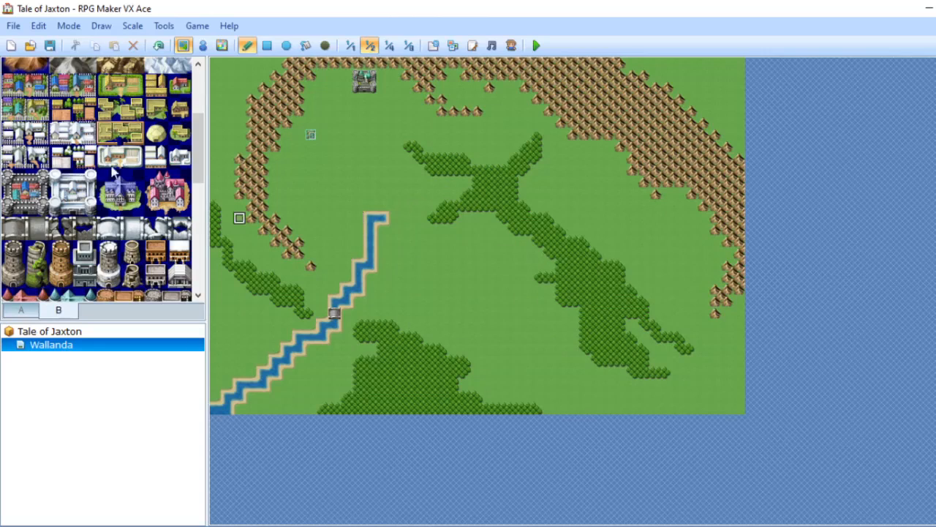
Place the small farm village tile west of the south-eastern forest, south of the river, on the west edge and in the north-east corner.
{"action": "left_click", "coordinate": [63, 112]}
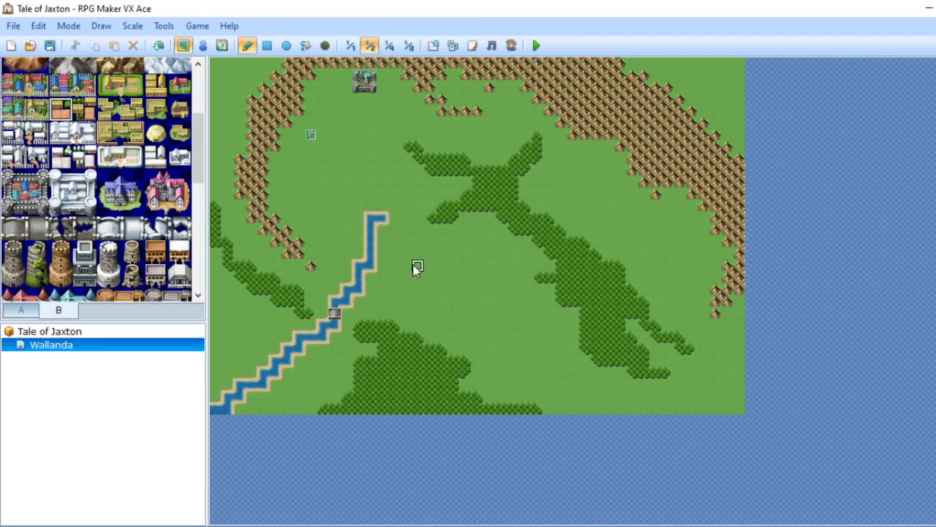
{"action": "left_click", "coordinate": [549, 349]}
{"action": "left_click", "coordinate": [287, 397]}
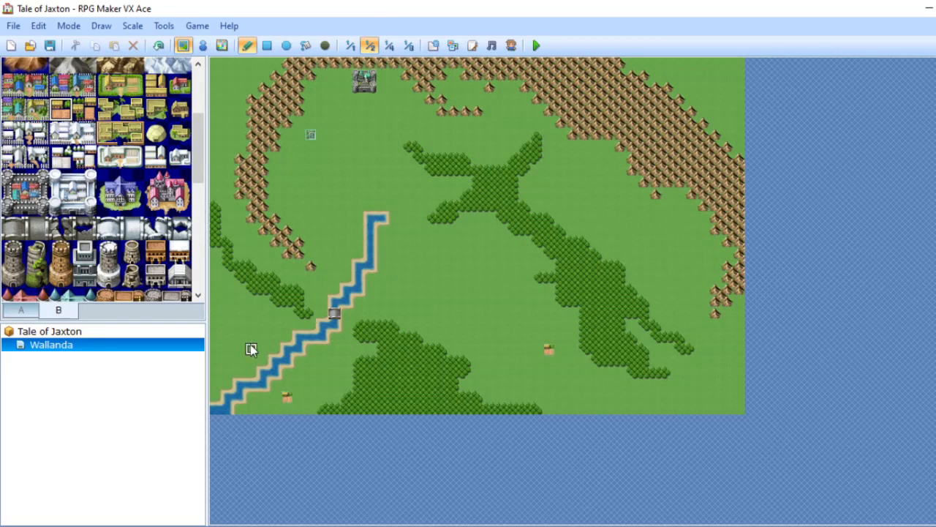
{"action": "left_click", "coordinate": [216, 314]}
{"action": "left_click", "coordinate": [739, 65]}
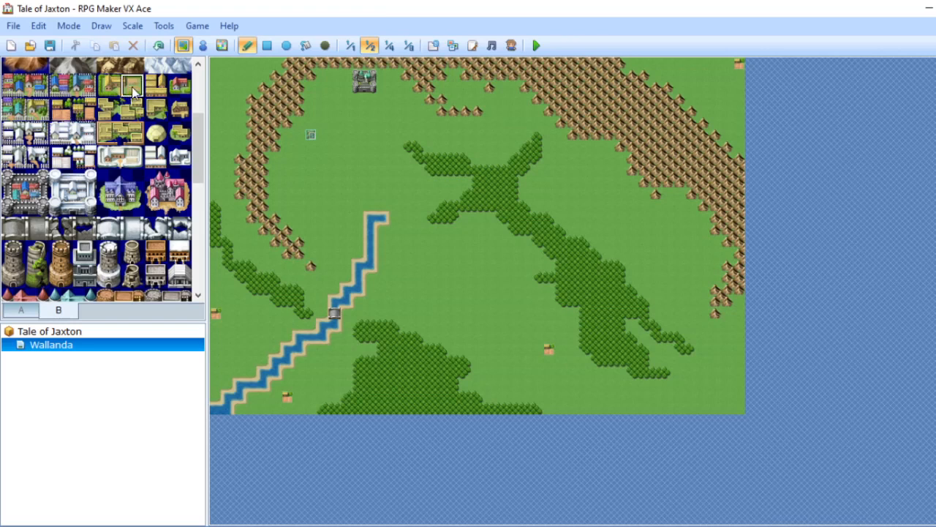
Place the two-tile straw-roofed village with green surroundings in the map's north-east and north-west corners.
{"action": "left_click_drag", "start_coordinate": [110, 85], "coordinate": [132, 85]}
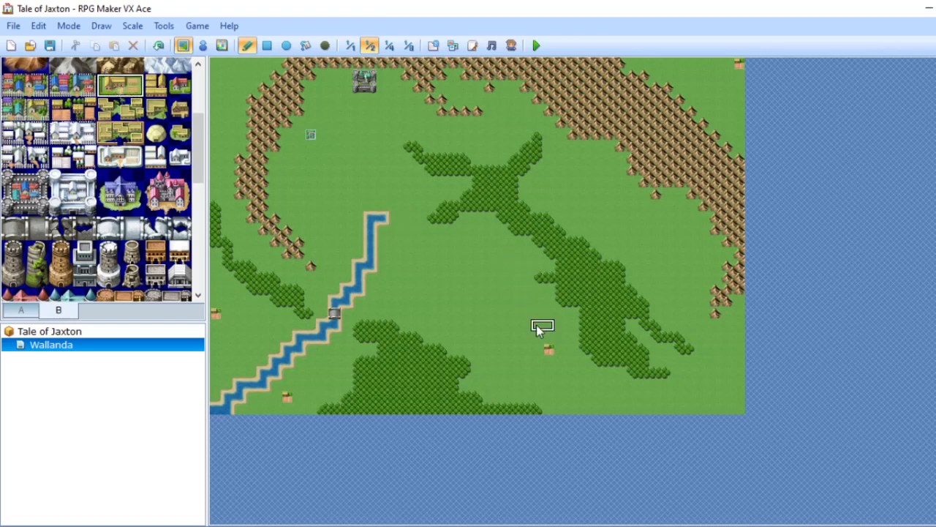
{"action": "left_click", "coordinate": [726, 67]}
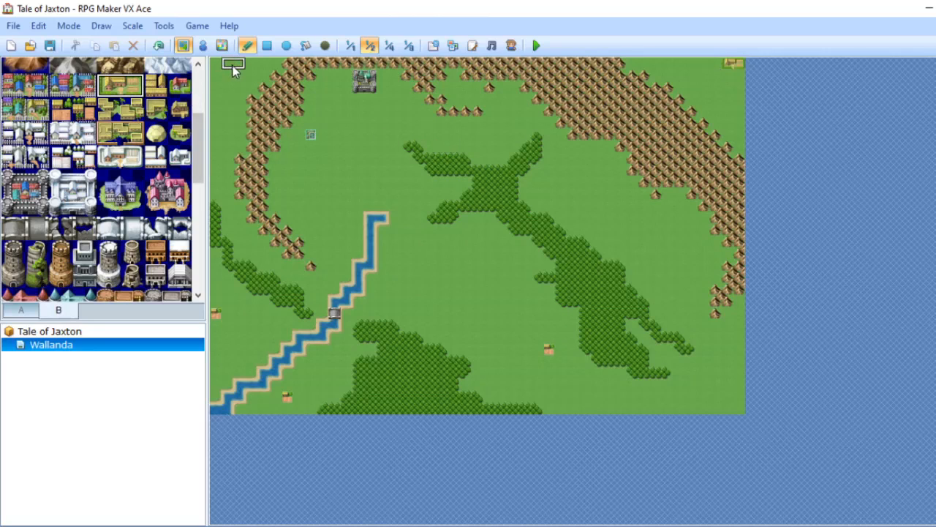
{"action": "right_click", "coordinate": [233, 154]}
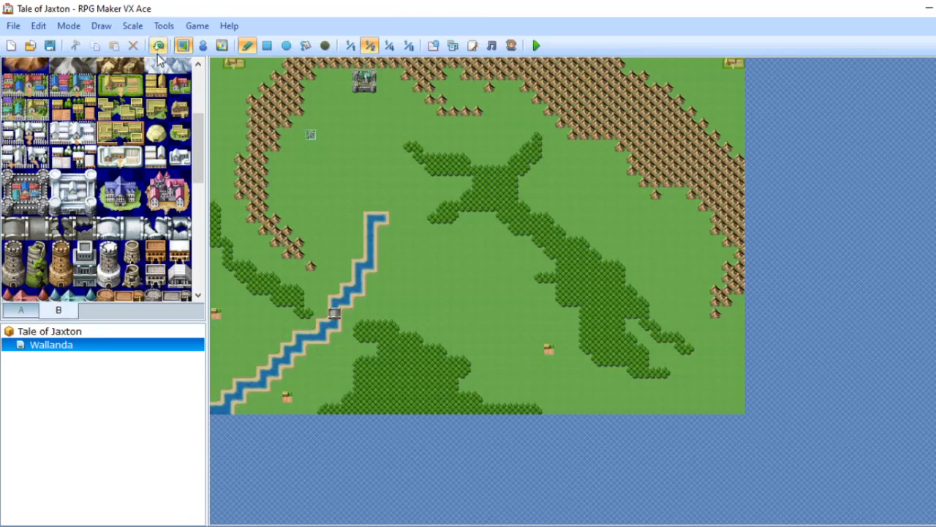
Place the round straw hut tile on the plain just north-east of the starting-position marker.
{"action": "left_click", "coordinate": [155, 85]}
{"action": "left_click", "coordinate": [160, 136]}
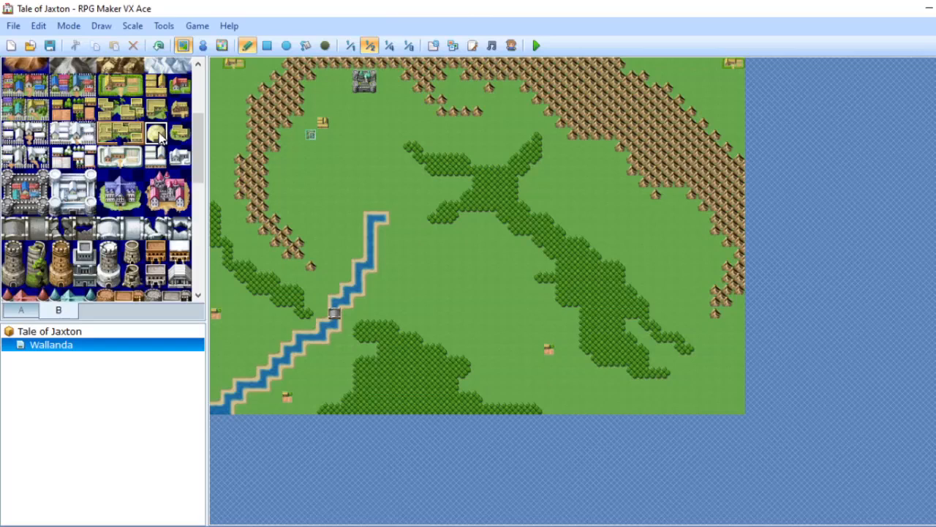
{"action": "left_click", "coordinate": [323, 123]}
Place the small brown peak tile in the northern mountains, shifting the surrounding block two tiles south and covering the duplicate peaks with mountains.
{"action": "left_click_drag", "start_coordinate": [196, 169], "coordinate": [169, 128]}
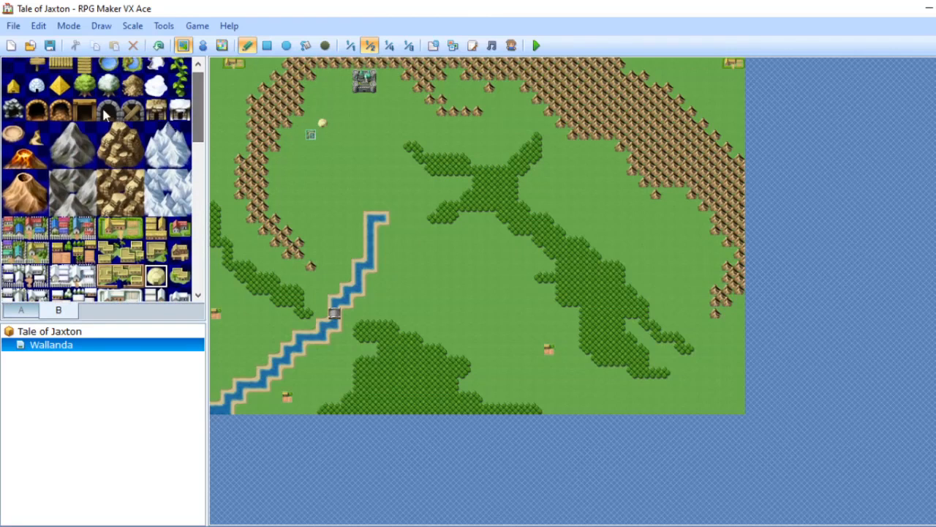
{"action": "left_click", "coordinate": [36, 134]}
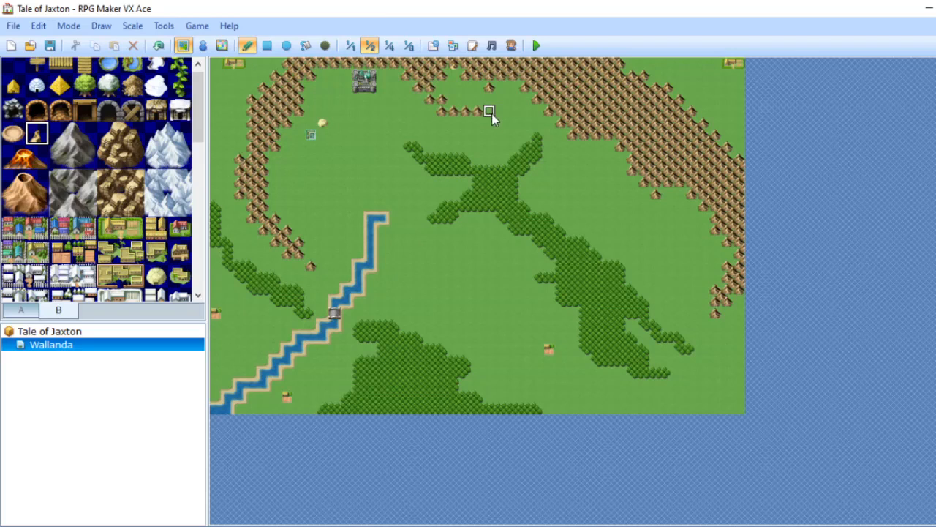
{"action": "mouse_move", "coordinate": [492, 113]}
{"action": "right_mouse_down"}
{"action": "mouse_move", "coordinate": [441, 87]}
{"action": "mouse_move", "coordinate": [430, 69]}
{"action": "right_mouse_up"}
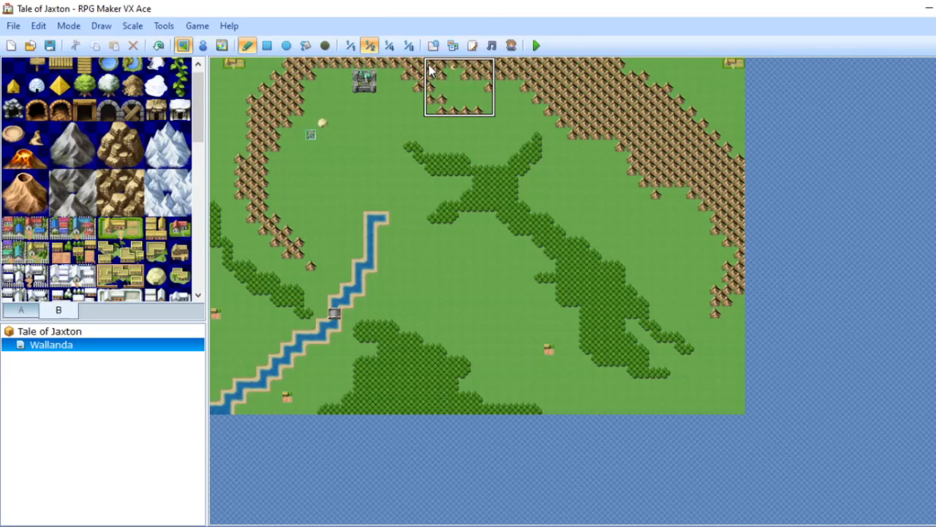
{"action": "left_click", "coordinate": [429, 78]}
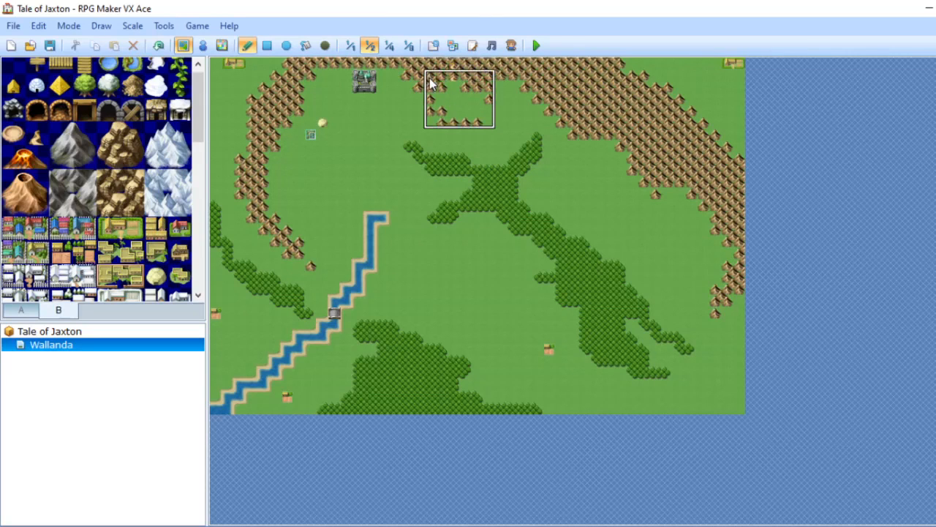
{"action": "left_click", "coordinate": [432, 91]}
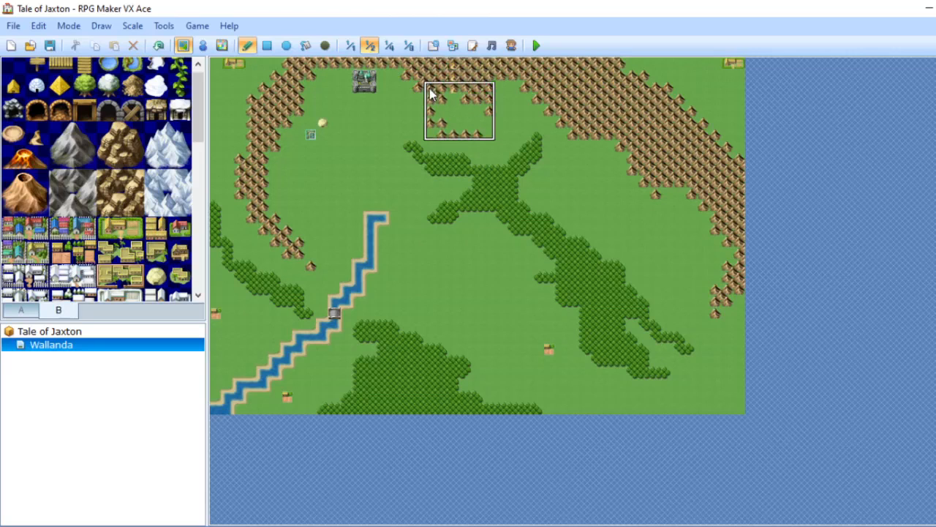
{"action": "right_click", "coordinate": [485, 79]}
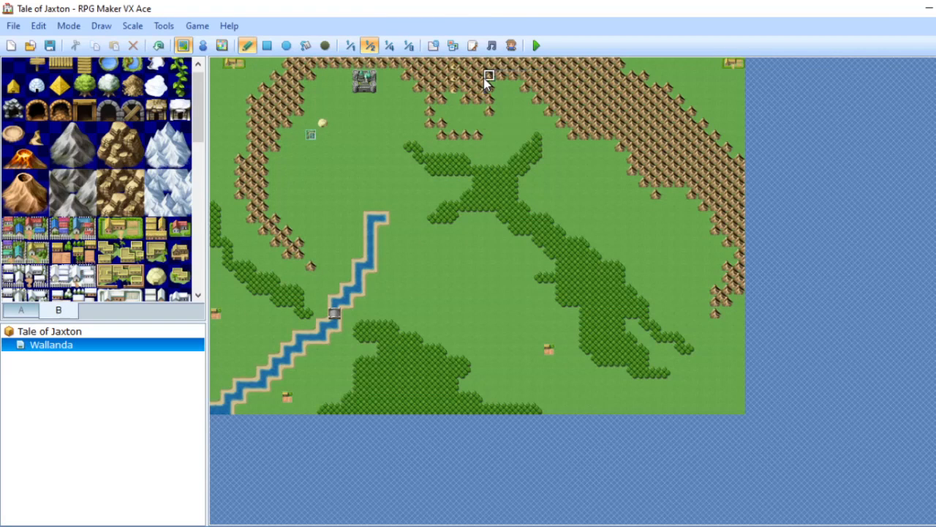
{"action": "left_click", "coordinate": [455, 78]}
Place the large green tree tile in the centre forest and extend the forest's north-western arm west toward the western mountains.
{"action": "left_click", "coordinate": [86, 88]}
{"action": "left_click", "coordinate": [477, 183]}
{"action": "left_click_drag", "start_coordinate": [198, 134], "coordinate": [196, 179]}
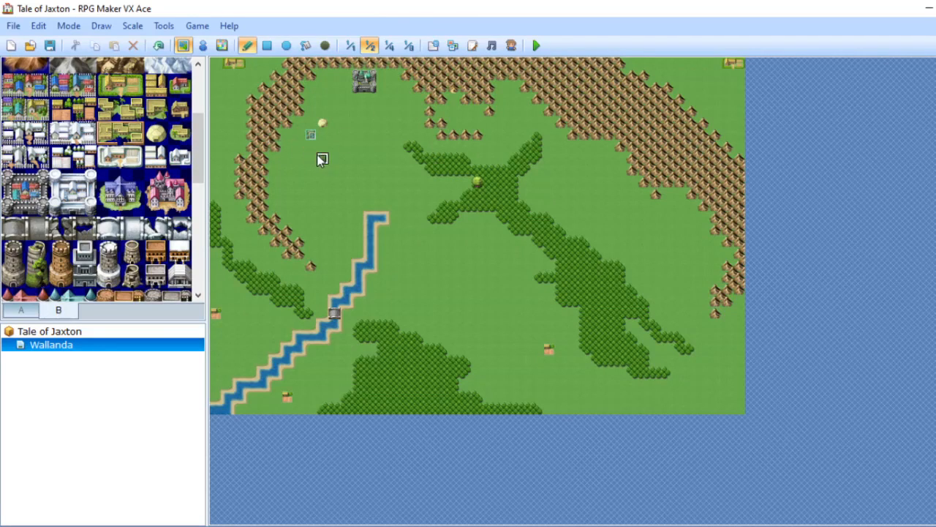
{"action": "mouse_move", "coordinate": [417, 181]}
{"action": "left_mouse_down"}
{"action": "mouse_move", "coordinate": [426, 183]}
{"action": "mouse_move", "coordinate": [405, 171]}
{"action": "mouse_move", "coordinate": [356, 175]}
{"action": "left_mouse_up"}
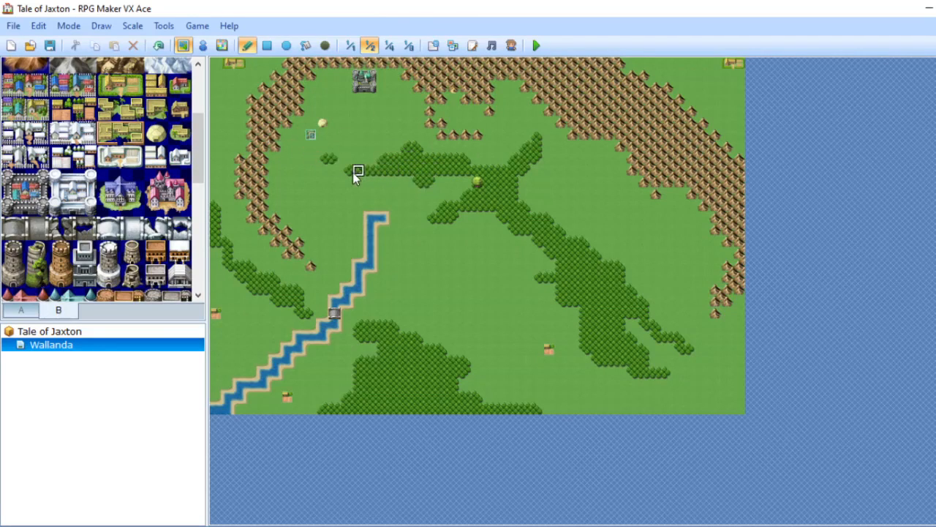
{"action": "left_click", "coordinate": [311, 163]}
Place the two-tile straw-roofed village on both the west and east sides of the northern castle.
{"action": "left_click", "coordinate": [119, 86]}
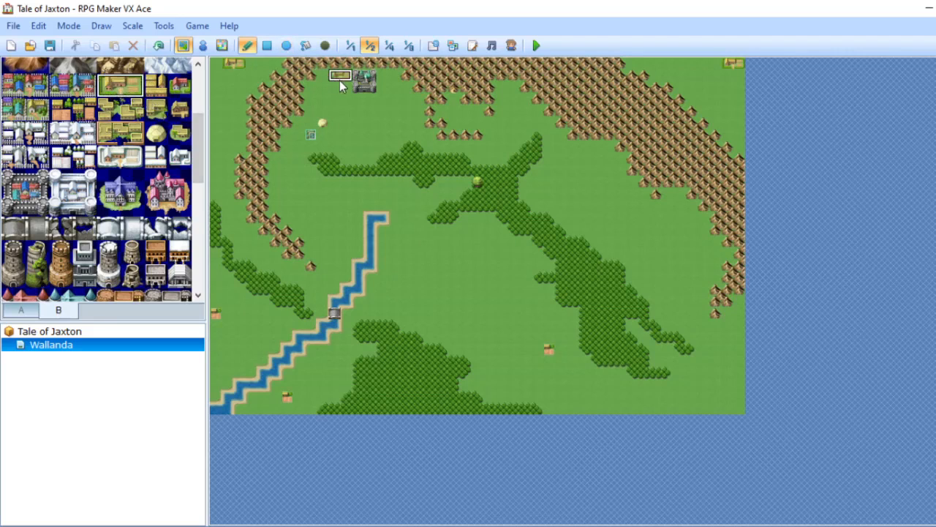
{"action": "mouse_move", "coordinate": [340, 81]}
{"action": "left_mouse_down"}
{"action": "mouse_move", "coordinate": [403, 69]}
{"action": "mouse_move", "coordinate": [386, 86]}
{"action": "left_mouse_up"}
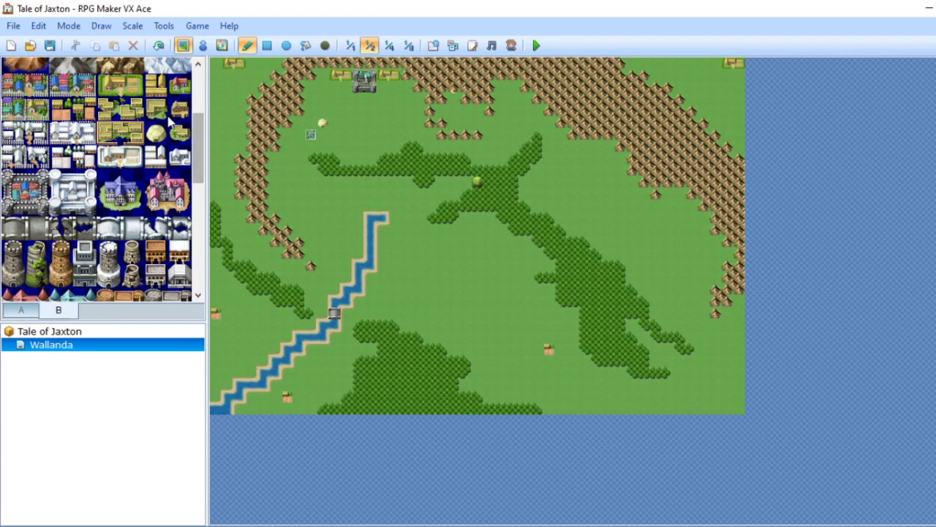
Place the large brown volcano from tileset B at two spots in the northern mountain range east of the castle.
{"action": "left_click_drag", "start_coordinate": [200, 139], "coordinate": [170, 87]}
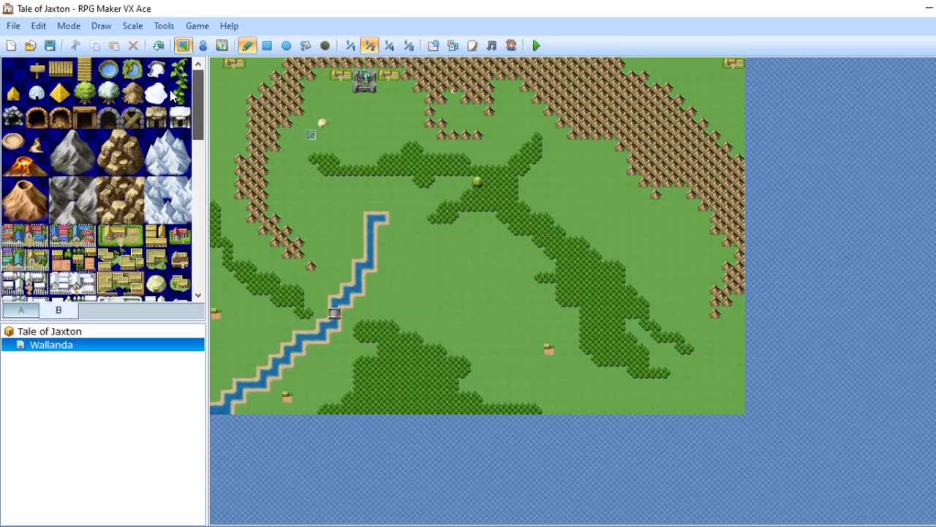
{"action": "left_click", "coordinate": [20, 205]}
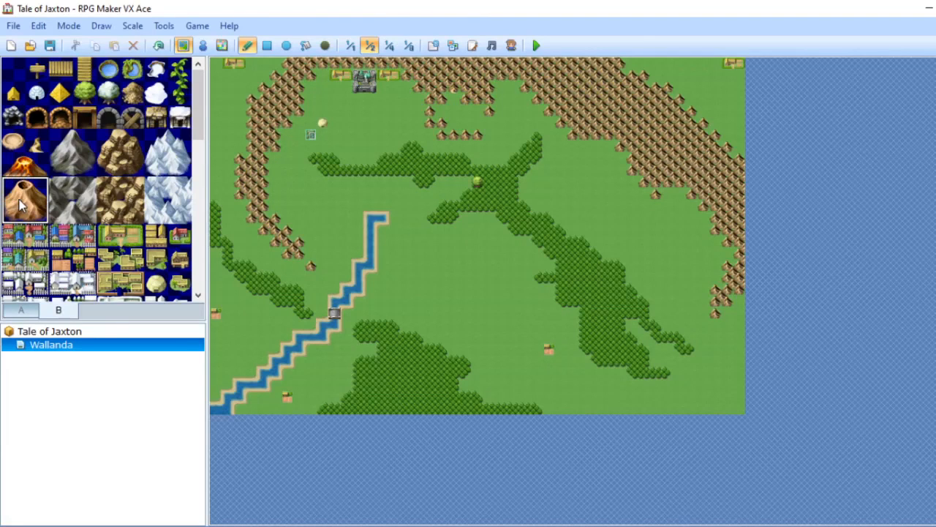
{"action": "left_click", "coordinate": [471, 68]}
{"action": "left_click", "coordinate": [579, 80]}
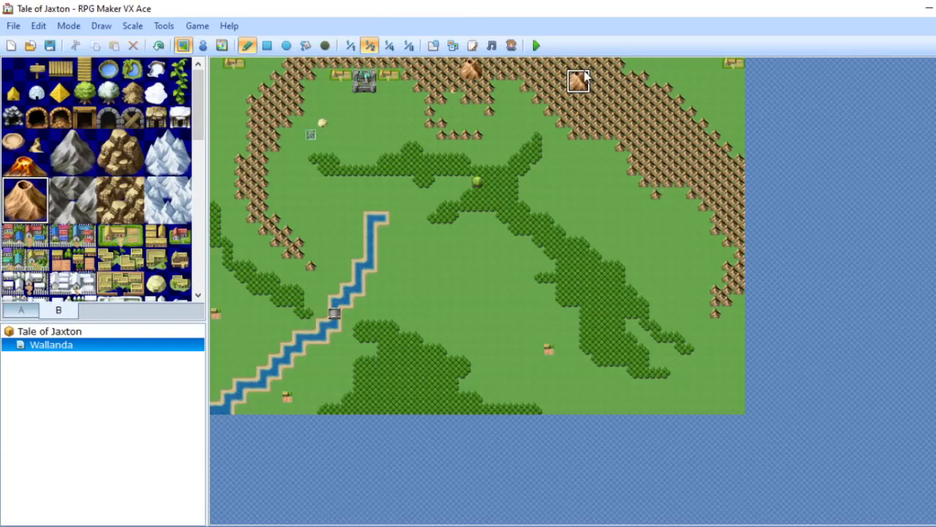
Add large brown volcanoes down the north-eastern mountain range, with large rocky brown mountains replacing the north-western one and filling the gap farther south-east.
{"action": "left_click", "coordinate": [635, 106]}
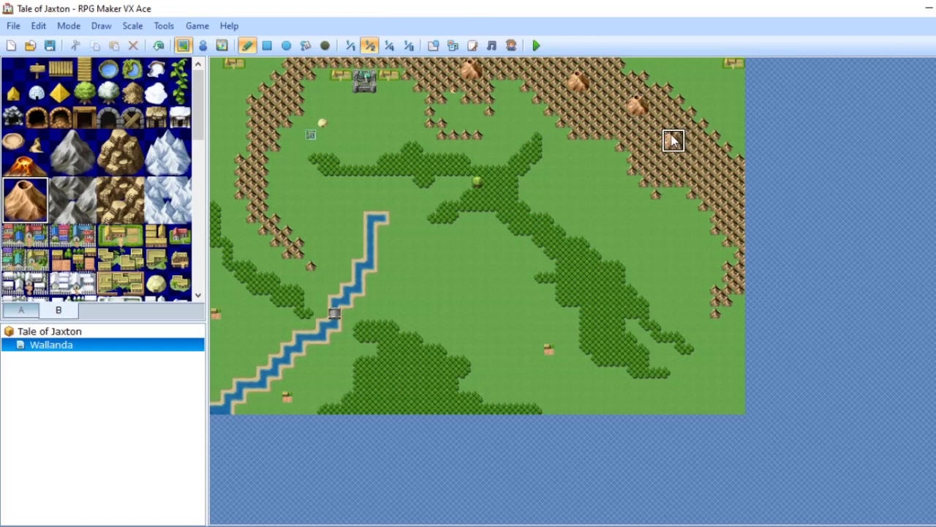
{"action": "left_click", "coordinate": [730, 198]}
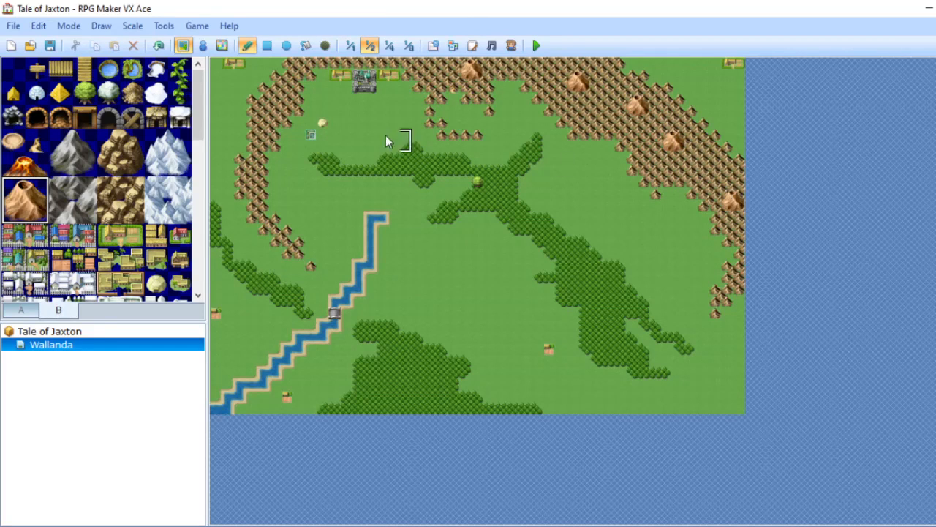
{"action": "left_click", "coordinate": [121, 152]}
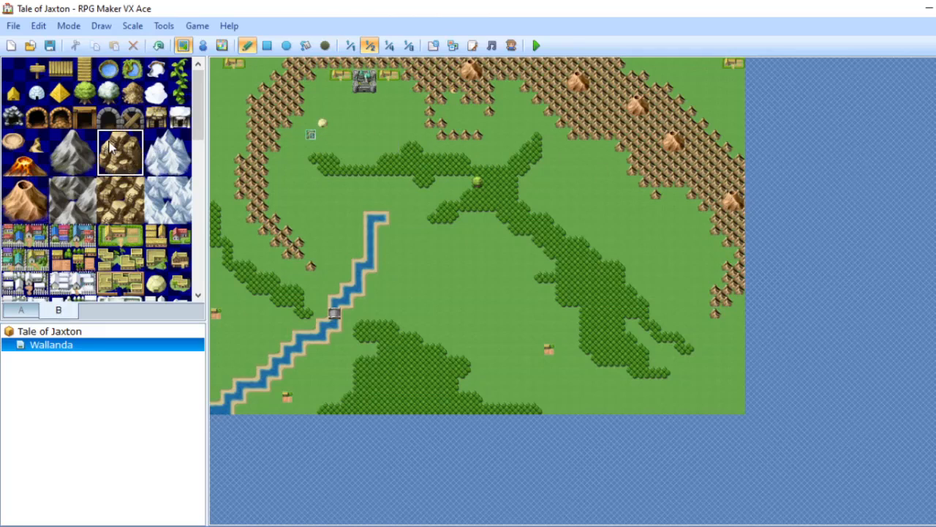
{"action": "left_click", "coordinate": [636, 104]}
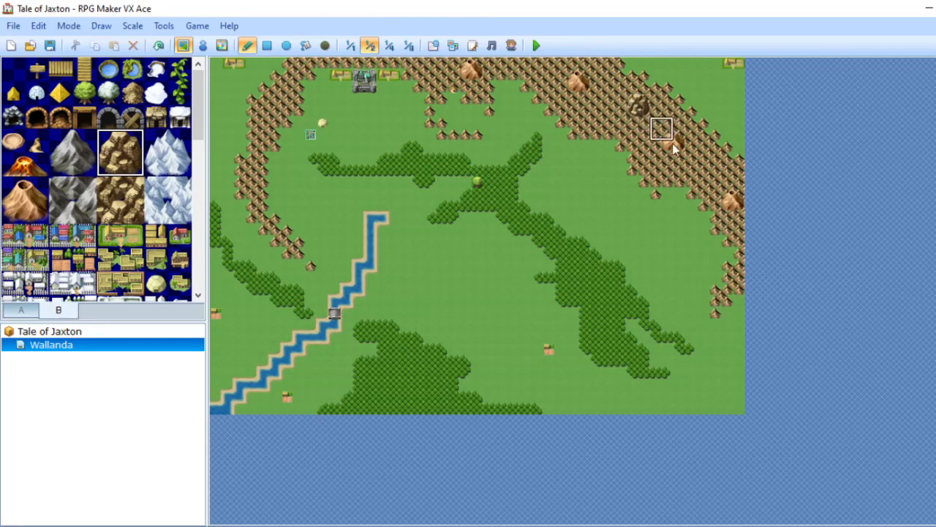
{"action": "left_click", "coordinate": [708, 166]}
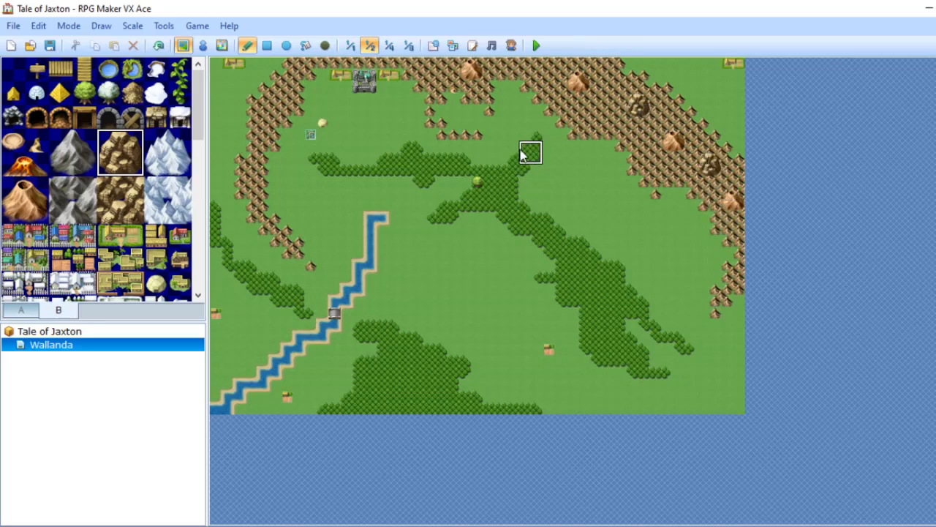
Replace the large volcano just east of the northern castle with the large rocky brown mountain.
{"action": "right_click", "coordinate": [522, 150]}
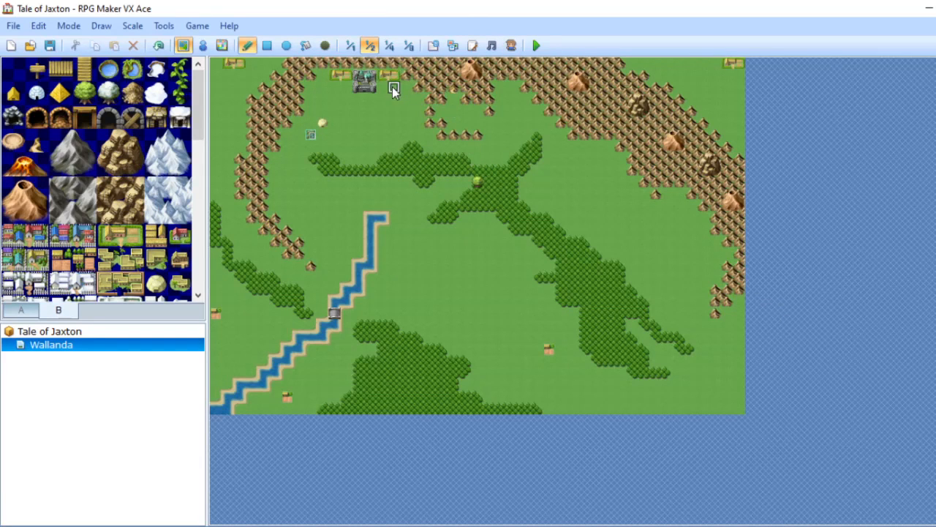
{"action": "left_click", "coordinate": [20, 144]}
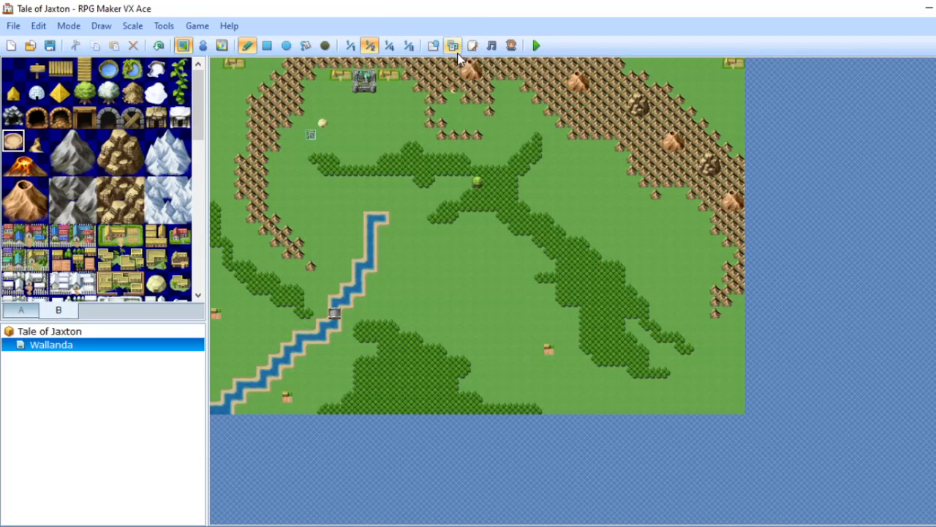
{"action": "left_click", "coordinate": [350, 45]}
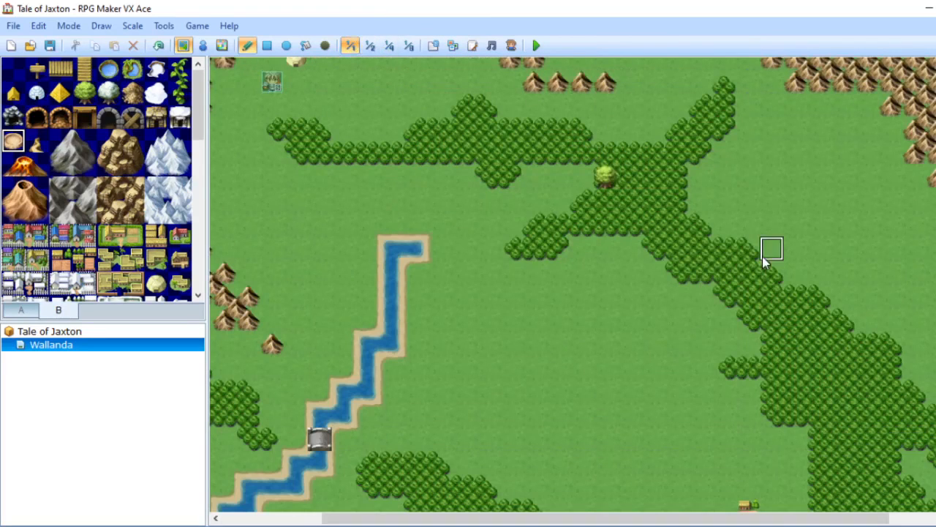
{"action": "scroll", "coordinate": [572, 284], "scroll_direction": "up", "scroll_amount": 3}
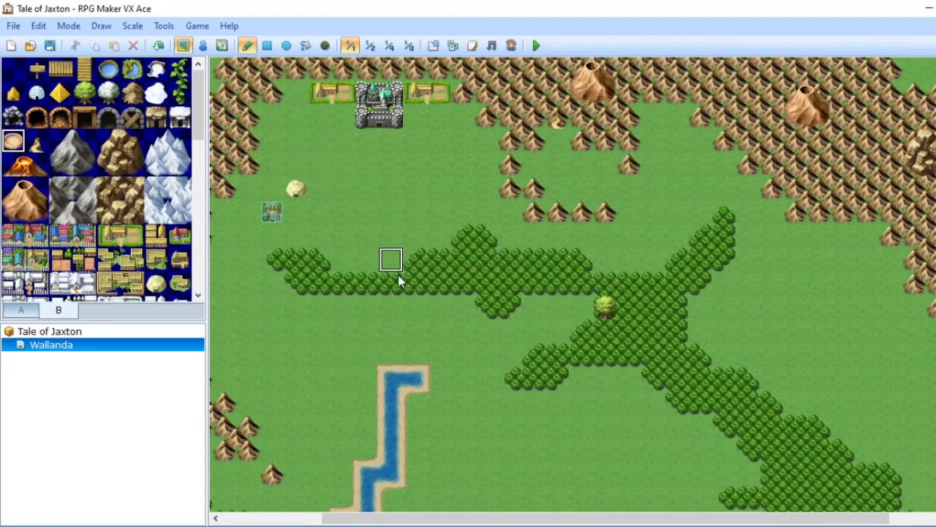
{"action": "left_click", "coordinate": [556, 118]}
{"action": "right_click", "coordinate": [926, 161]}
{"action": "left_click", "coordinate": [589, 73]}
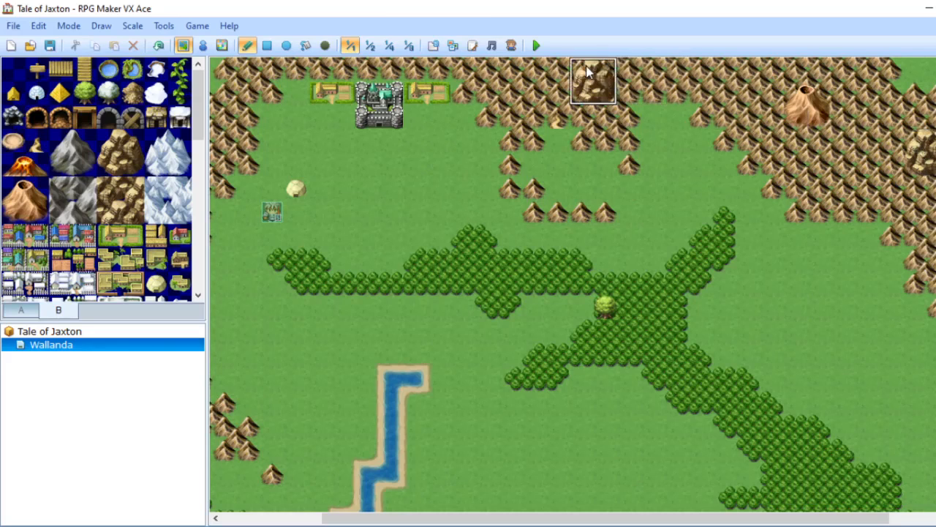
Place the large green tree tile at four spots running south-east through the eastern forest.
{"action": "right_click", "coordinate": [667, 160]}
{"action": "left_click", "coordinate": [85, 92]}
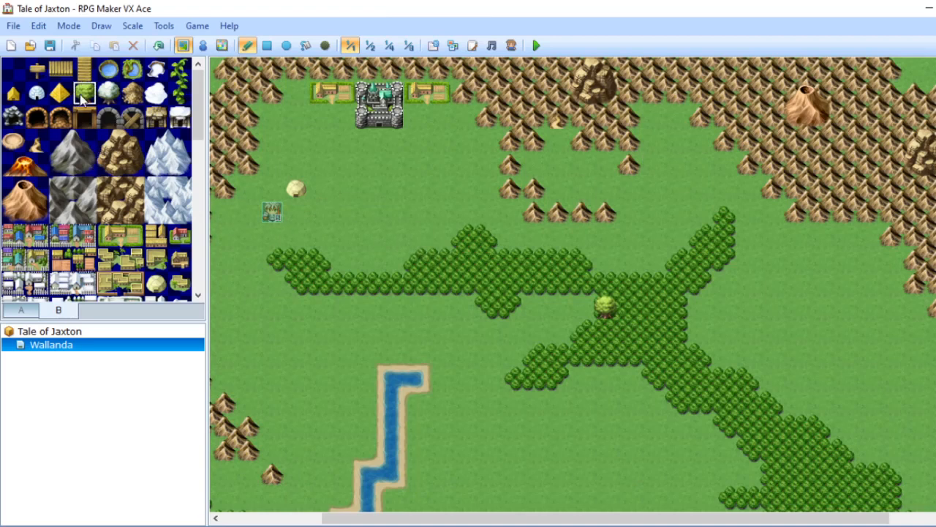
{"action": "left_click", "coordinate": [748, 401]}
{"action": "scroll", "coordinate": [573, 284], "scroll_direction": "down", "scroll_amount": 3}
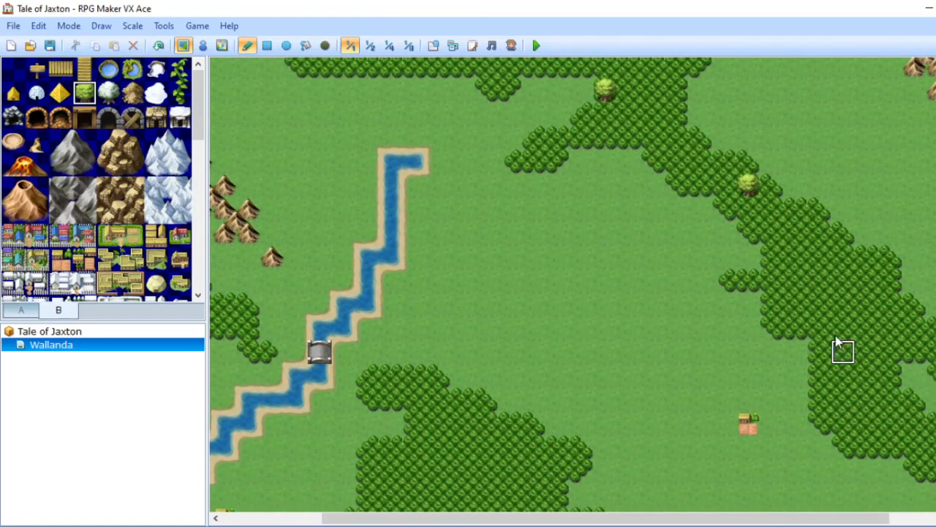
{"action": "left_click", "coordinate": [819, 255]}
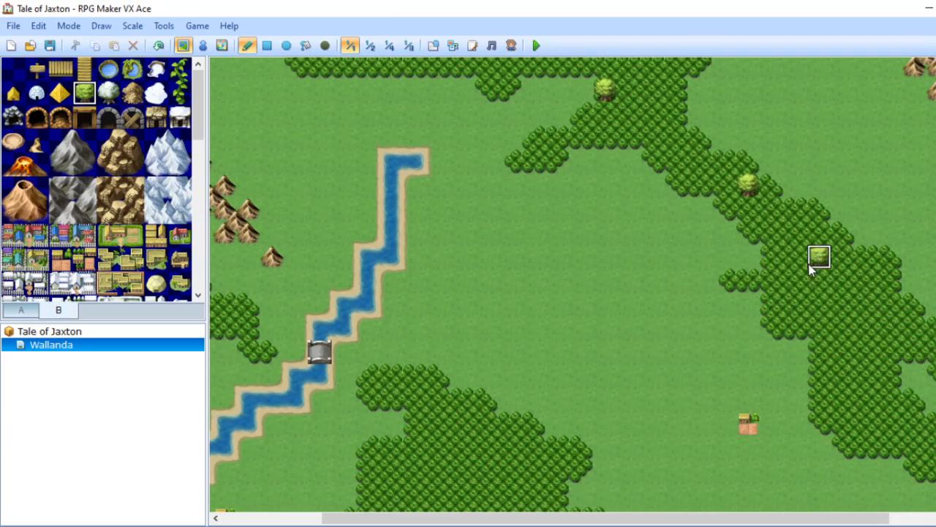
{"action": "left_click", "coordinate": [867, 329]}
{"action": "left_click", "coordinate": [867, 399]}
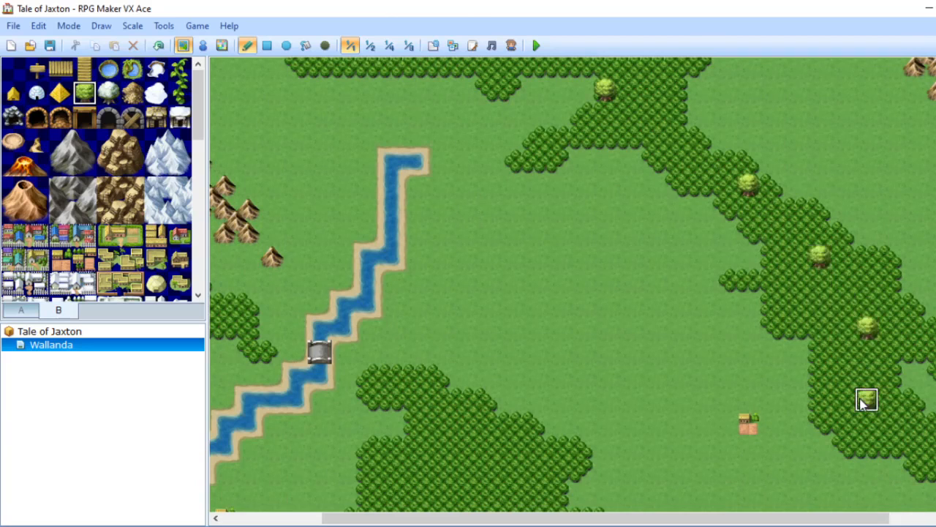
Place the large green tree tile at four scattered spots in the southern forest.
{"action": "scroll", "coordinate": [573, 284], "scroll_direction": "down", "scroll_amount": 1}
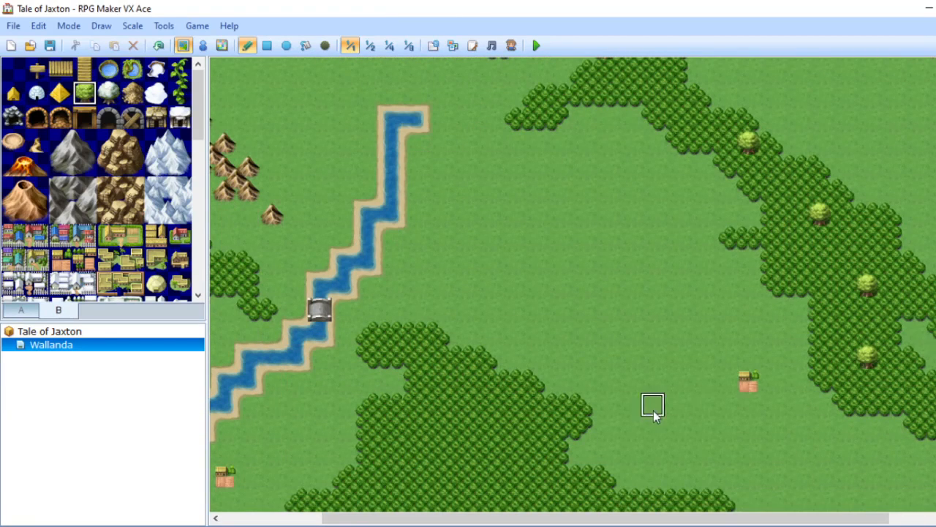
{"action": "left_click", "coordinate": [441, 386]}
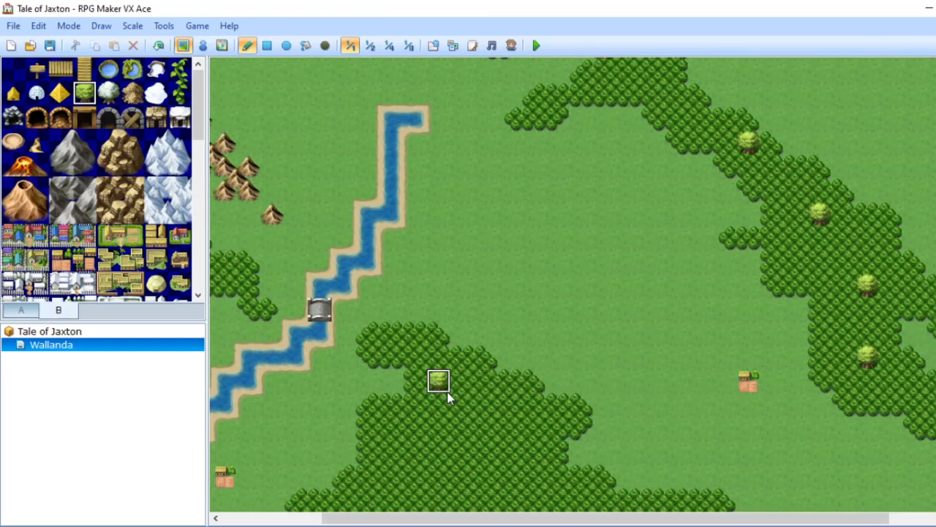
{"action": "left_click", "coordinate": [510, 429]}
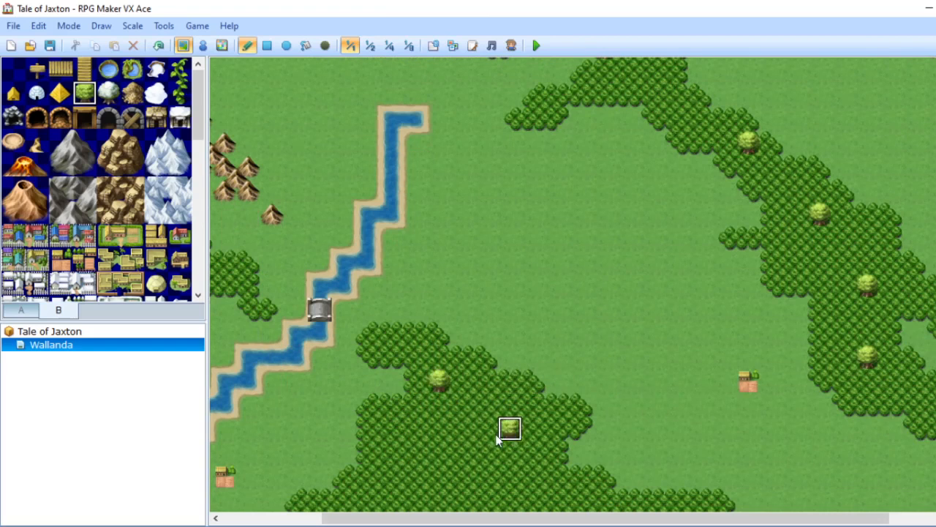
{"action": "left_click", "coordinate": [416, 475]}
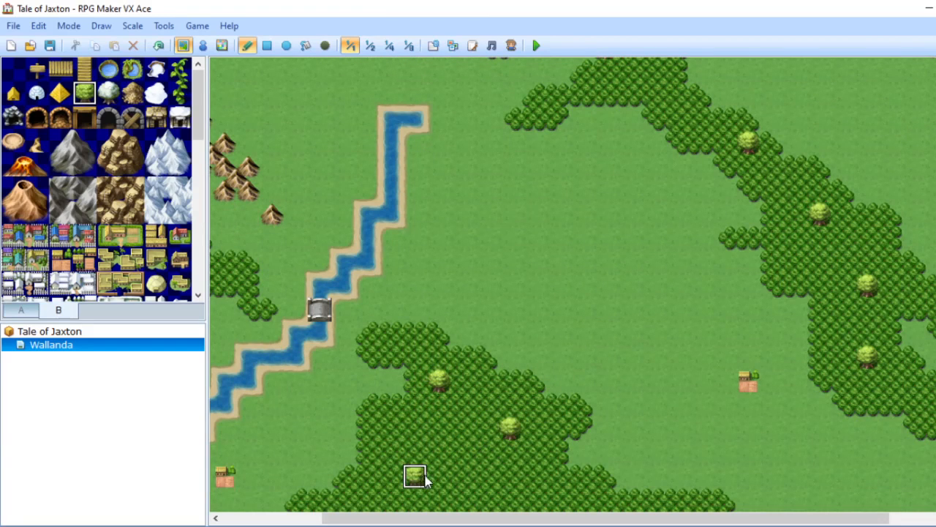
{"action": "left_click", "coordinate": [534, 498]}
Widen the western forest along the map's western edge and fill it out toward the south-east.
{"action": "left_click_drag", "start_coordinate": [707, 518], "coordinate": [608, 518]}
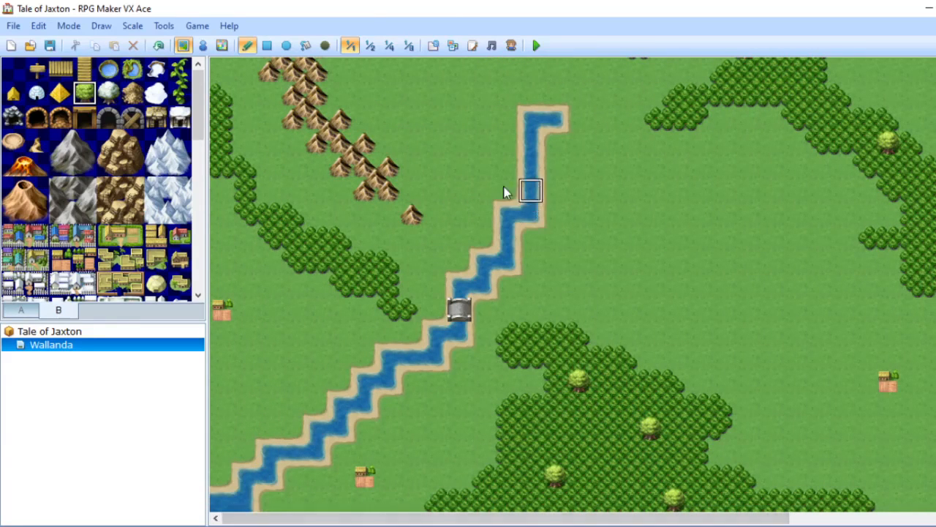
{"action": "left_click", "coordinate": [370, 46]}
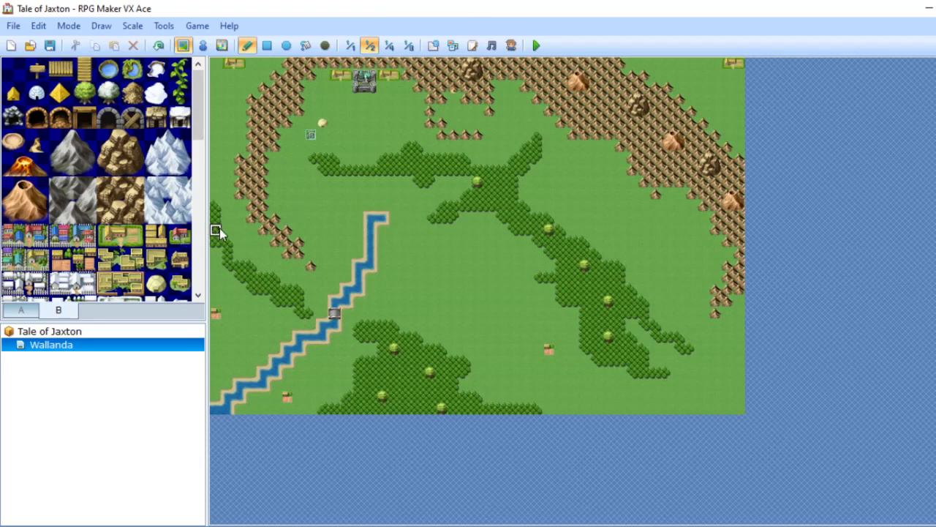
{"action": "left_click_drag", "start_coordinate": [228, 210], "coordinate": [223, 254]}
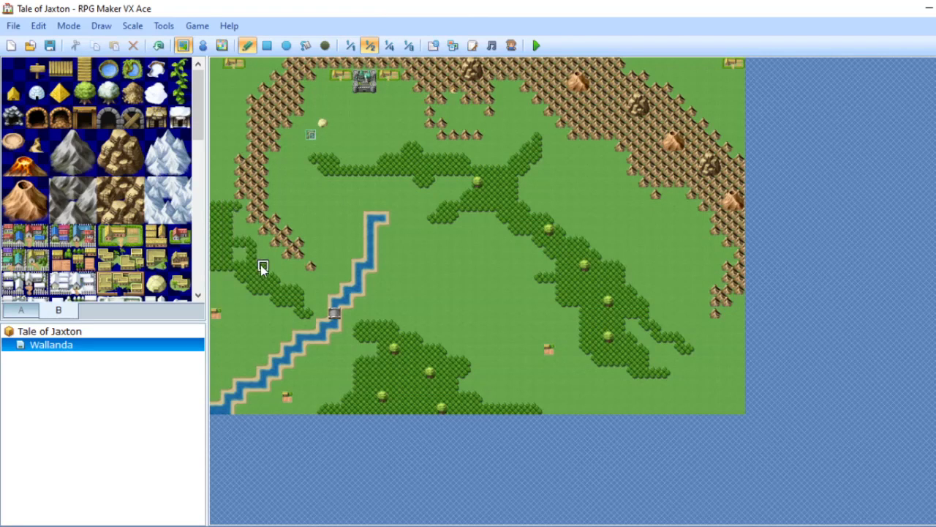
{"action": "mouse_move", "coordinate": [247, 265]}
{"action": "left_mouse_down"}
{"action": "mouse_move", "coordinate": [215, 247]}
{"action": "mouse_move", "coordinate": [223, 255]}
{"action": "left_mouse_up"}
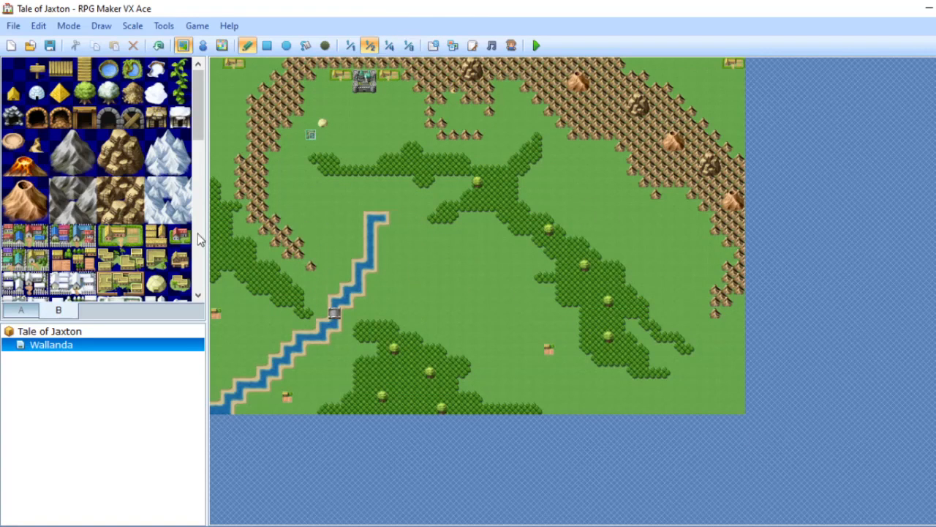
Place small stone towers east of the bridge, on the southern and eastern edges and by the eastern forest's tip, and scatter mountains south of the bridge.
{"action": "left_click_drag", "start_coordinate": [199, 128], "coordinate": [192, 199]}
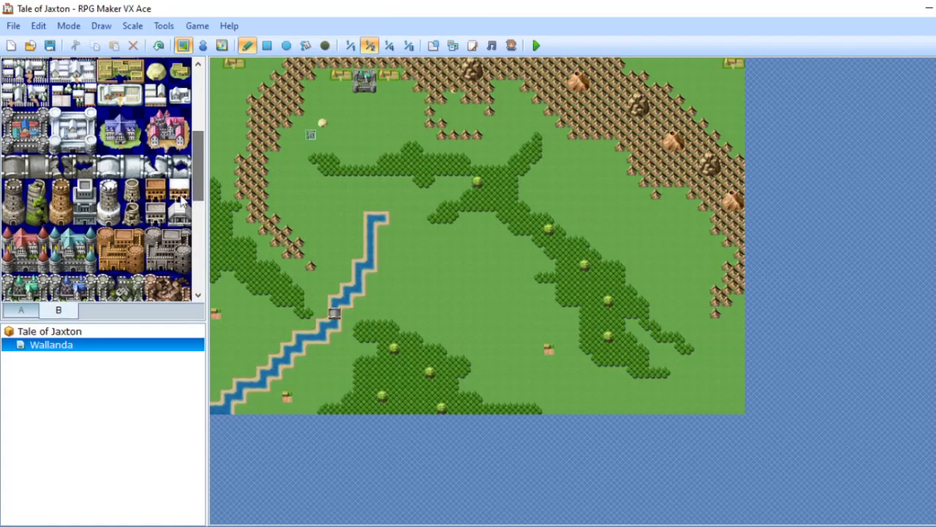
{"action": "left_click", "coordinate": [133, 190]}
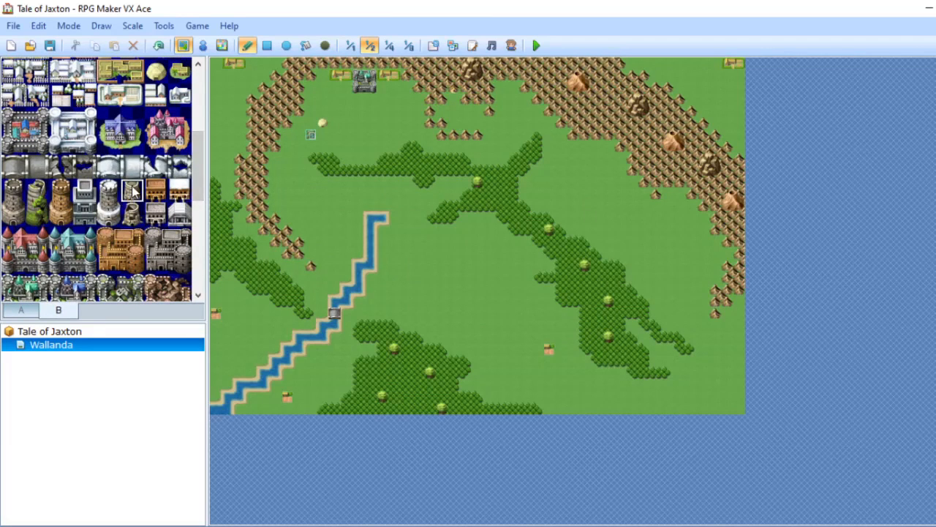
{"action": "left_click", "coordinate": [336, 313]}
{"action": "key", "text": "ctrl+z"}
{"action": "left_click", "coordinate": [350, 315]}
{"action": "left_click", "coordinate": [551, 414]}
{"action": "mouse_move", "coordinate": [323, 385]}
{"action": "left_mouse_down"}
{"action": "mouse_move", "coordinate": [335, 359]}
{"action": "mouse_move", "coordinate": [324, 361]}
{"action": "mouse_move", "coordinate": [304, 411]}
{"action": "left_mouse_up"}
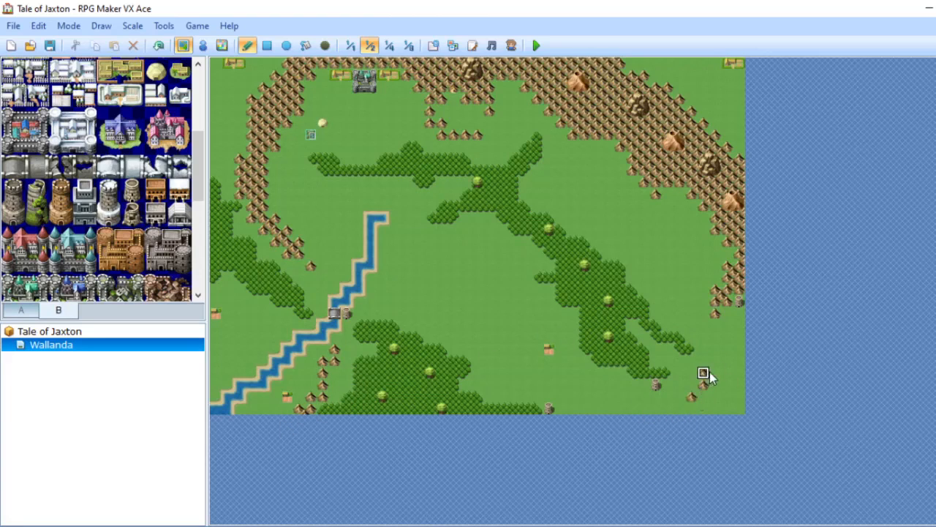
{"action": "mouse_move", "coordinate": [738, 350]}
{"action": "left_mouse_down"}
{"action": "mouse_move", "coordinate": [708, 400]}
{"action": "mouse_move", "coordinate": [693, 407]}
{"action": "left_mouse_up"}
{"action": "key", "text": "ctrl+z"}
{"action": "mouse_move", "coordinate": [675, 415]}
{"action": "left_mouse_down"}
{"action": "mouse_move", "coordinate": [745, 353]}
{"action": "mouse_move", "coordinate": [715, 394]}
{"action": "left_mouse_up"}
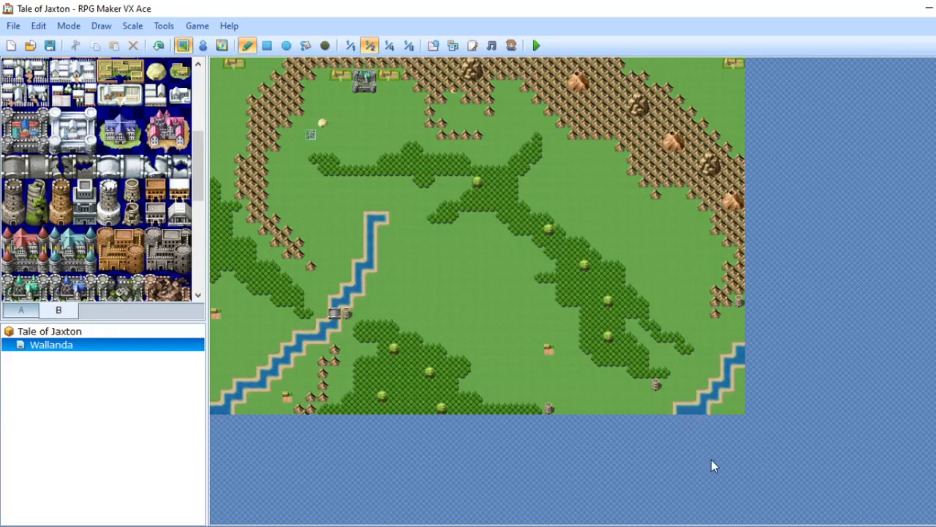
{"action": "key", "text": "ctrl+z"}
Draw a short stepped river in the south-east corner from the eastern map edge south-west, ending just short of the southern edge.
{"action": "left_click_drag", "start_coordinate": [686, 391], "coordinate": [742, 351]}
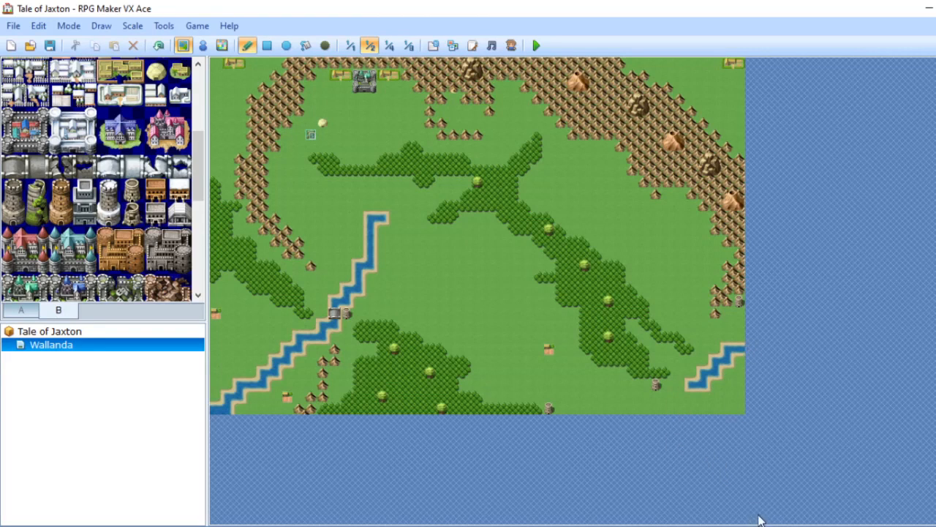
{"action": "left_click", "coordinate": [690, 396]}
{"action": "left_click", "coordinate": [680, 398]}
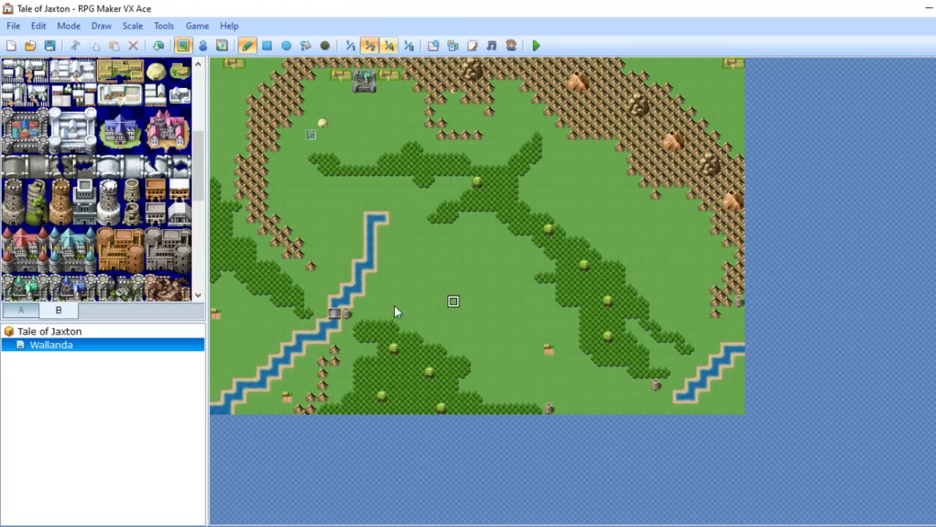
Create a new map under Wallanda named Wulfsuns with the 002:Exterior tileset, width 45 and height 31.
{"action": "right_click", "coordinate": [65, 349]}
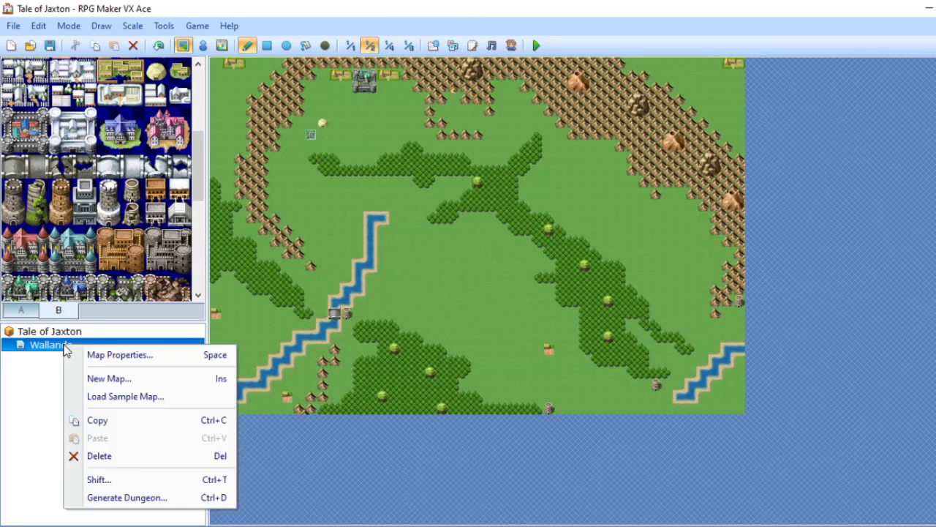
{"action": "left_click", "coordinate": [93, 379]}
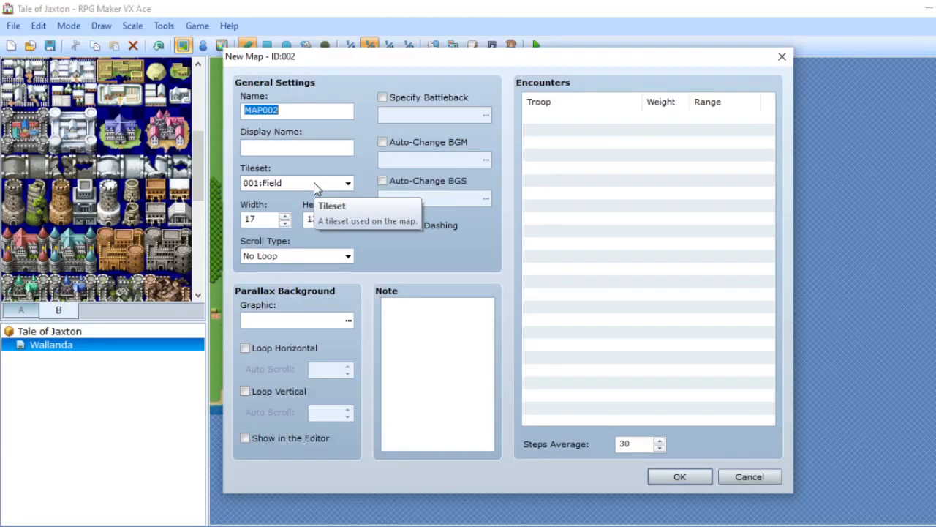
{"action": "type", "text": "Wulfsuns"}
{"action": "left_click", "coordinate": [311, 184]}
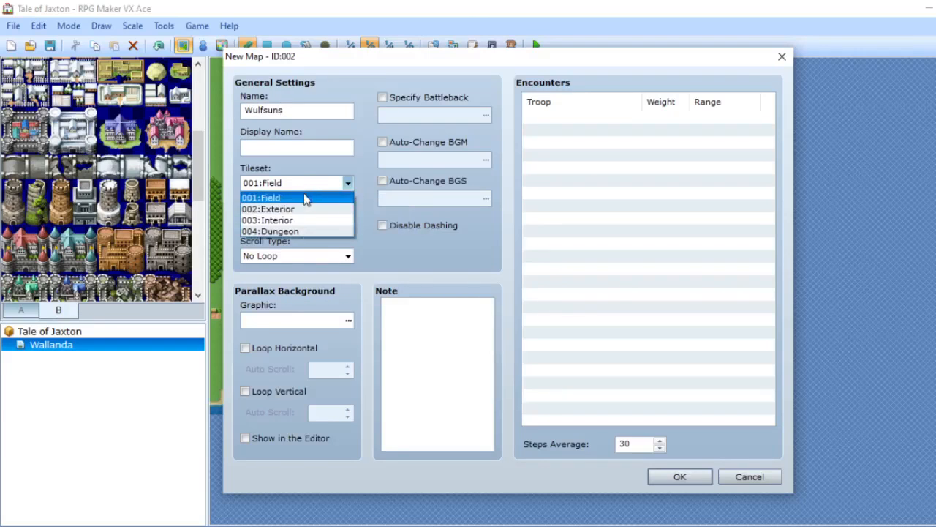
{"action": "left_click", "coordinate": [301, 210]}
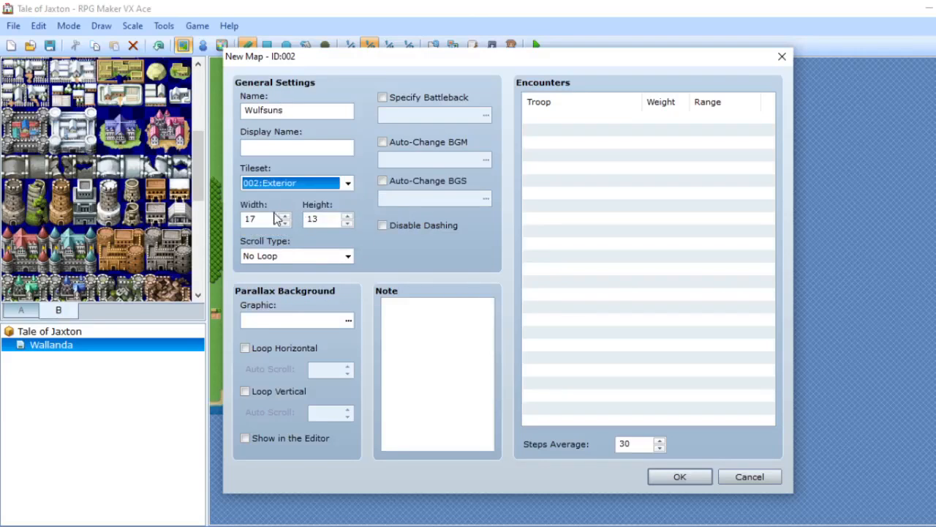
{"action": "double_click", "coordinate": [267, 220]}
{"action": "type", "text": "45"}
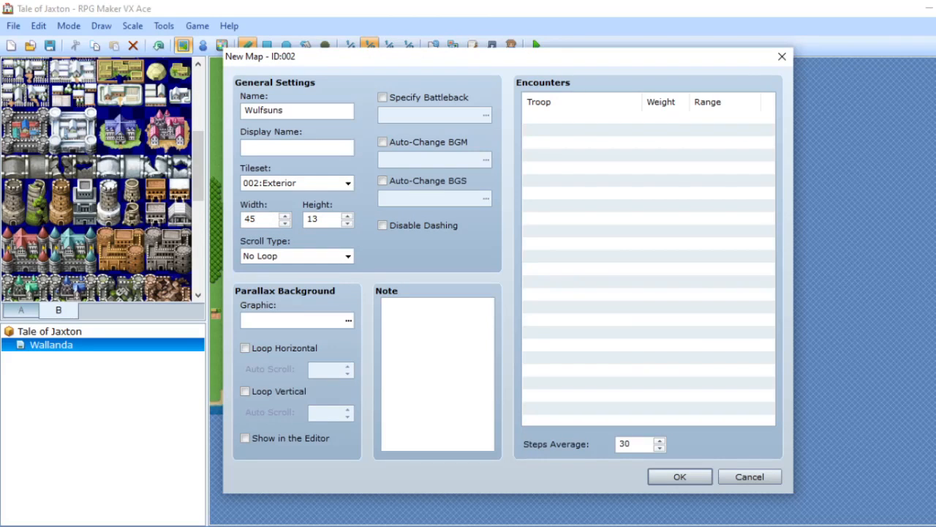
{"action": "key", "text": "Tab"}
{"action": "type", "text": "31"}
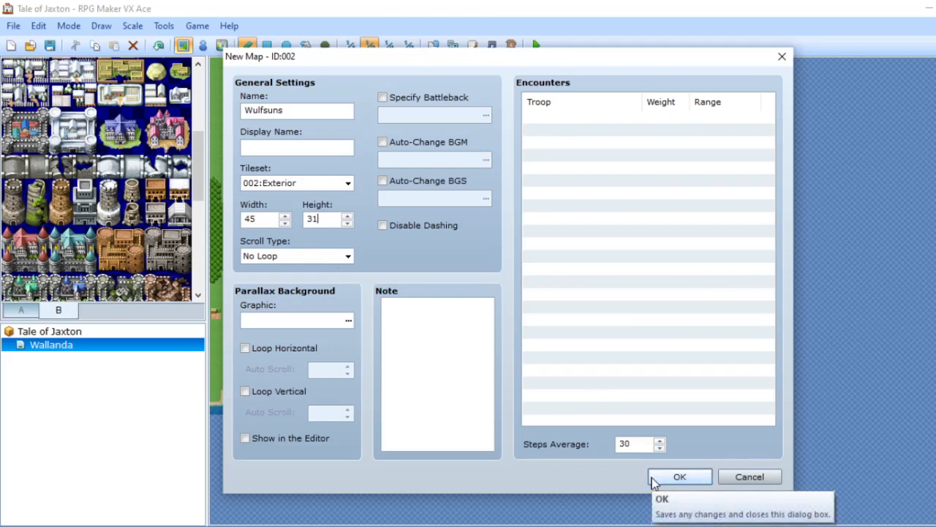
{"action": "left_click", "coordinate": [679, 476]}
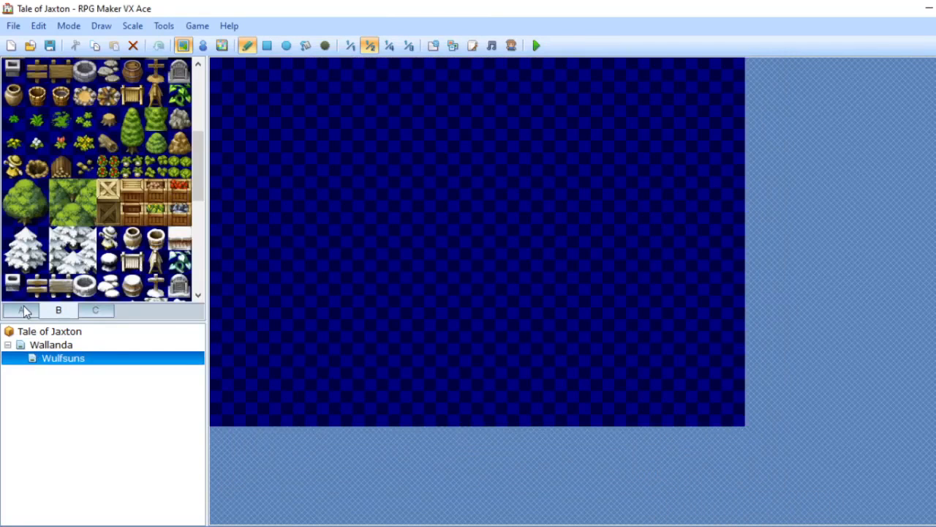
Fill the entire Wulfsuns map with the plain green grass tile using the Rectangle tool.
{"action": "left_click", "coordinate": [24, 310]}
{"action": "left_click", "coordinate": [12, 116]}
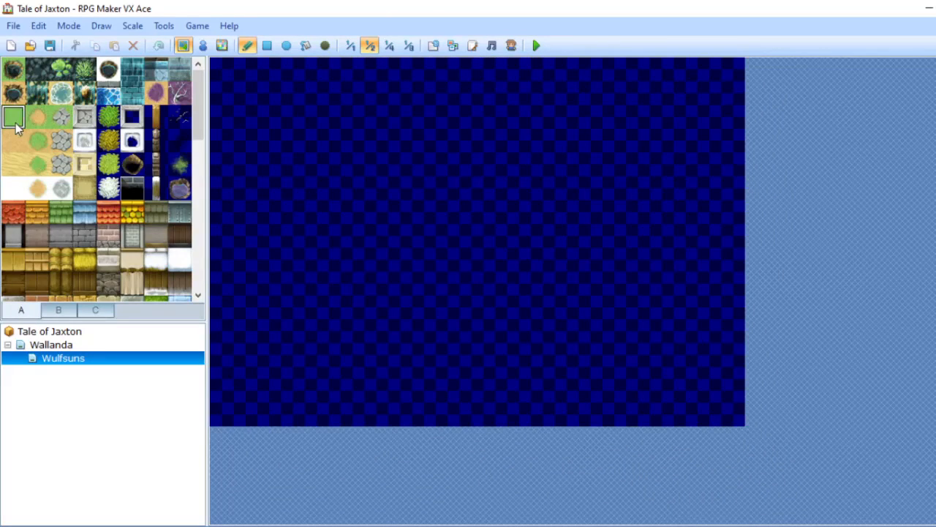
{"action": "left_click", "coordinate": [267, 46]}
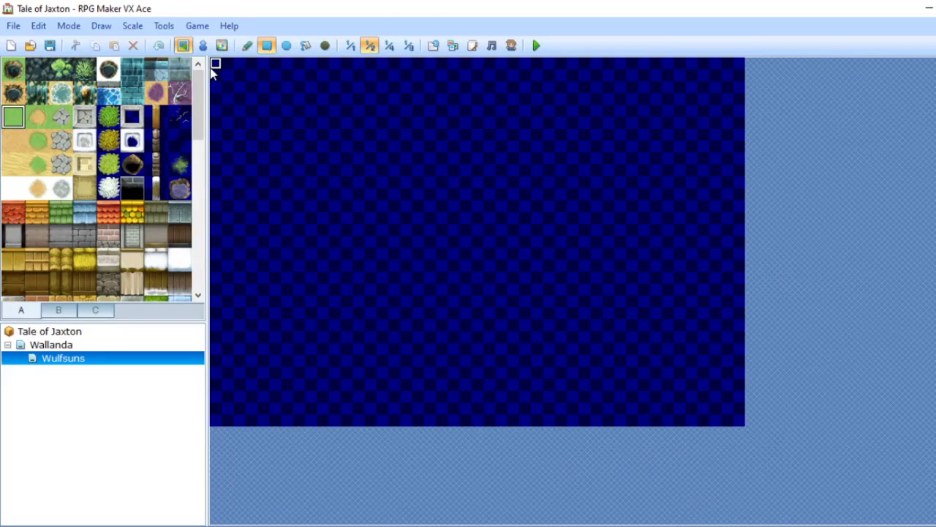
{"action": "left_click_drag", "start_coordinate": [215, 64], "coordinate": [740, 421]}
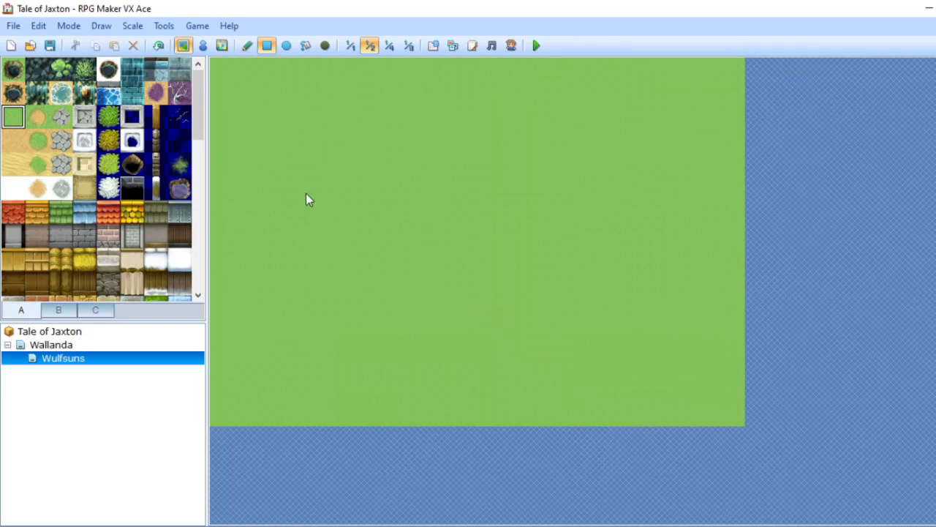
Look through the B, C and A pages of the exterior tileset for tiles suited to the Wulfsuns map.
{"action": "left_click", "coordinate": [59, 310]}
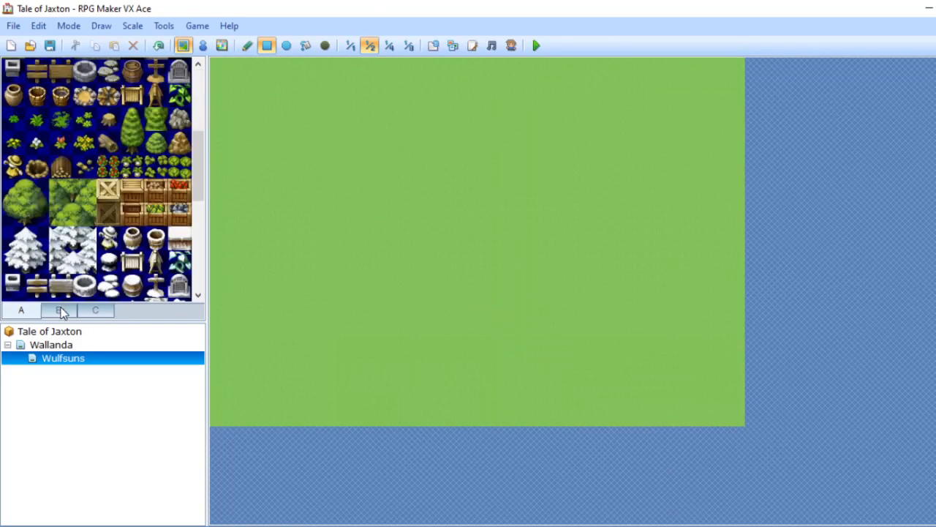
{"action": "left_click_drag", "start_coordinate": [207, 143], "coordinate": [170, 110]}
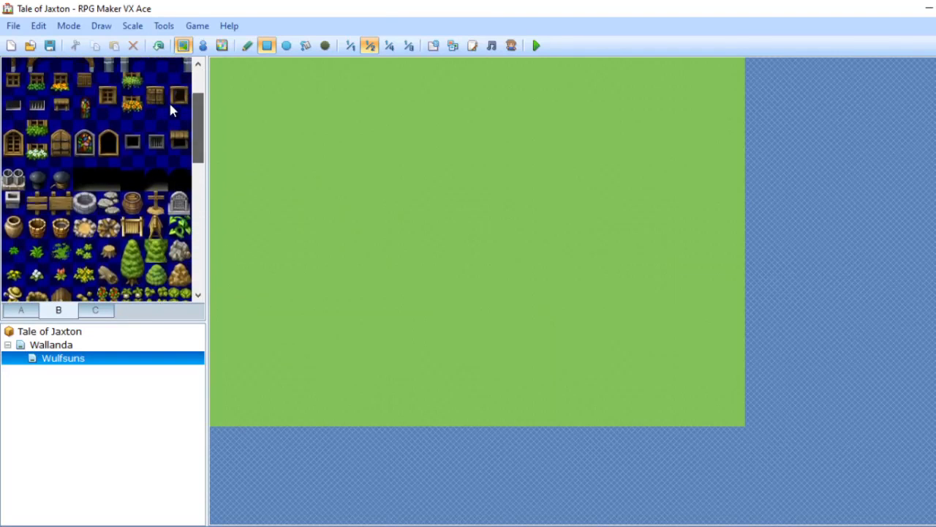
{"action": "left_click", "coordinate": [97, 311]}
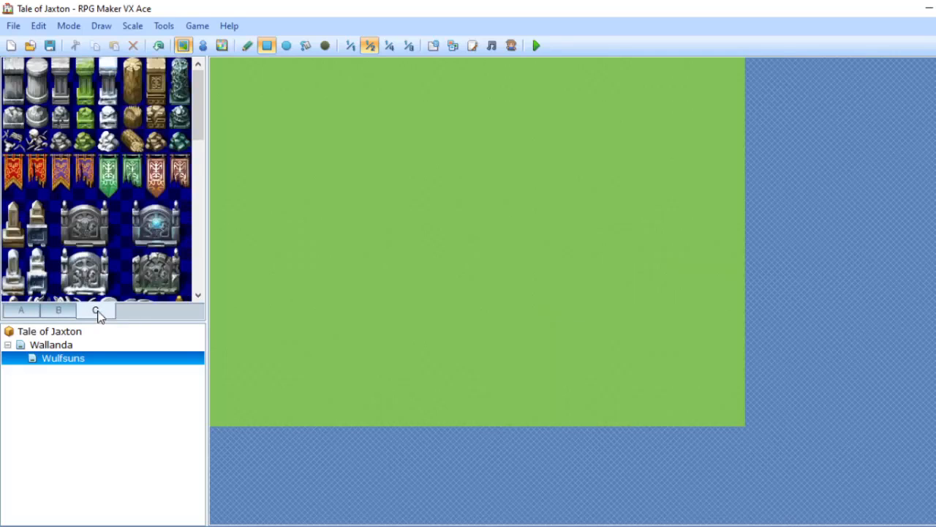
{"action": "left_click", "coordinate": [198, 215]}
{"action": "left_click", "coordinate": [198, 216]}
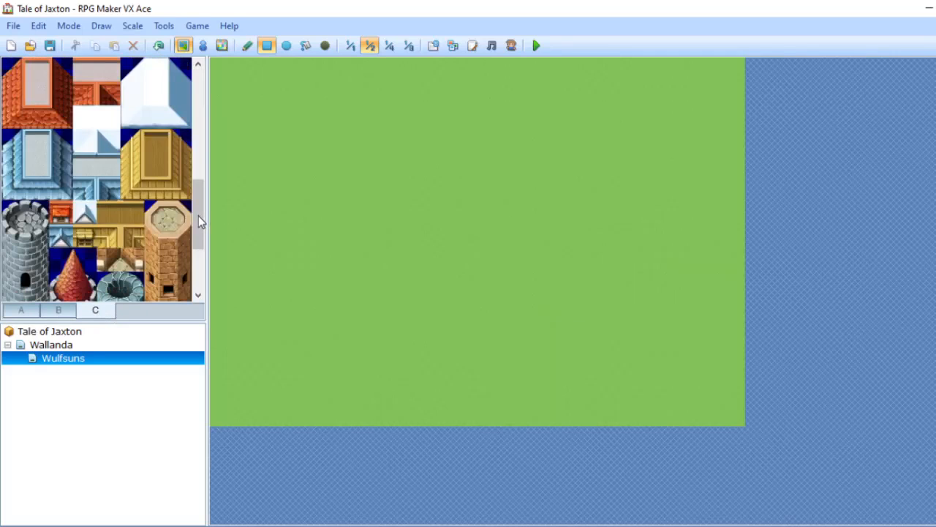
{"action": "left_click_drag", "start_coordinate": [198, 188], "coordinate": [195, 103]}
{"action": "left_click", "coordinate": [22, 310]}
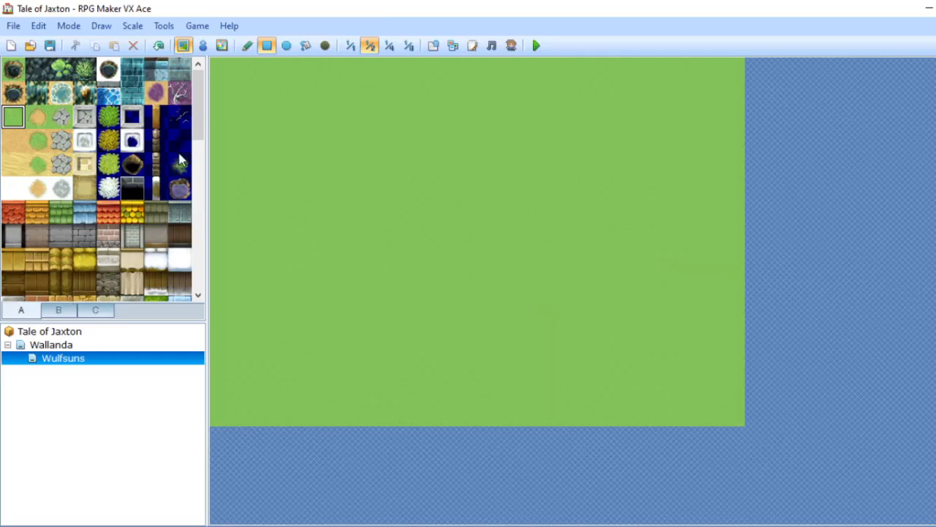
{"action": "left_click_drag", "start_coordinate": [196, 110], "coordinate": [202, 173]}
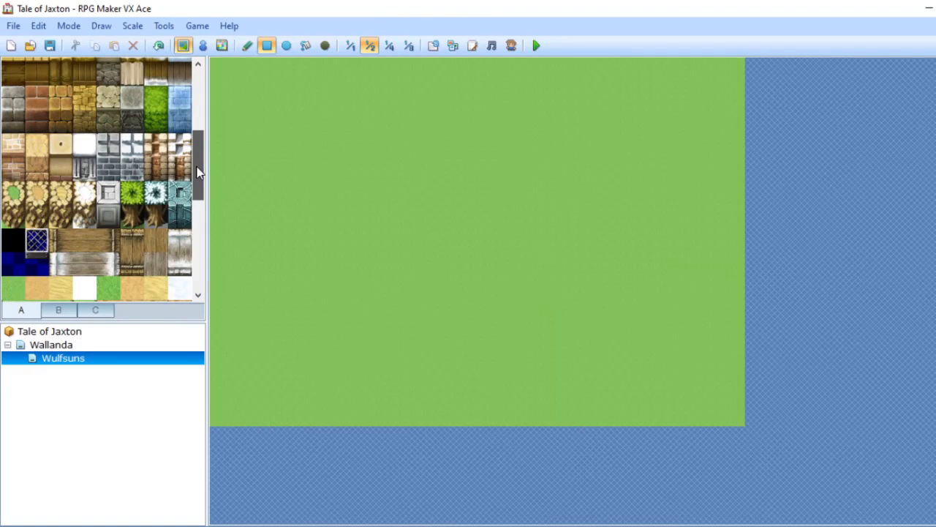
{"action": "left_click_drag", "start_coordinate": [196, 171], "coordinate": [180, 119]}
{"action": "scroll", "coordinate": [180, 119], "scroll_direction": "down", "scroll_amount": 2}
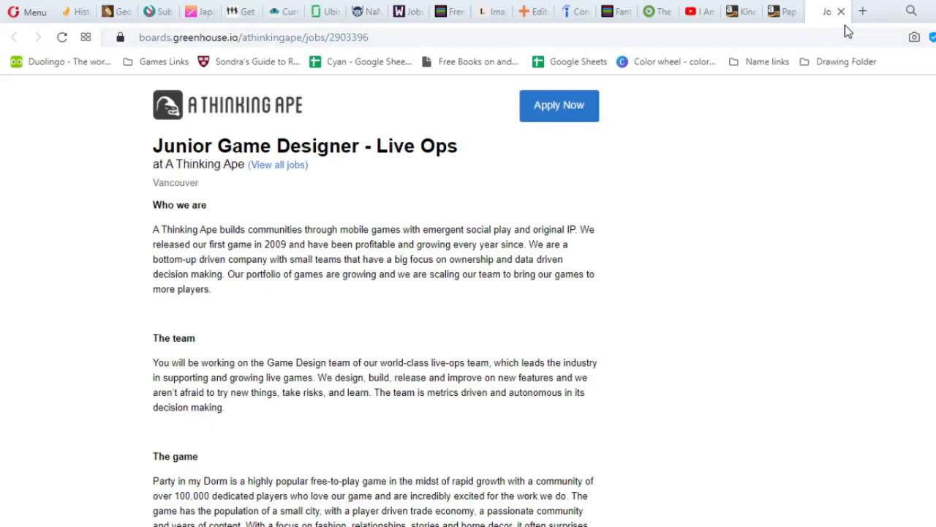
Search the web in a new browser tab for "rpg maker vx ace tent assets".
{"action": "left_click", "coordinate": [863, 12]}
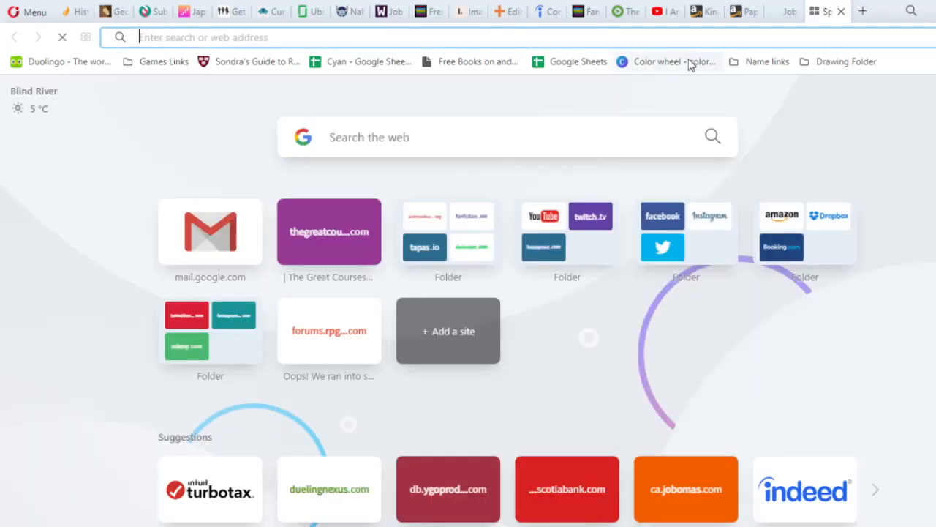
{"action": "left_click", "coordinate": [593, 141]}
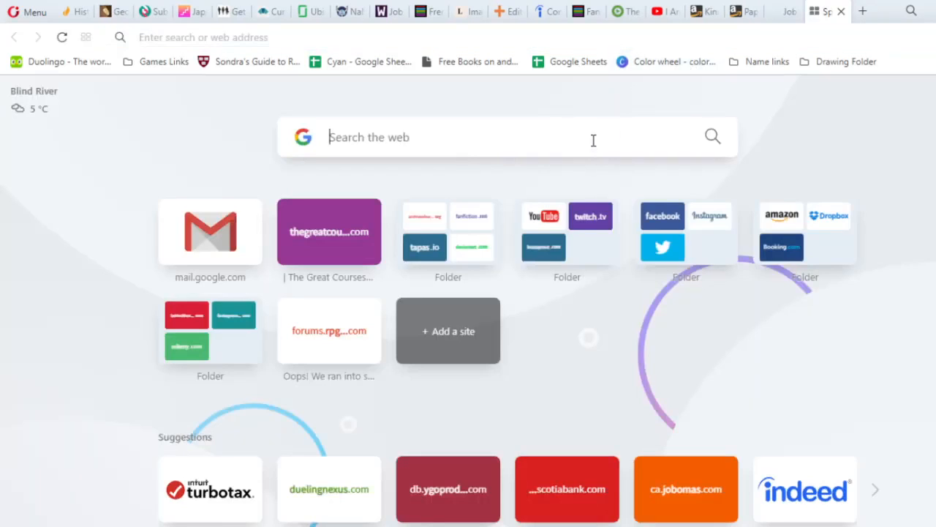
{"action": "type", "text": "rpg "}
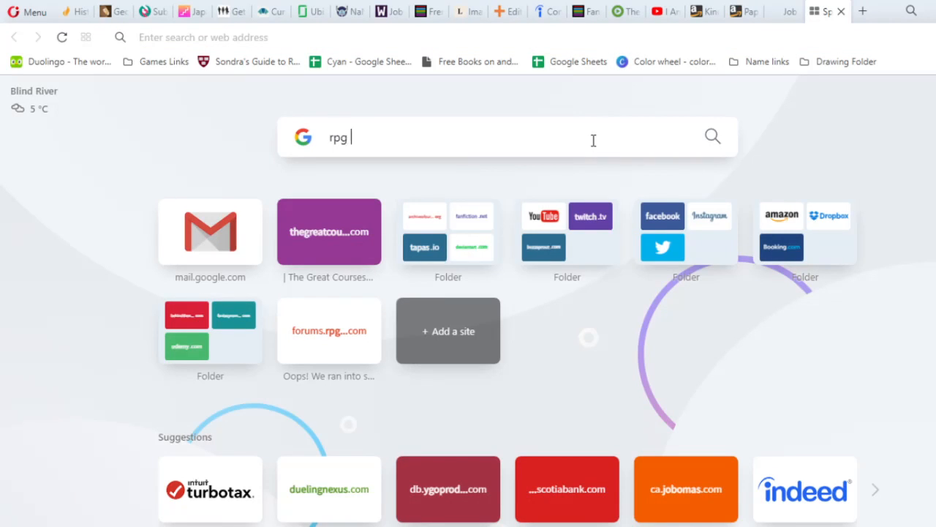
{"action": "type", "text": "maker vx ace"}
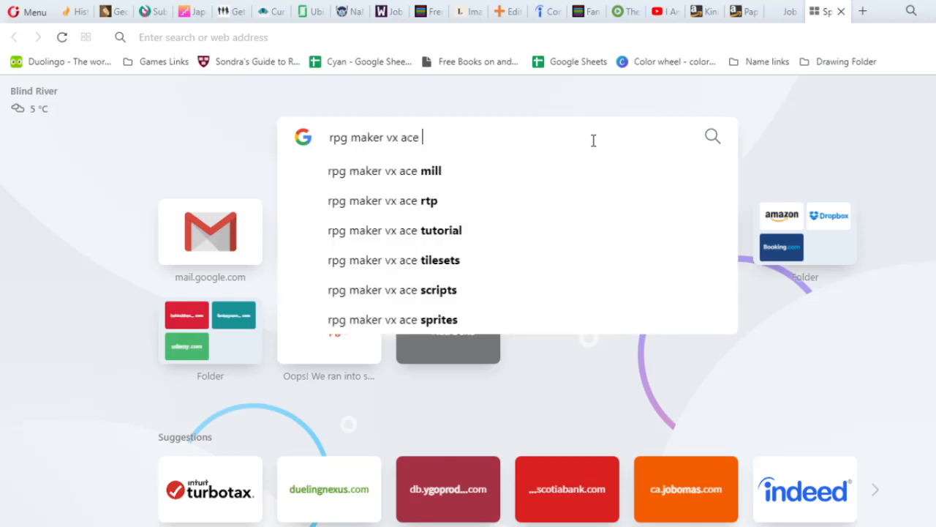
{"action": "type", "text": " tent"}
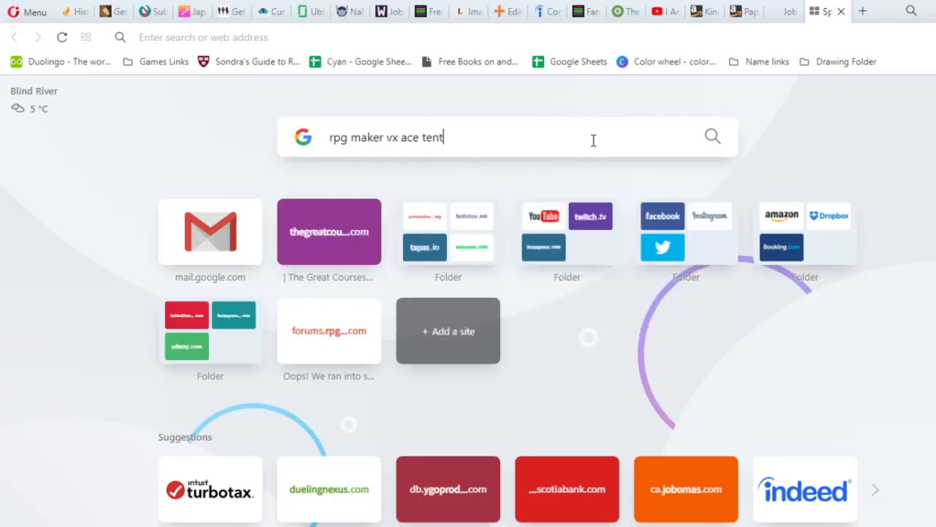
{"action": "type", "text": "asset"}
{"action": "key", "text": "Return"}
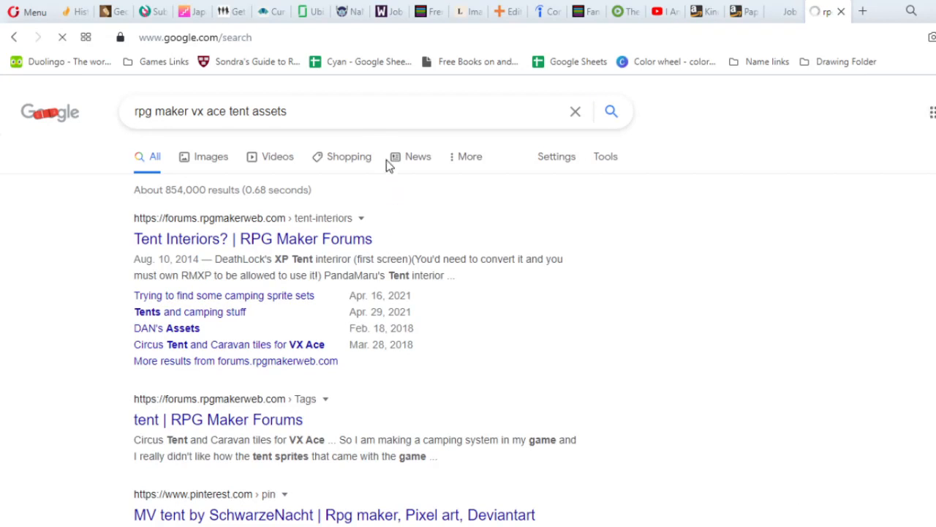
Open the forum threads on camping stuff and VX Ace circus tents, plus the circus tent and smaller tents links from the latter's reply.
{"action": "right_click", "coordinate": [242, 316]}
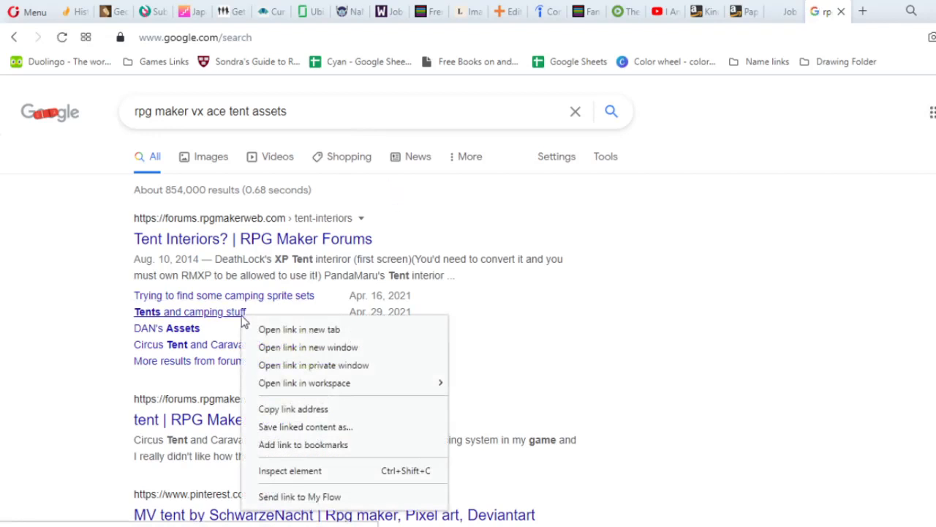
{"action": "left_click", "coordinate": [267, 331]}
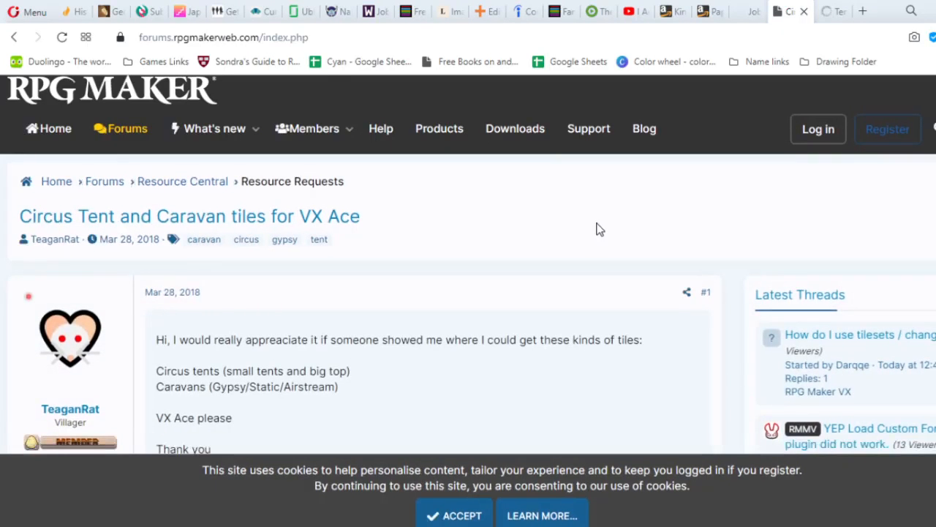
{"action": "scroll", "coordinate": [595, 230], "scroll_direction": "down", "scroll_amount": 3}
{"action": "scroll", "coordinate": [596, 229], "scroll_direction": "down", "scroll_amount": 4}
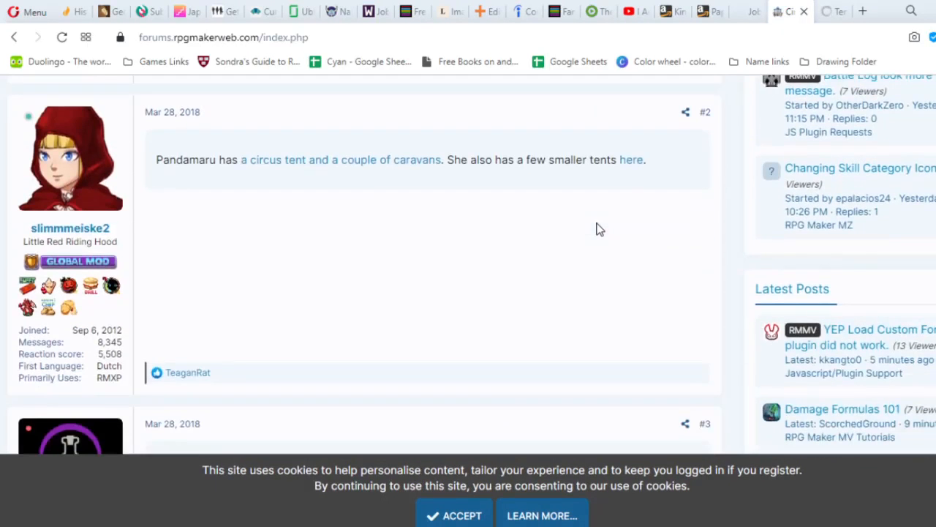
{"action": "right_click", "coordinate": [418, 165]}
{"action": "left_click", "coordinate": [456, 177]}
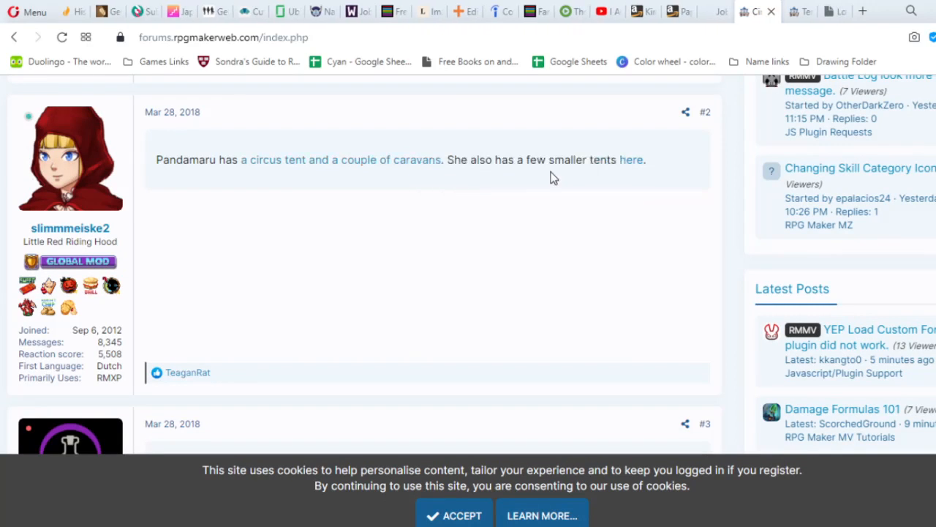
{"action": "left_click", "coordinate": [631, 159]}
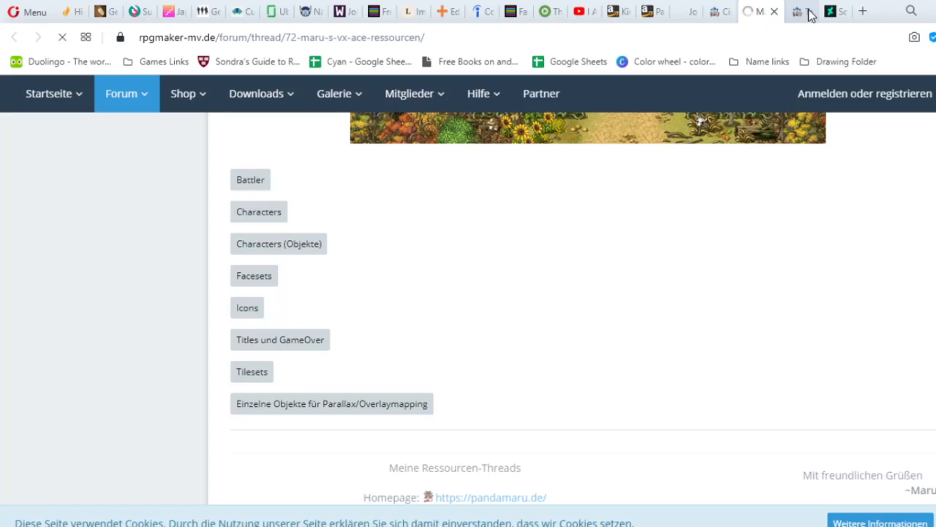
Expand the Exterior section under Tilesets on the VX Ace resource page and examine its entries for tents.
{"action": "left_click", "coordinate": [267, 371]}
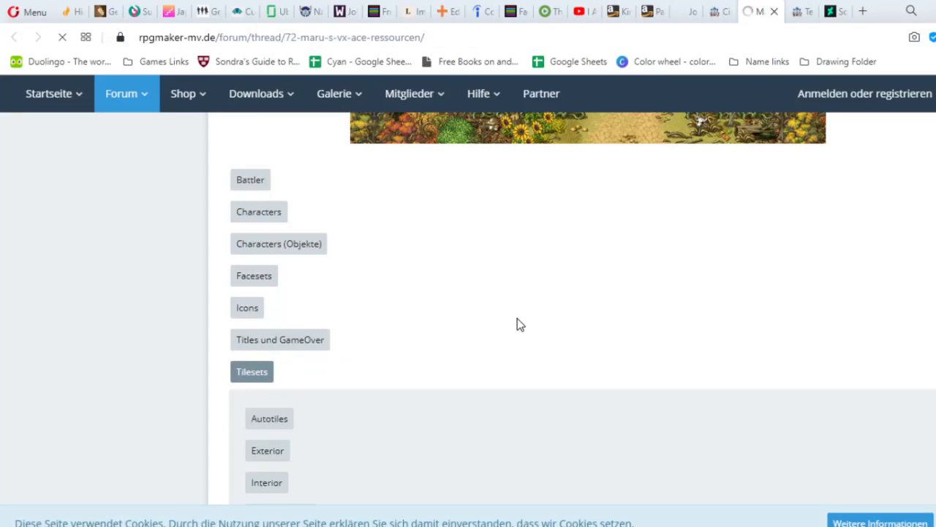
{"action": "scroll", "coordinate": [518, 320], "scroll_direction": "down", "scroll_amount": 3}
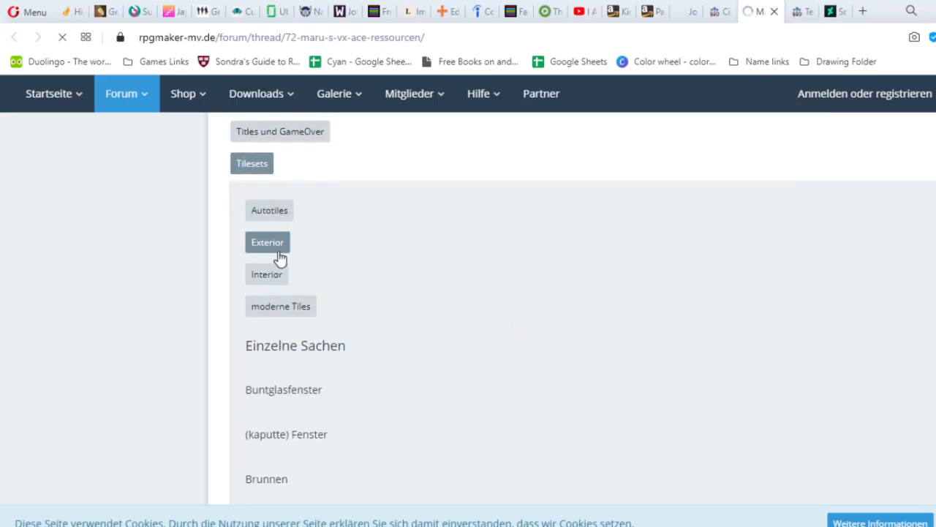
{"action": "left_click", "coordinate": [279, 258]}
{"action": "scroll", "coordinate": [374, 291], "scroll_direction": "down", "scroll_amount": 3}
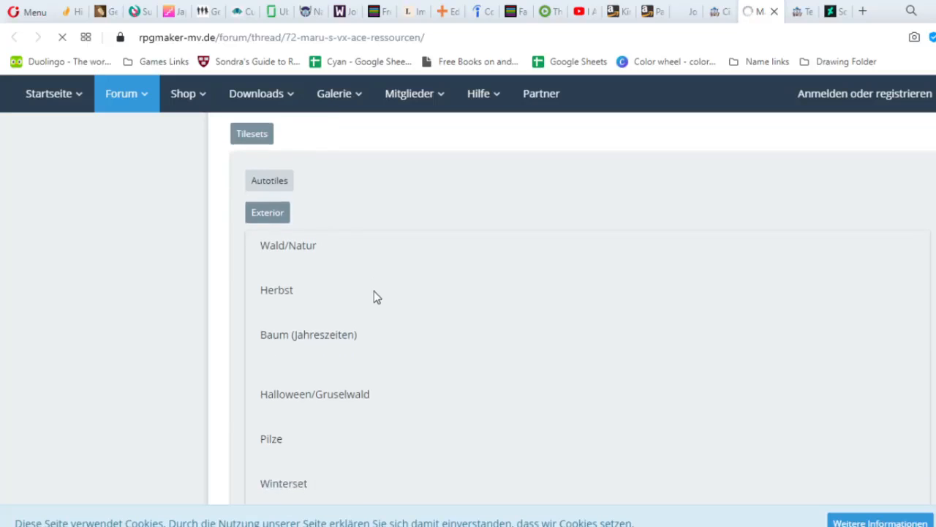
{"action": "scroll", "coordinate": [374, 291], "scroll_direction": "down", "scroll_amount": 1}
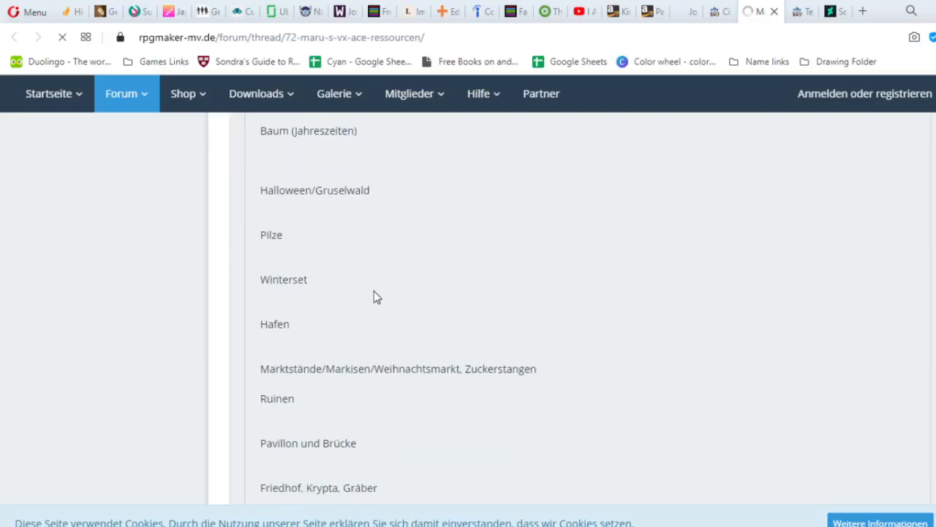
{"action": "scroll", "coordinate": [373, 291], "scroll_direction": "down", "scroll_amount": 1}
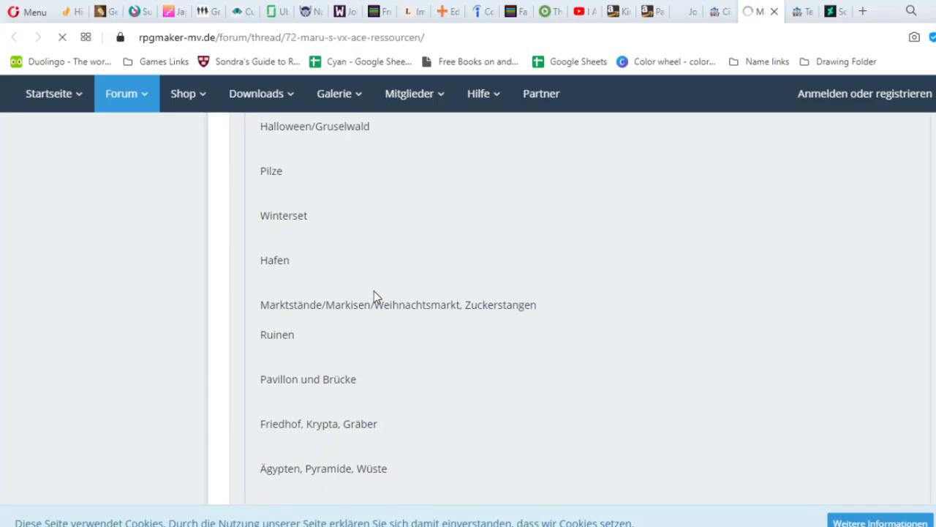
{"action": "scroll", "coordinate": [374, 291], "scroll_direction": "down", "scroll_amount": 1}
{"action": "scroll", "coordinate": [374, 296], "scroll_direction": "down", "scroll_amount": 3}
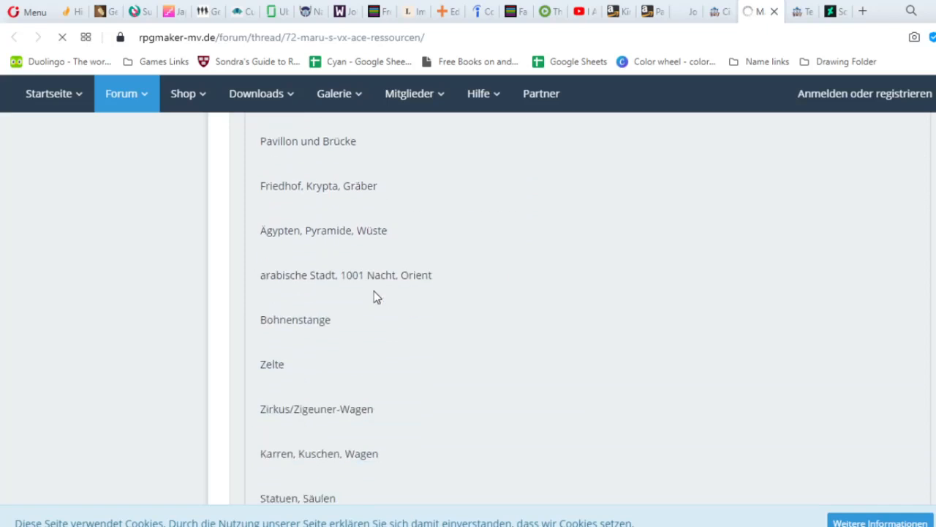
{"action": "scroll", "coordinate": [376, 296], "scroll_direction": "down", "scroll_amount": 1}
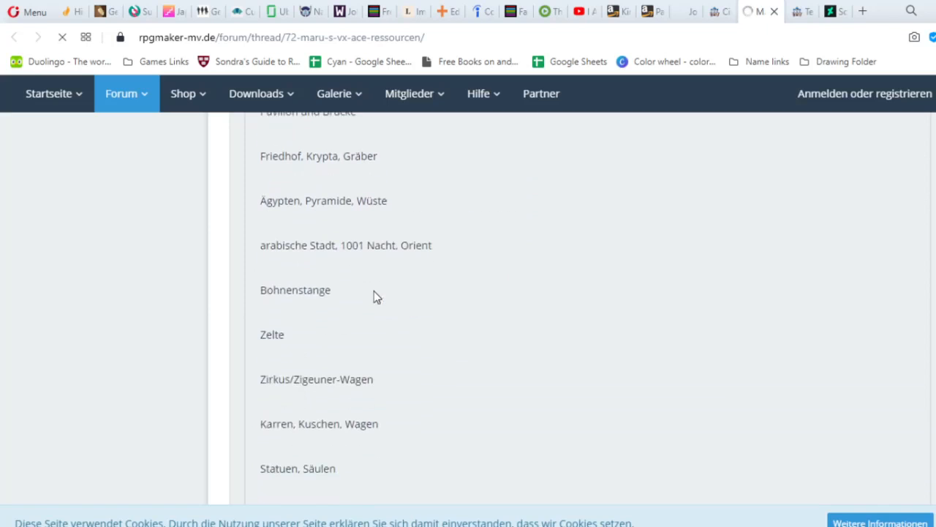
{"action": "scroll", "coordinate": [376, 296], "scroll_direction": "down", "scroll_amount": 1}
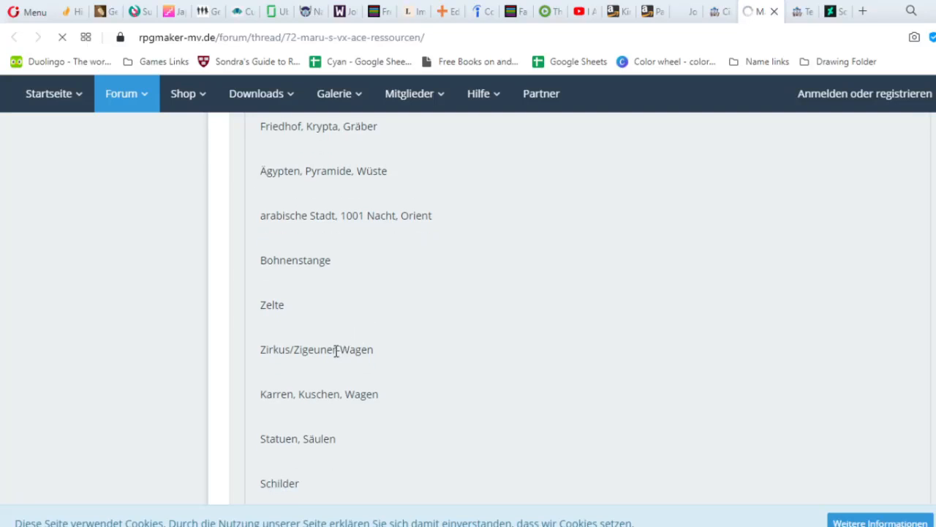
{"action": "scroll", "coordinate": [394, 335], "scroll_direction": "down", "scroll_amount": 2}
{"action": "scroll", "coordinate": [394, 332], "scroll_direction": "down", "scroll_amount": 6}
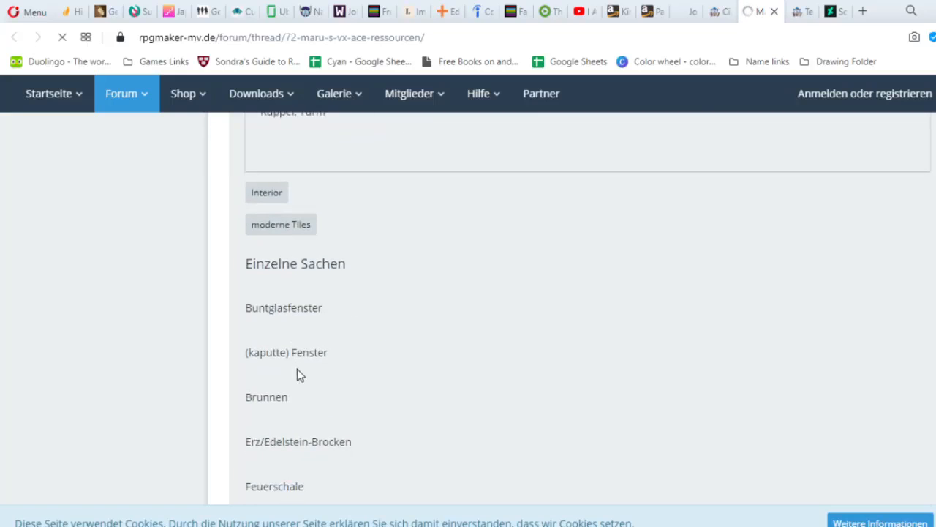
Go to the Tents and camping stuff forum thread and open the Mike's Stuff MV link in its third post.
{"action": "left_click", "coordinate": [804, 19]}
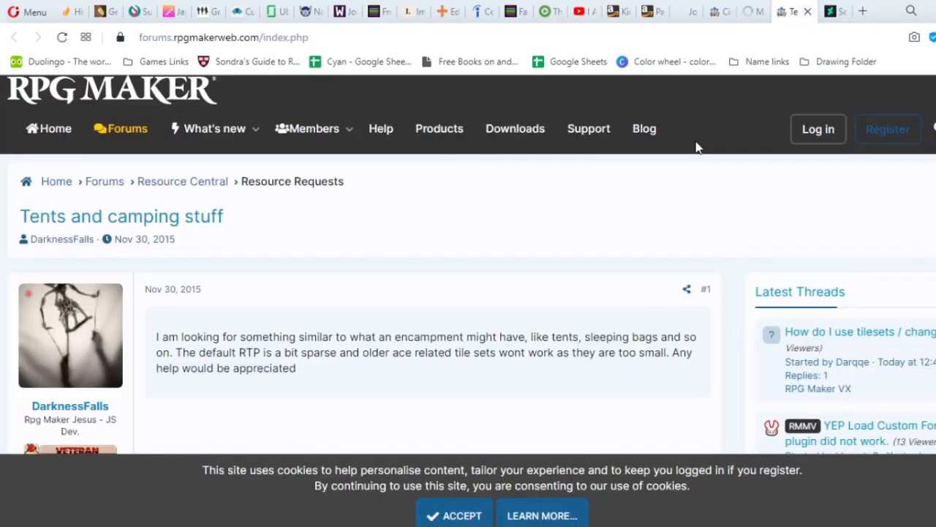
{"action": "scroll", "coordinate": [638, 314], "scroll_direction": "down", "scroll_amount": 6}
{"action": "scroll", "coordinate": [637, 315], "scroll_direction": "down", "scroll_amount": 6}
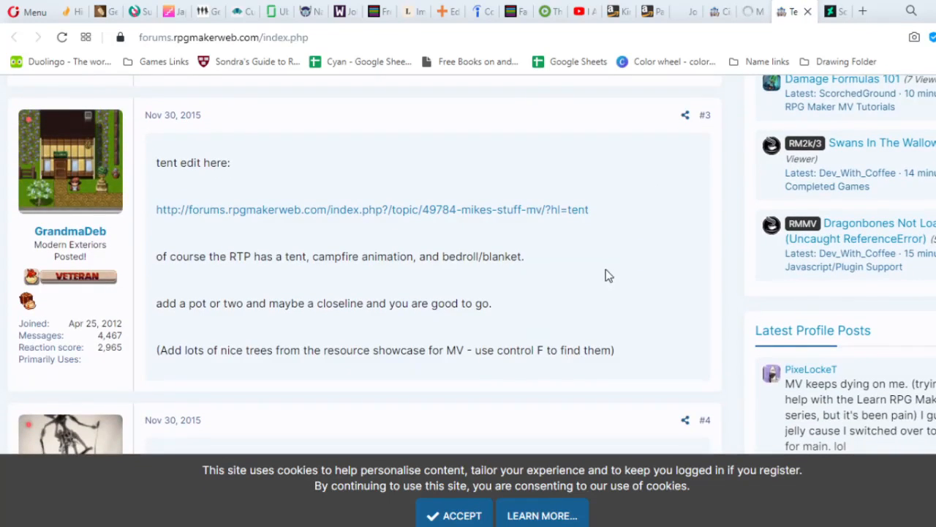
{"action": "left_click", "coordinate": [572, 215]}
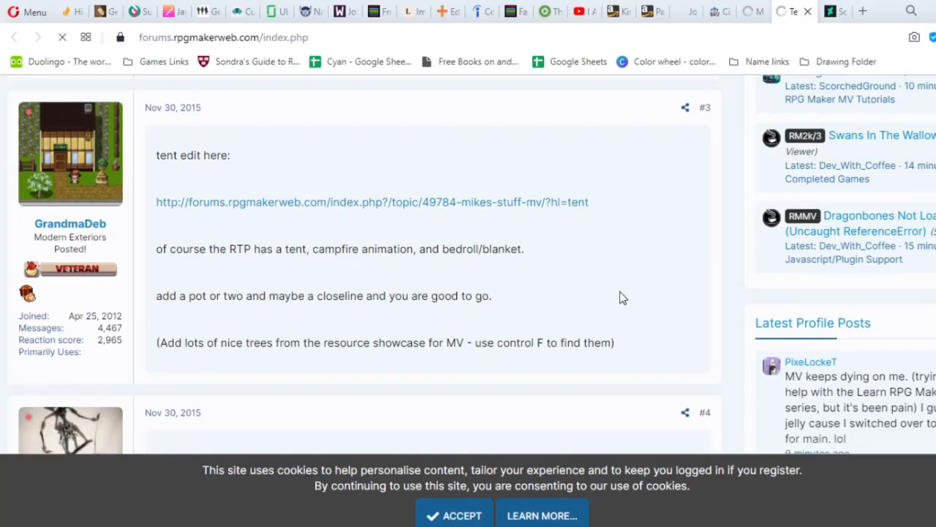
Examine the Mike's Stuff thread for usable tent graphics and close its browser tab.
{"action": "scroll", "coordinate": [620, 298], "scroll_direction": "down", "scroll_amount": 4}
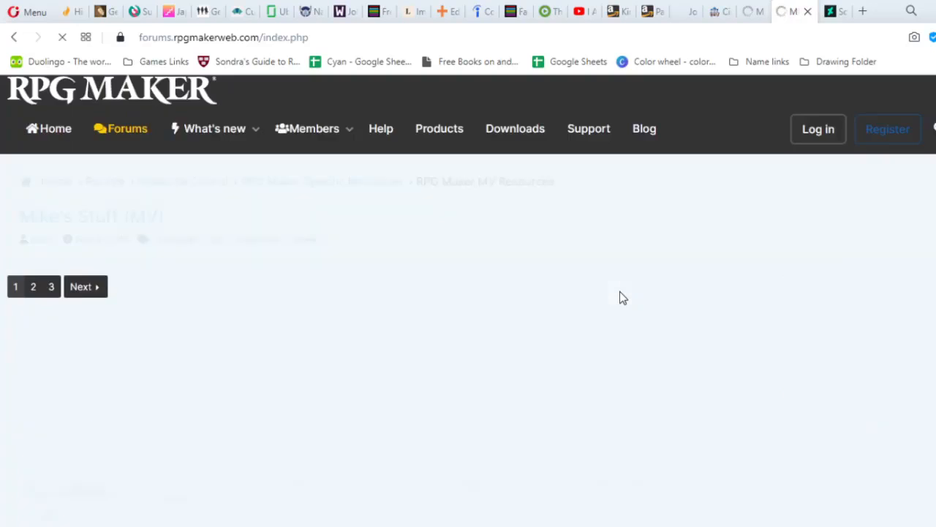
{"action": "scroll", "coordinate": [620, 298], "scroll_direction": "down", "scroll_amount": 4}
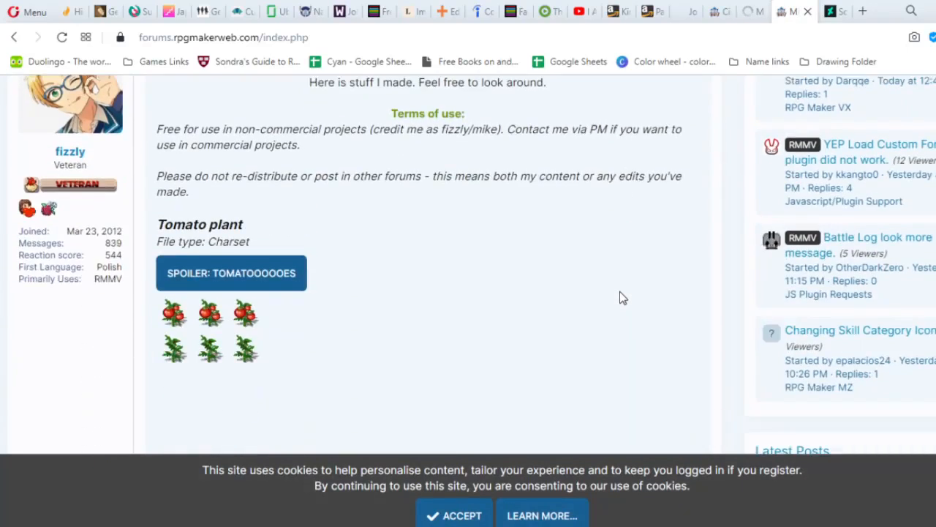
{"action": "scroll", "coordinate": [620, 298], "scroll_direction": "down", "scroll_amount": 8}
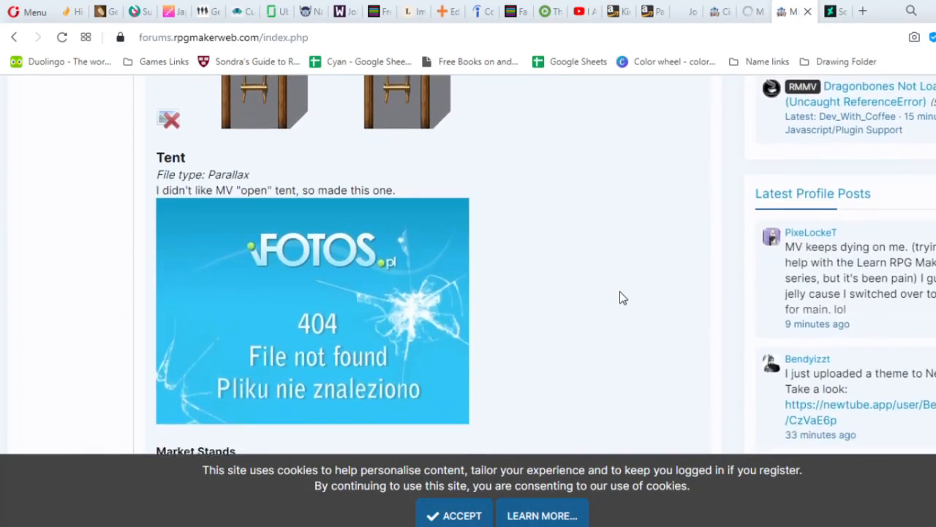
{"action": "scroll", "coordinate": [619, 298], "scroll_direction": "down", "scroll_amount": 5}
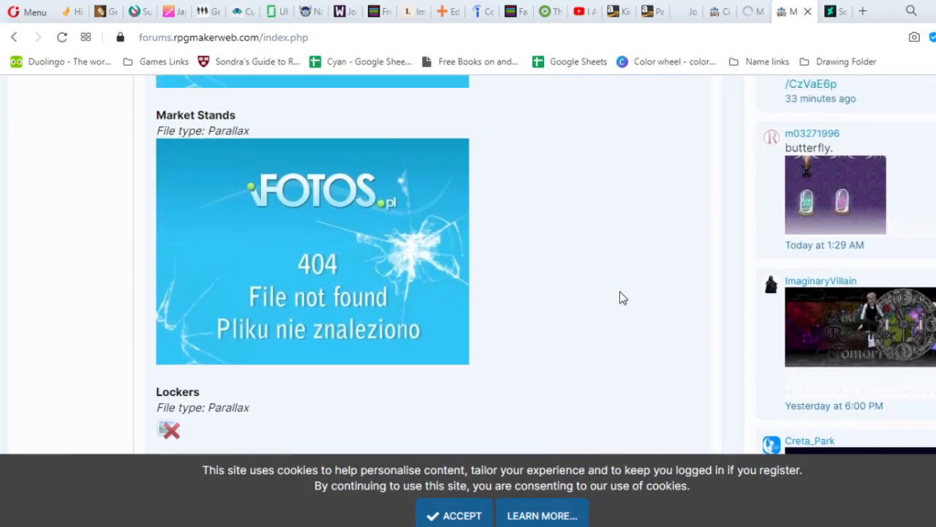
{"action": "scroll", "coordinate": [620, 297], "scroll_direction": "up", "scroll_amount": 5}
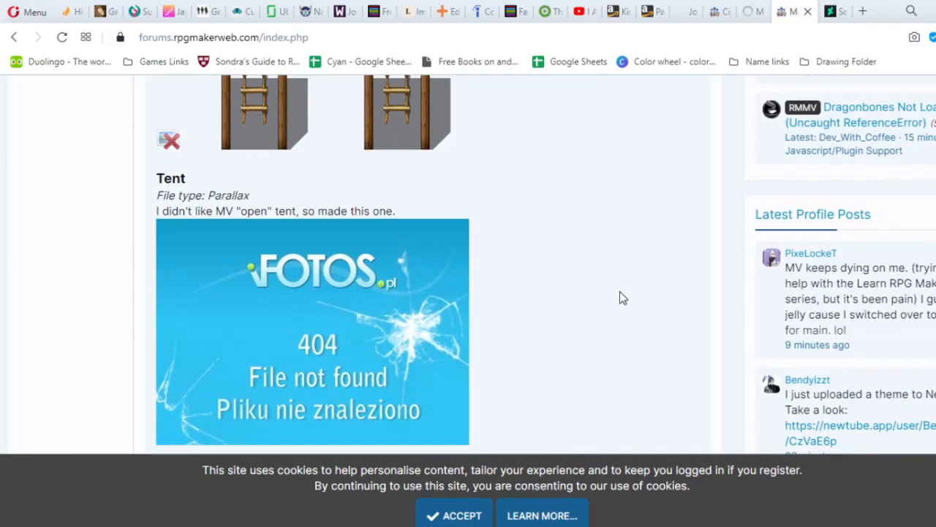
{"action": "scroll", "coordinate": [619, 297], "scroll_direction": "down", "scroll_amount": 10}
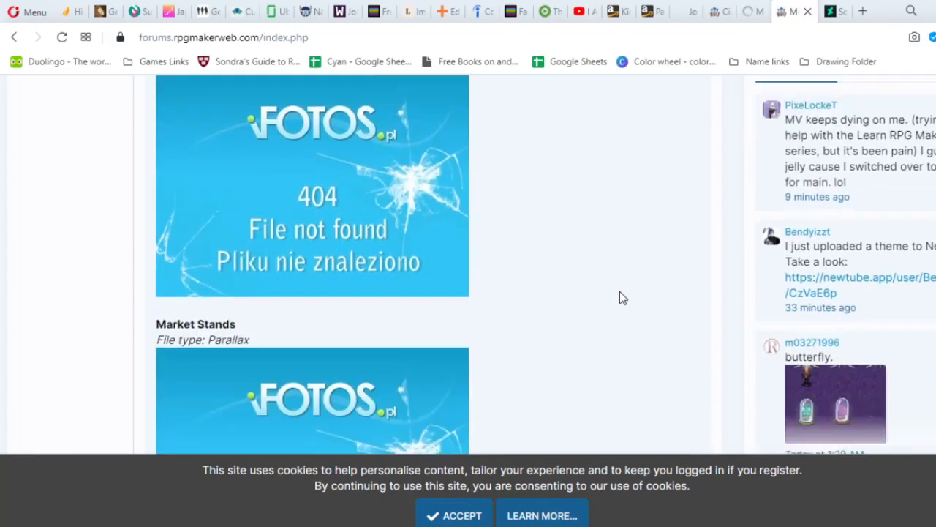
{"action": "scroll", "coordinate": [619, 298], "scroll_direction": "down", "scroll_amount": 5}
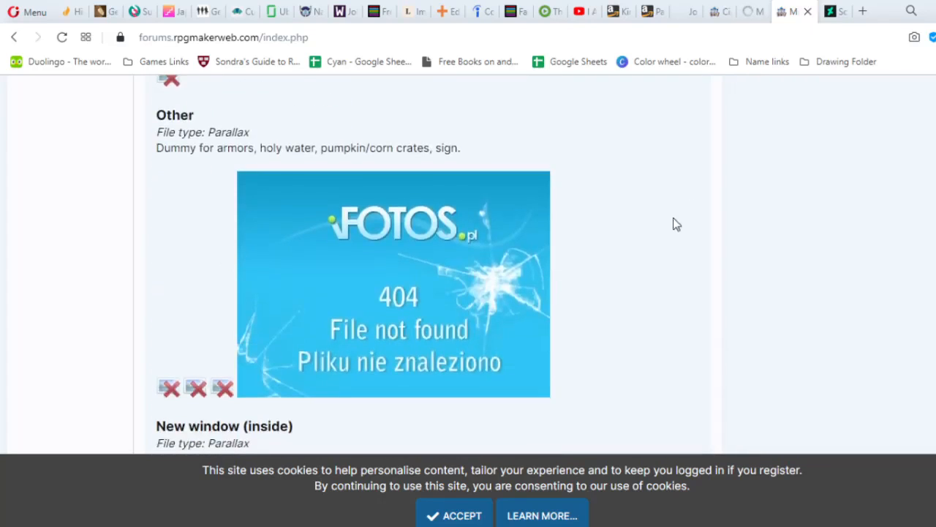
{"action": "left_click", "coordinate": [808, 11]}
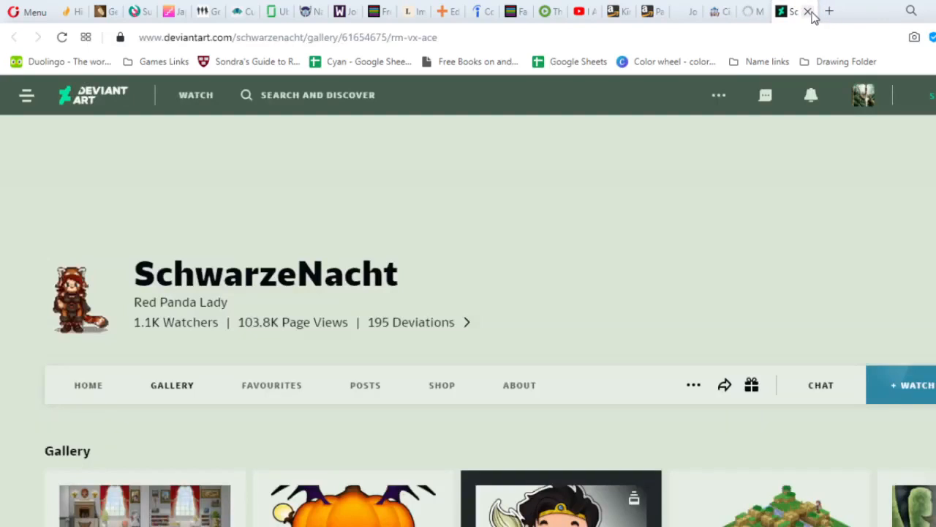
Search all deviations in the SchwarzeNacht DeviantArt gallery for "tent" and look through the matches.
{"action": "key", "text": "Down"}
{"action": "key", "text": "Down"}
{"action": "key", "text": "Down"}
{"action": "key", "text": "Down"}
{"action": "key", "text": "Down"}
{"action": "key", "text": "Down"}
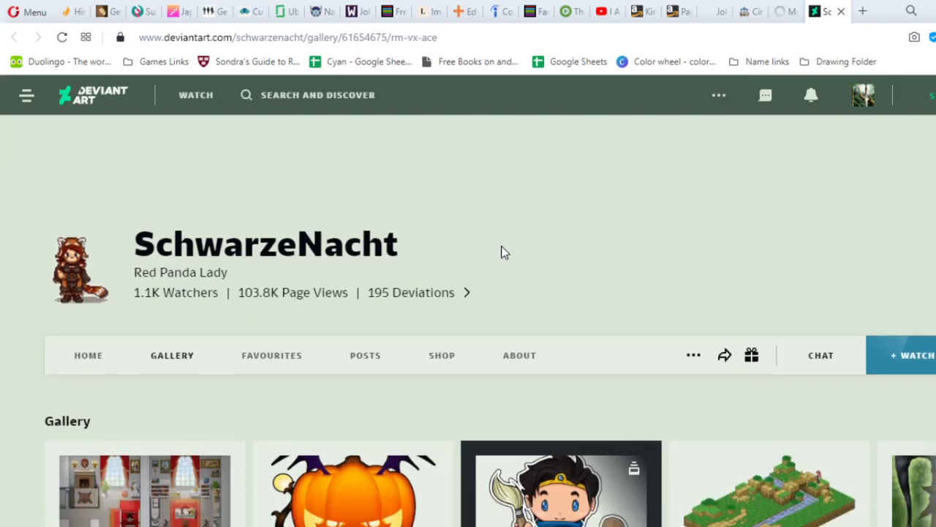
{"action": "scroll", "coordinate": [502, 253], "scroll_direction": "down", "scroll_amount": 5}
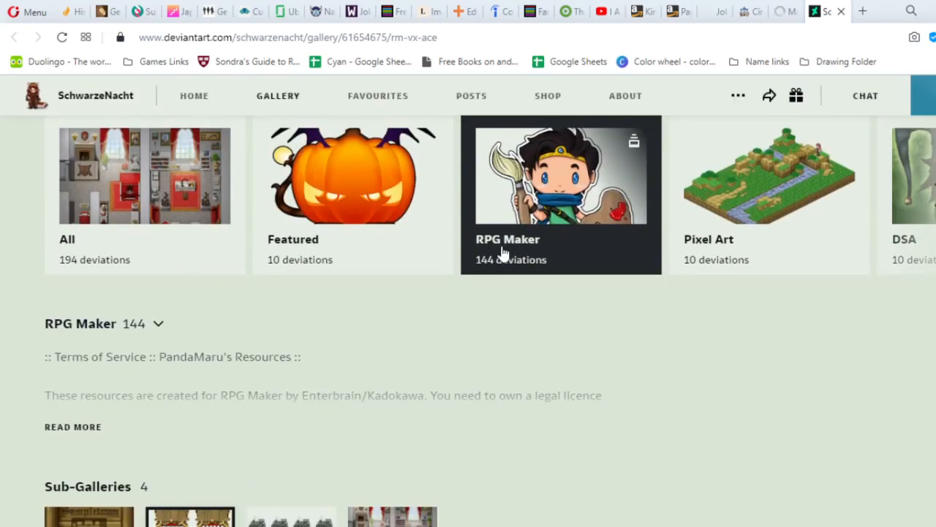
{"action": "scroll", "coordinate": [502, 252], "scroll_direction": "up", "scroll_amount": 5}
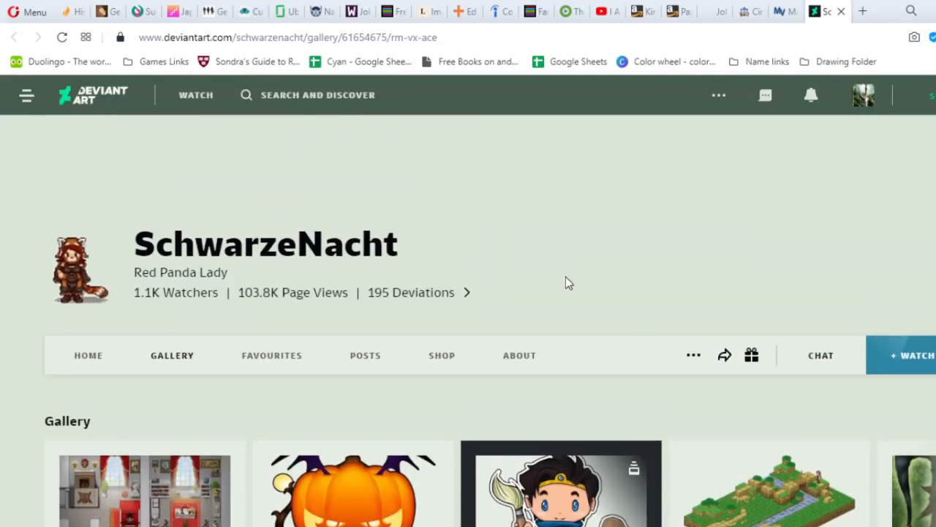
{"action": "left_click", "coordinate": [171, 366]}
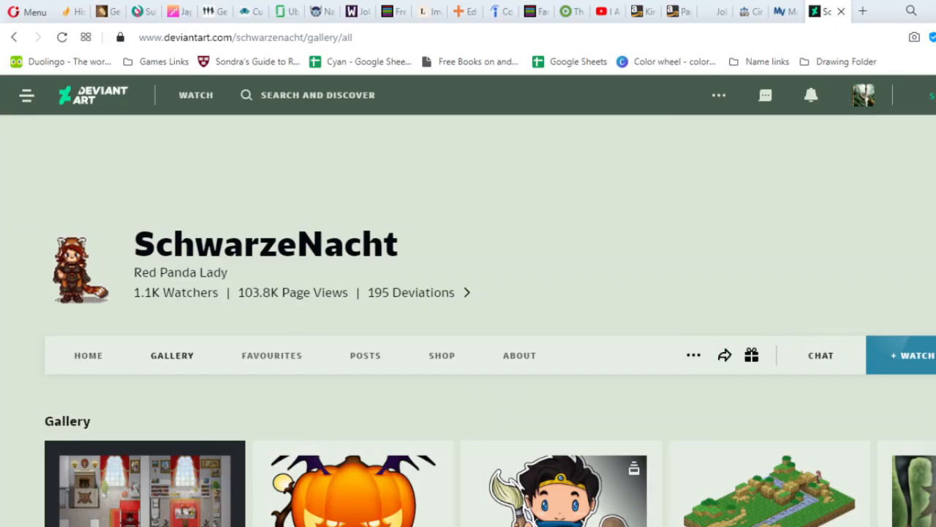
{"action": "left_click", "coordinate": [906, 421]}
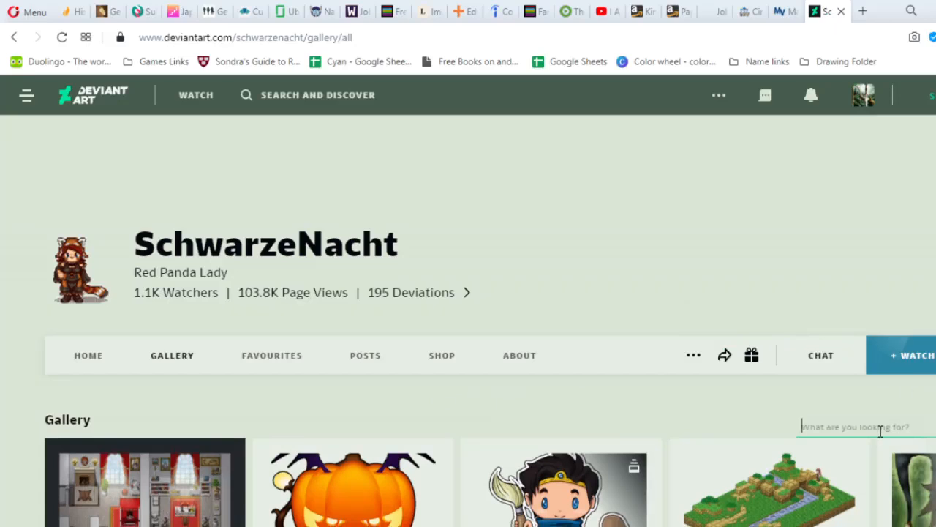
{"action": "type", "text": "tent"}
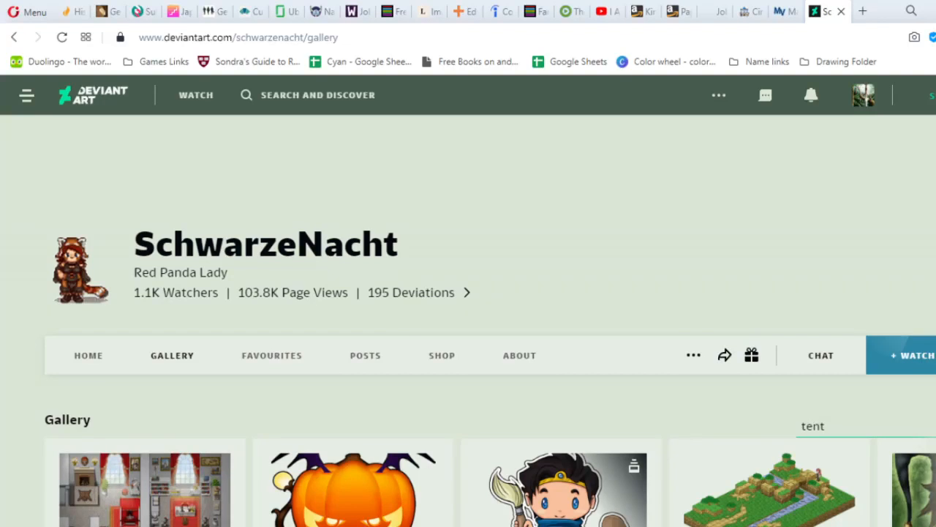
{"action": "key", "text": "Return"}
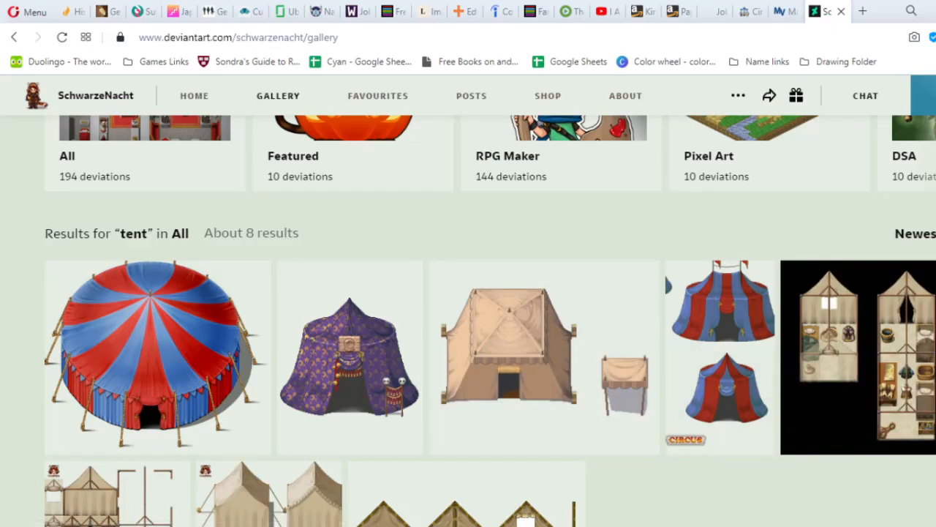
{"action": "scroll", "coordinate": [698, 455], "scroll_direction": "down", "scroll_amount": 4}
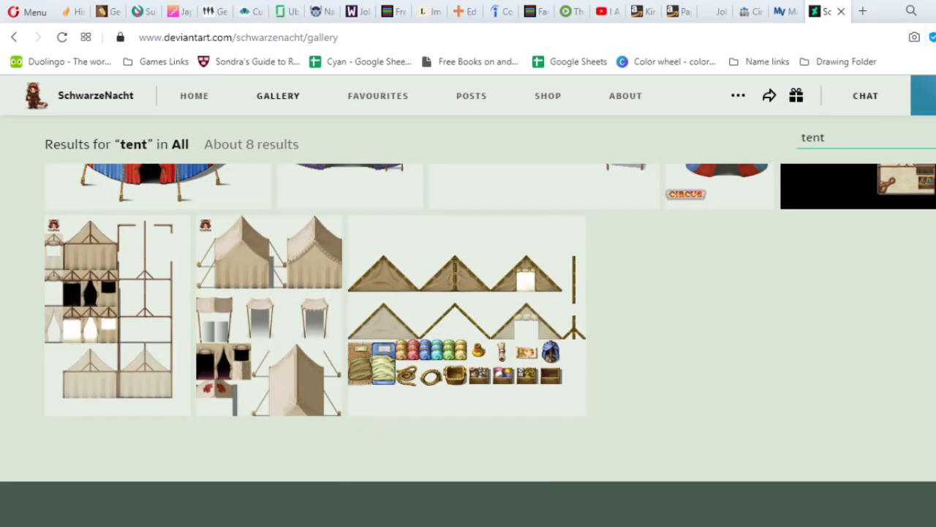
Switch to Microsoft Word and note the artist credit "SchwarzeNacht" in the blank document.
{"action": "right_click", "coordinate": [446, 525]}
{"action": "left_click", "coordinate": [450, 479]}
{"action": "left_click", "coordinate": [558, 518]}
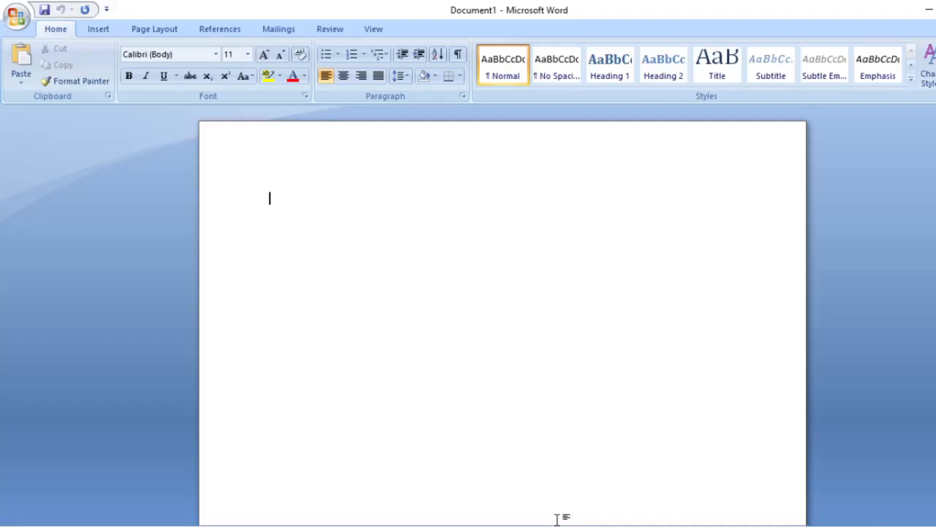
{"action": "type", "text": "s"}
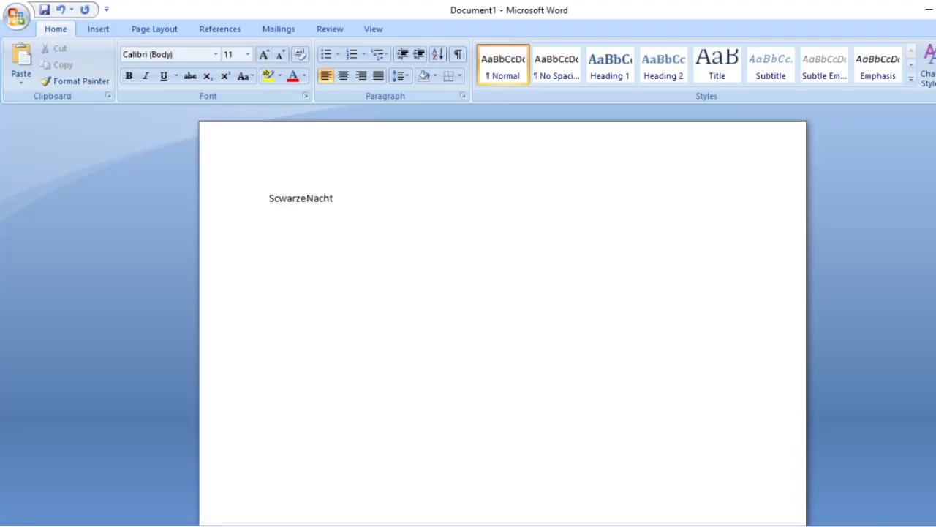
{"action": "left_click", "coordinate": [279, 198]}
{"action": "type", "text": "h"}
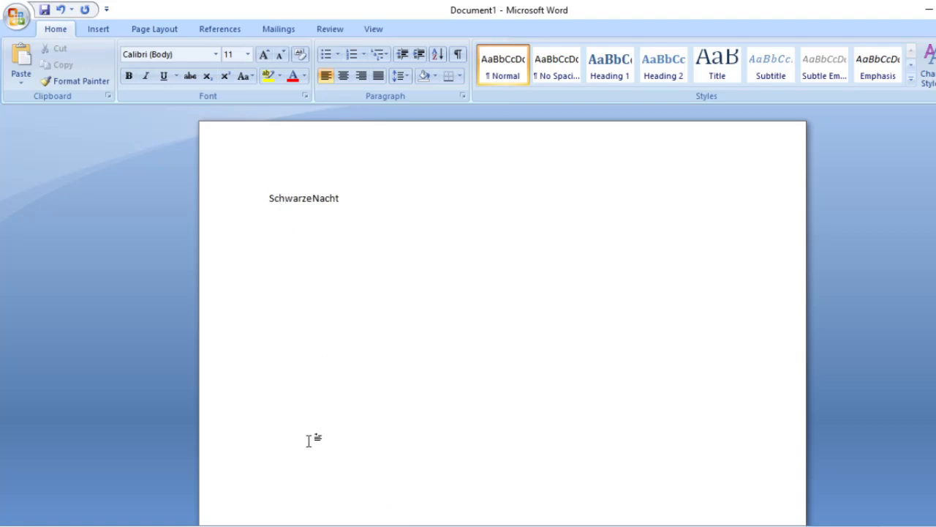
Return to the DeviantArt tent results in Opera and save the XP Tiles tent image as PNG in the Maps folder under Pictures.
{"action": "mouse_move", "coordinate": [381, 526]}
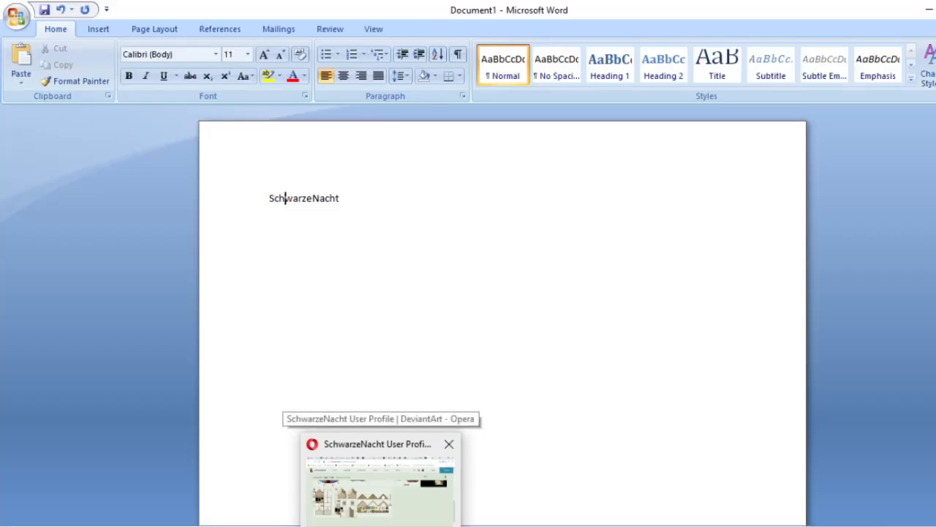
{"action": "left_click", "coordinate": [382, 514]}
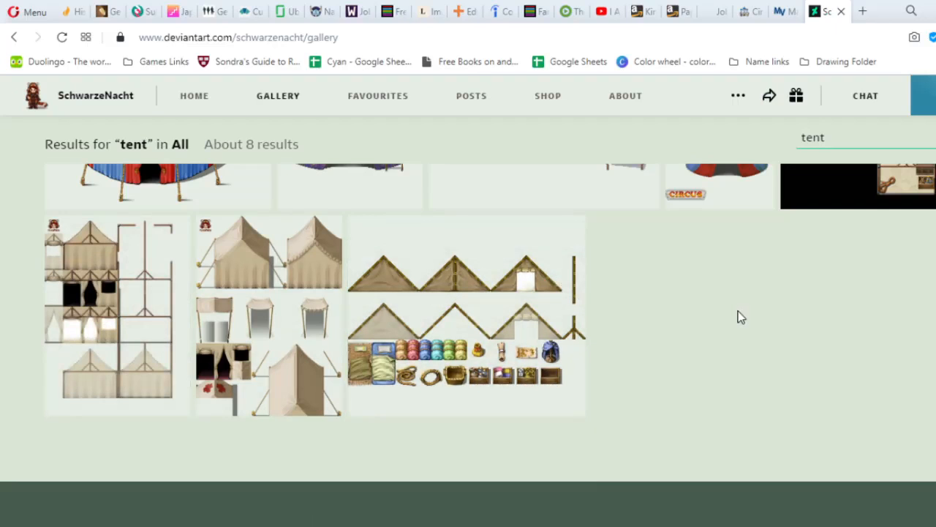
{"action": "scroll", "coordinate": [738, 316], "scroll_direction": "up", "scroll_amount": 4}
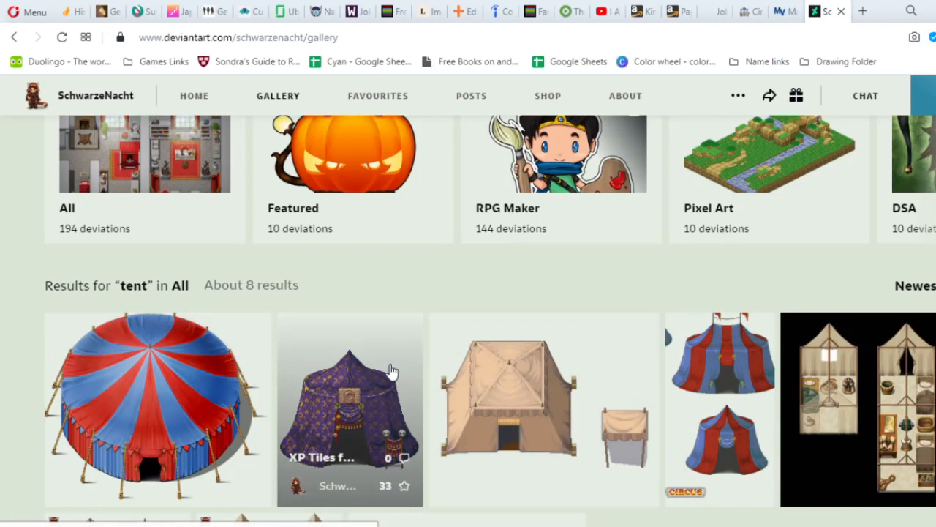
{"action": "scroll", "coordinate": [509, 310], "scroll_direction": "down", "scroll_amount": 2}
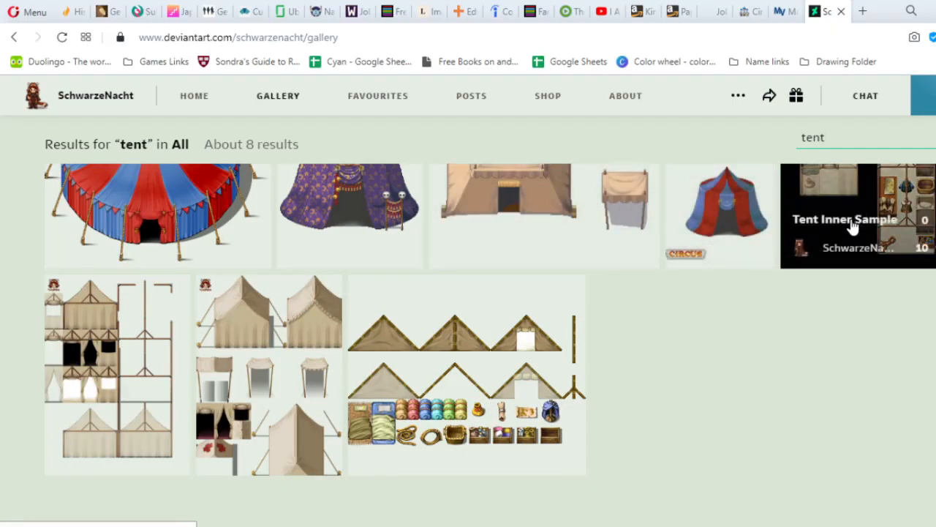
{"action": "right_click", "coordinate": [579, 218]}
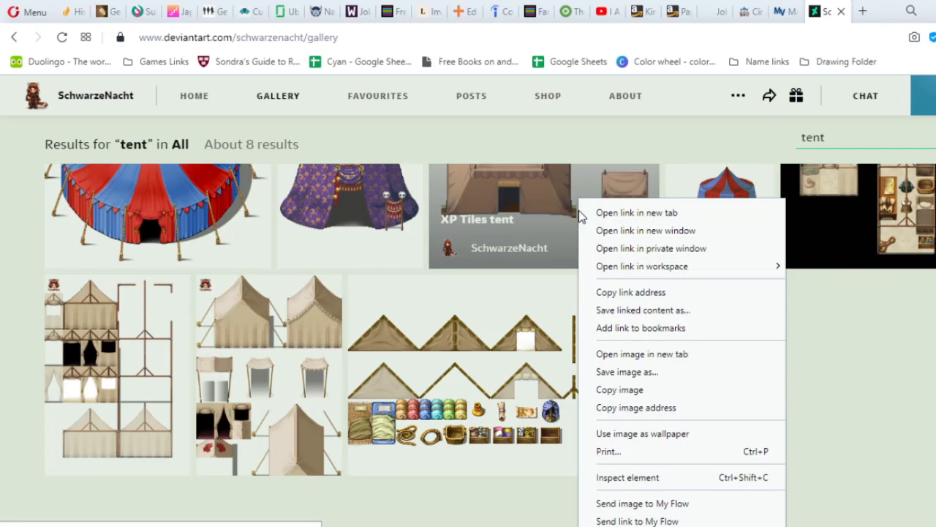
{"action": "left_click", "coordinate": [614, 373]}
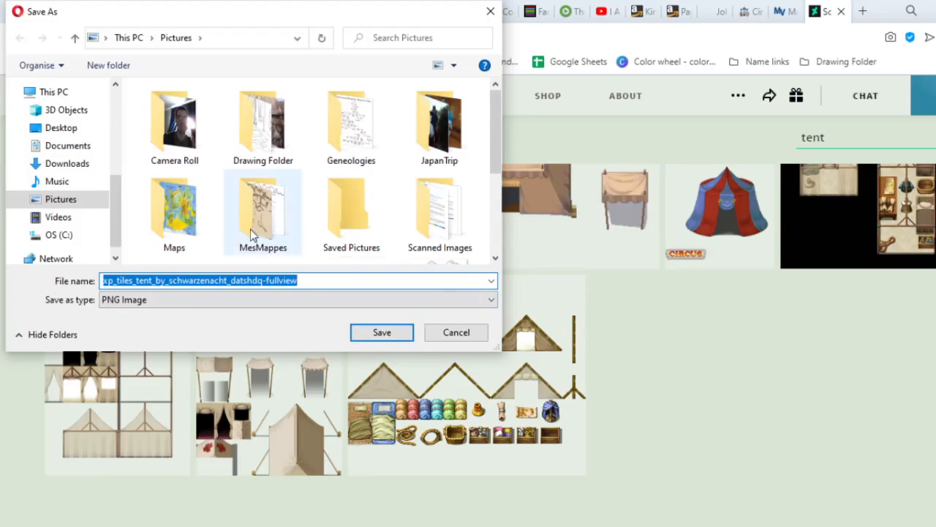
{"action": "double_click", "coordinate": [197, 222]}
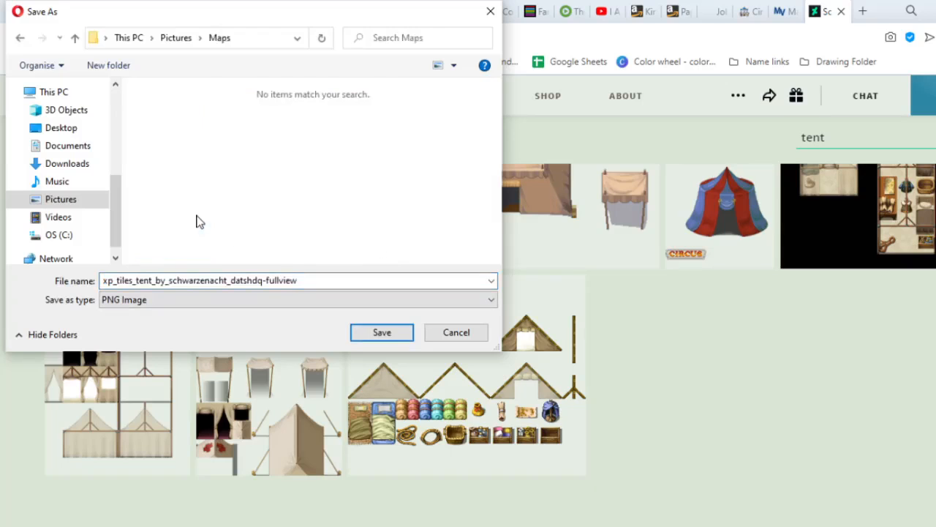
{"action": "left_click", "coordinate": [379, 336]}
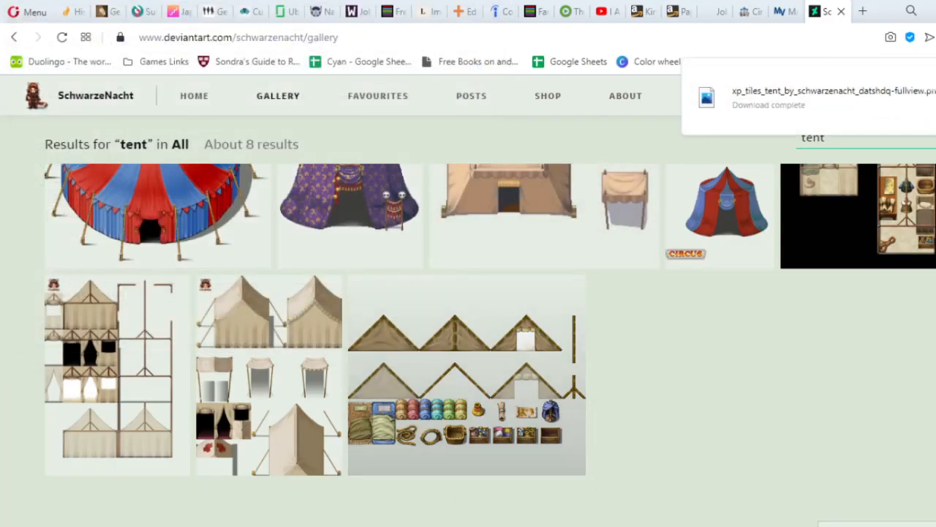
Switch to RPG Maker VX Ace and import xp_tiles_tent_by_schwarzenacht_datshdq-fullview from Pictures > Maps into the Graphics/Tilesets resources.
{"action": "mouse_move", "coordinate": [478, 523]}
{"action": "left_click", "coordinate": [477, 482]}
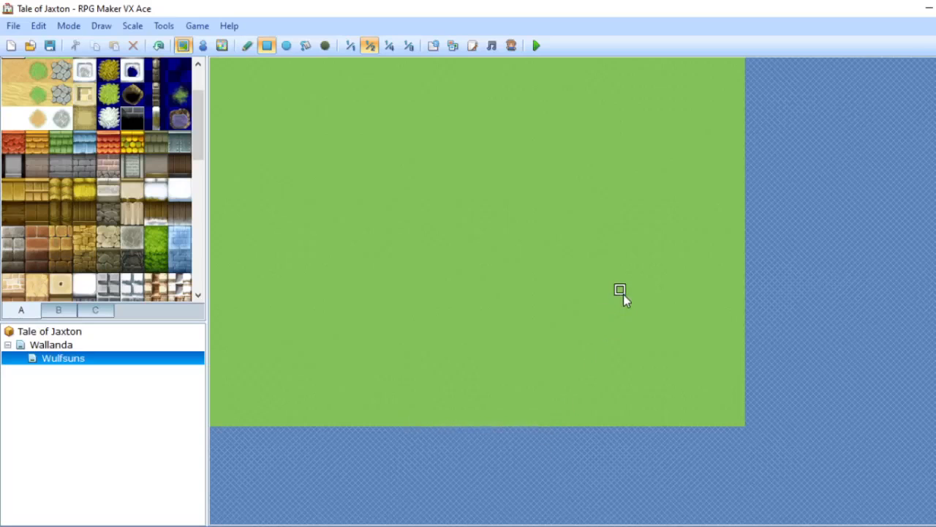
{"action": "left_click", "coordinate": [453, 47]}
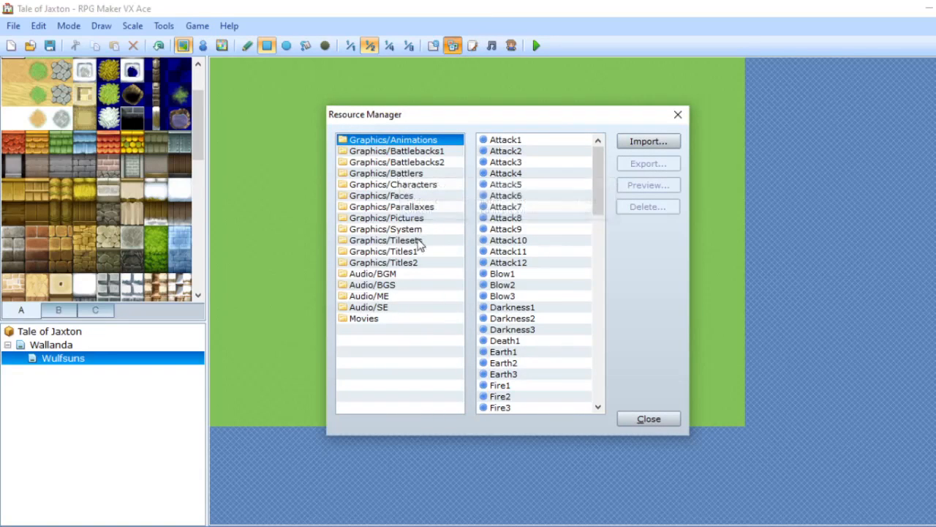
{"action": "left_click", "coordinate": [412, 240]}
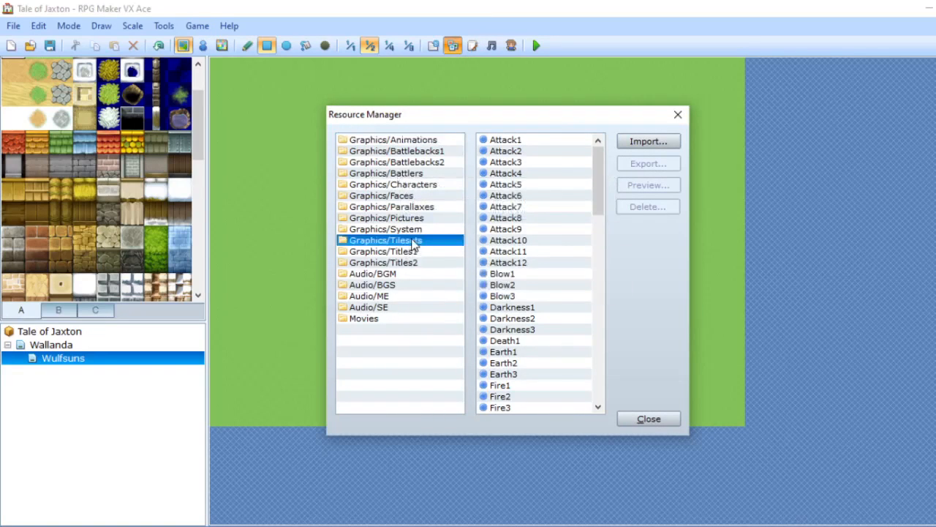
{"action": "left_click", "coordinate": [639, 134]}
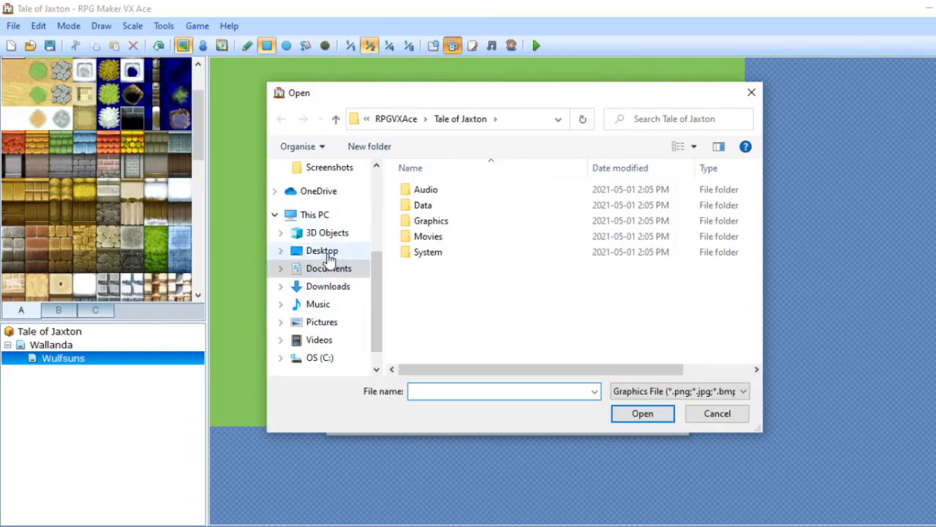
{"action": "left_click", "coordinate": [326, 324]}
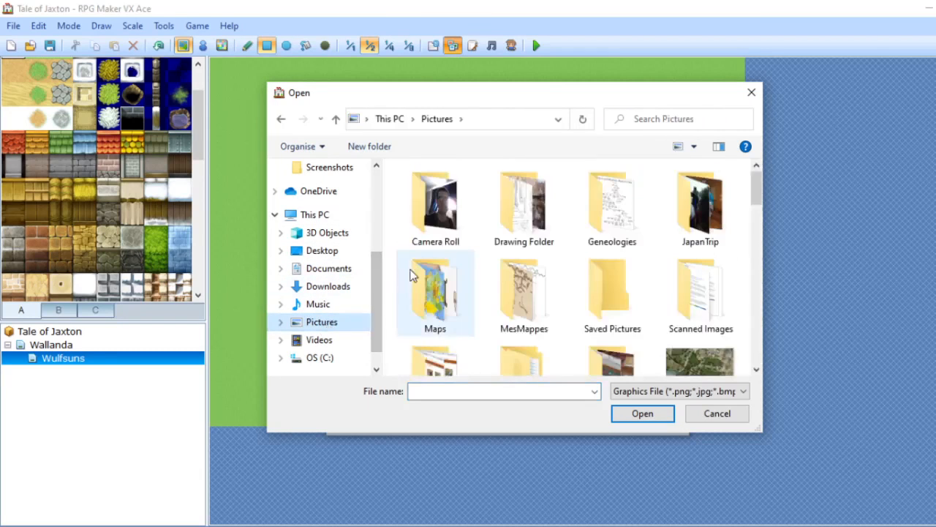
{"action": "double_click", "coordinate": [453, 285]}
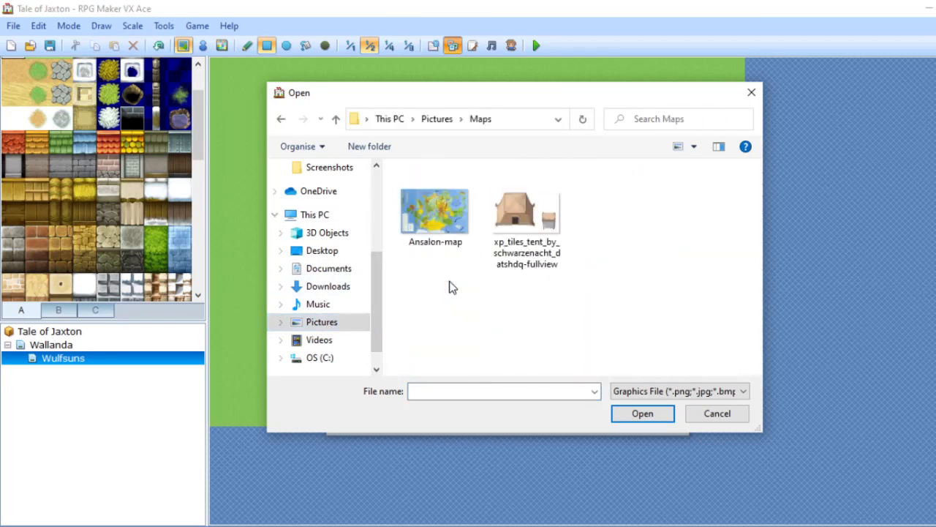
{"action": "left_click", "coordinate": [558, 254]}
{"action": "double_click", "coordinate": [556, 252]}
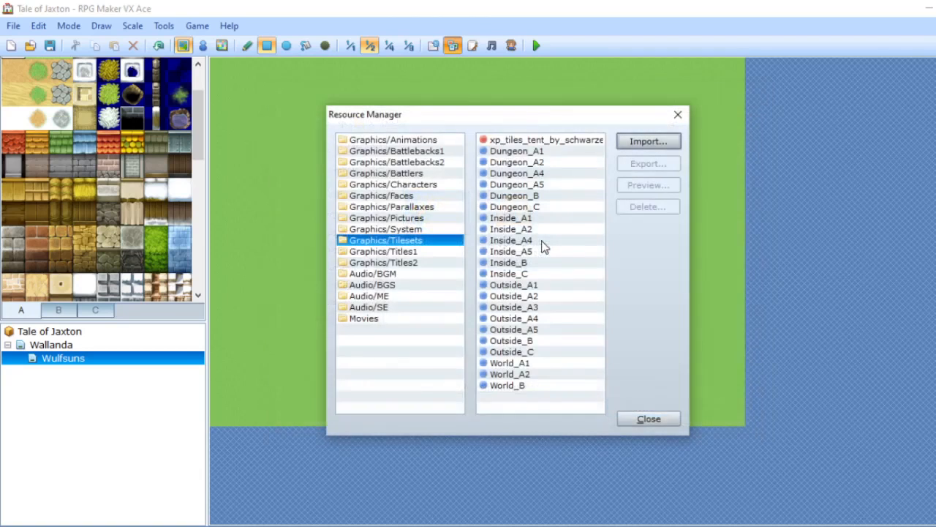
{"action": "left_click", "coordinate": [667, 422]}
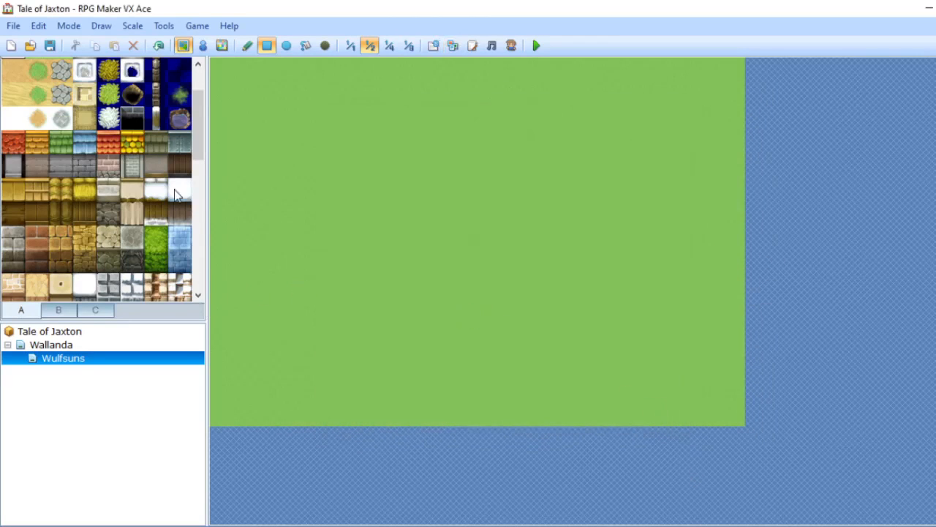
Look through the C tiles of the Wulfsuns map for the imported tent graphics.
{"action": "left_click", "coordinate": [97, 309]}
{"action": "left_click_drag", "start_coordinate": [199, 164], "coordinate": [203, 185]}
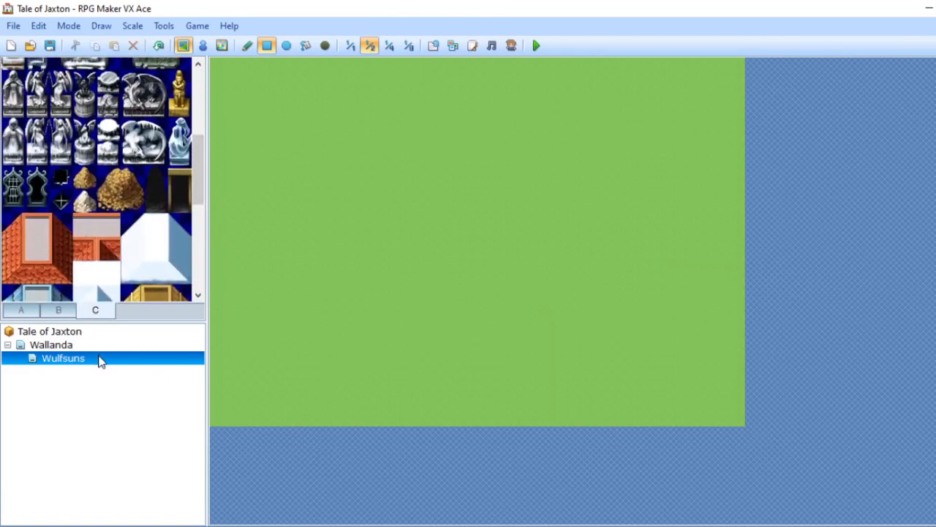
{"action": "right_click", "coordinate": [100, 361]}
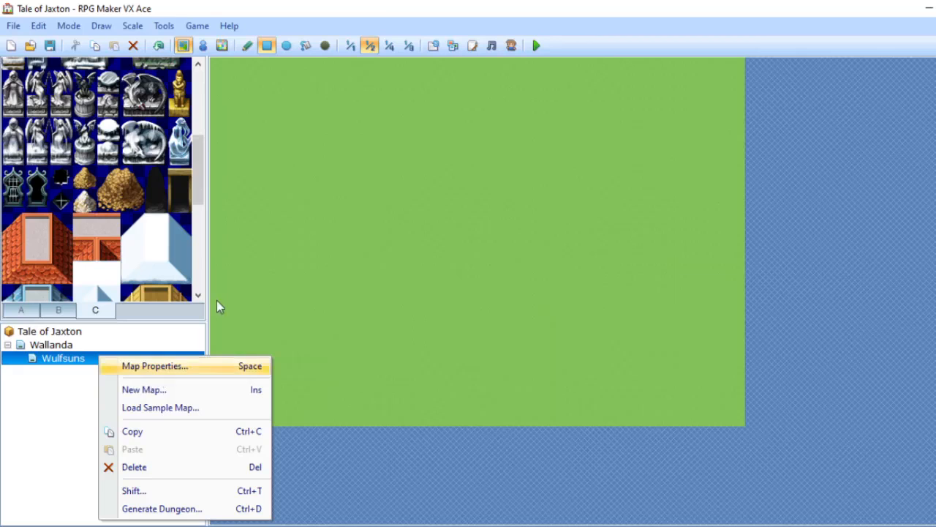
{"action": "left_click", "coordinate": [481, 47]}
{"action": "left_click", "coordinate": [482, 47]}
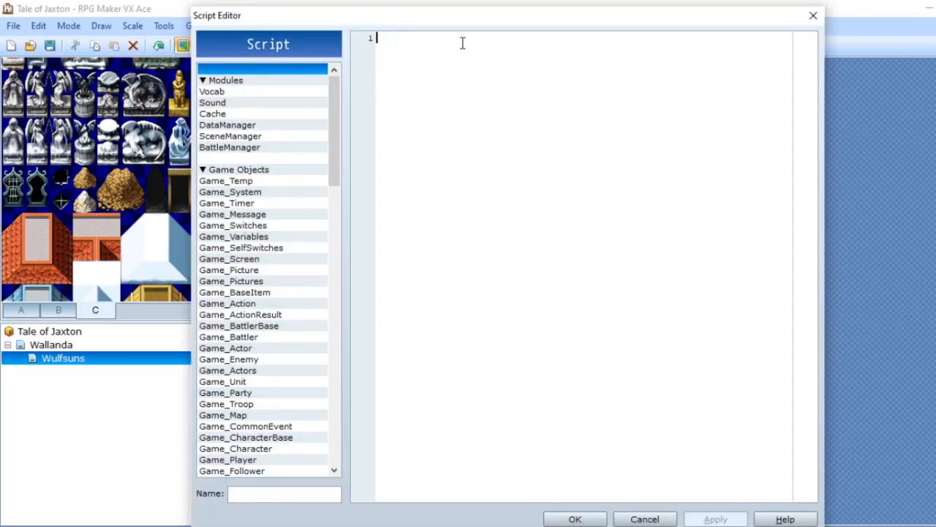
{"action": "left_click", "coordinate": [813, 15]}
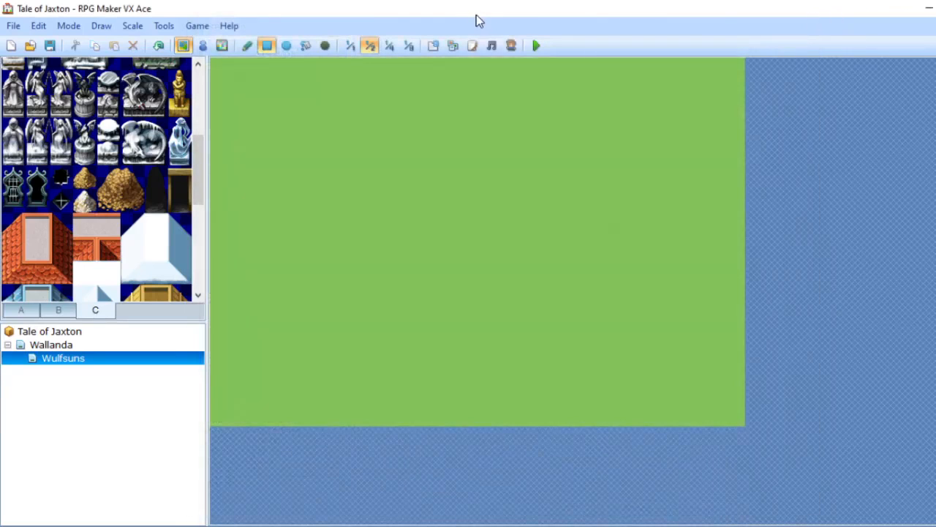
Delete the imported xp_tiles_tent image from the Graphics/Tilesets resources.
{"action": "left_click", "coordinate": [452, 45]}
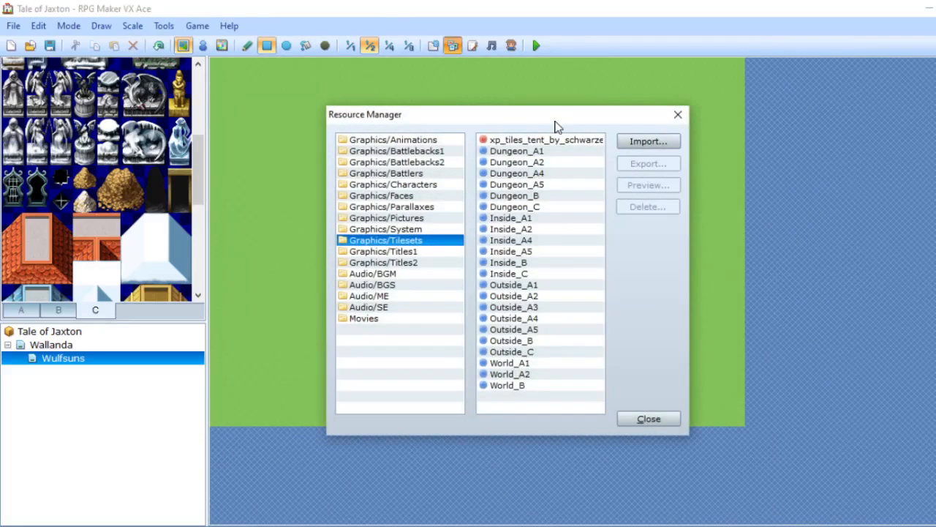
{"action": "left_click", "coordinate": [545, 143]}
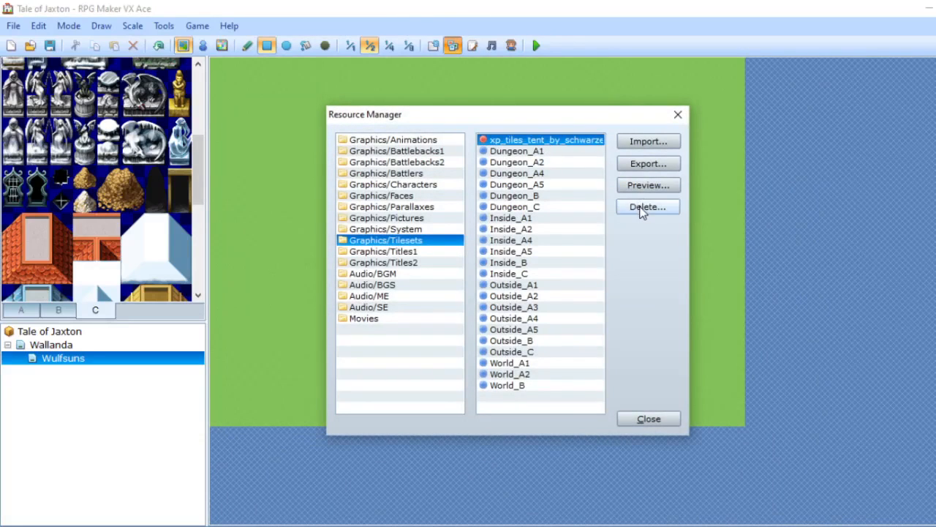
{"action": "left_click", "coordinate": [642, 208]}
{"action": "left_click", "coordinate": [565, 310]}
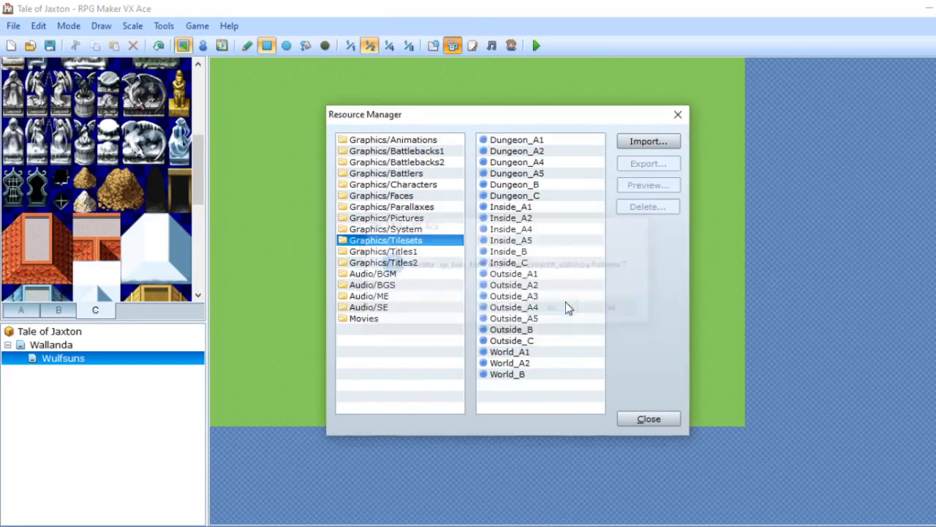
Import xp_tiles_tent_by_schwarzenacht_datshdq-fullview from the Maps folder into the Graphics/Tilesets resources again.
{"action": "left_click_drag", "start_coordinate": [567, 307], "coordinate": [516, 277]}
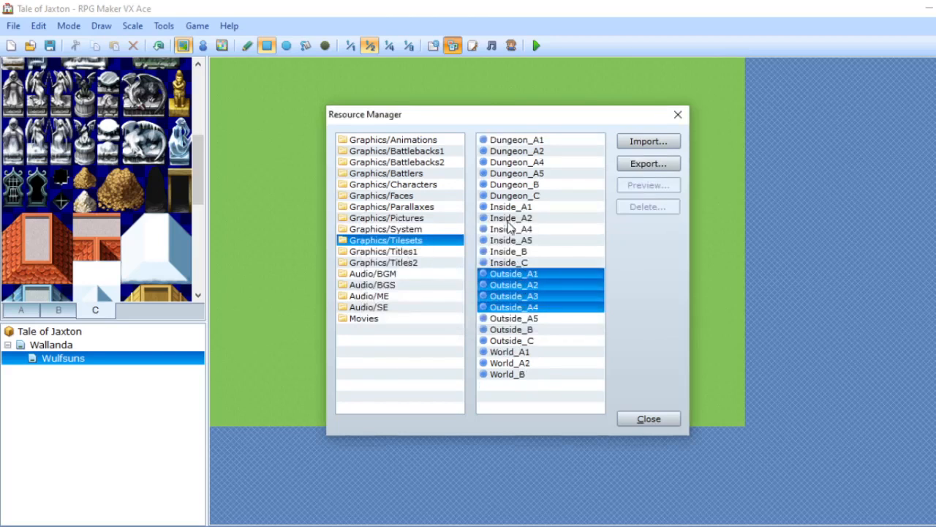
{"action": "left_click", "coordinate": [526, 209]}
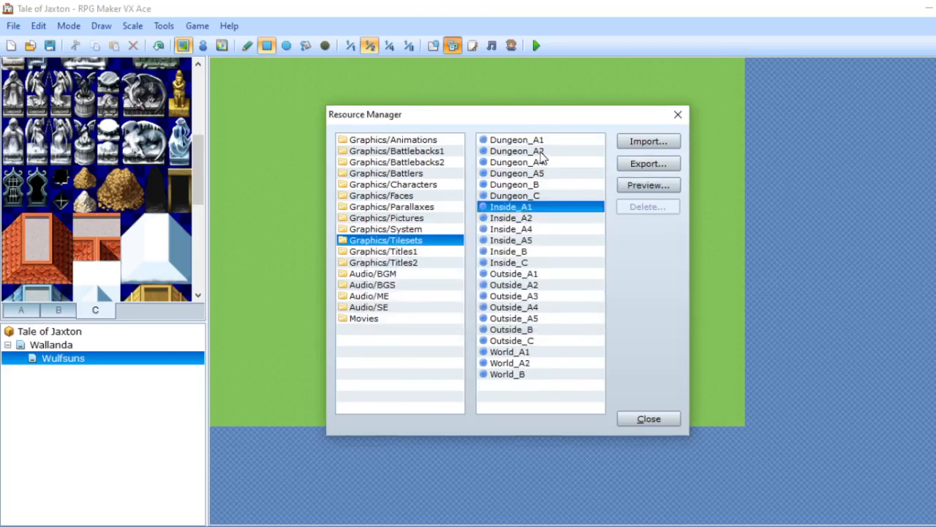
{"action": "left_click", "coordinate": [545, 143]}
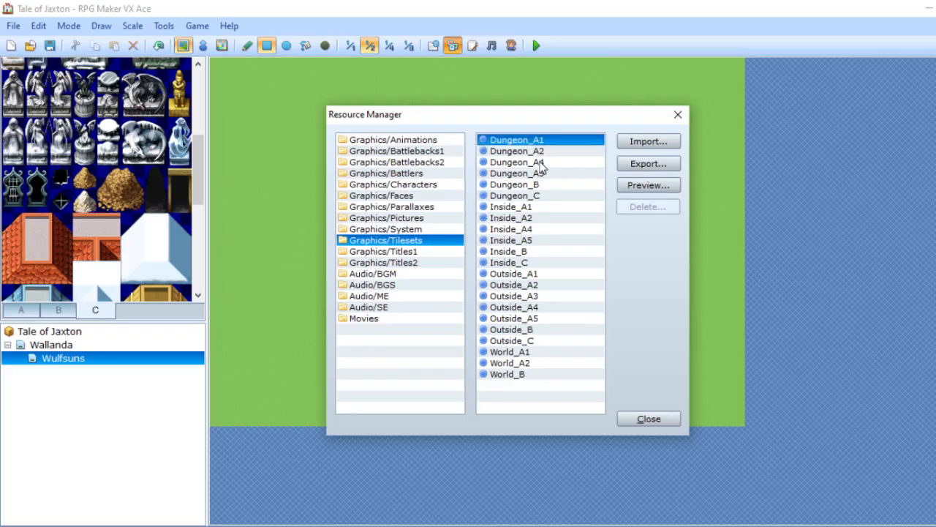
{"action": "left_click", "coordinate": [503, 206]}
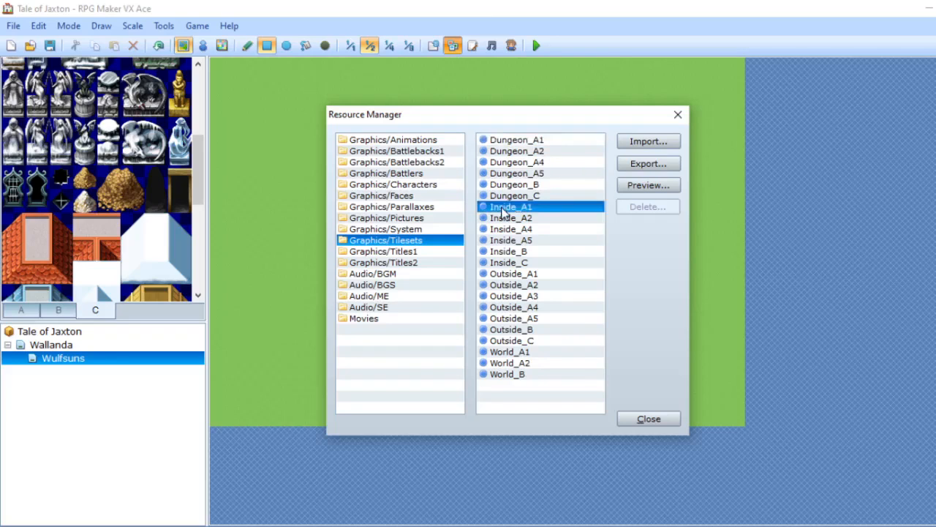
{"action": "left_click", "coordinate": [524, 276]}
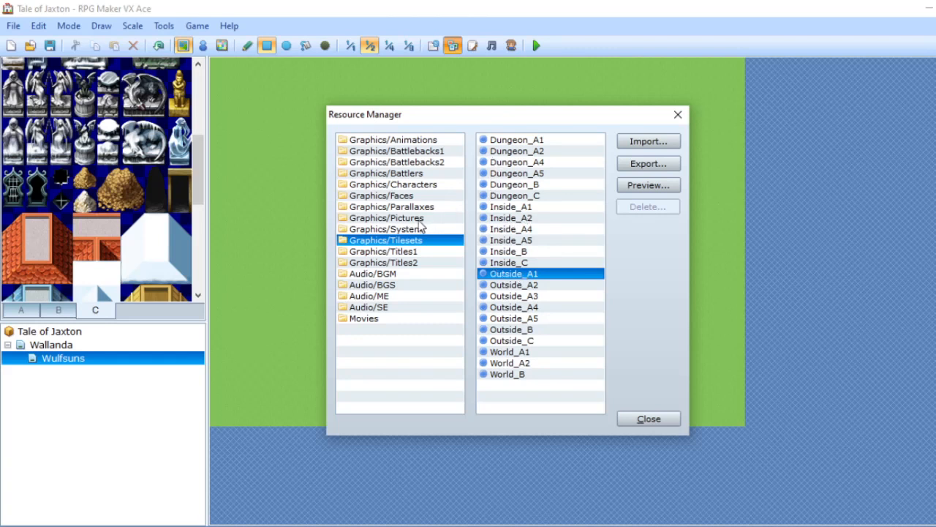
{"action": "left_click", "coordinate": [666, 144]}
{"action": "double_click", "coordinate": [505, 219]}
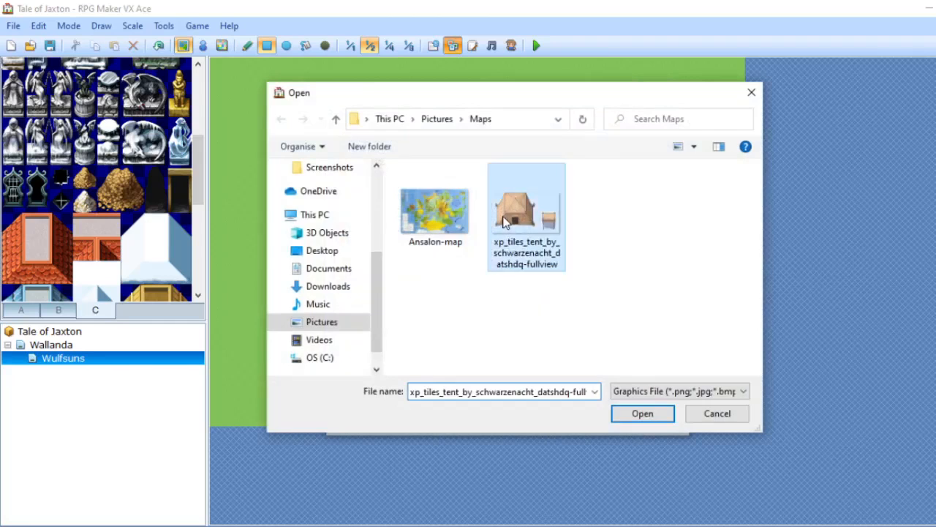
Preview the imported xp_tiles_tent tileset image and close the Resource Manager.
{"action": "left_click", "coordinate": [564, 141]}
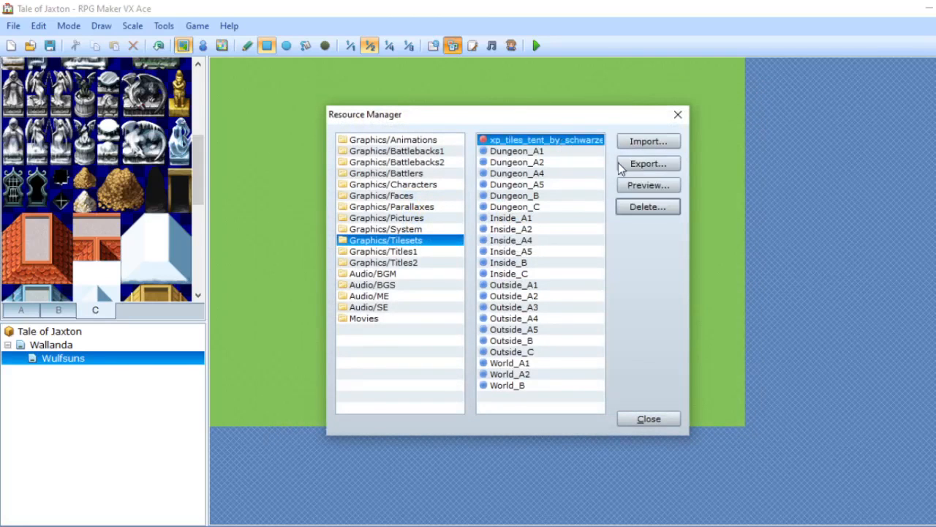
{"action": "left_click", "coordinate": [632, 187]}
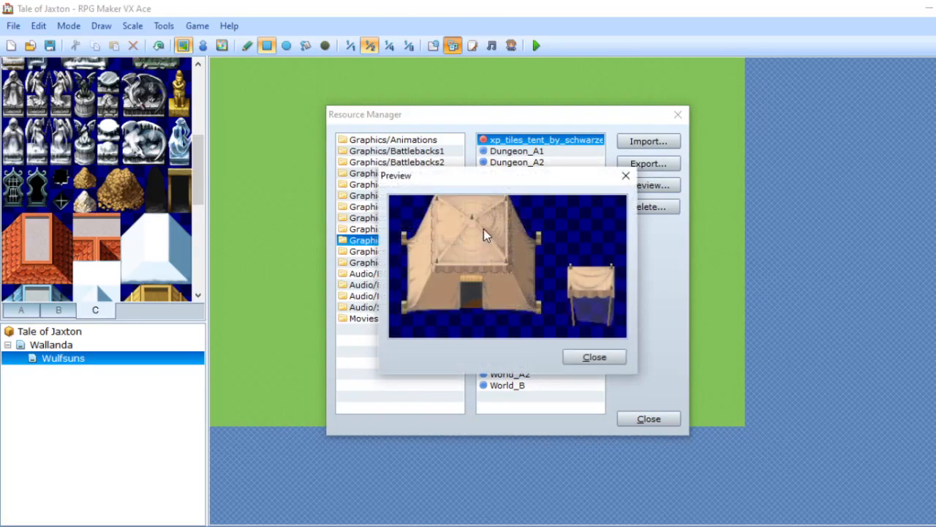
{"action": "left_click", "coordinate": [625, 176]}
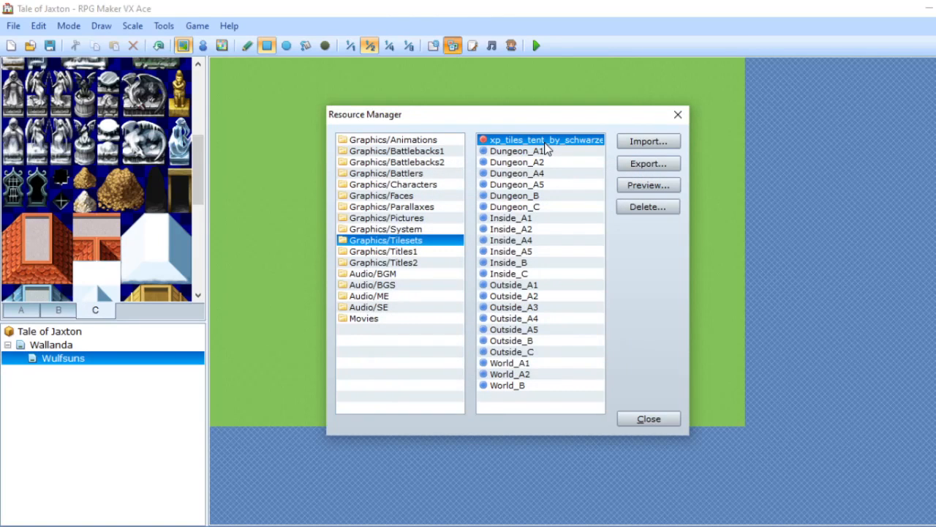
{"action": "left_click", "coordinate": [543, 152], "text": "shift"}
{"action": "mouse_move", "coordinate": [543, 151]}
{"action": "left_mouse_down"}
{"action": "mouse_move", "coordinate": [533, 179]}
{"action": "mouse_move", "coordinate": [541, 146]}
{"action": "left_mouse_up"}
{"action": "left_click", "coordinate": [655, 420]}
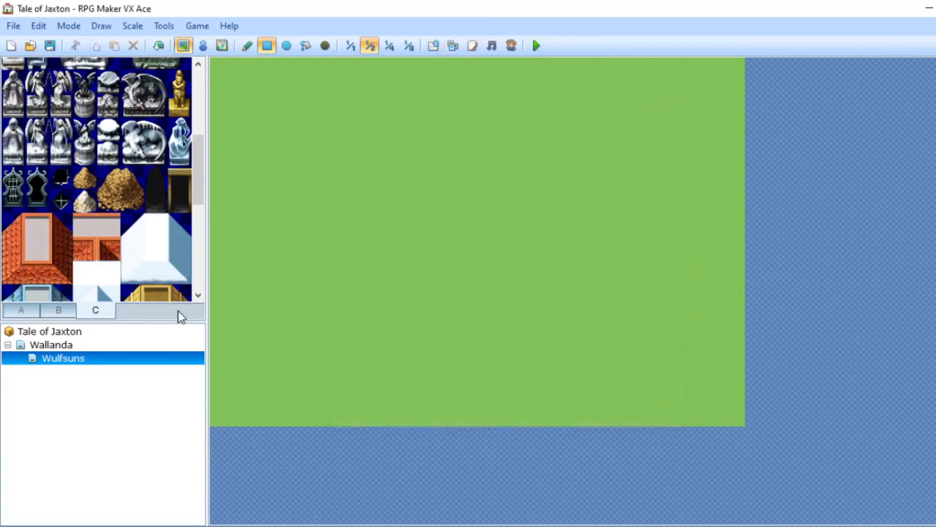
{"action": "right_click", "coordinate": [127, 361]}
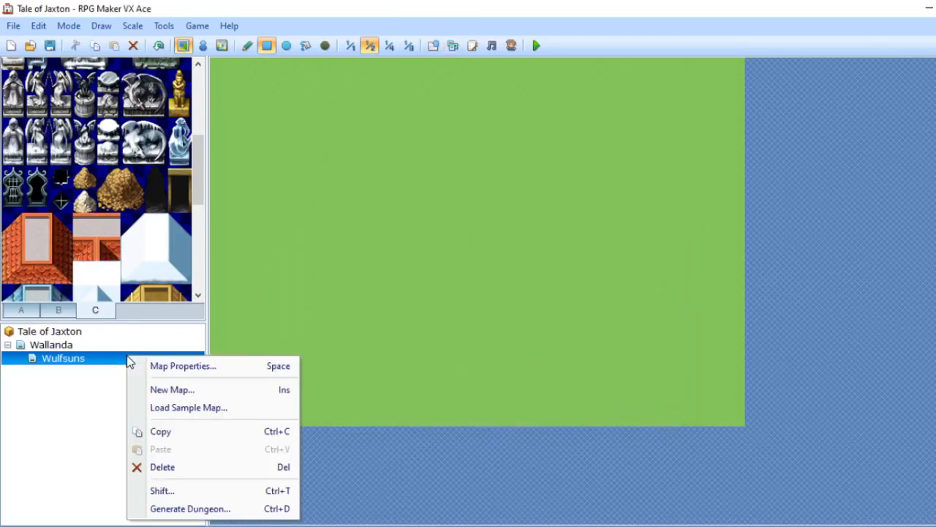
{"action": "left_click", "coordinate": [104, 337]}
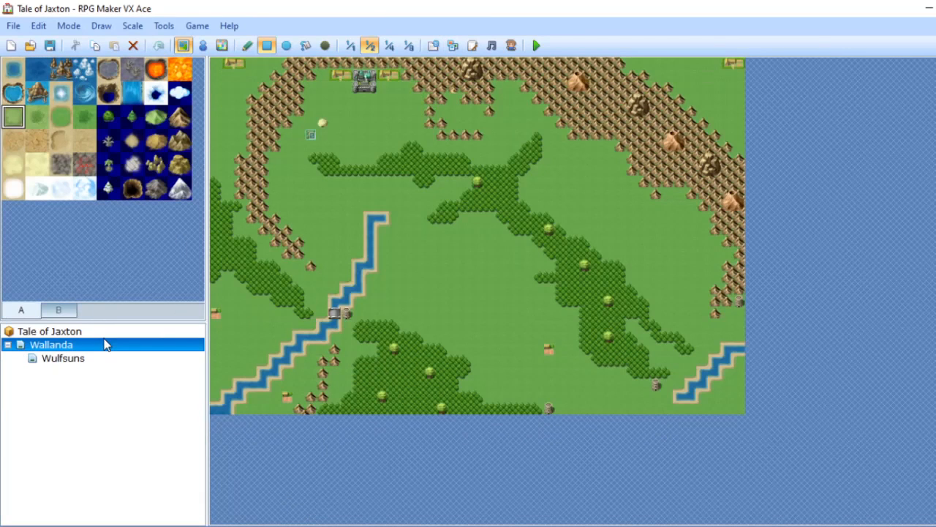
{"action": "left_click", "coordinate": [71, 362]}
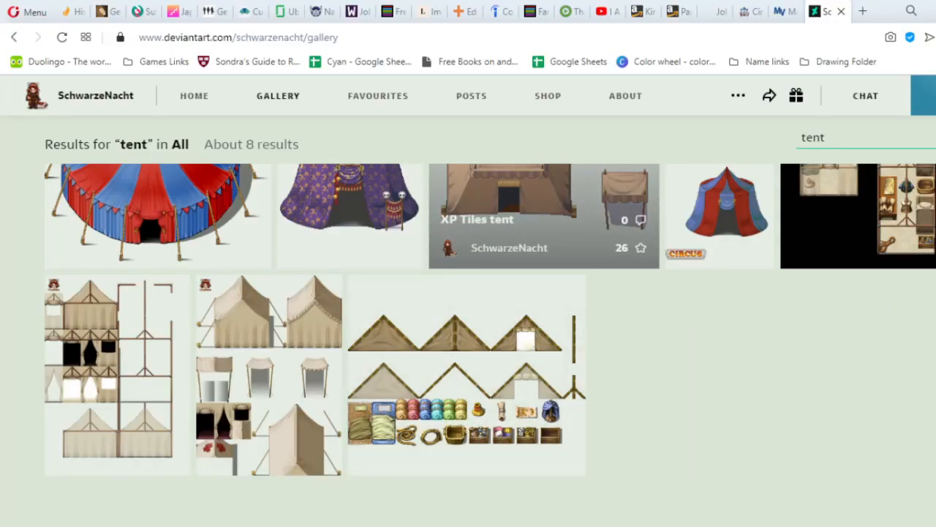
Switch to Opera and close the SchwarzeNacht DeviantArt gallery page.
{"action": "scroll", "coordinate": [490, 322], "scroll_direction": "up", "scroll_amount": 3}
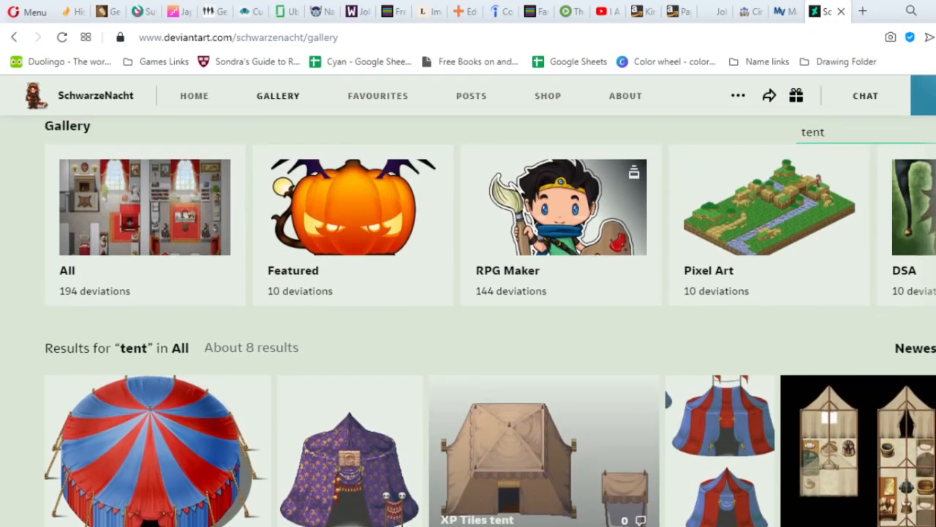
{"action": "left_click", "coordinate": [842, 13]}
{"action": "left_click", "coordinate": [841, 13]}
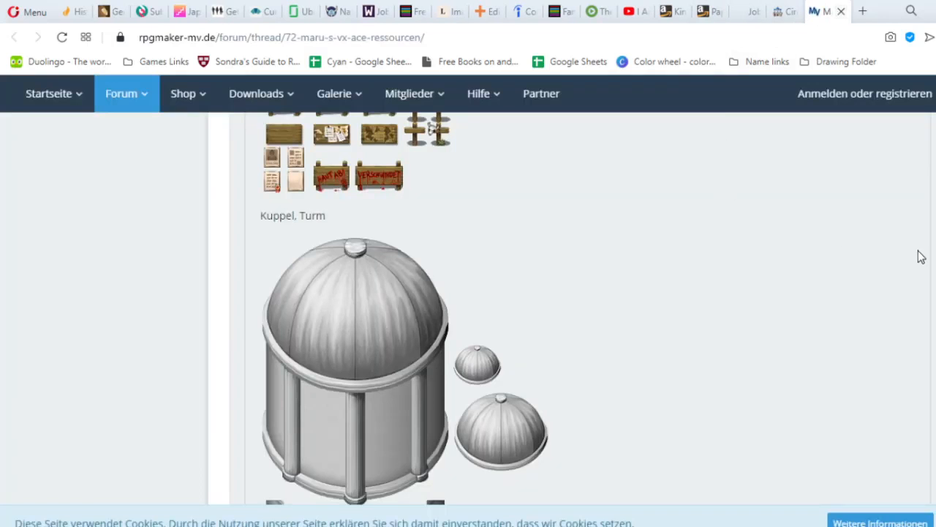
Find the Zelte section in the Maru's VX Ace resources thread and save the beige tent image as PNG.
{"action": "scroll", "coordinate": [588, 308], "scroll_direction": "down", "scroll_amount": 9}
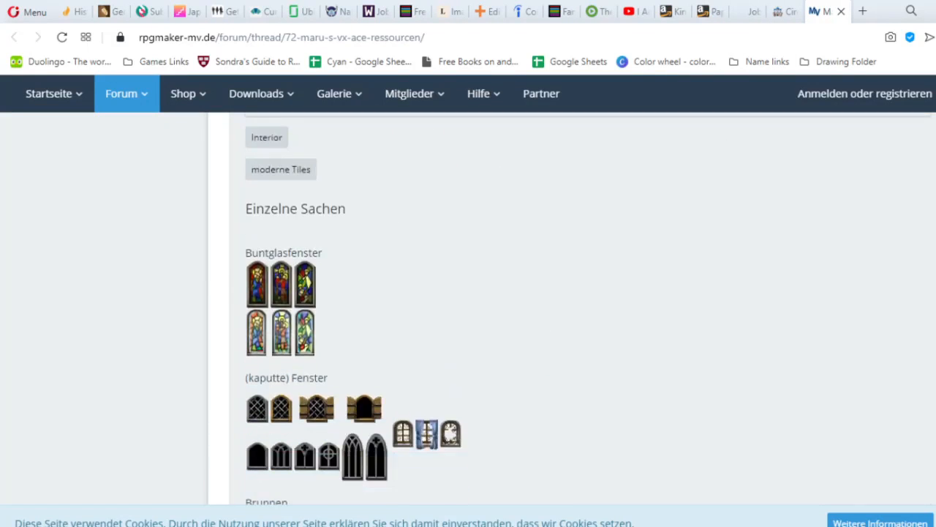
{"action": "scroll", "coordinate": [588, 308], "scroll_direction": "up", "scroll_amount": 9}
{"action": "scroll", "coordinate": [468, 307], "scroll_direction": "up", "scroll_amount": 15}
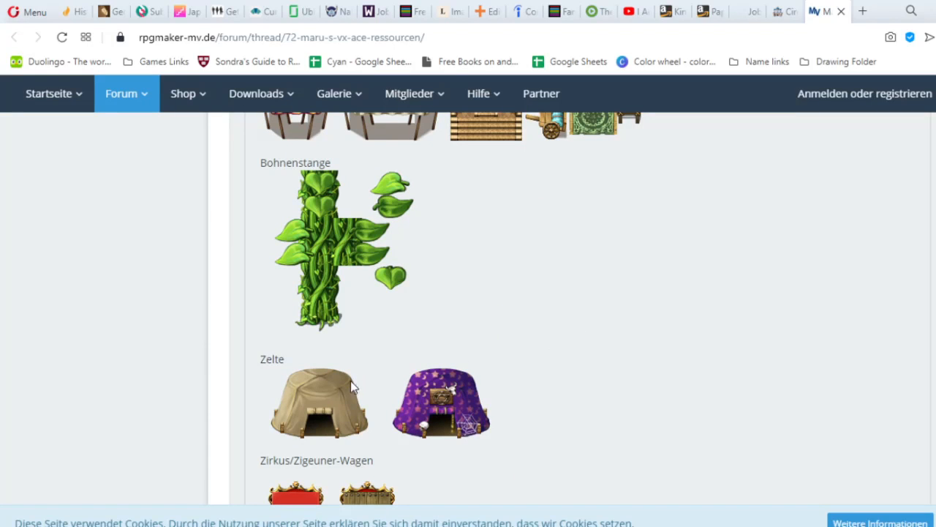
{"action": "right_click", "coordinate": [337, 396]}
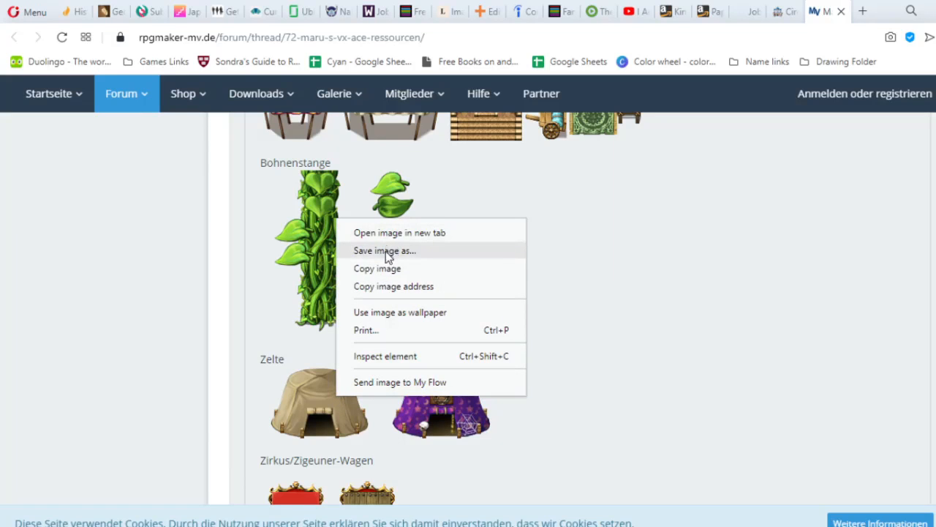
{"action": "left_click", "coordinate": [386, 251]}
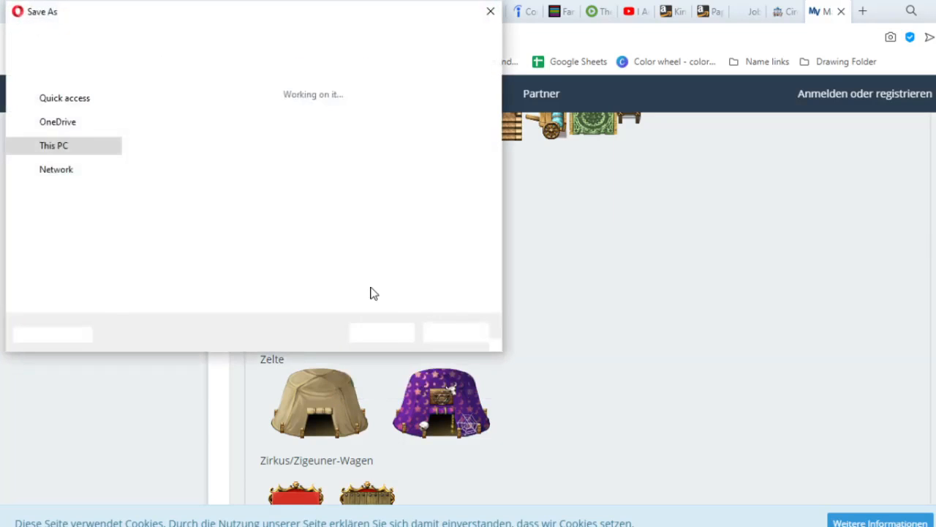
{"action": "left_click", "coordinate": [388, 329]}
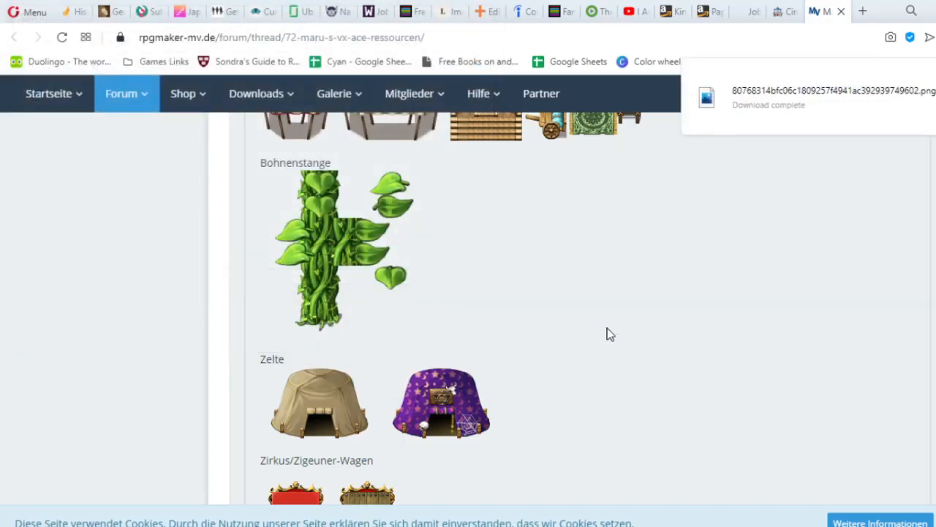
Examine the exterior tilesets in the Maru's VX Ace resources thread, from the Arabian city back through Egypt, graveyard, pavilion and ruins graphics.
{"action": "scroll", "coordinate": [781, 310], "scroll_direction": "up", "scroll_amount": 5}
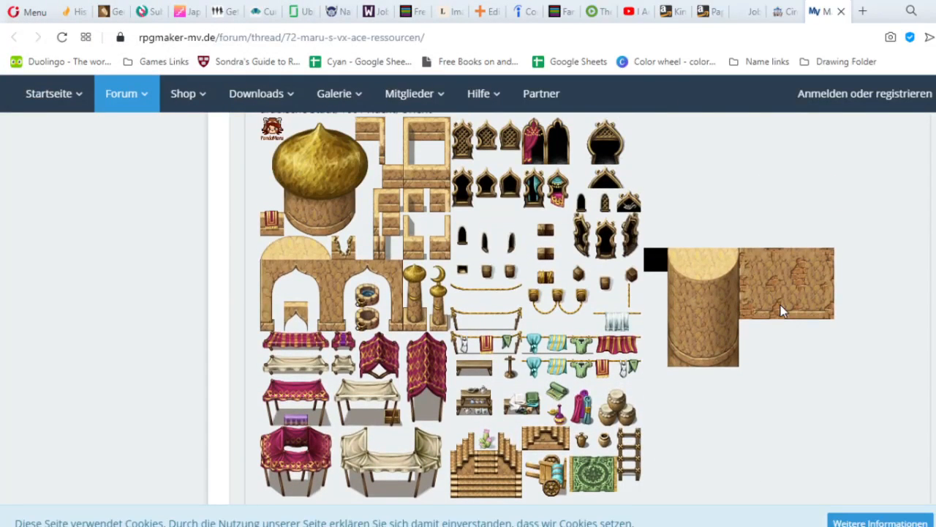
{"action": "scroll", "coordinate": [781, 311], "scroll_direction": "down", "scroll_amount": 1}
{"action": "scroll", "coordinate": [781, 311], "scroll_direction": "up", "scroll_amount": 6}
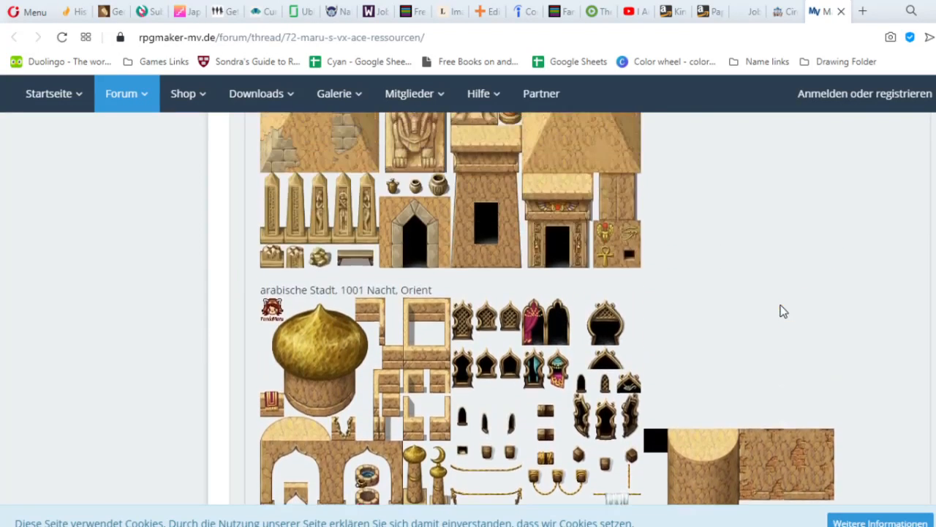
{"action": "scroll", "coordinate": [781, 310], "scroll_direction": "up", "scroll_amount": 5}
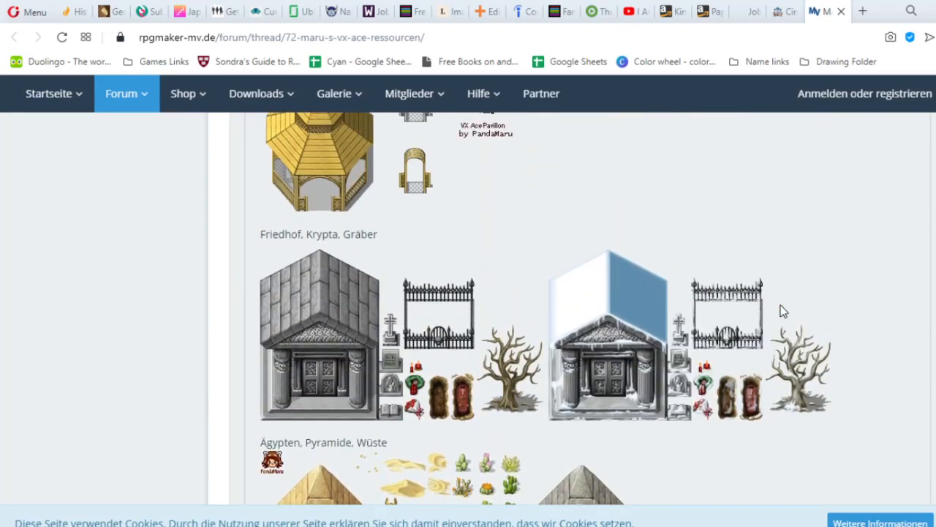
{"action": "scroll", "coordinate": [781, 311], "scroll_direction": "down", "scroll_amount": 4}
{"action": "scroll", "coordinate": [781, 311], "scroll_direction": "up", "scroll_amount": 1}
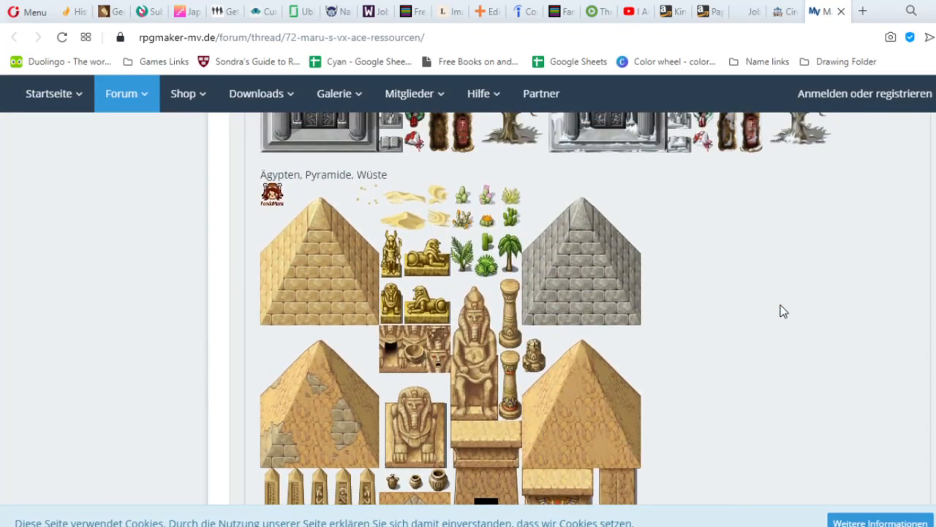
{"action": "scroll", "coordinate": [781, 310], "scroll_direction": "up", "scroll_amount": 12}
{"action": "scroll", "coordinate": [782, 311], "scroll_direction": "down", "scroll_amount": 1}
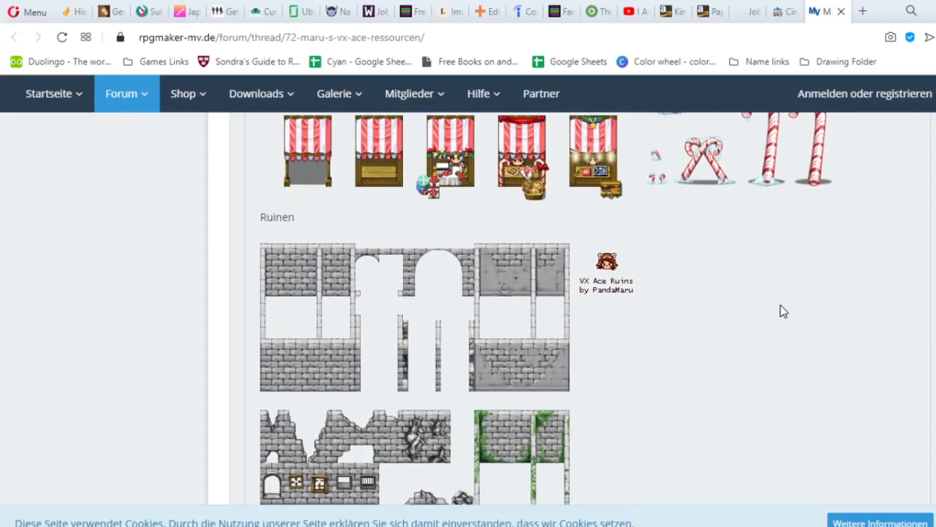
{"action": "scroll", "coordinate": [781, 311], "scroll_direction": "down", "scroll_amount": 3}
{"action": "scroll", "coordinate": [781, 311], "scroll_direction": "up", "scroll_amount": 2}
{"action": "scroll", "coordinate": [781, 311], "scroll_direction": "down", "scroll_amount": 1}
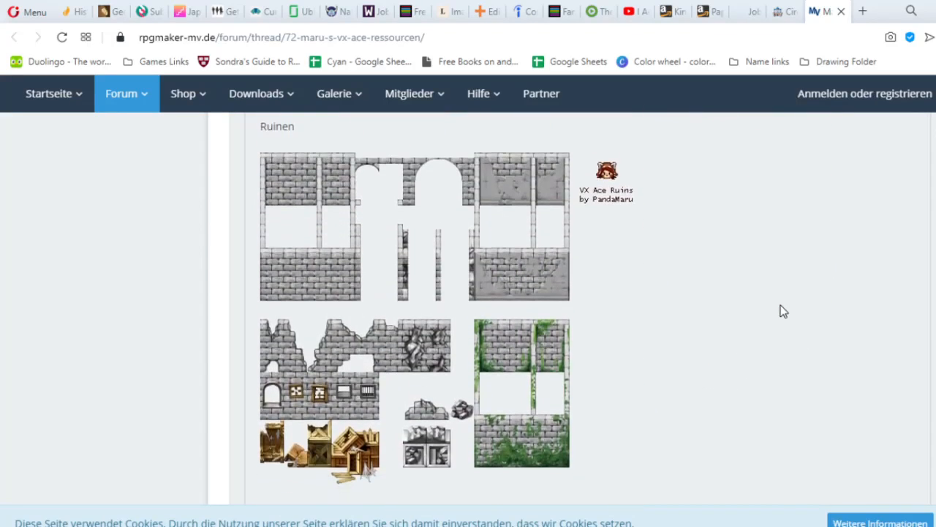
{"action": "scroll", "coordinate": [783, 311], "scroll_direction": "down", "scroll_amount": 4}
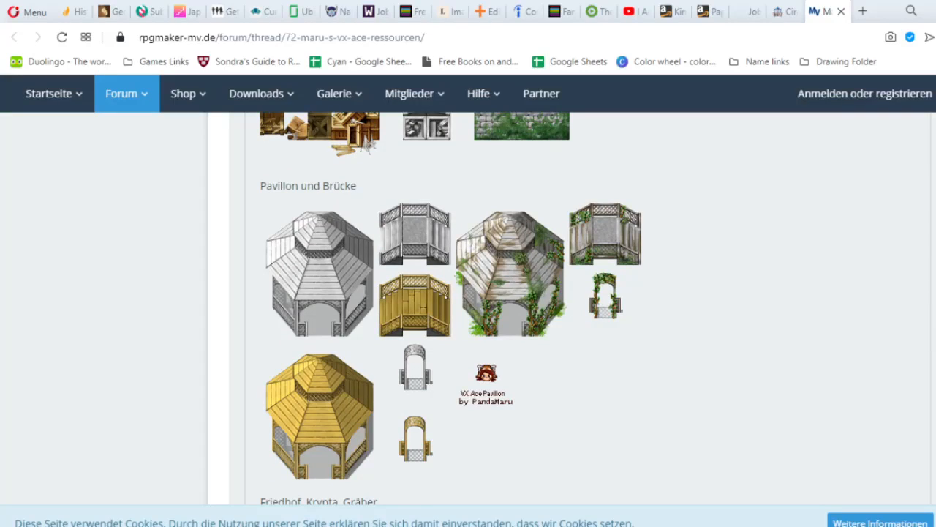
{"action": "scroll", "coordinate": [468, 307], "scroll_direction": "up", "scroll_amount": 10}
{"action": "scroll", "coordinate": [468, 308], "scroll_direction": "down", "scroll_amount": 10}
{"action": "scroll", "coordinate": [468, 307], "scroll_direction": "up", "scroll_amount": 15}
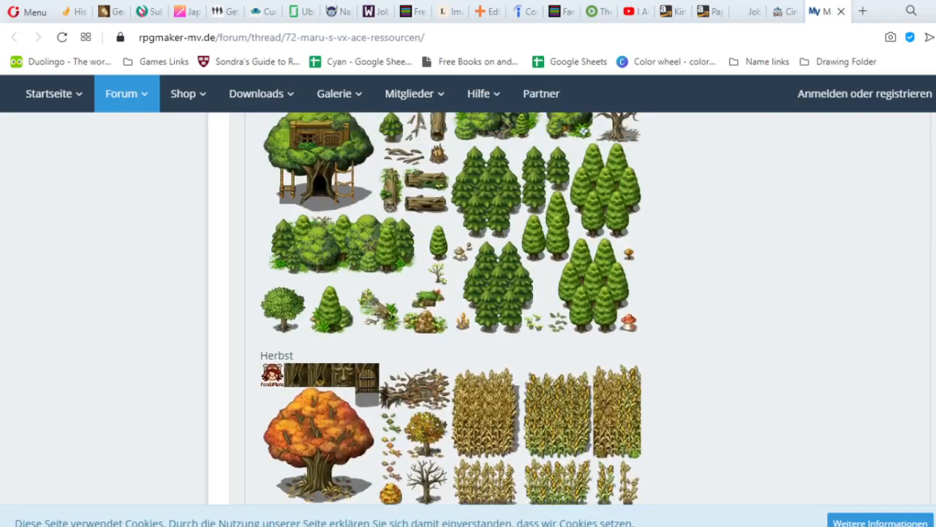
Return to the beginning of the resources thread to check the artist's name for the credits.
{"action": "scroll", "coordinate": [468, 307], "scroll_direction": "up", "scroll_amount": 10}
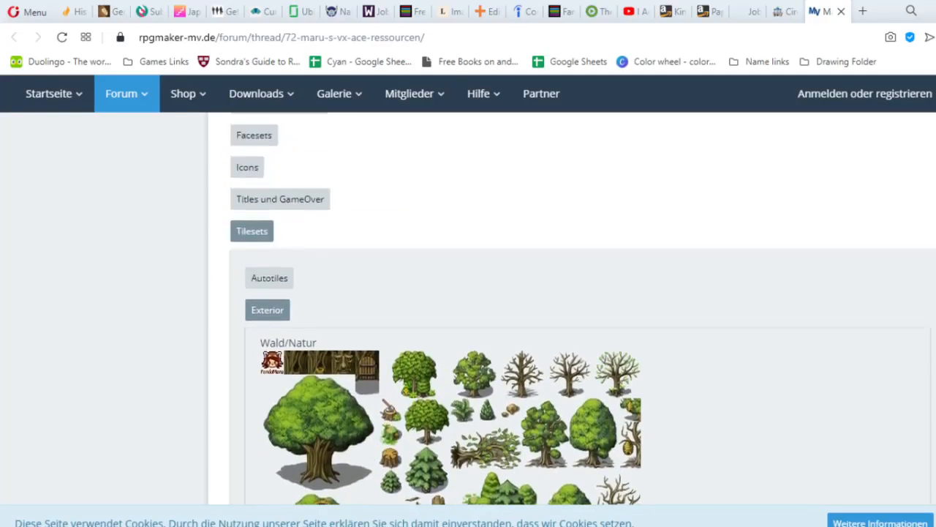
{"action": "scroll", "coordinate": [468, 308], "scroll_direction": "up", "scroll_amount": 8}
{"action": "scroll", "coordinate": [468, 307], "scroll_direction": "up", "scroll_amount": 1}
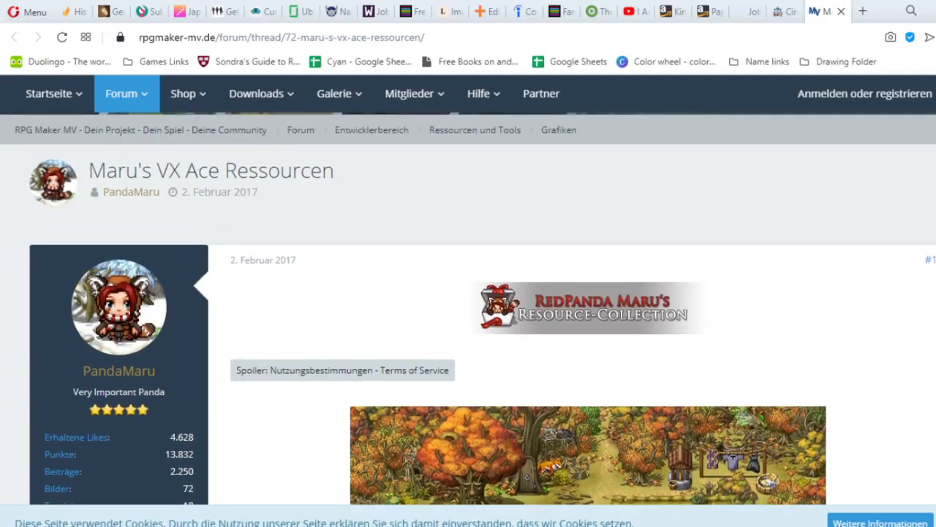
{"action": "scroll", "coordinate": [645, 335], "scroll_direction": "down", "scroll_amount": 1}
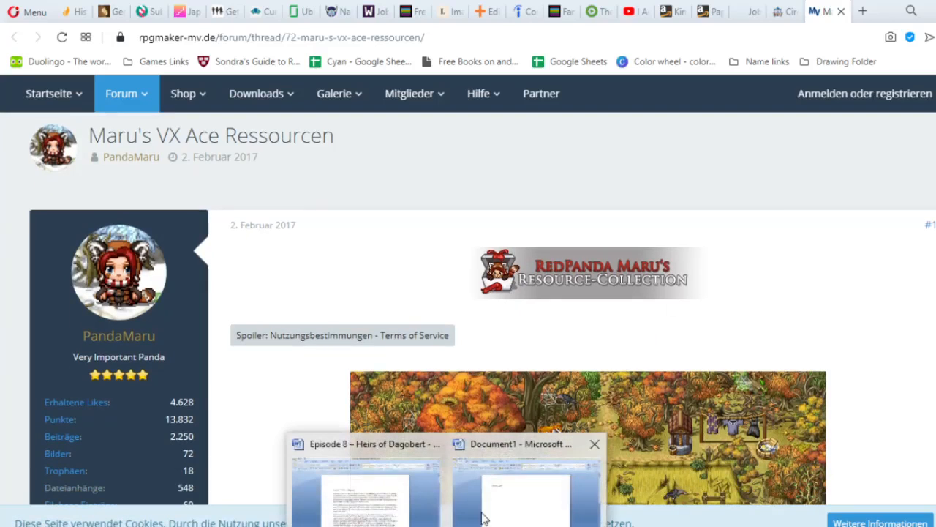
Switch to Document1 in Word and replace its text with a "Credits:" heading and the line "Graphics: Pandamaru".
{"action": "left_click", "coordinate": [501, 507]}
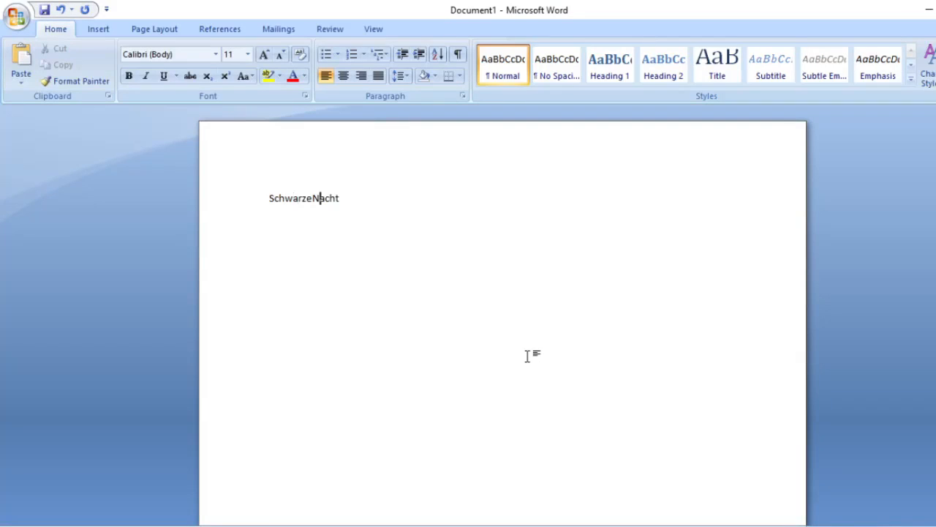
{"action": "key", "text": "ctrl+a"}
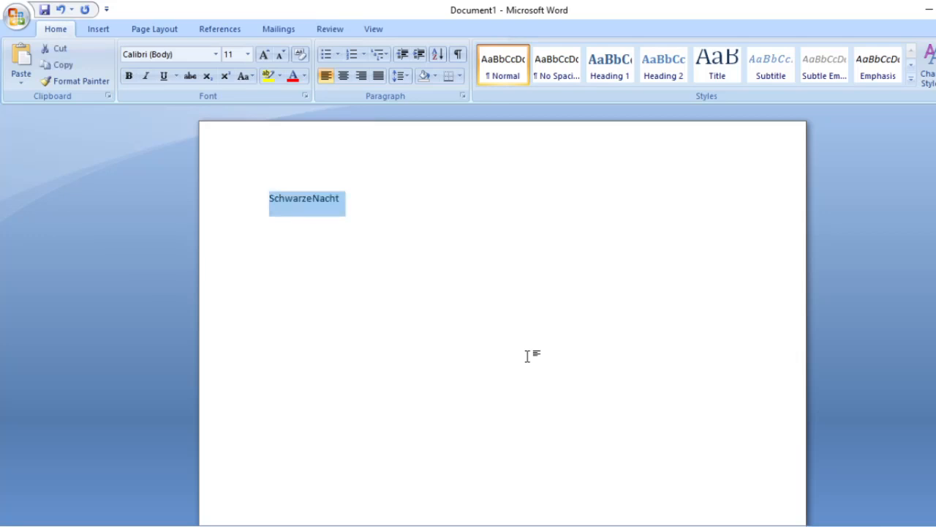
{"action": "type", "text": "Pandamaru"}
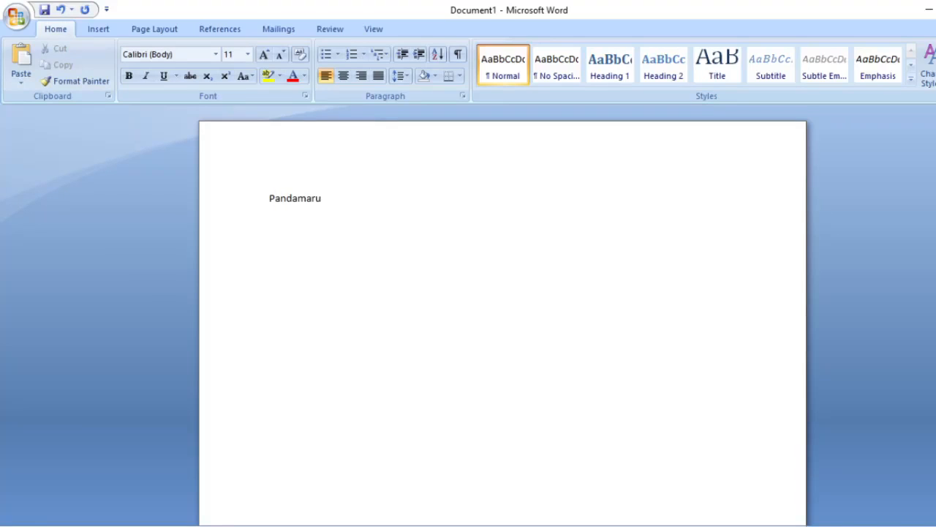
{"action": "key", "text": "Return"}
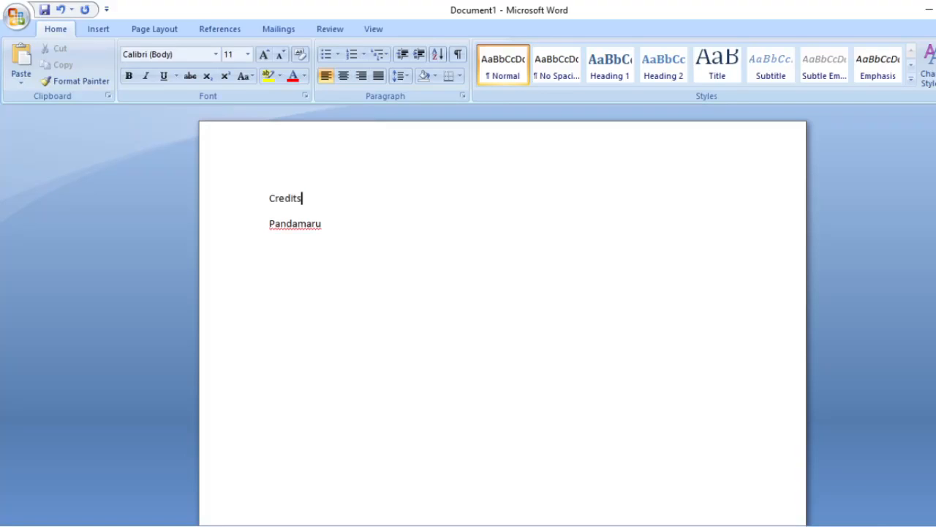
{"action": "type", "text": "Credits:"}
{"action": "key", "text": "Return"}
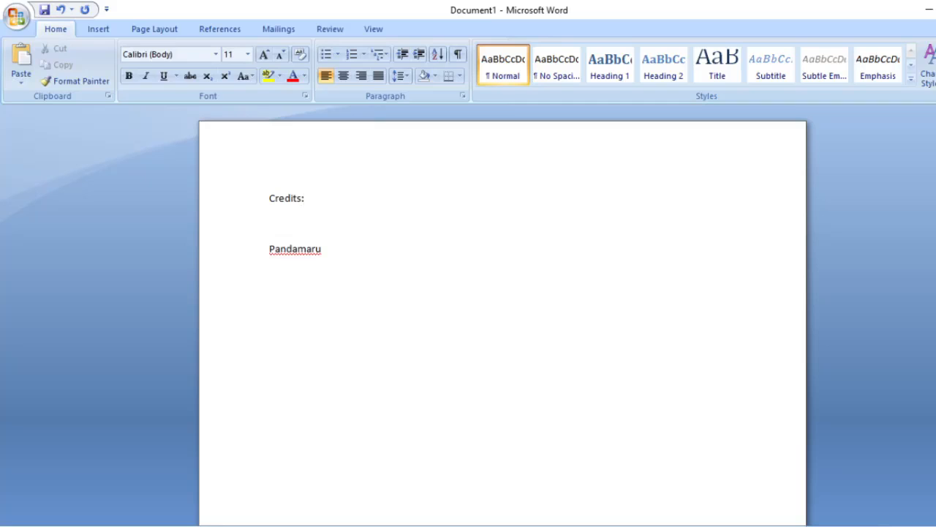
{"action": "key", "text": "Return"}
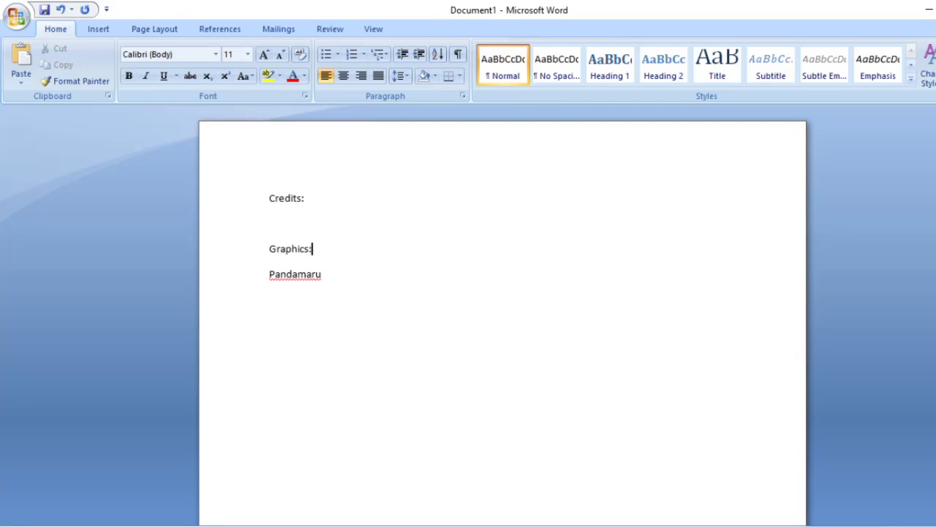
{"action": "key", "text": "BackSpace"}
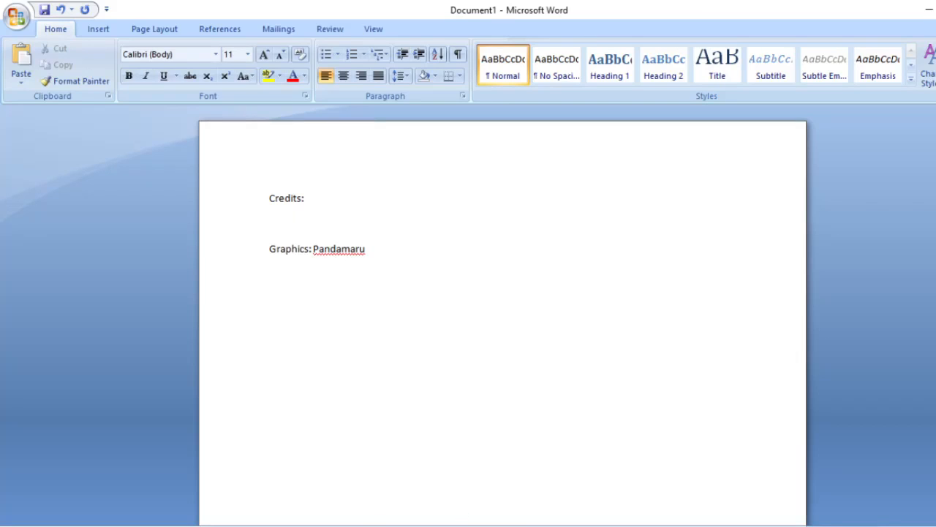
Switch to RPG Maker VX Ace and delete the xp_tiles_tent image from the Graphics/Tilesets resources.
{"action": "mouse_move", "coordinate": [456, 524]}
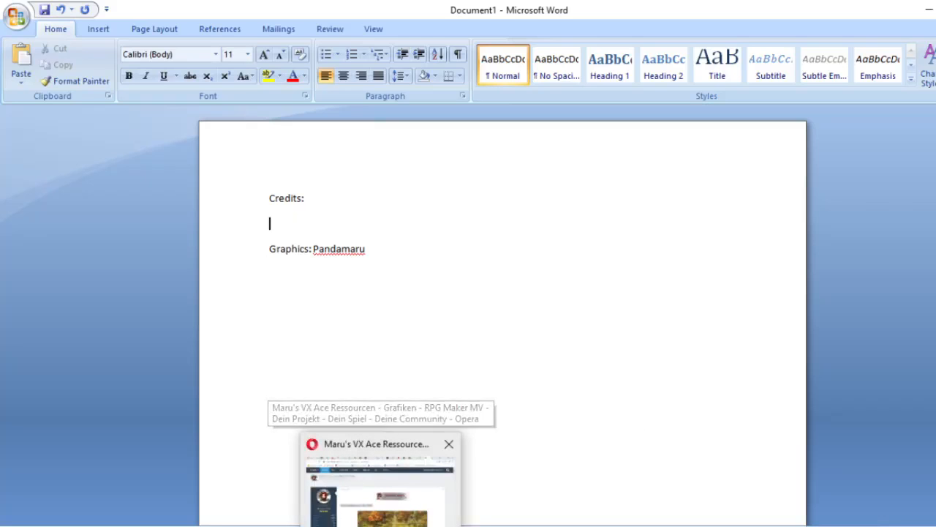
{"action": "left_click", "coordinate": [444, 526]}
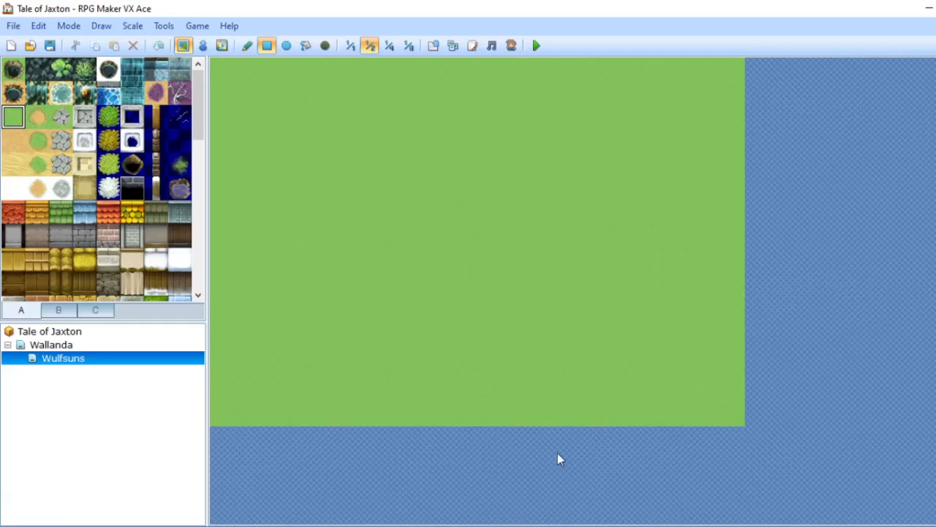
{"action": "left_click", "coordinate": [452, 45]}
{"action": "left_click", "coordinate": [600, 142]}
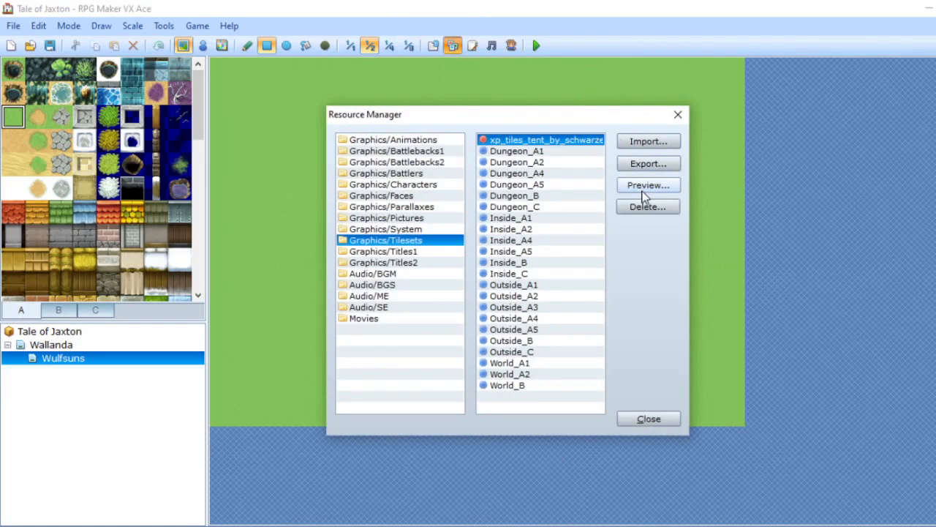
{"action": "left_click", "coordinate": [639, 209]}
{"action": "left_click", "coordinate": [541, 310]}
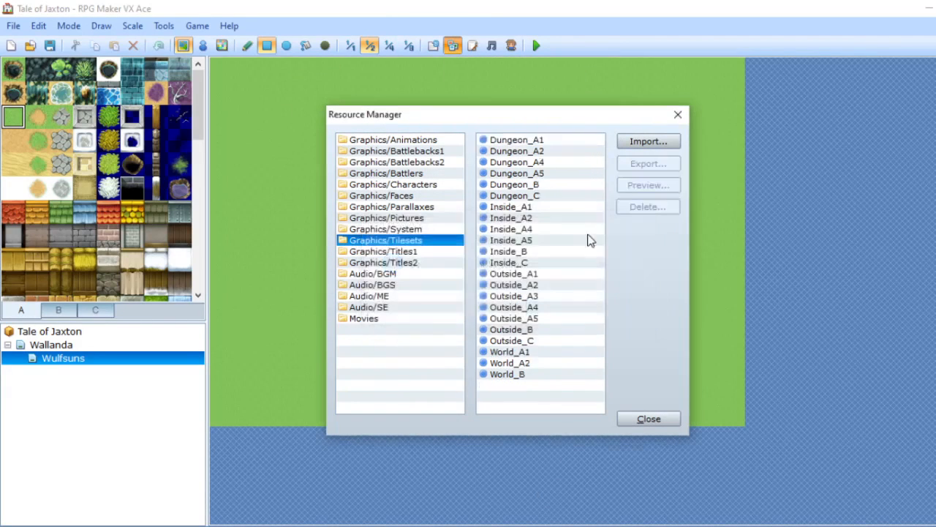
{"action": "left_click", "coordinate": [649, 142]}
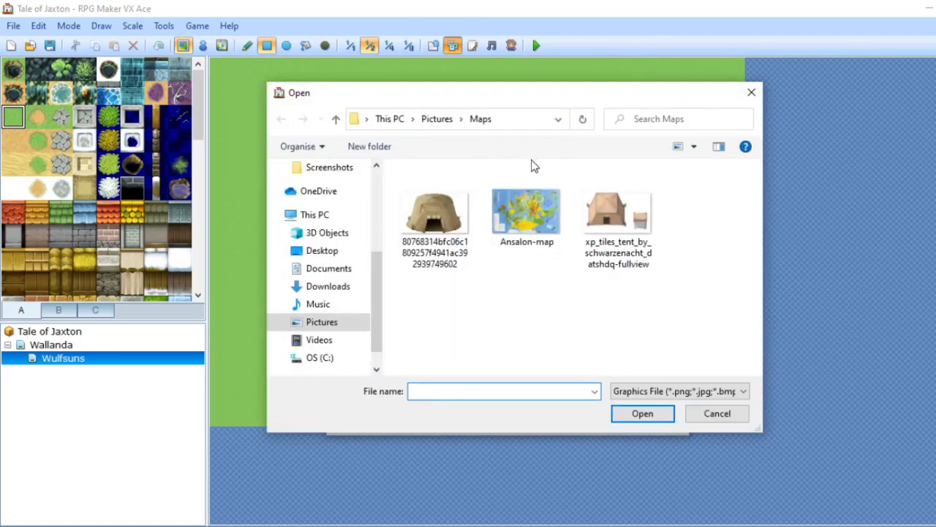
{"action": "double_click", "coordinate": [434, 219]}
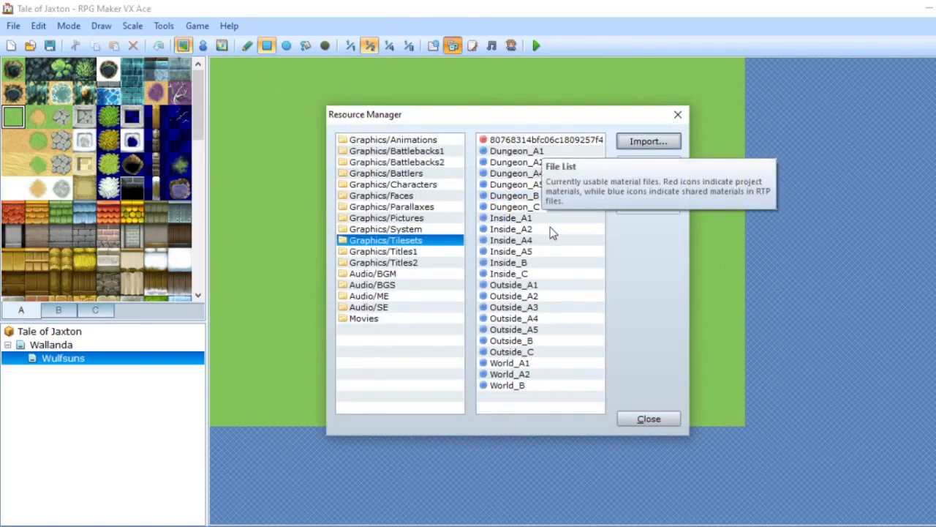
{"action": "left_click", "coordinate": [547, 151]}
{"action": "left_click", "coordinate": [548, 140]}
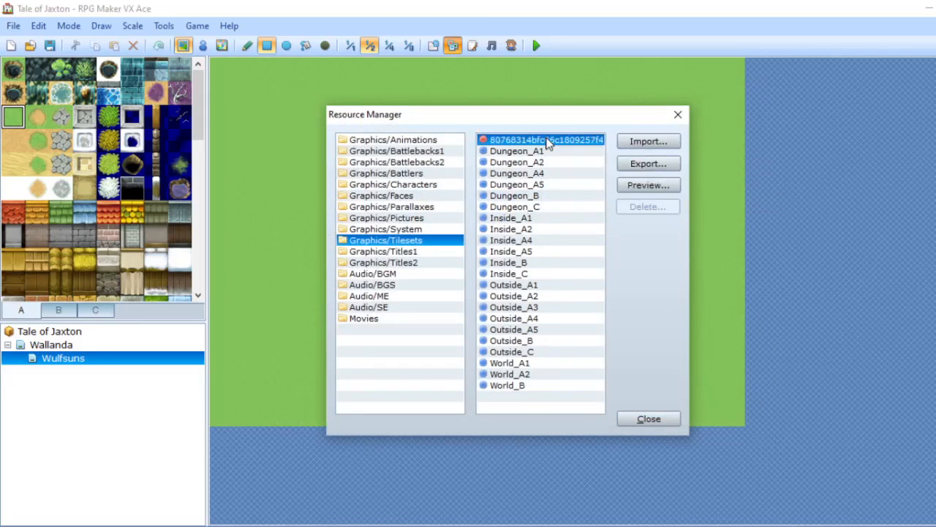
{"action": "left_click", "coordinate": [629, 187]}
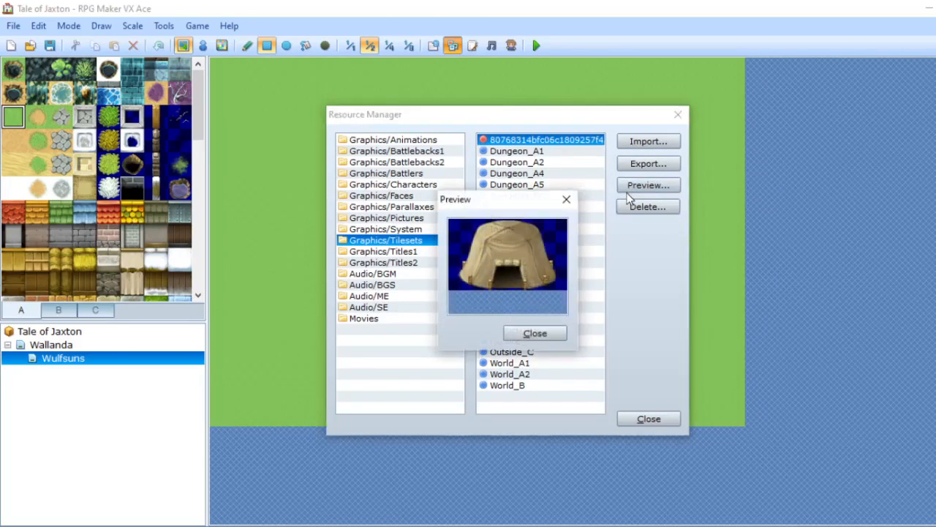
{"action": "left_click", "coordinate": [534, 332]}
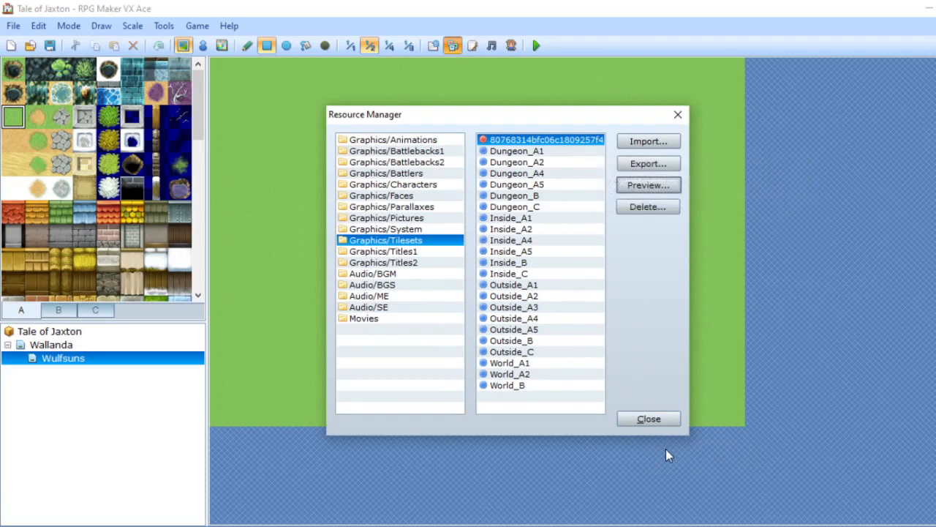
{"action": "left_click", "coordinate": [648, 419]}
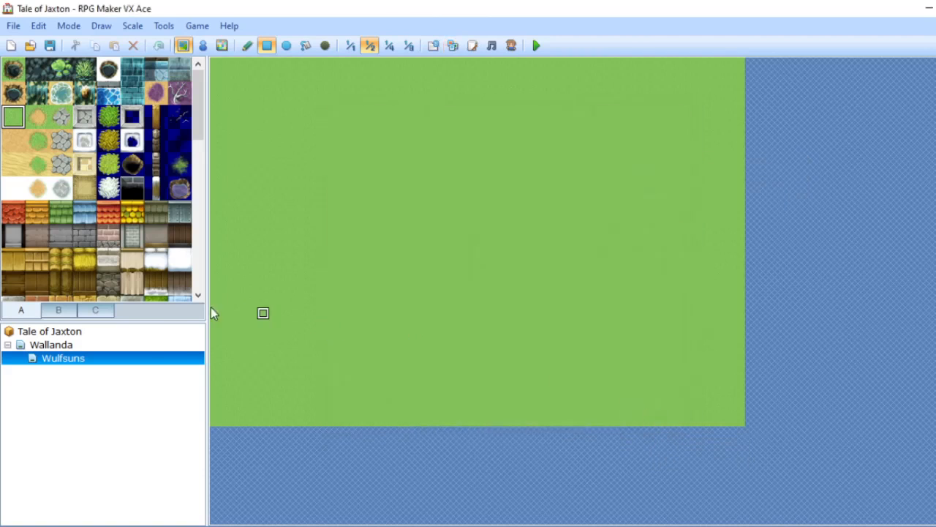
Check tileset pages C, B and A of the Wulfsuns map for the imported tent.
{"action": "left_click", "coordinate": [106, 310]}
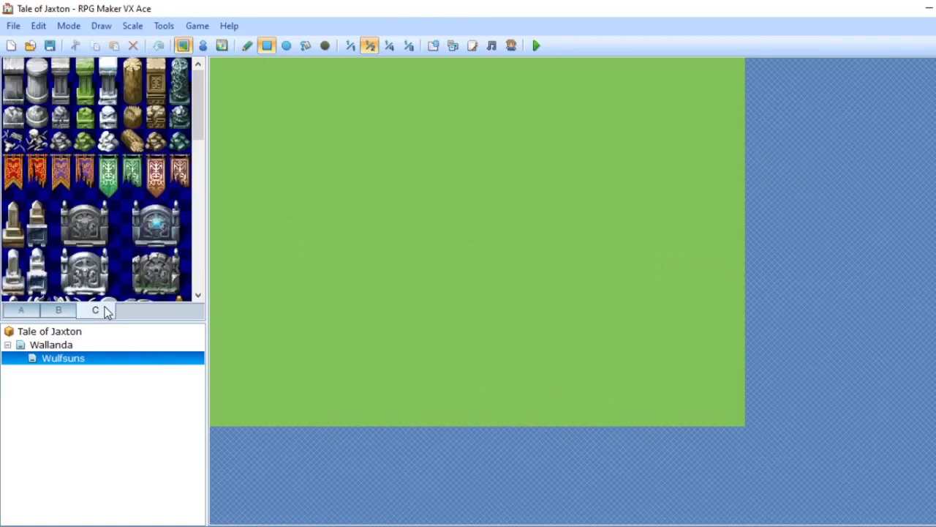
{"action": "left_click", "coordinate": [58, 310]}
{"action": "left_click", "coordinate": [24, 311]}
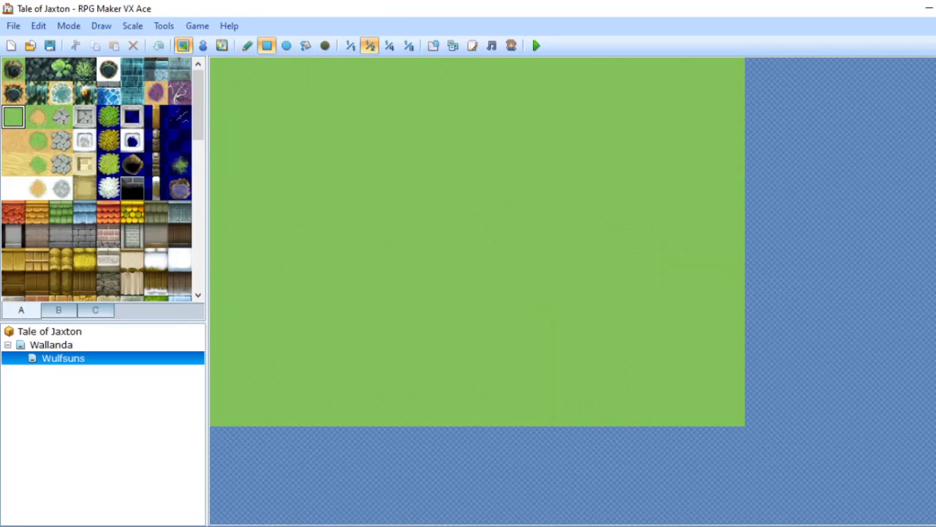
{"action": "mouse_move", "coordinate": [414, 526]}
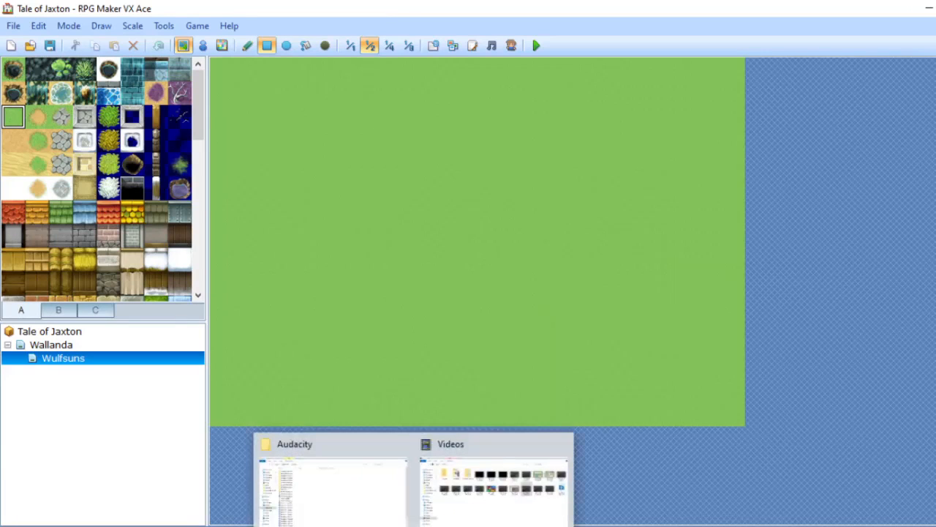
{"action": "right_click", "coordinate": [414, 526]}
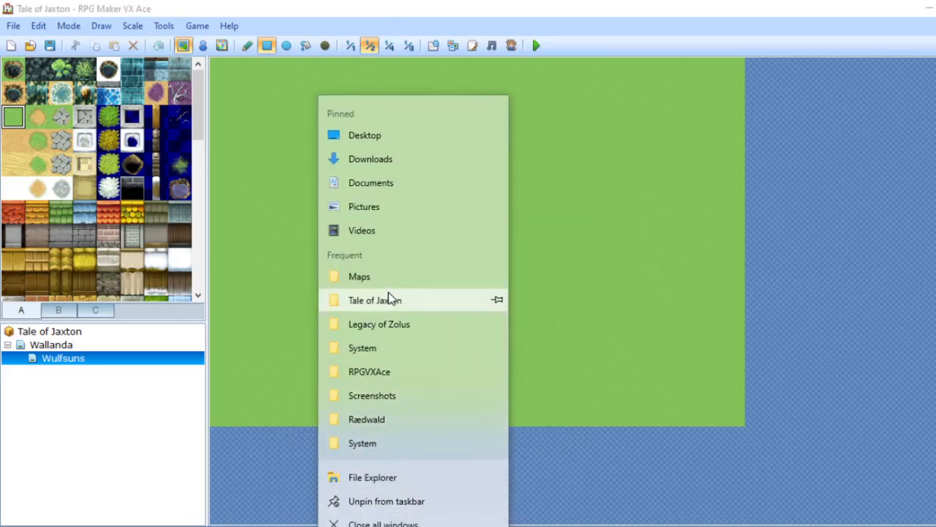
{"action": "left_click", "coordinate": [392, 278]}
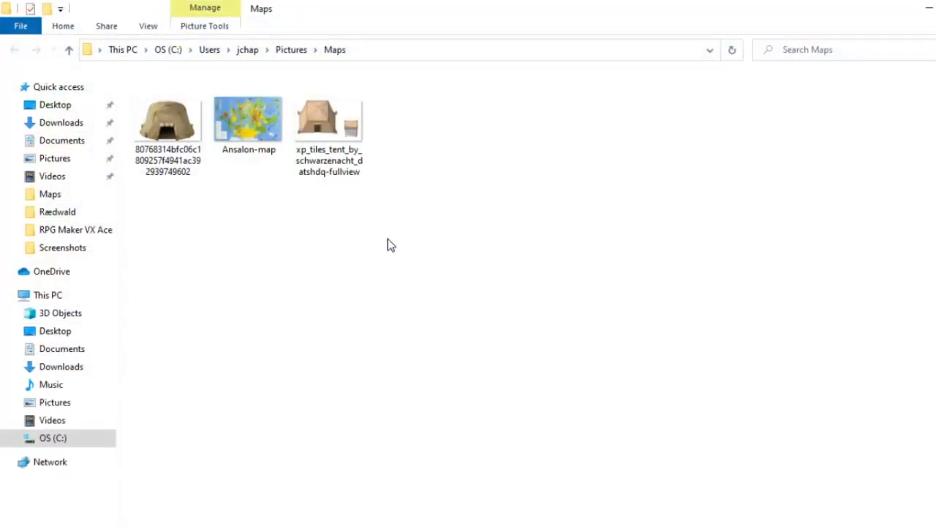
{"action": "left_click", "coordinate": [173, 150]}
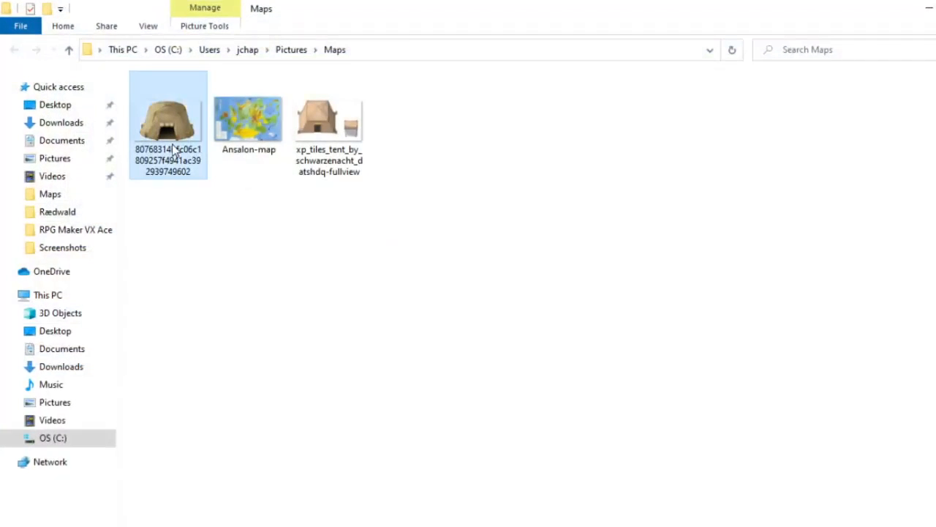
{"action": "right_click", "coordinate": [172, 144]}
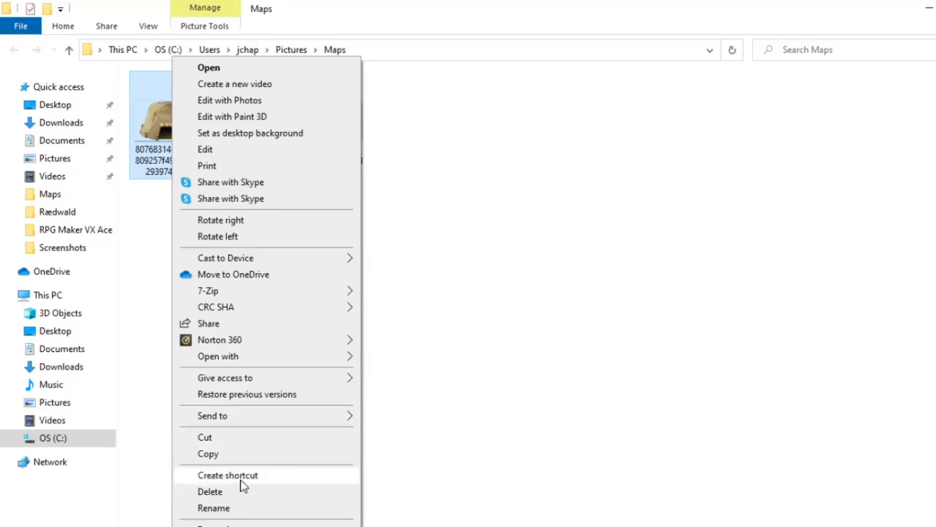
{"action": "left_click", "coordinate": [242, 507]}
{"action": "type", "text": "Outside3"}
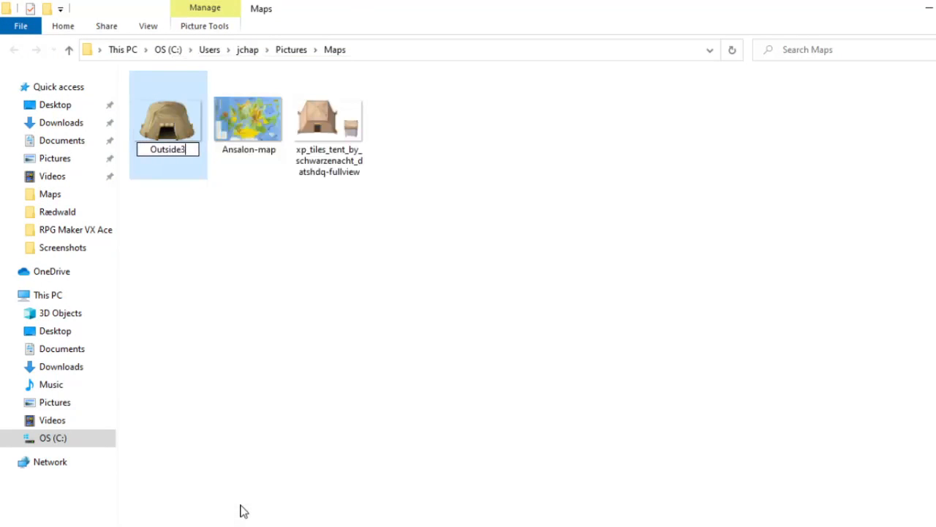
{"action": "key", "text": "BackSpace"}
{"action": "type", "text": "D"}
{"action": "key", "text": "Return"}
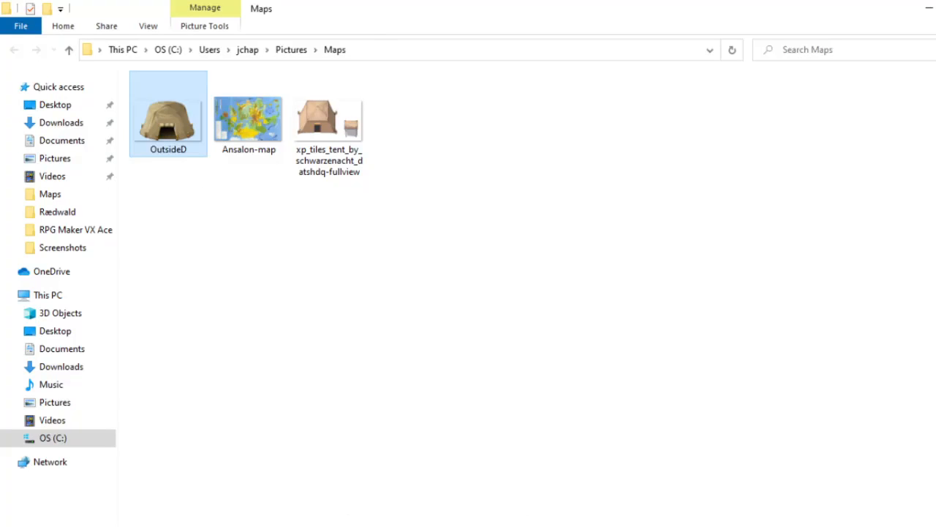
{"action": "left_click", "coordinate": [508, 525]}
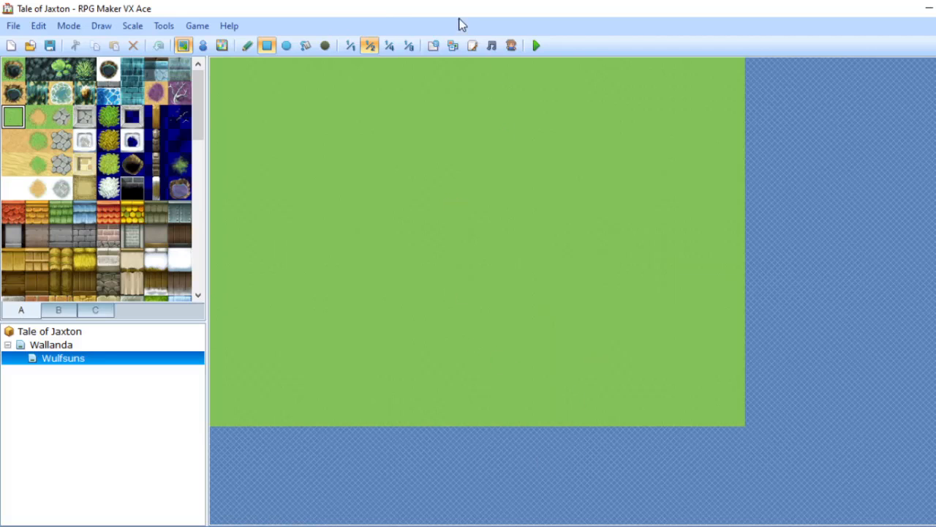
{"action": "left_click", "coordinate": [488, 46]}
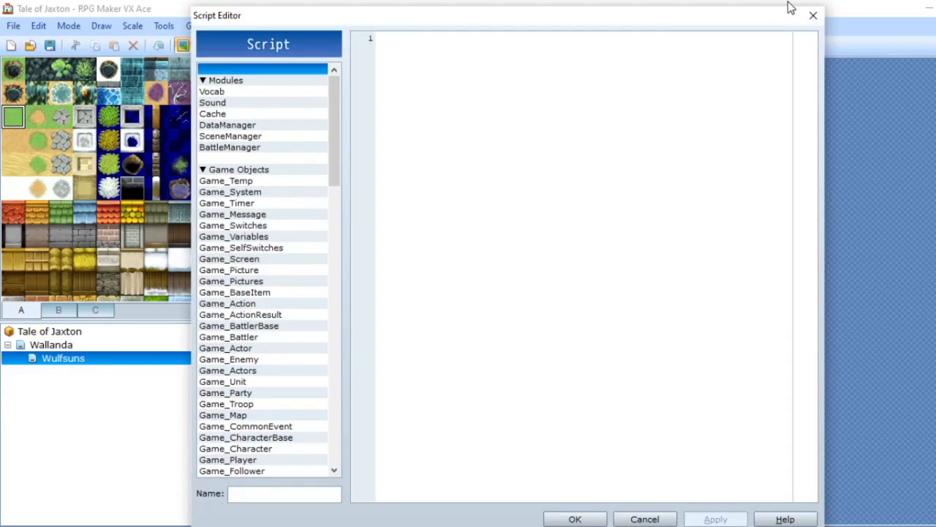
{"action": "left_click", "coordinate": [813, 15]}
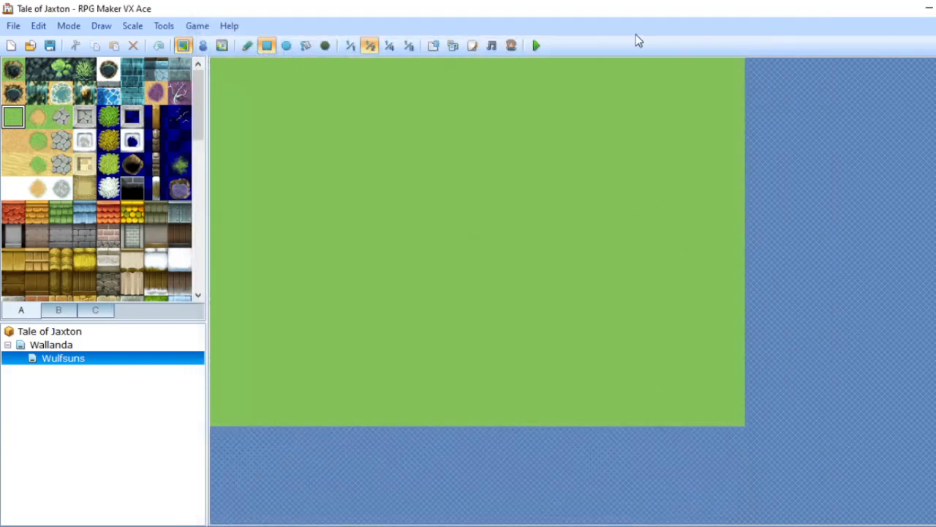
{"action": "left_click", "coordinate": [452, 45]}
{"action": "left_click", "coordinate": [585, 140]}
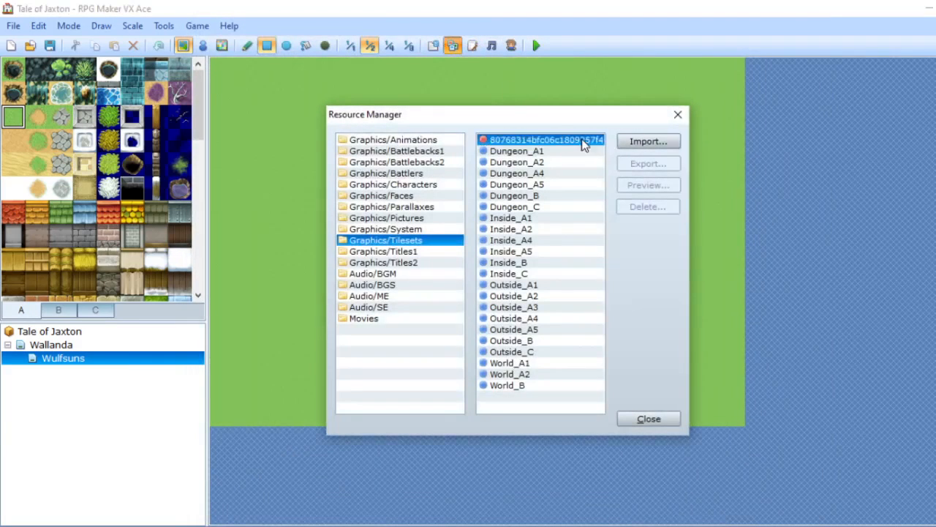
{"action": "left_click", "coordinate": [649, 207]}
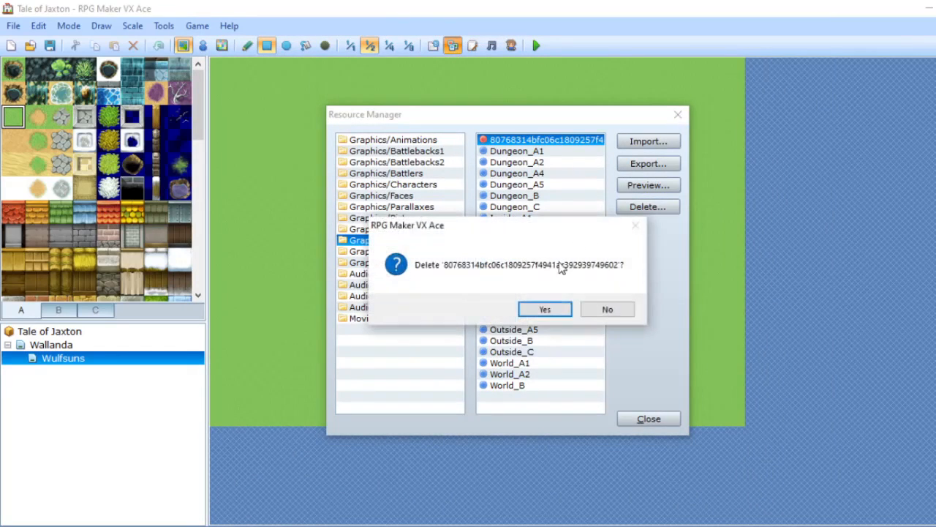
{"action": "left_click", "coordinate": [543, 309]}
Import the OutsideD image into Graphics/Tilesets, close the Resource Manager and check tileset page C of the Wulfsuns map.
{"action": "left_click", "coordinate": [636, 141]}
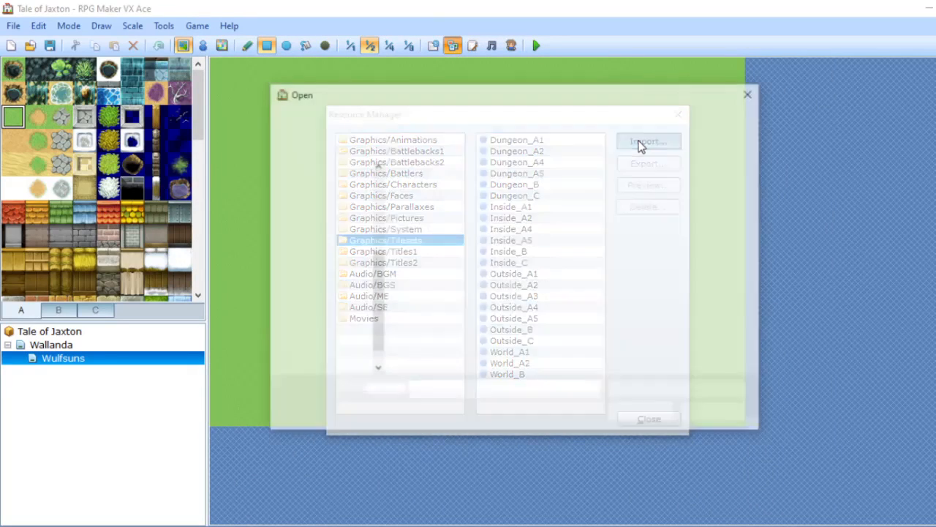
{"action": "left_click", "coordinate": [522, 223]}
{"action": "double_click", "coordinate": [522, 223]}
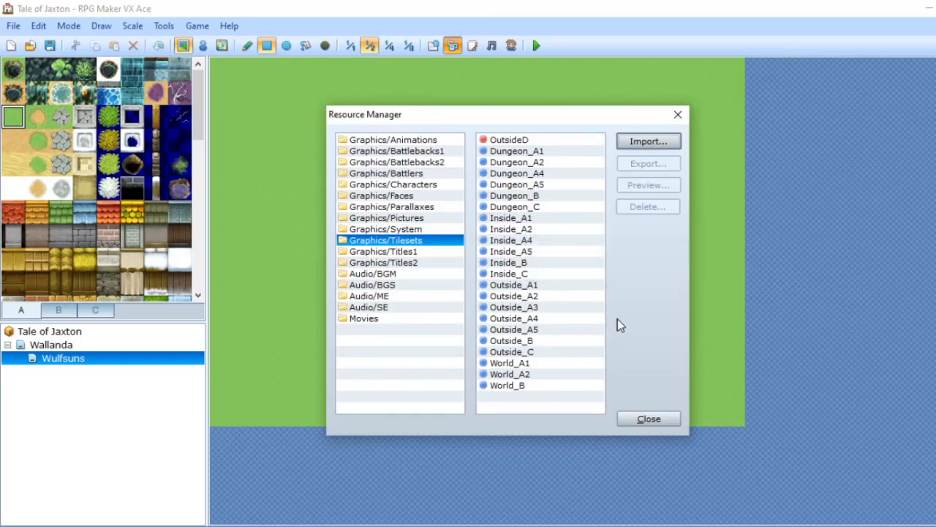
{"action": "left_click", "coordinate": [643, 417]}
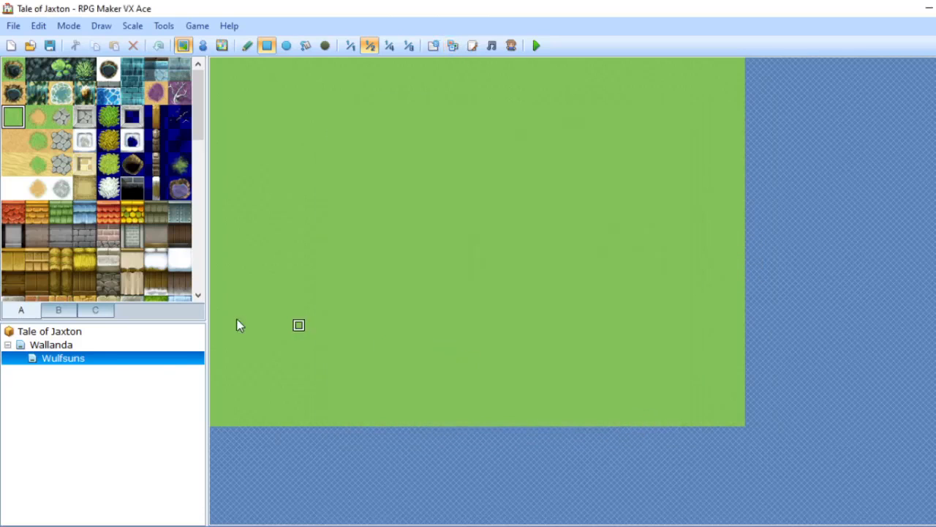
{"action": "left_click", "coordinate": [112, 314]}
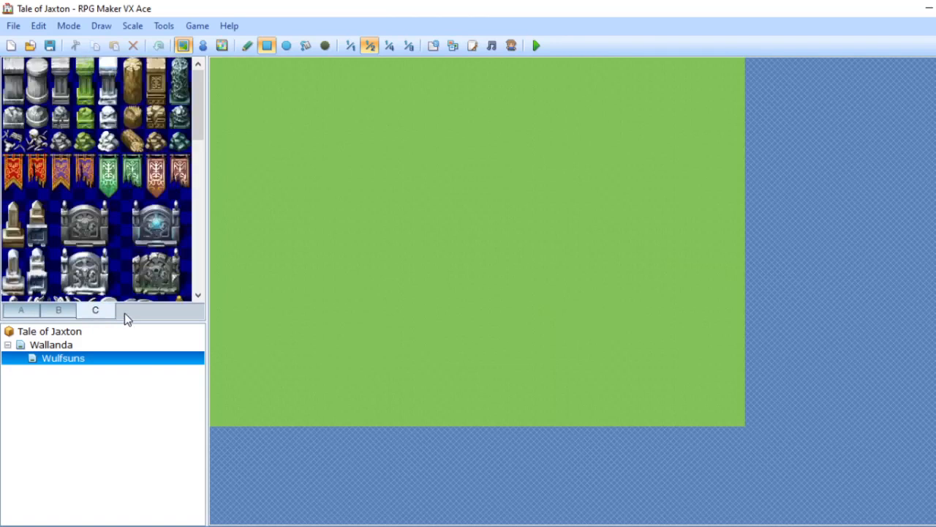
{"action": "right_click", "coordinate": [109, 365]}
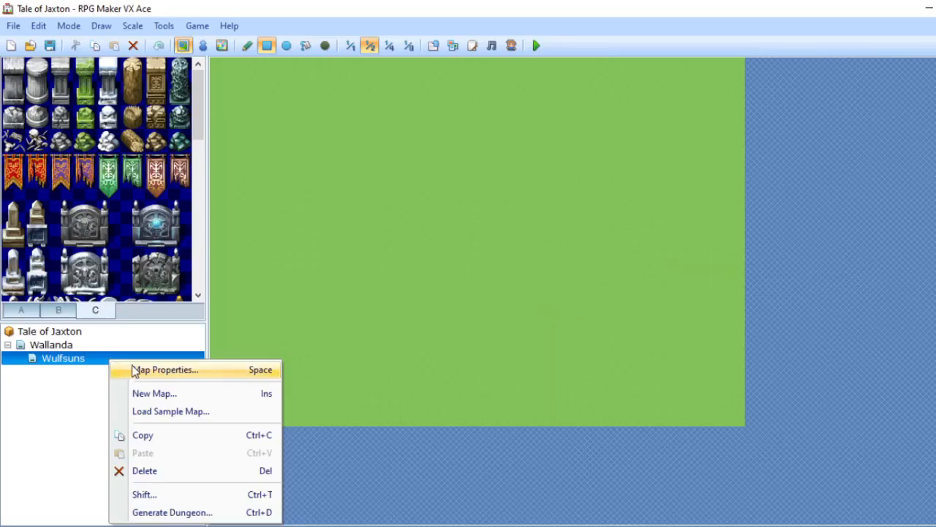
{"action": "left_click", "coordinate": [167, 498]}
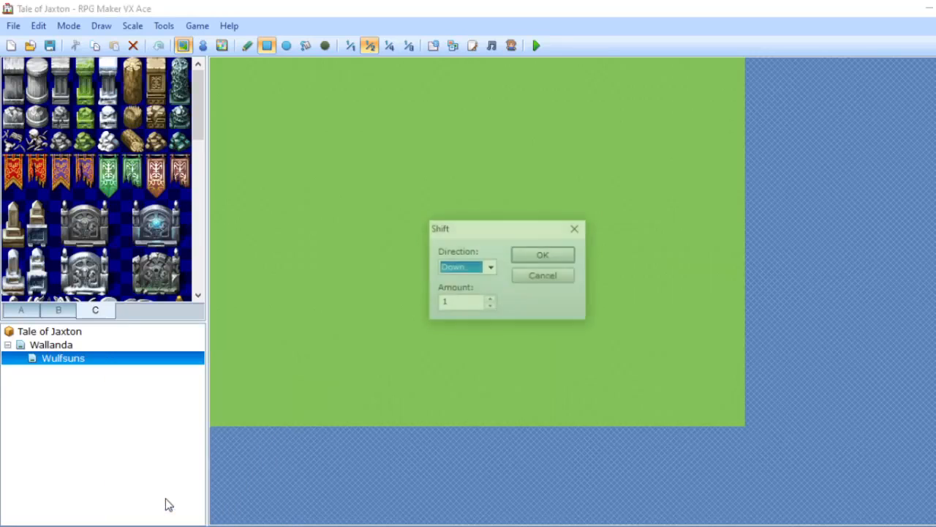
{"action": "left_click", "coordinate": [479, 272]}
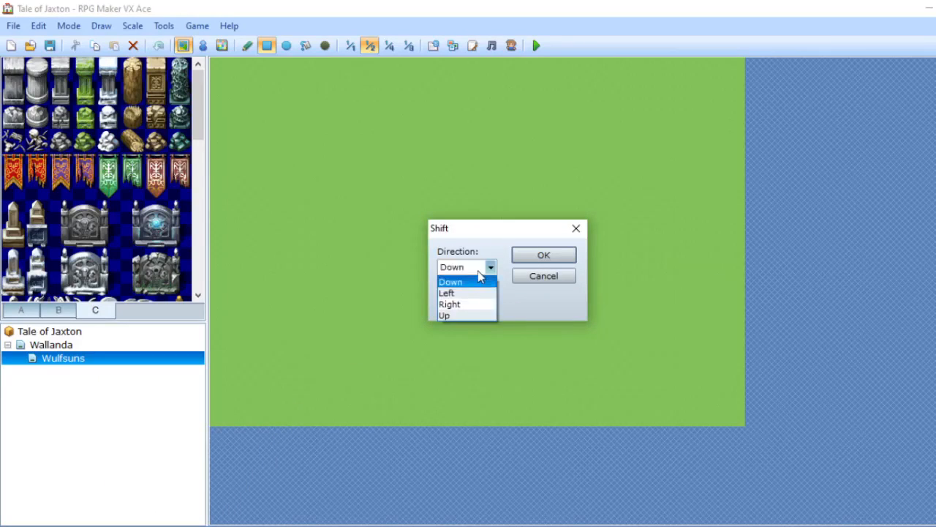
{"action": "left_click", "coordinate": [528, 286]}
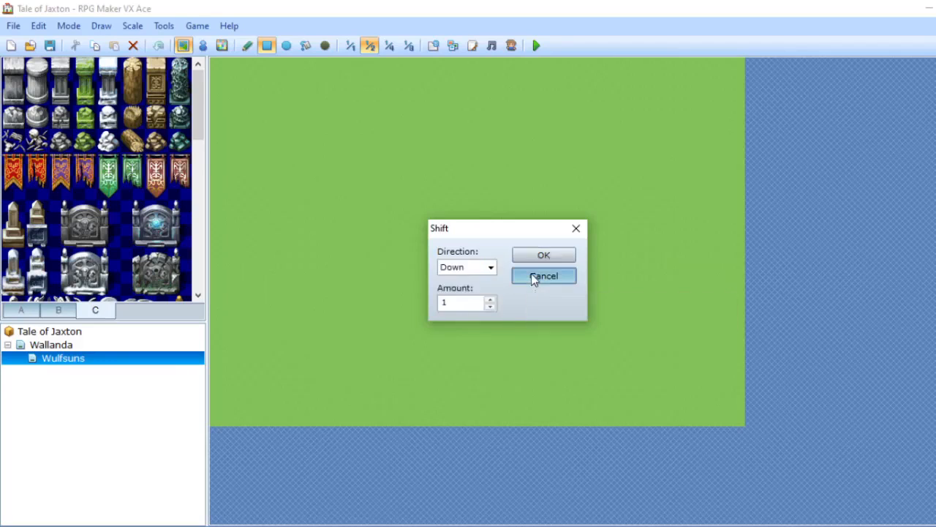
{"action": "left_click", "coordinate": [538, 278]}
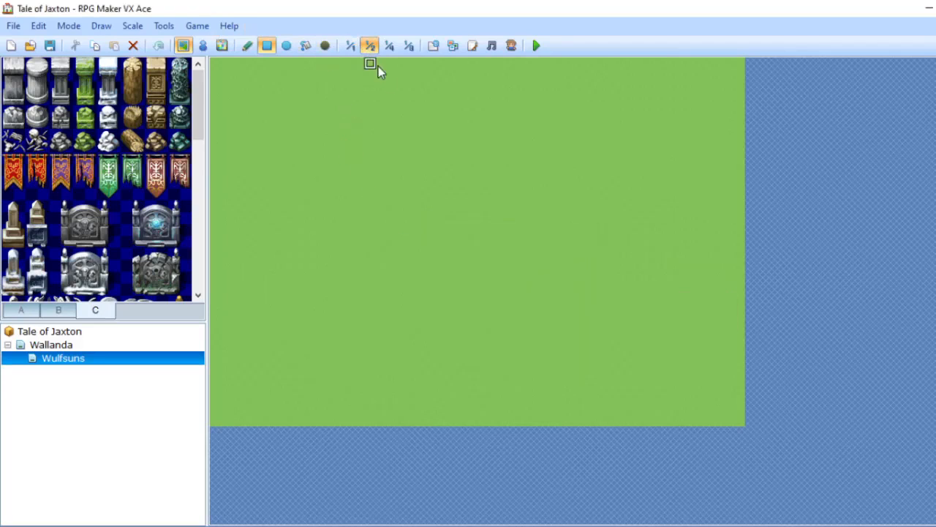
Open the Tilesets settings in the project database.
{"action": "left_click", "coordinate": [434, 46]}
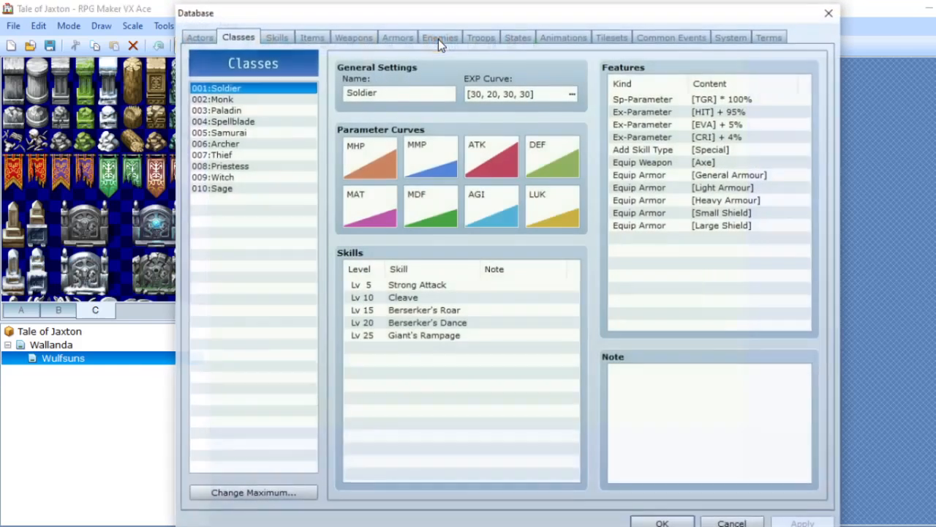
{"action": "left_click", "coordinate": [615, 37]}
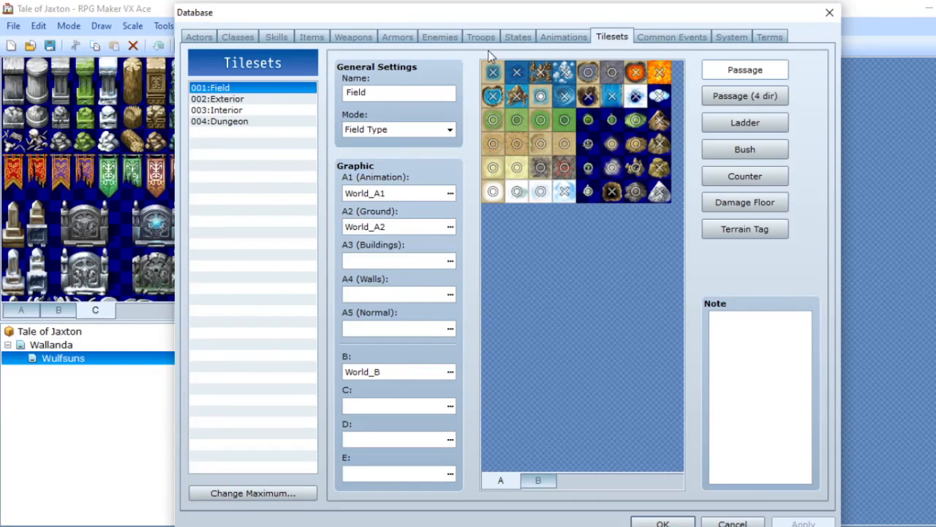
Assign the OutsideD graphic to slot D of the 002:Exterior tileset and apply the database changes.
{"action": "left_click", "coordinate": [216, 110]}
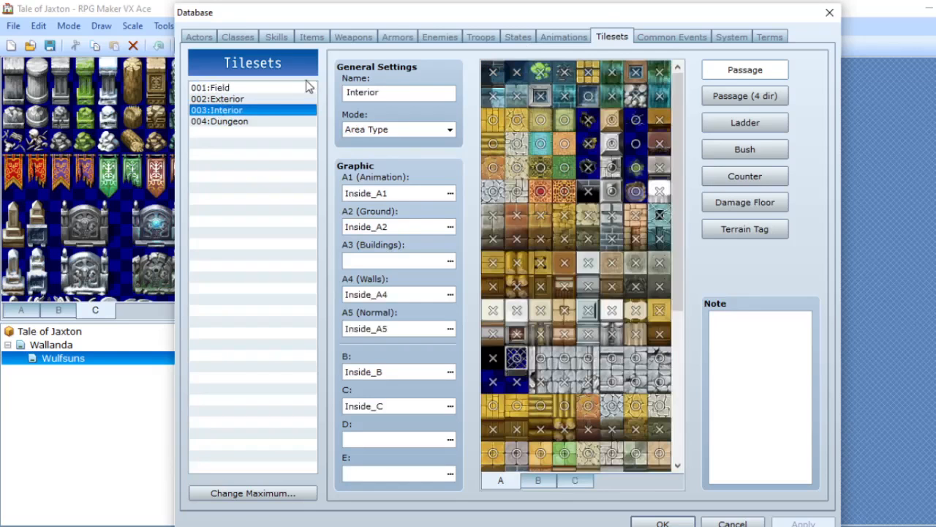
{"action": "left_click", "coordinate": [258, 100]}
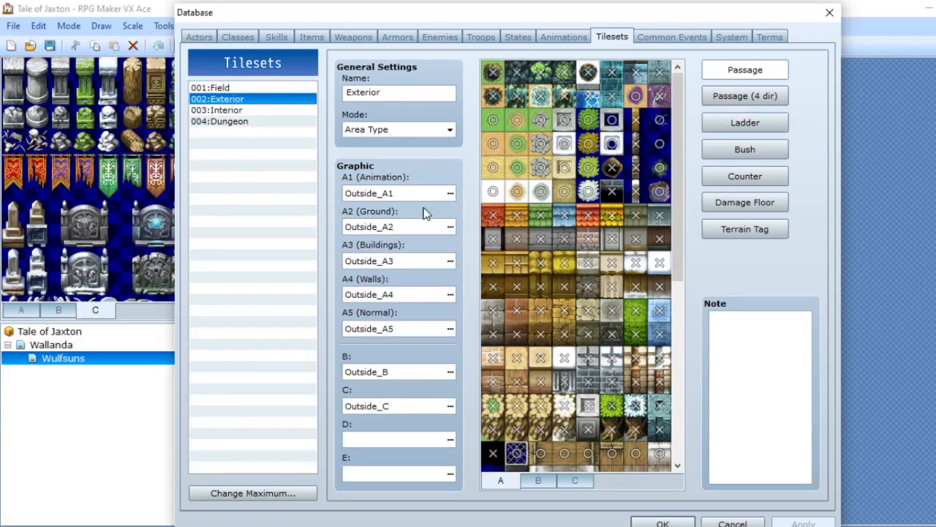
{"action": "left_click", "coordinate": [451, 439]}
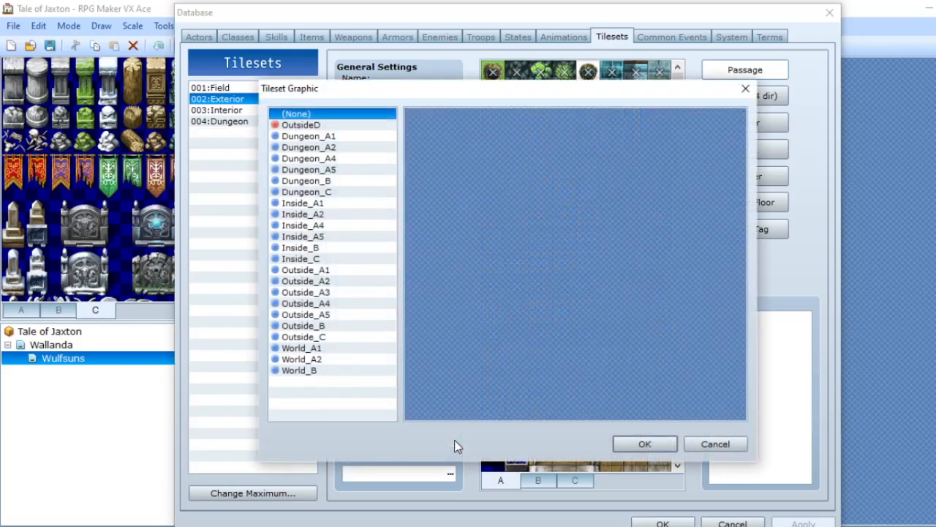
{"action": "left_click", "coordinate": [363, 126]}
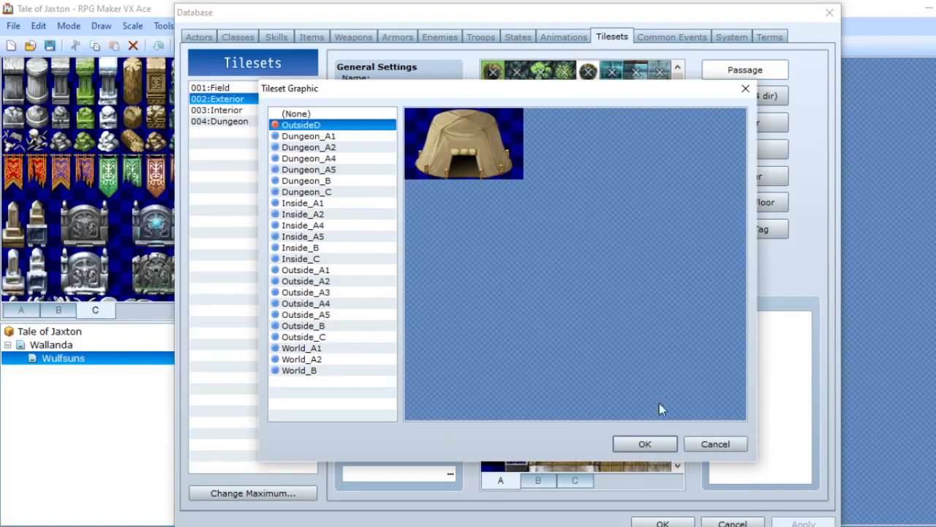
{"action": "left_click", "coordinate": [644, 444]}
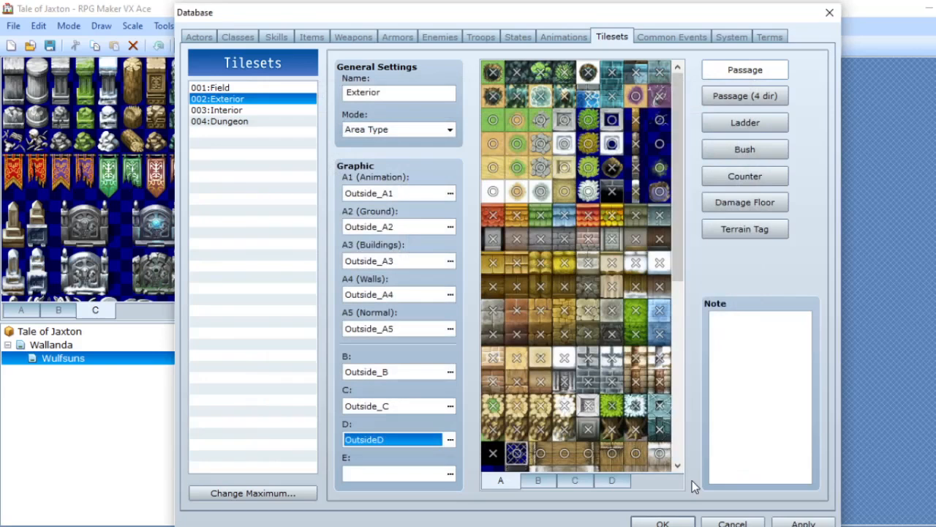
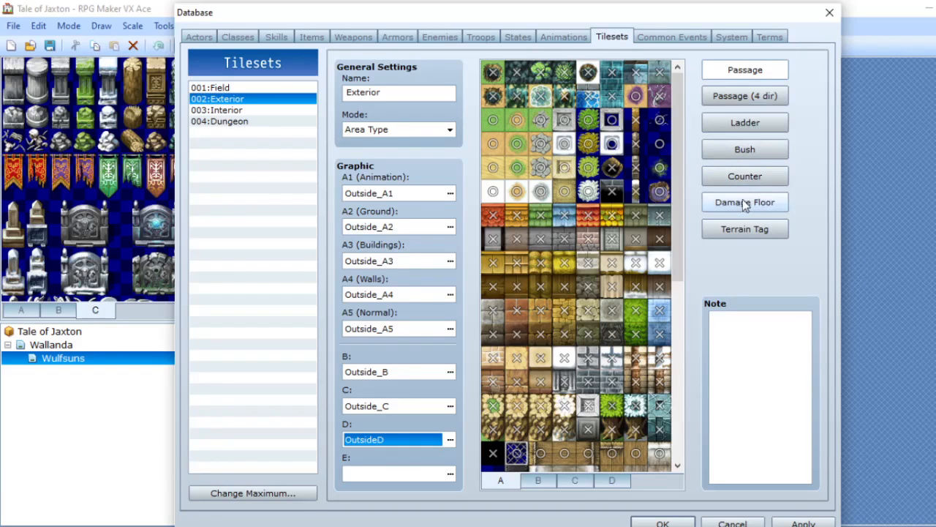
{"action": "left_click", "coordinate": [728, 523]}
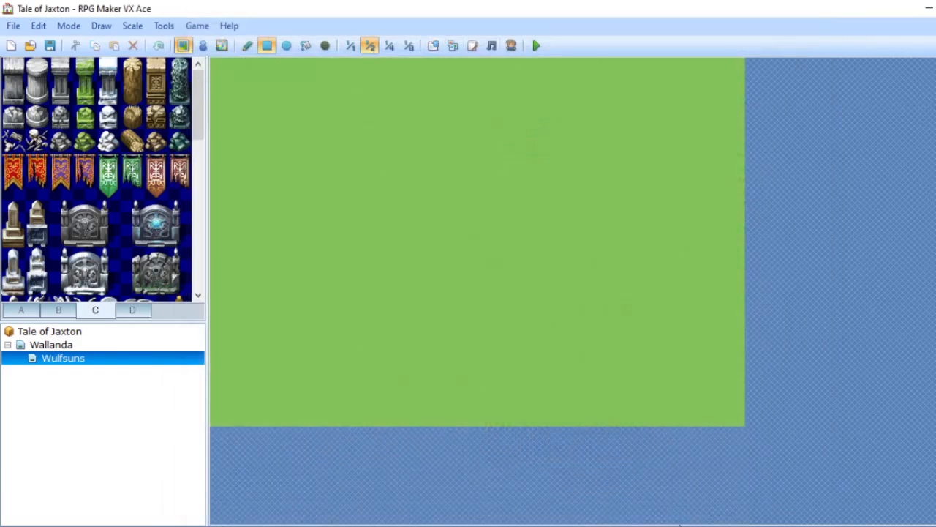
Draw three copies of the whole tent from tileset D on the western half of the Wulfsuns map with the Pencil.
{"action": "left_click", "coordinate": [131, 313]}
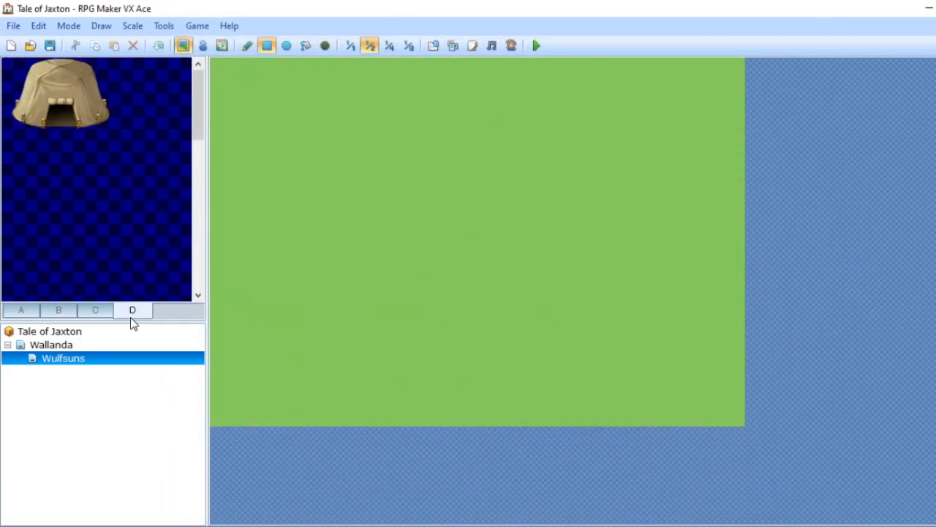
{"action": "left_click_drag", "start_coordinate": [113, 120], "coordinate": [24, 73]}
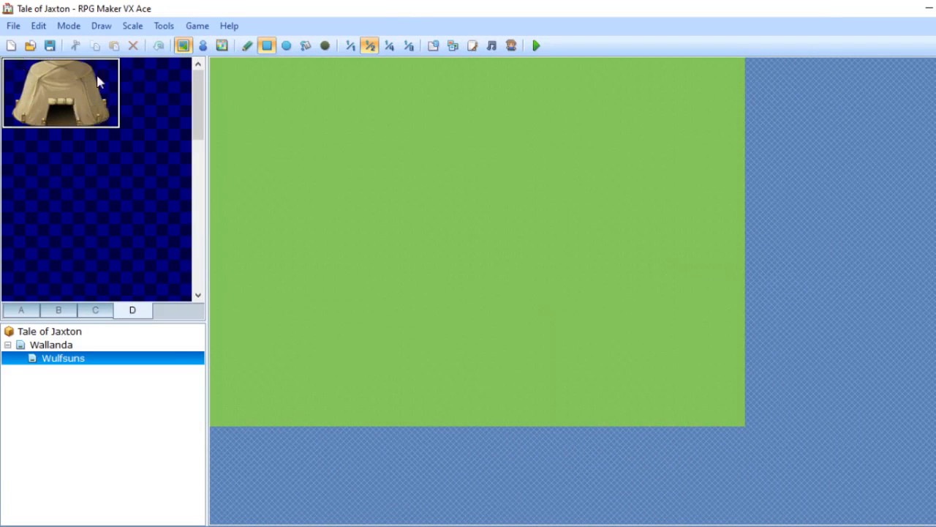
{"action": "left_click", "coordinate": [247, 47]}
{"action": "left_click", "coordinate": [245, 91]}
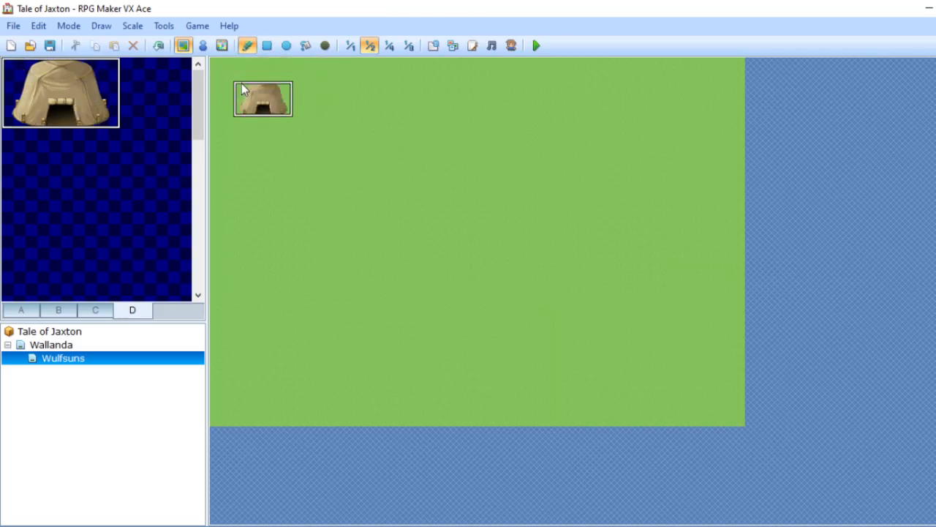
{"action": "left_click", "coordinate": [332, 164]}
{"action": "left_click", "coordinate": [267, 259]}
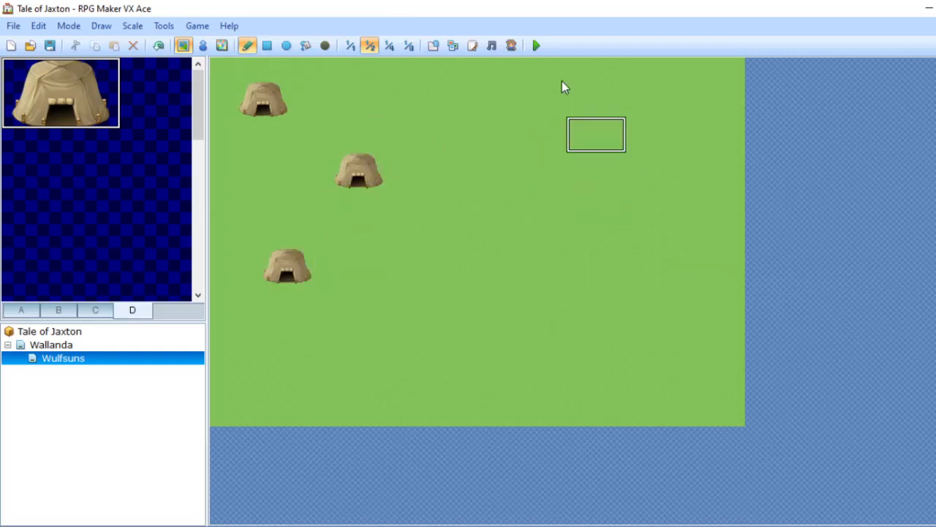
{"action": "left_click", "coordinate": [536, 46]}
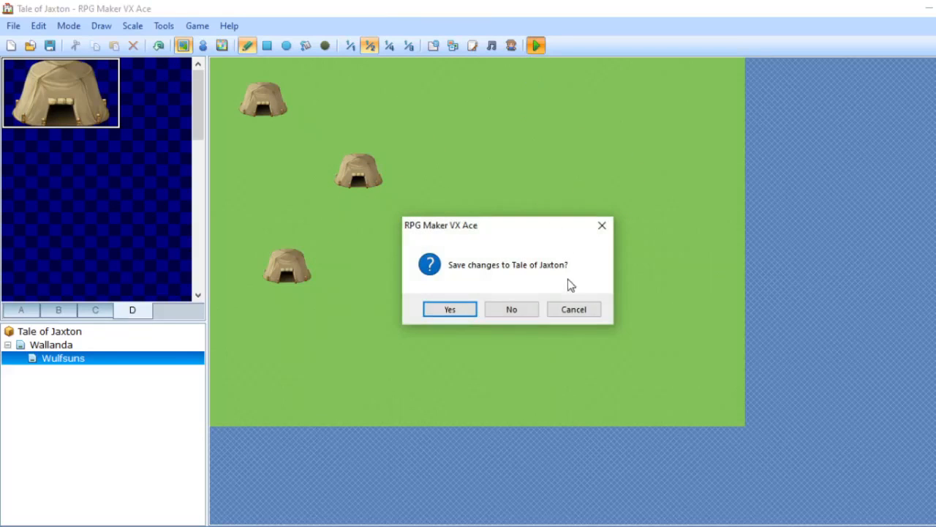
{"action": "left_click", "coordinate": [573, 310]}
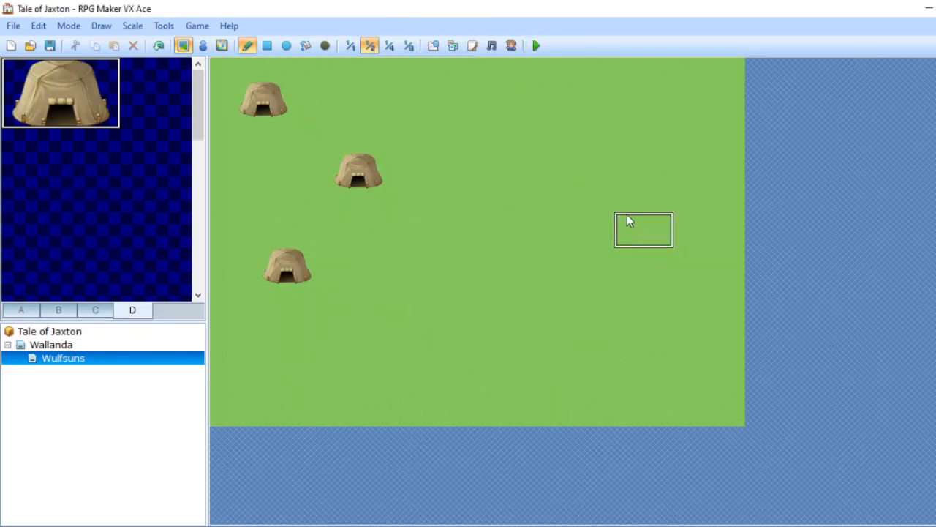
Place five more tents across the centre, east and south of the Wulfsuns map.
{"action": "left_click", "coordinate": [535, 128]}
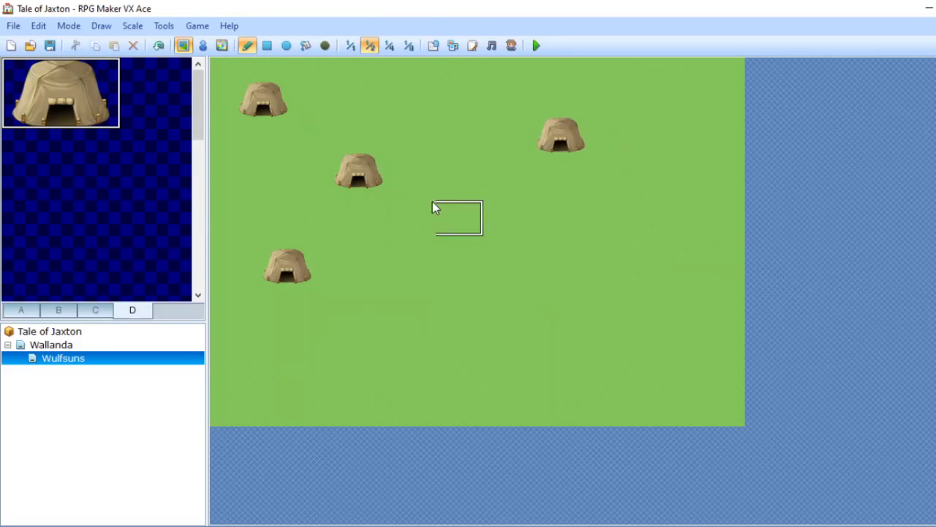
{"action": "left_click", "coordinate": [440, 210]}
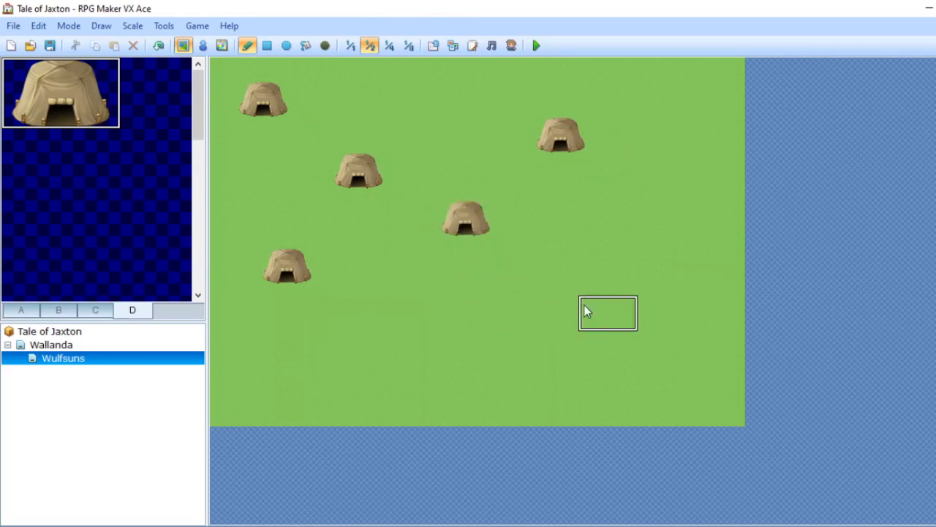
{"action": "left_click", "coordinate": [617, 324]}
{"action": "left_click", "coordinate": [408, 335]}
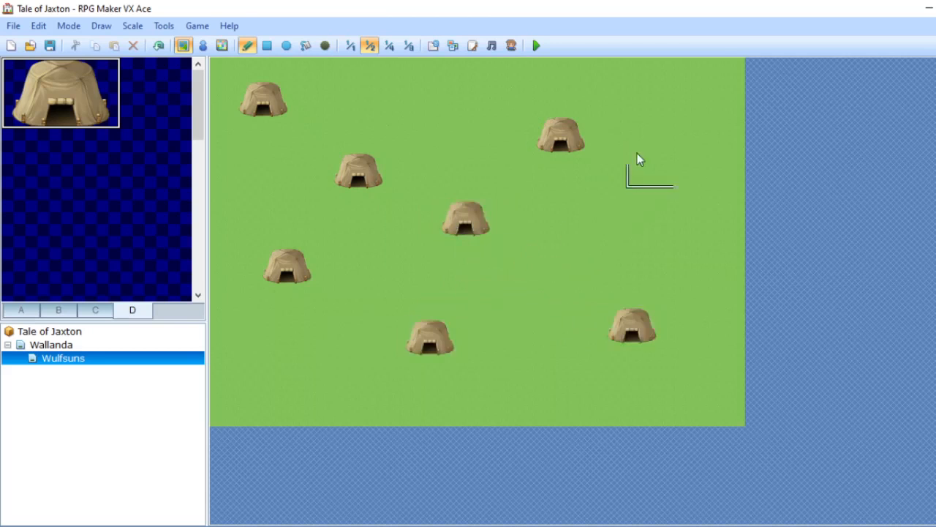
{"action": "left_click", "coordinate": [647, 158]}
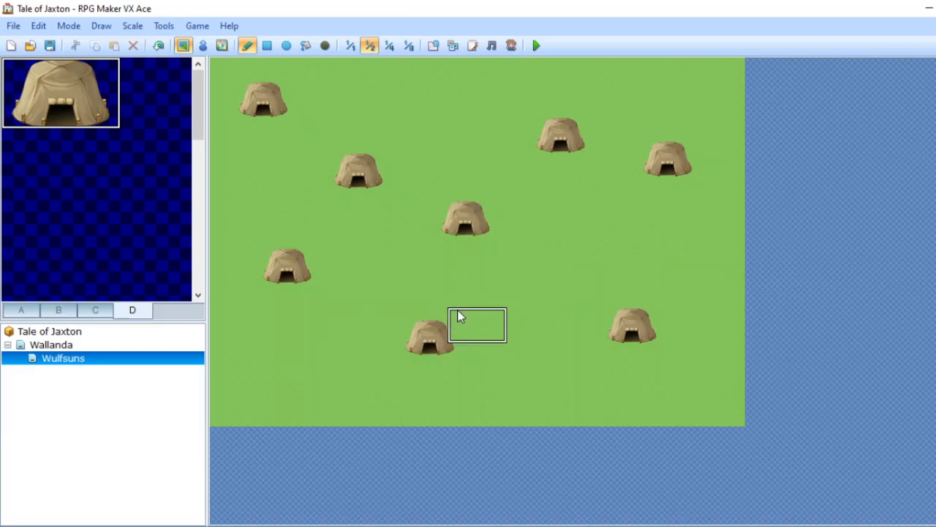
Switch to the browser and review the VX Ace Ressourcen thread and the RPG Maker forum post linking to tent resources.
{"action": "left_click", "coordinate": [340, 525]}
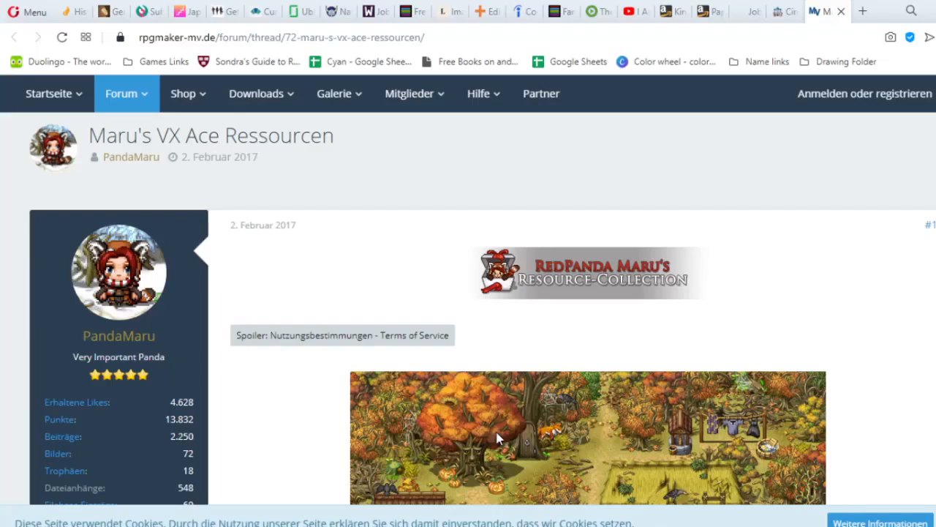
{"action": "scroll", "coordinate": [482, 308], "scroll_direction": "down", "scroll_amount": 4}
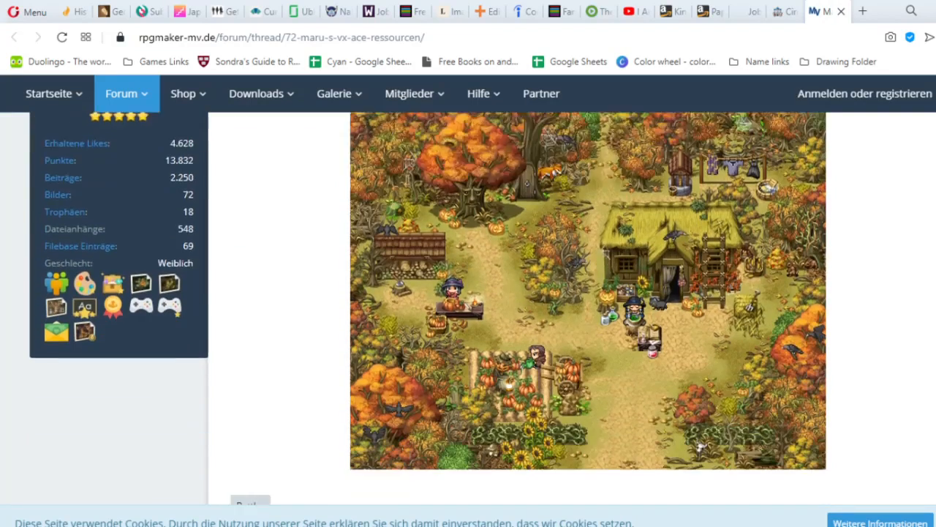
{"action": "scroll", "coordinate": [483, 308], "scroll_direction": "up", "scroll_amount": 1}
{"action": "scroll", "coordinate": [483, 307], "scroll_direction": "down", "scroll_amount": 1}
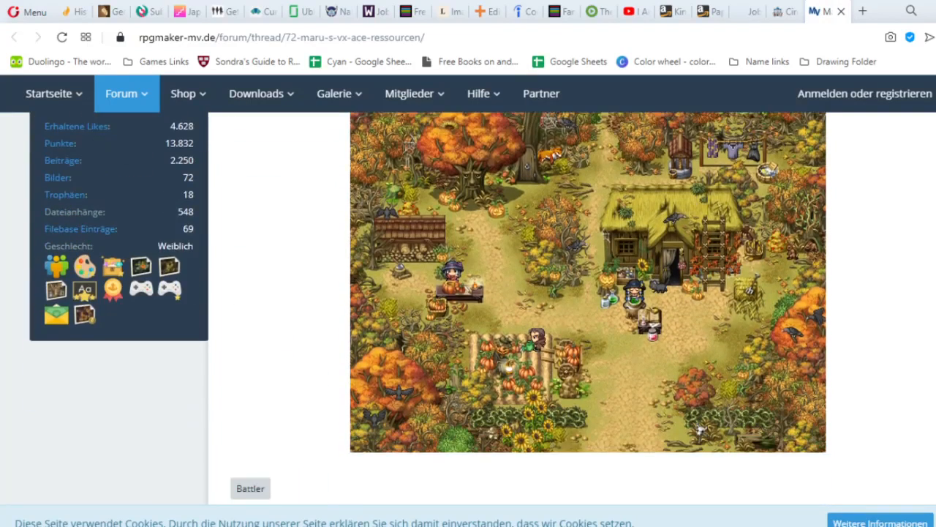
{"action": "scroll", "coordinate": [483, 307], "scroll_direction": "up", "scroll_amount": 1}
{"action": "scroll", "coordinate": [483, 307], "scroll_direction": "down", "scroll_amount": 1}
{"action": "scroll", "coordinate": [482, 308], "scroll_direction": "up", "scroll_amount": 1}
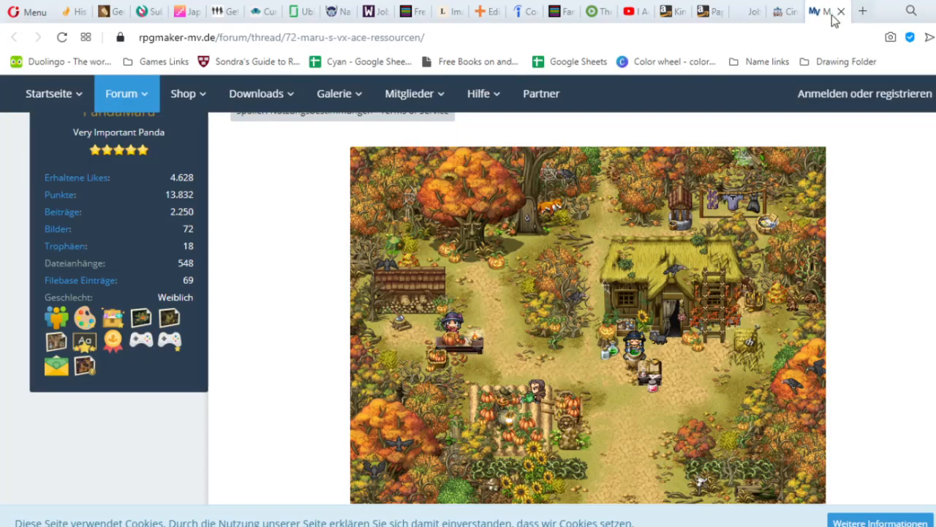
{"action": "left_click", "coordinate": [792, 11]}
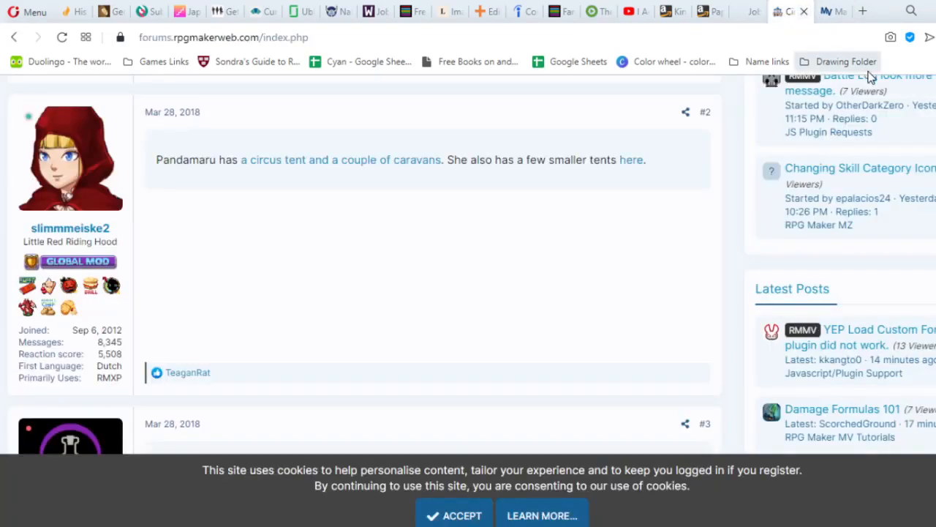
{"action": "left_click", "coordinate": [830, 11]}
Save the fishing market tileset image above the Marktstände section to Pictures > Maps as a PNG with its default file name.
{"action": "scroll", "coordinate": [512, 307], "scroll_direction": "down", "scroll_amount": 20}
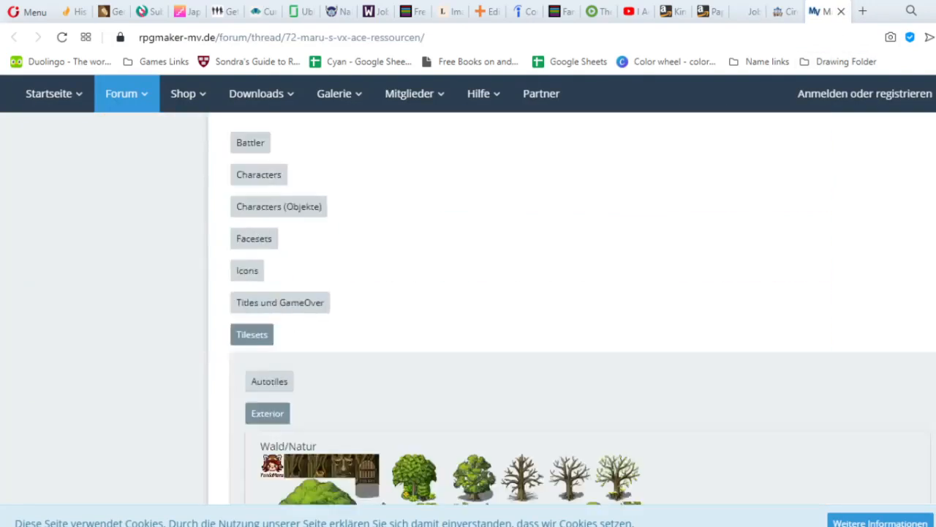
{"action": "scroll", "coordinate": [451, 307], "scroll_direction": "down", "scroll_amount": 20}
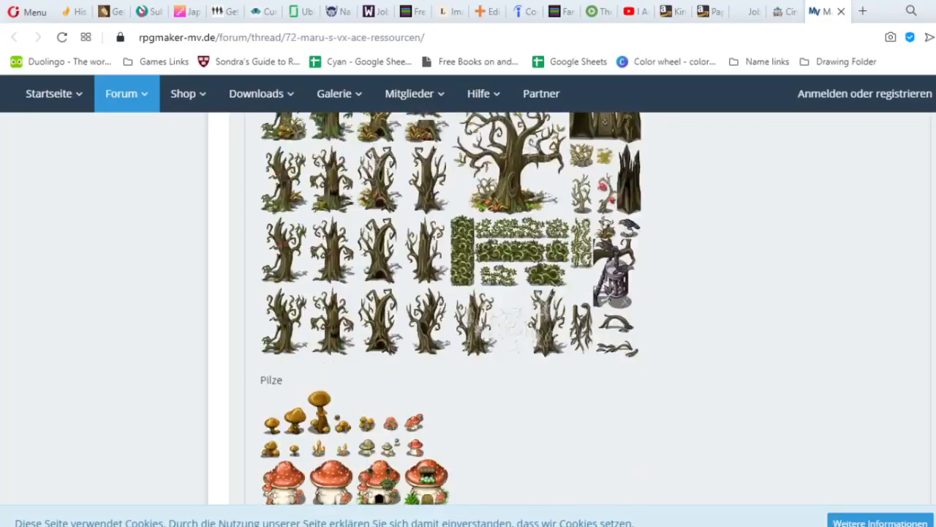
{"action": "scroll", "coordinate": [450, 308], "scroll_direction": "down", "scroll_amount": 6}
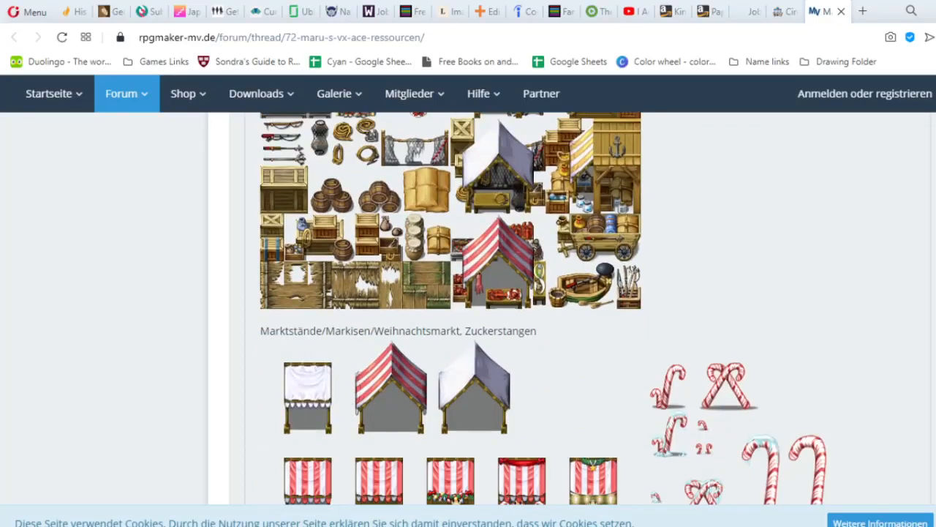
{"action": "scroll", "coordinate": [451, 307], "scroll_direction": "up", "scroll_amount": 1}
{"action": "scroll", "coordinate": [451, 307], "scroll_direction": "up", "scroll_amount": 8}
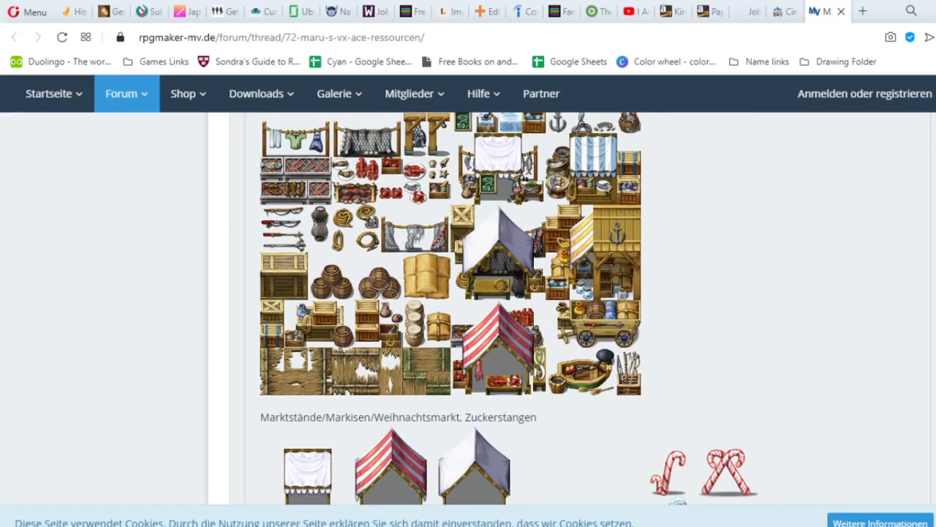
{"action": "right_click", "coordinate": [340, 162]}
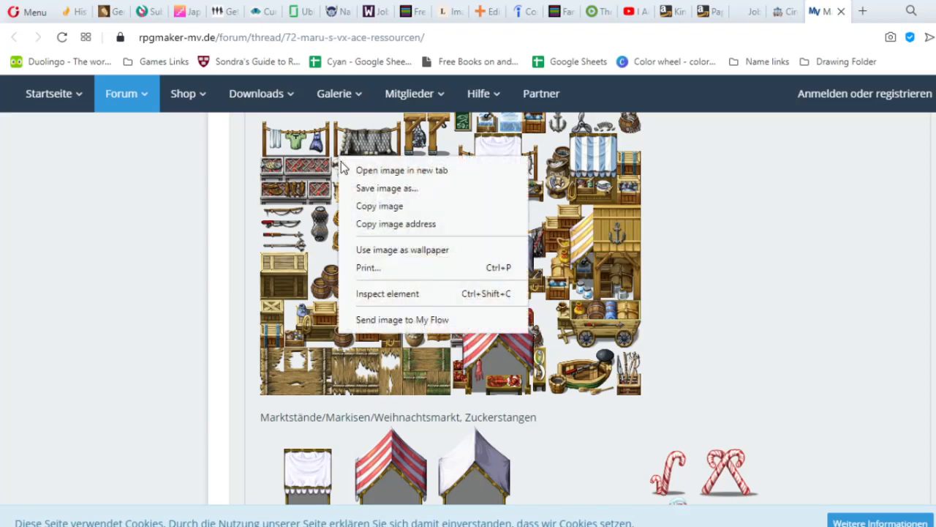
{"action": "left_click", "coordinate": [386, 189]}
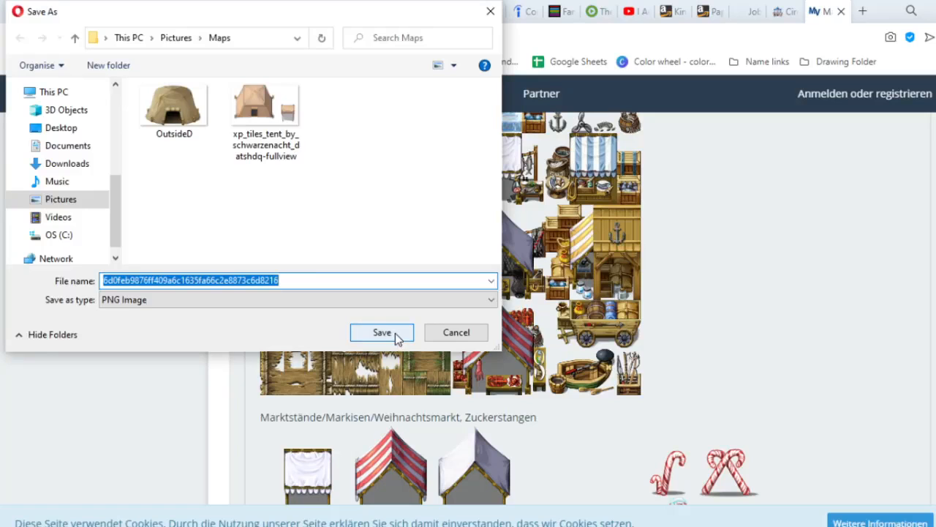
{"action": "left_click", "coordinate": [382, 333]}
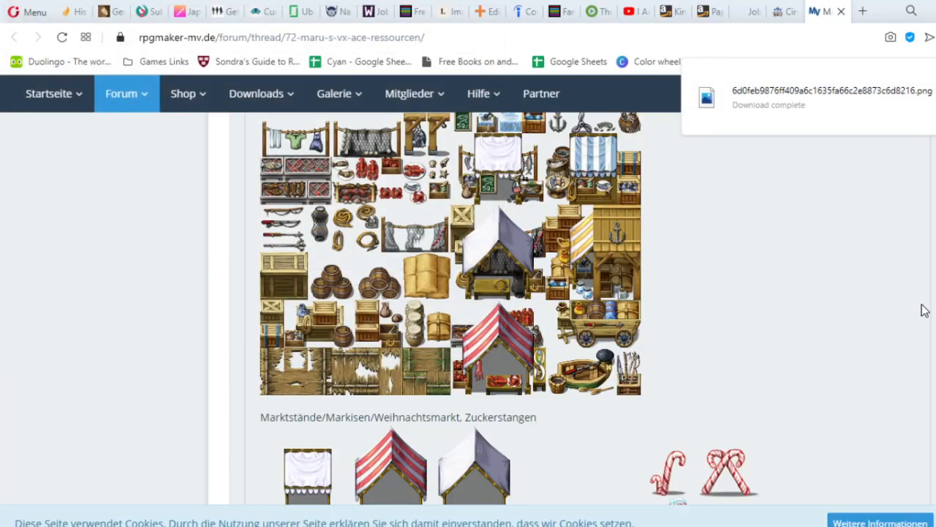
Examine the exterior tilesets in the thread, including the ruins, market stalls, Zelte, wagons, Statuen and Schilder sections.
{"action": "scroll", "coordinate": [450, 307], "scroll_direction": "down", "scroll_amount": 15}
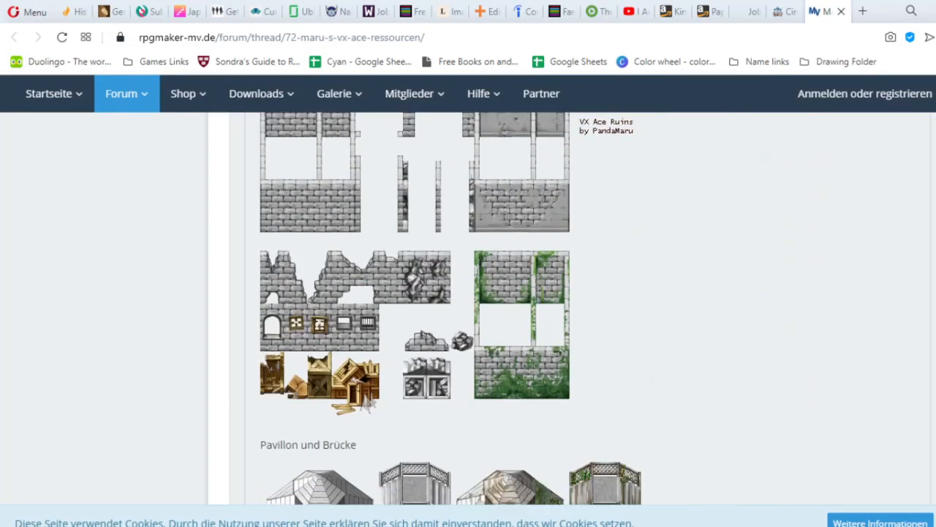
{"action": "scroll", "coordinate": [432, 477], "scroll_direction": "down", "scroll_amount": 15}
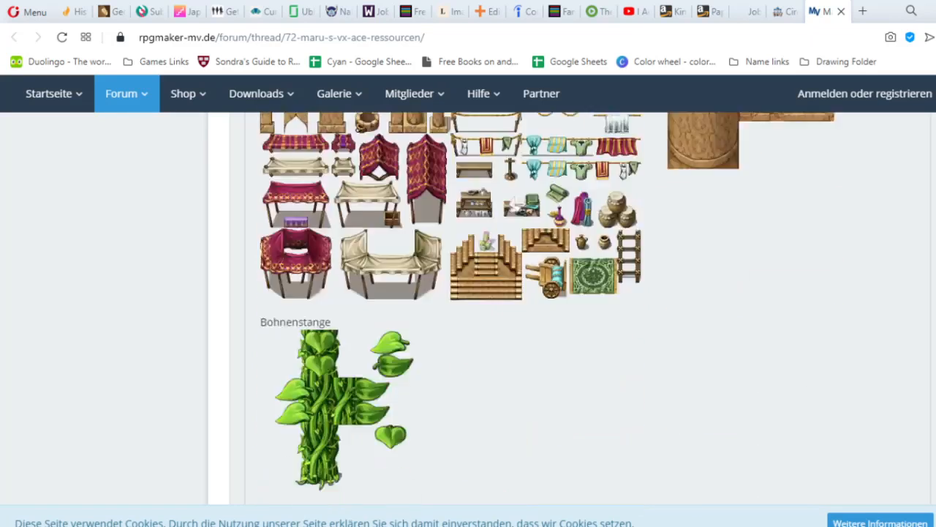
{"action": "scroll", "coordinate": [432, 477], "scroll_direction": "up", "scroll_amount": 5}
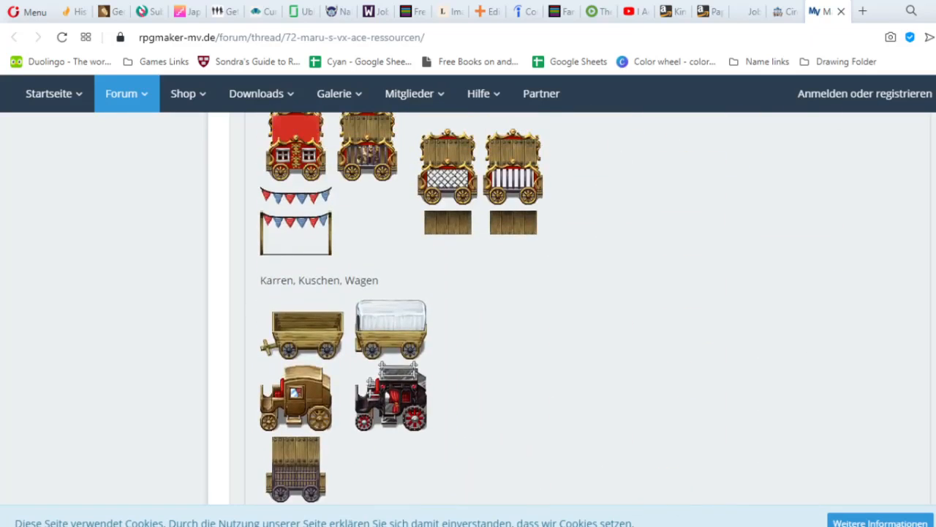
{"action": "scroll", "coordinate": [468, 307], "scroll_direction": "up", "scroll_amount": 3}
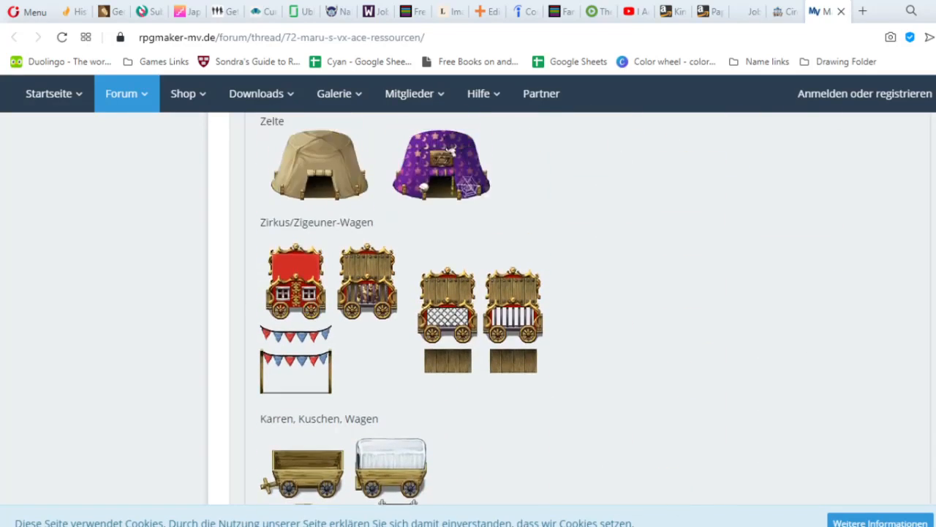
{"action": "scroll", "coordinate": [468, 307], "scroll_direction": "up", "scroll_amount": 1}
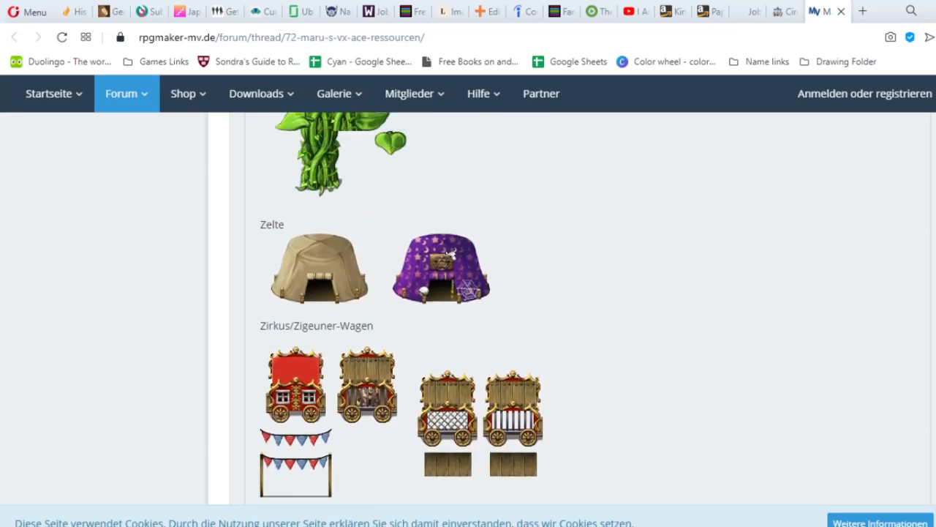
{"action": "scroll", "coordinate": [433, 477], "scroll_direction": "down", "scroll_amount": 7}
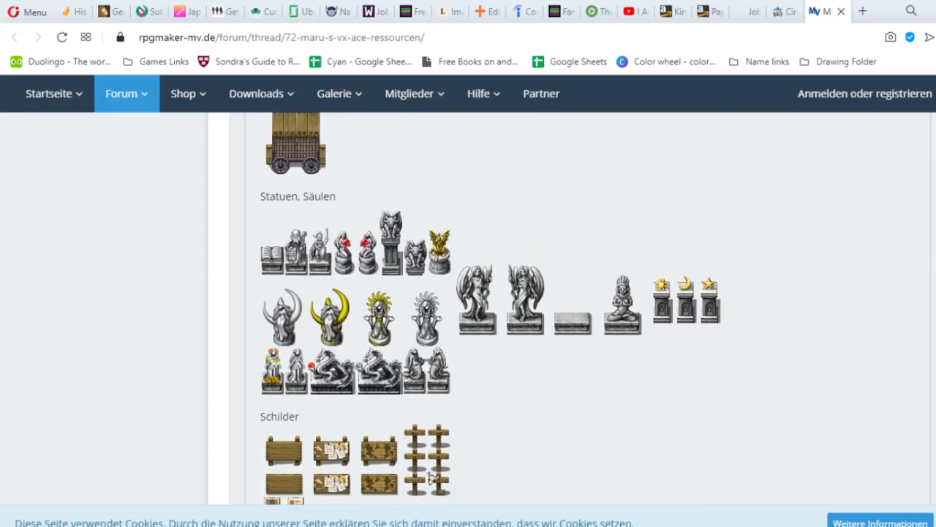
{"action": "scroll", "coordinate": [432, 476], "scroll_direction": "down", "scroll_amount": 4}
{"action": "scroll", "coordinate": [432, 477], "scroll_direction": "up", "scroll_amount": 4}
{"action": "scroll", "coordinate": [433, 477], "scroll_direction": "down", "scroll_amount": 1}
{"action": "scroll", "coordinate": [433, 477], "scroll_direction": "up", "scroll_amount": 2}
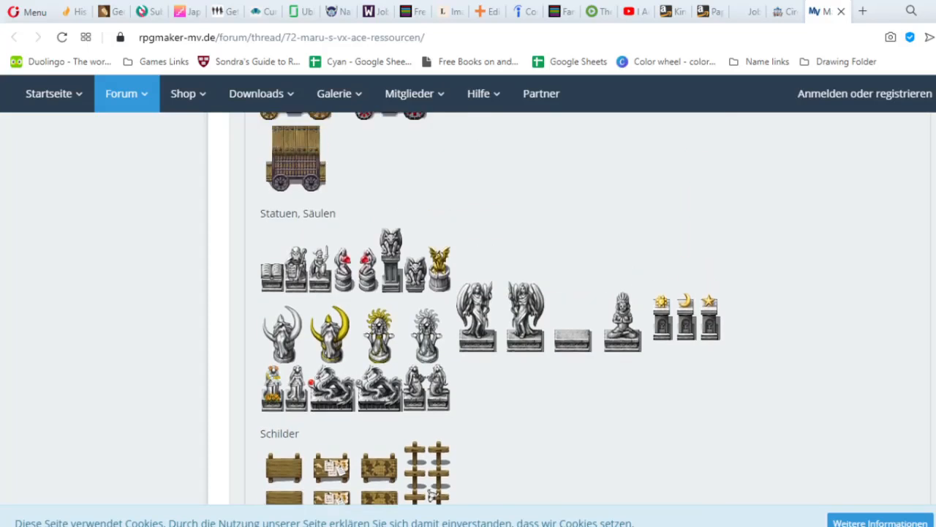
{"action": "scroll", "coordinate": [432, 477], "scroll_direction": "down", "scroll_amount": 1}
{"action": "scroll", "coordinate": [433, 476], "scroll_direction": "down", "scroll_amount": 3}
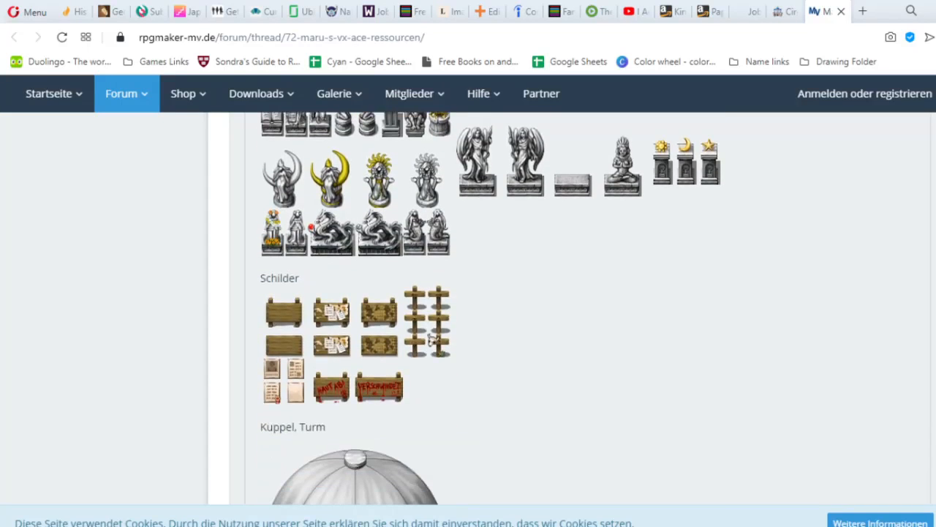
{"action": "scroll", "coordinate": [432, 477], "scroll_direction": "up", "scroll_amount": 1}
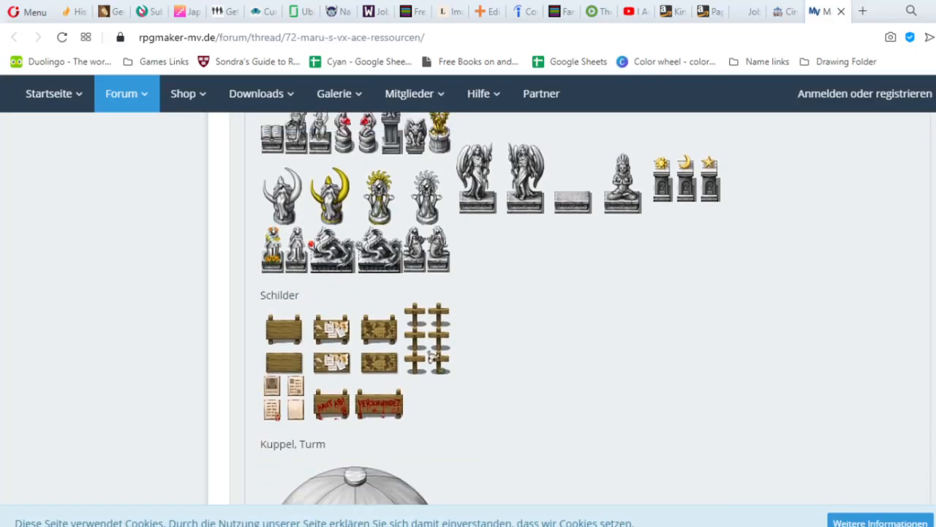
{"action": "scroll", "coordinate": [432, 477], "scroll_direction": "up", "scroll_amount": 1}
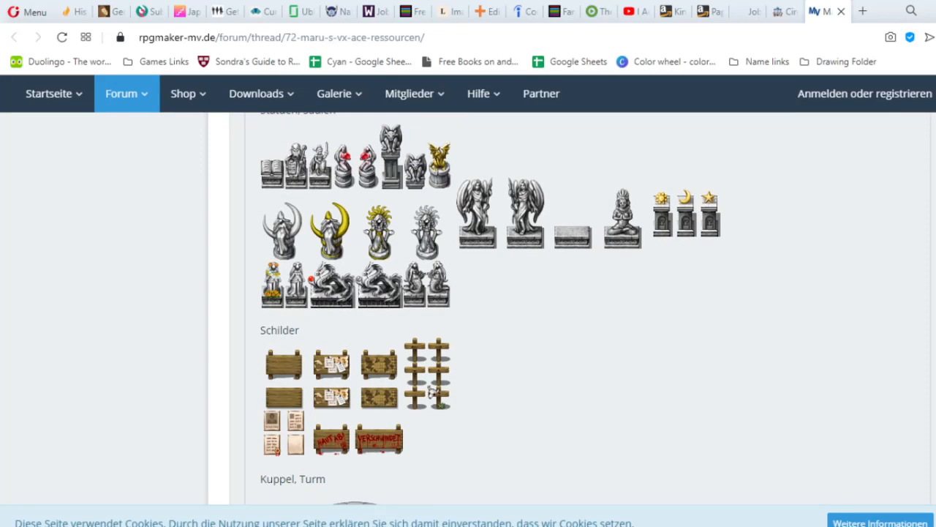
Examine the single objects under Einzelne Sachen, from Buntglasfenster and Brunnen to Schätze and zugenagelte Tür.
{"action": "scroll", "coordinate": [468, 307], "scroll_direction": "down", "scroll_amount": 15}
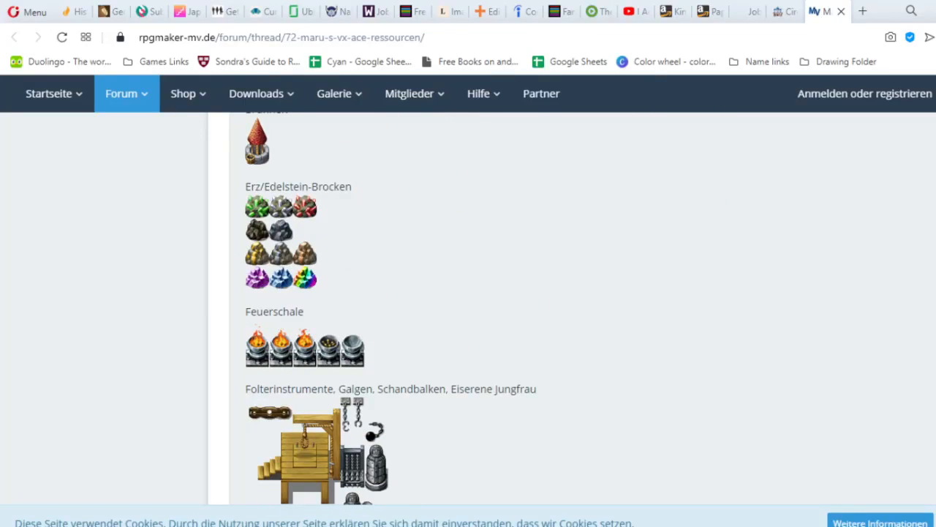
{"action": "scroll", "coordinate": [468, 307], "scroll_direction": "down", "scroll_amount": 15}
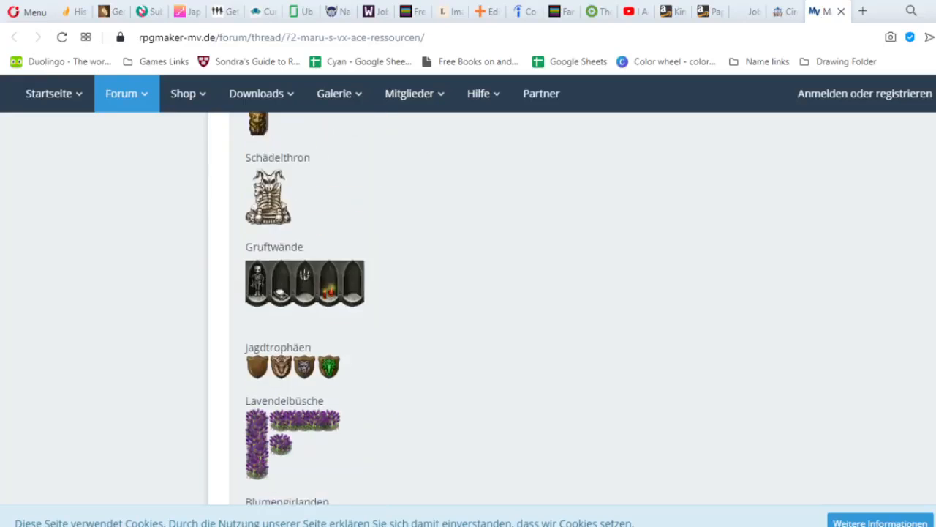
{"action": "scroll", "coordinate": [469, 307], "scroll_direction": "down", "scroll_amount": 15}
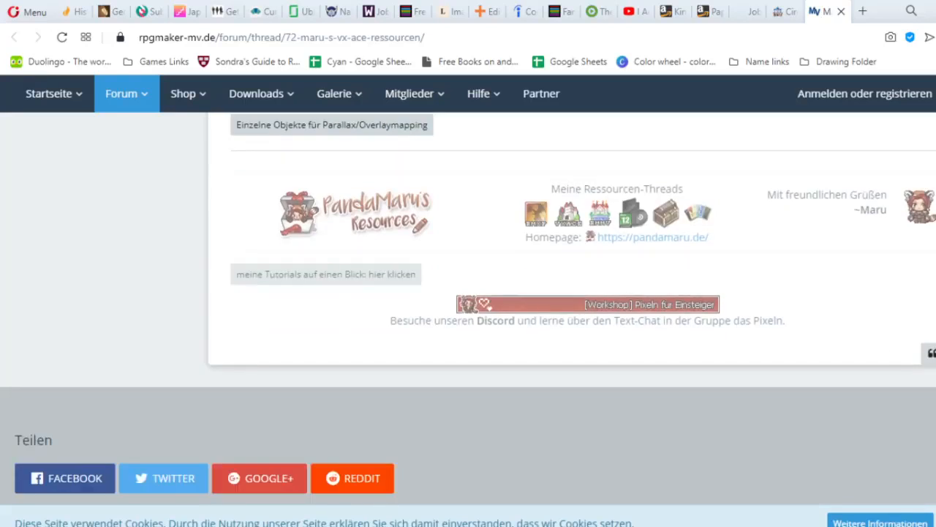
{"action": "scroll", "coordinate": [468, 307], "scroll_direction": "up", "scroll_amount": 6}
{"action": "scroll", "coordinate": [468, 308], "scroll_direction": "down", "scroll_amount": 1}
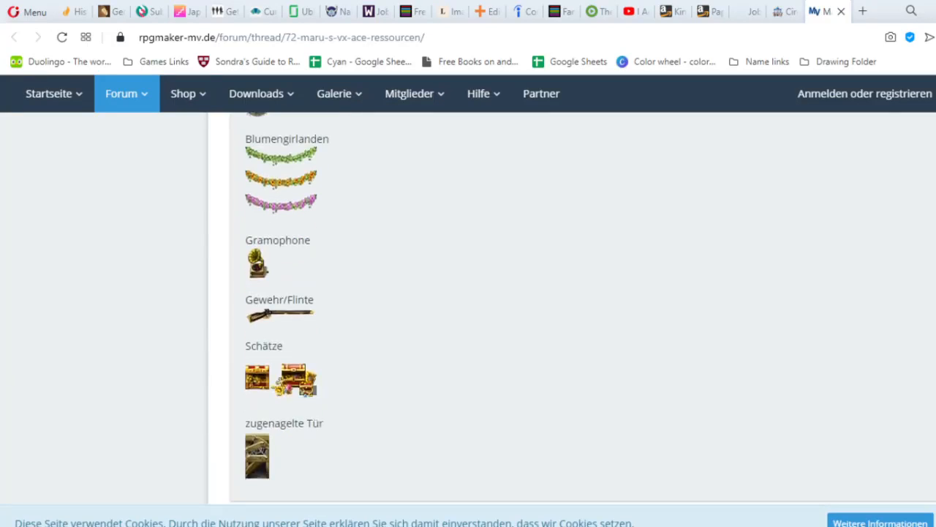
{"action": "scroll", "coordinate": [468, 307], "scroll_direction": "up", "scroll_amount": 12}
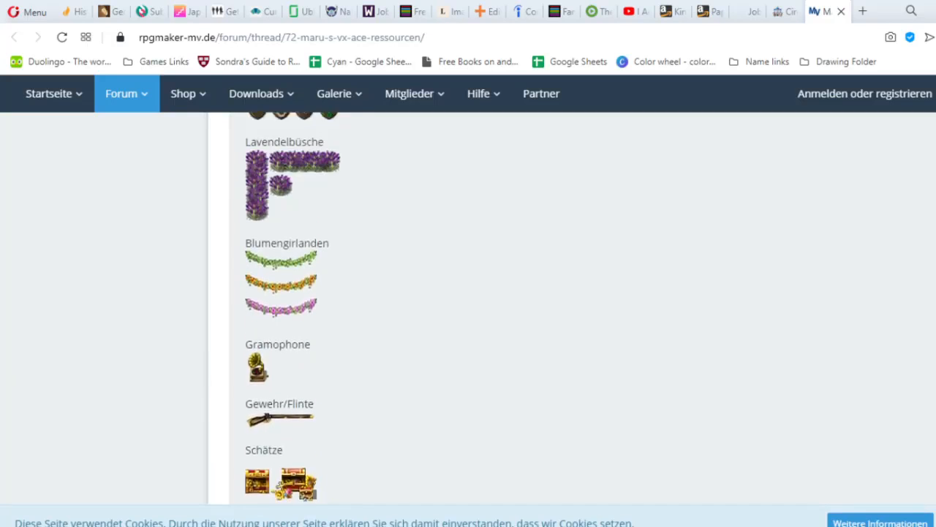
{"action": "scroll", "coordinate": [468, 307], "scroll_direction": "up", "scroll_amount": 8}
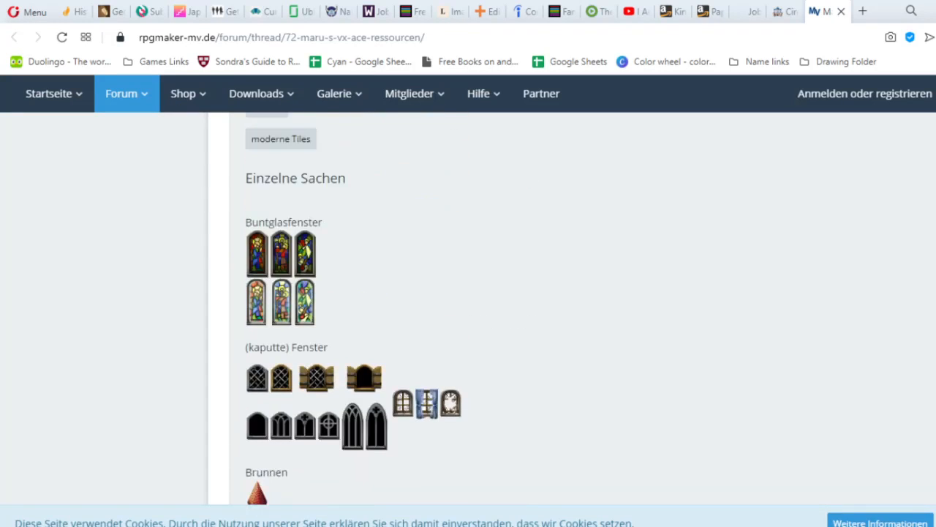
{"action": "scroll", "coordinate": [468, 307], "scroll_direction": "down", "scroll_amount": 4}
{"action": "scroll", "coordinate": [468, 307], "scroll_direction": "up", "scroll_amount": 4}
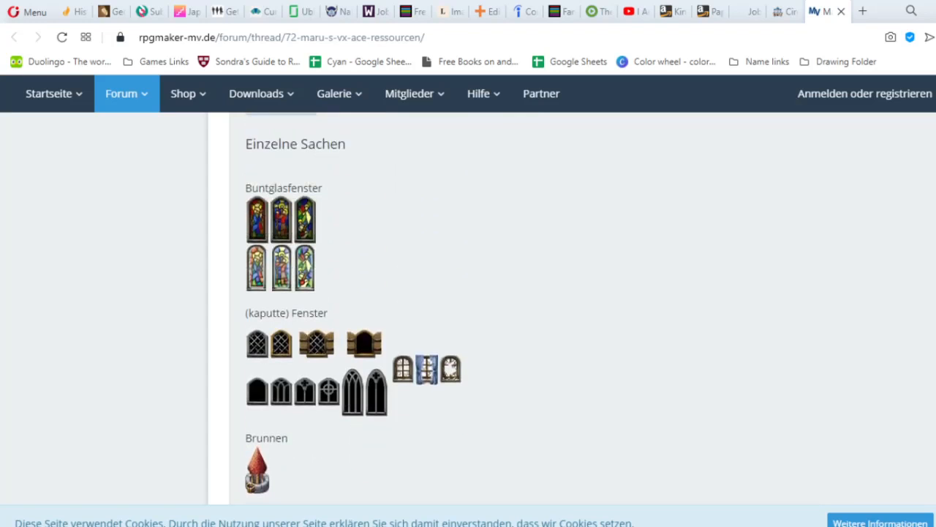
{"action": "scroll", "coordinate": [468, 307], "scroll_direction": "up", "scroll_amount": 6}
{"action": "scroll", "coordinate": [468, 307], "scroll_direction": "down", "scroll_amount": 7}
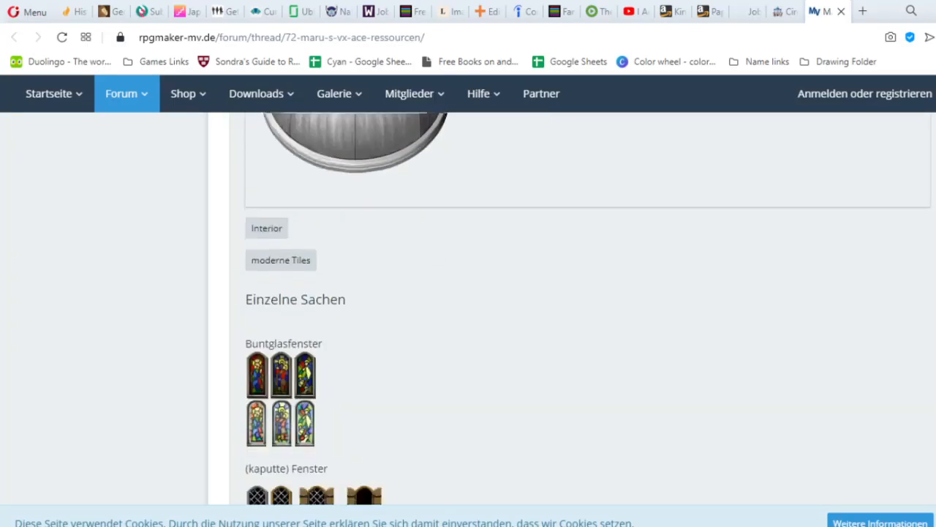
Save the Buntglasfenster stained-glass window image as a PNG with its default file name.
{"action": "scroll", "coordinate": [468, 307], "scroll_direction": "up", "scroll_amount": 2}
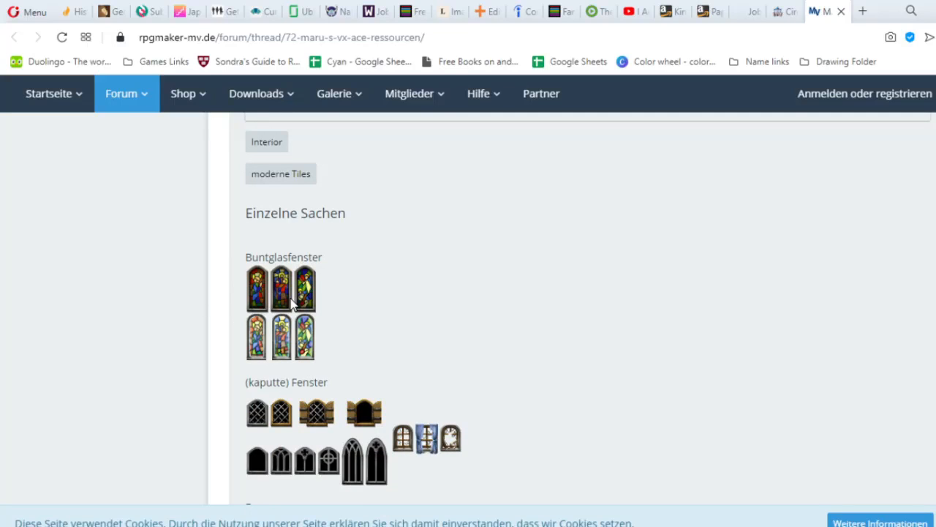
{"action": "right_click", "coordinate": [291, 304]}
{"action": "left_click", "coordinate": [384, 326]}
{"action": "left_click", "coordinate": [389, 335]}
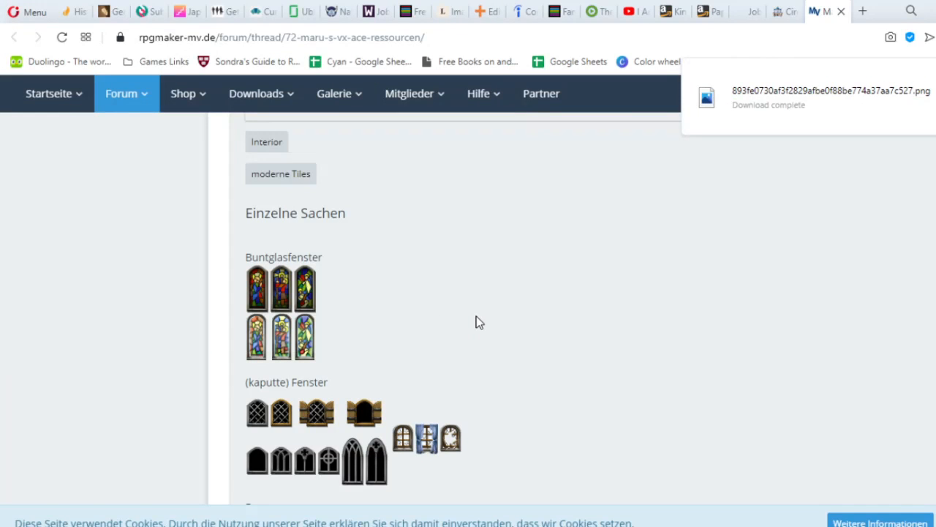
Expand the Interior section and review its tilesets, from Inneneinrichtung through Royal/Schloss and Bibliothek to Zeltinneres.
{"action": "scroll", "coordinate": [535, 300], "scroll_direction": "up", "scroll_amount": 5}
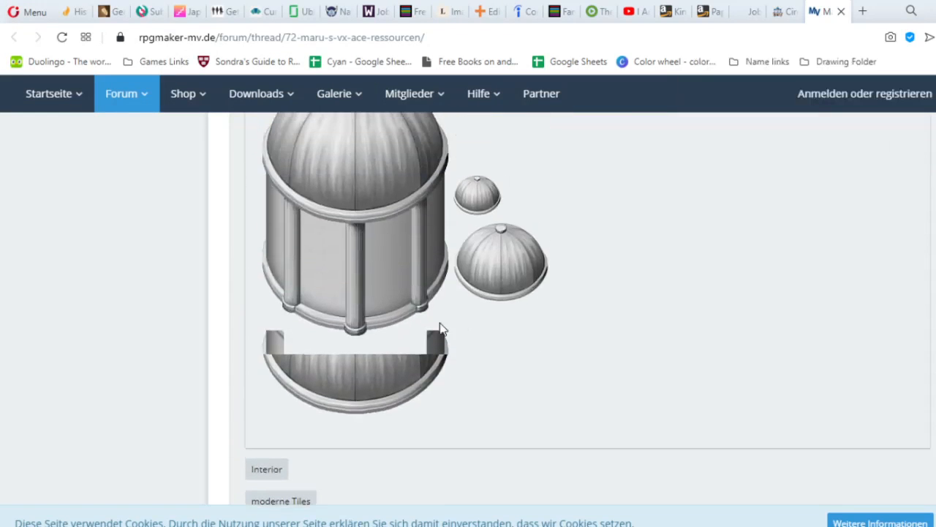
{"action": "left_click", "coordinate": [265, 473]}
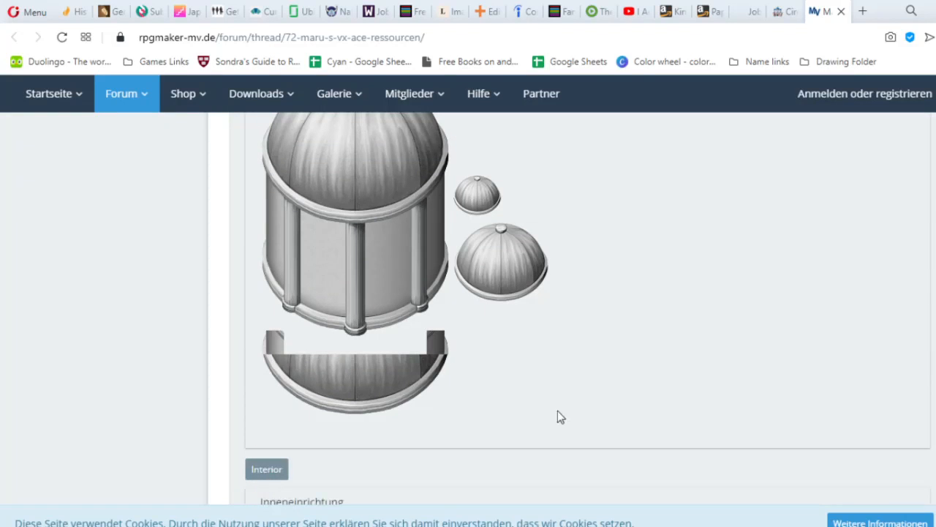
{"action": "scroll", "coordinate": [557, 417], "scroll_direction": "down", "scroll_amount": 5}
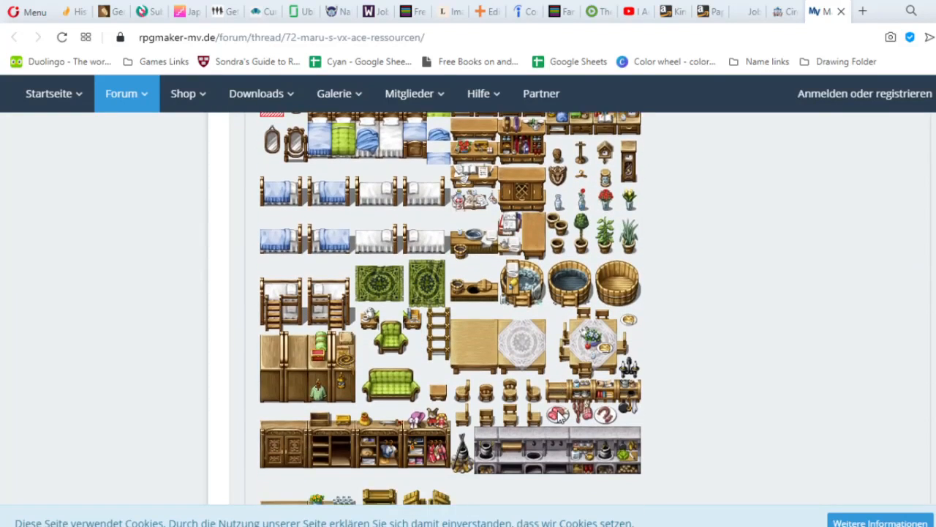
{"action": "scroll", "coordinate": [557, 414], "scroll_direction": "down", "scroll_amount": 2}
{"action": "scroll", "coordinate": [557, 414], "scroll_direction": "down", "scroll_amount": 5}
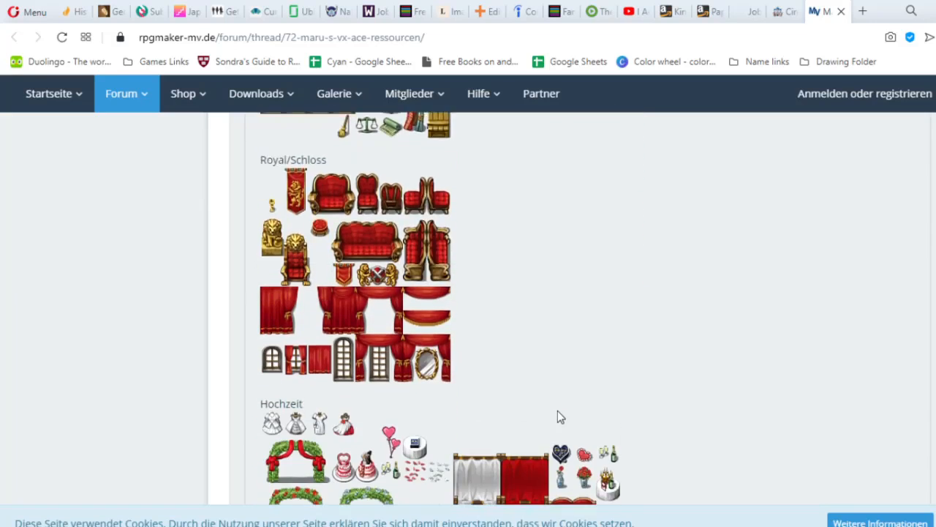
{"action": "scroll", "coordinate": [558, 417], "scroll_direction": "down", "scroll_amount": 10}
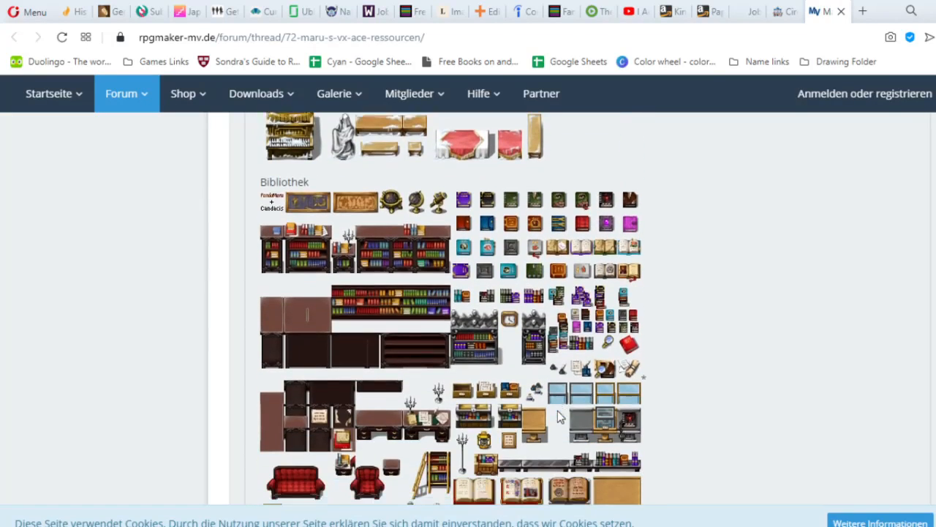
{"action": "scroll", "coordinate": [558, 417], "scroll_direction": "down", "scroll_amount": 10}
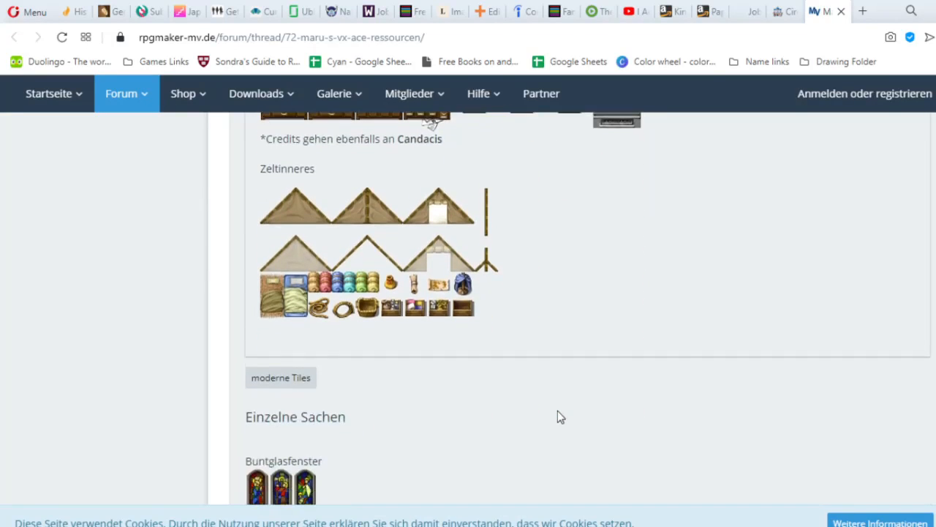
{"action": "scroll", "coordinate": [557, 417], "scroll_direction": "up", "scroll_amount": 1}
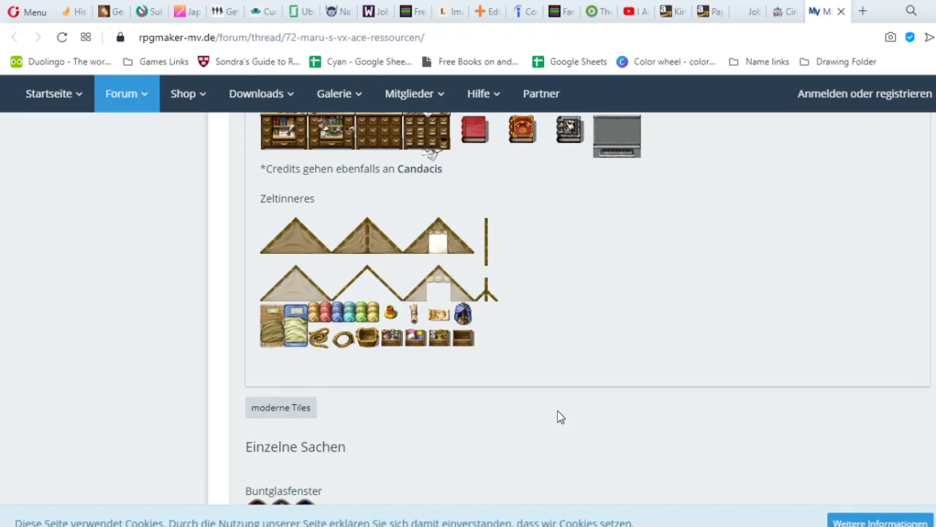
{"action": "scroll", "coordinate": [557, 417], "scroll_direction": "up", "scroll_amount": 1}
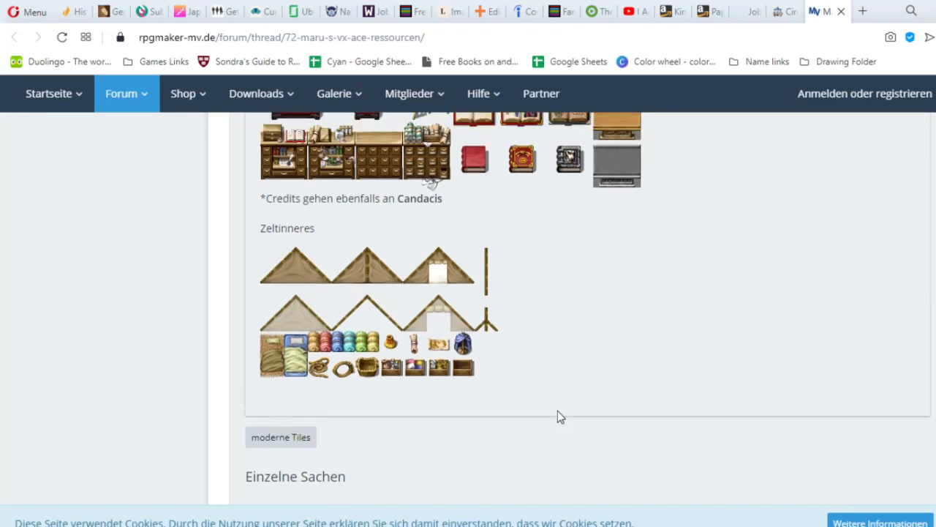
{"action": "scroll", "coordinate": [558, 413], "scroll_direction": "up", "scroll_amount": 3}
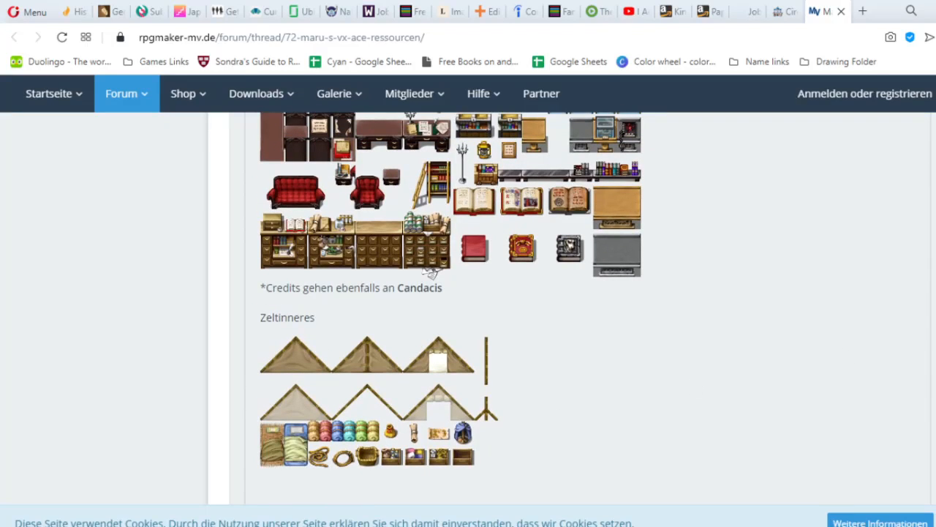
Go back from the interior tilesets to the exterior Zelte section and look over its two tents.
{"action": "scroll", "coordinate": [432, 272], "scroll_direction": "up", "scroll_amount": 15}
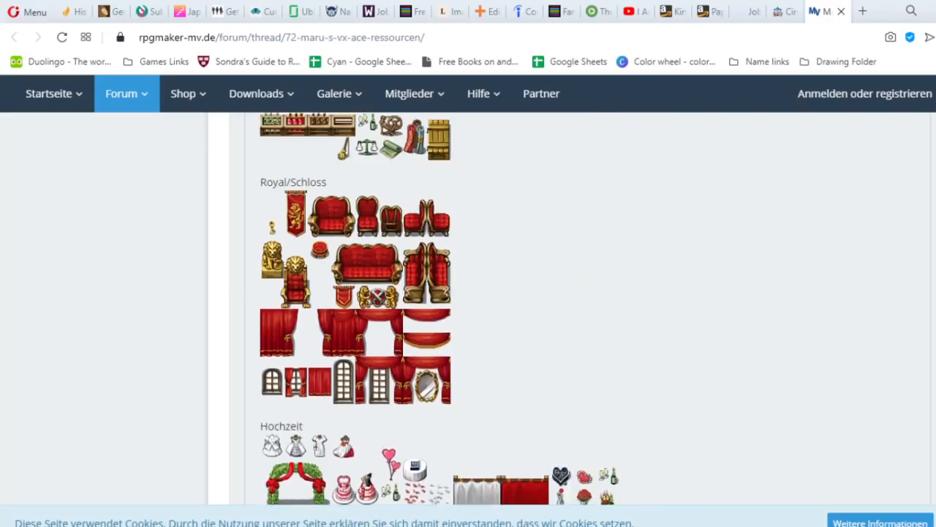
{"action": "scroll", "coordinate": [468, 308], "scroll_direction": "up", "scroll_amount": 20}
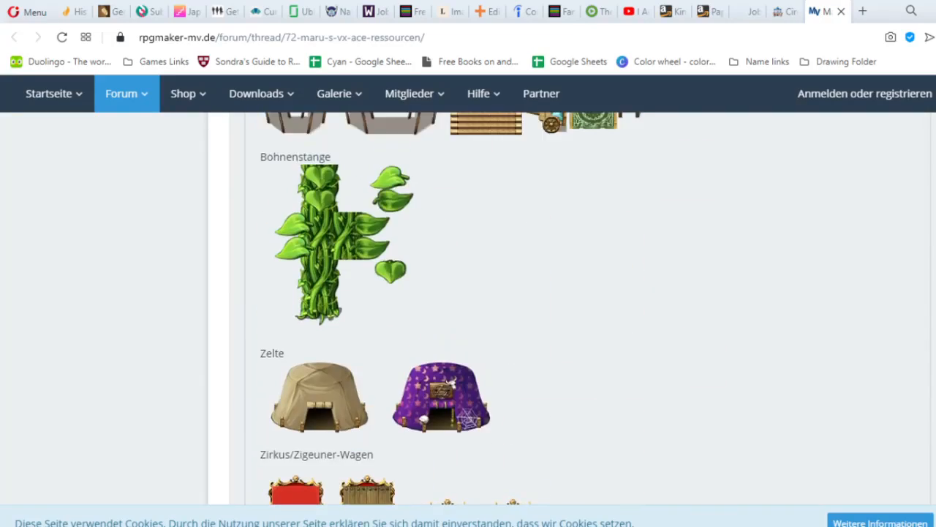
{"action": "scroll", "coordinate": [468, 307], "scroll_direction": "up", "scroll_amount": 2}
{"action": "scroll", "coordinate": [468, 307], "scroll_direction": "down", "scroll_amount": 10}
{"action": "scroll", "coordinate": [468, 308], "scroll_direction": "up", "scroll_amount": 7}
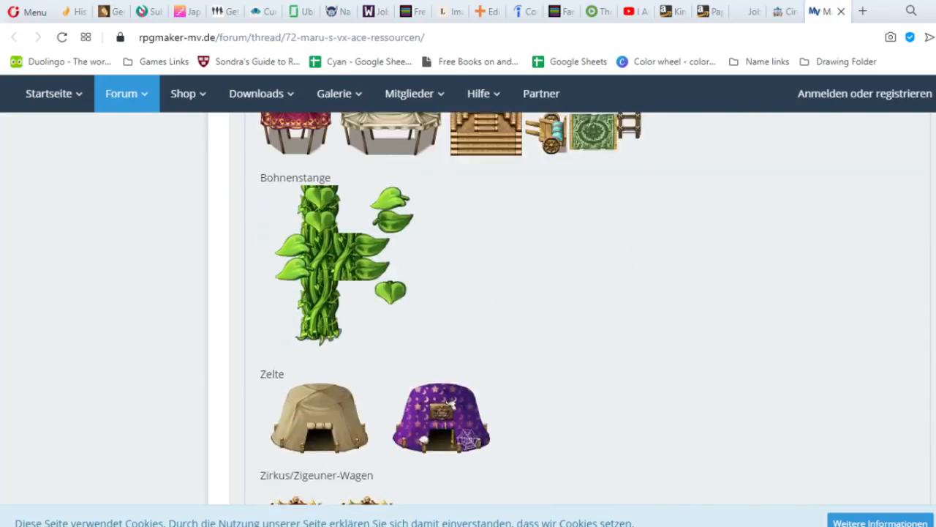
{"action": "scroll", "coordinate": [468, 307], "scroll_direction": "down", "scroll_amount": 1}
{"action": "scroll", "coordinate": [468, 307], "scroll_direction": "down", "scroll_amount": 3}
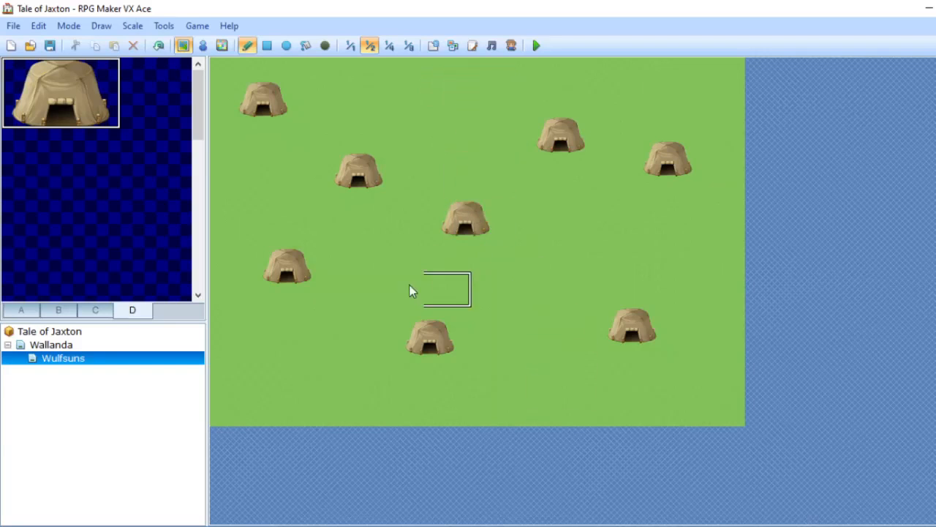
Show the map at 1/1 scale and place a copy of the upper-left tent's lower-right section diagonally below that tent.
{"action": "right_click", "coordinate": [358, 179]}
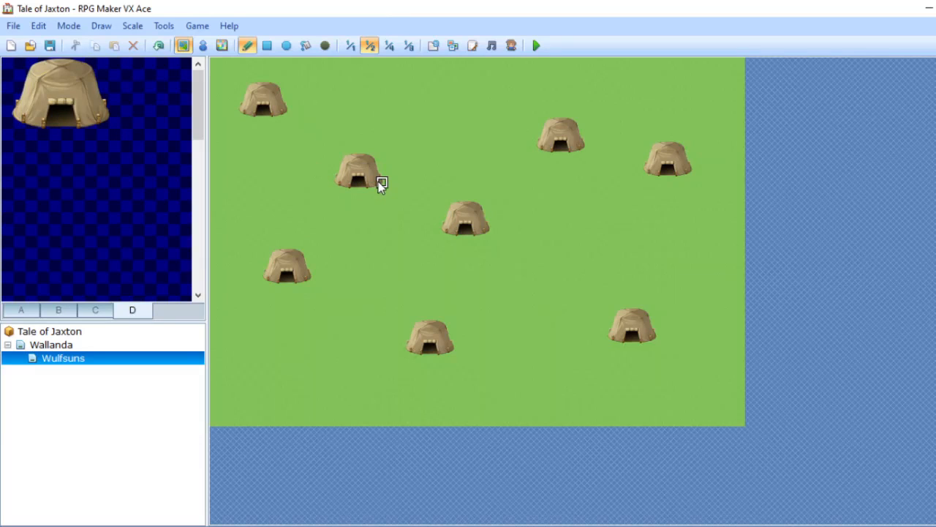
{"action": "right_click_drag", "start_coordinate": [378, 181], "coordinate": [359, 174]}
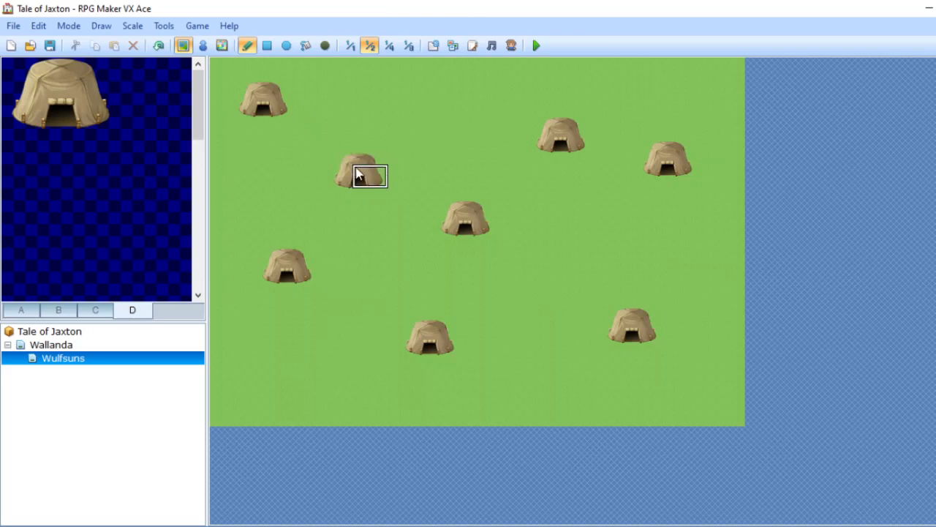
{"action": "left_click", "coordinate": [351, 46]}
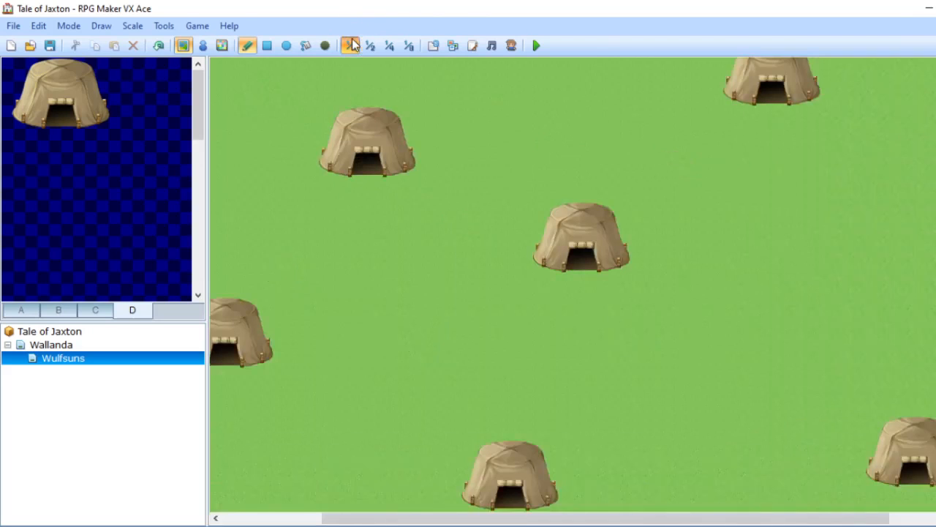
{"action": "left_click", "coordinate": [390, 188]}
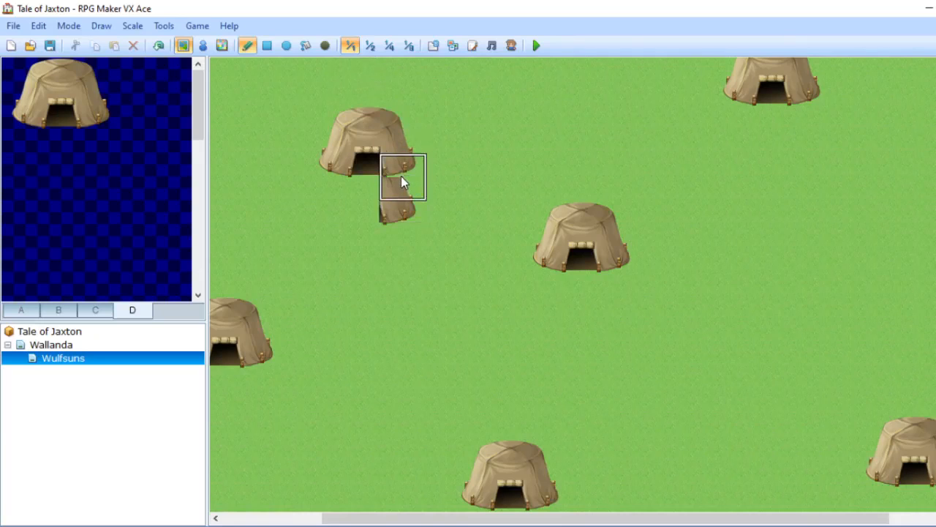
{"action": "key", "text": "ctrl+z"}
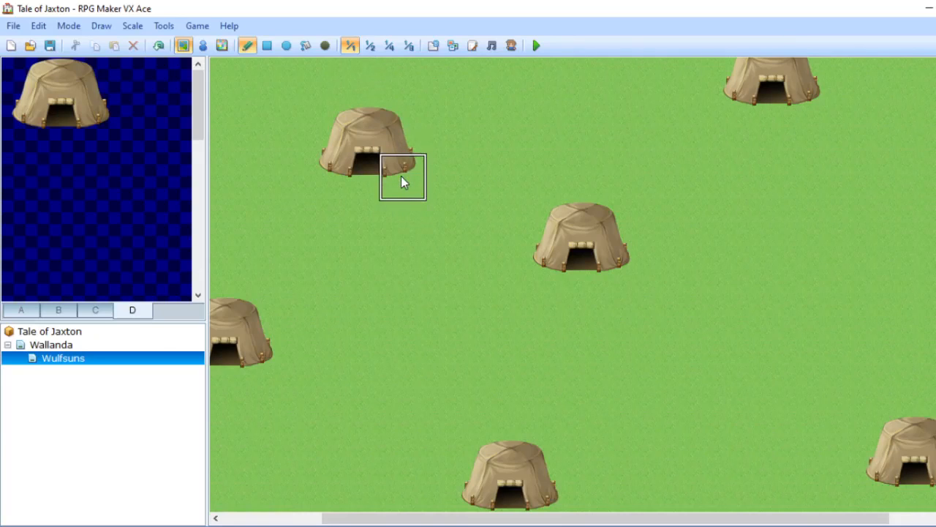
{"action": "left_click", "coordinate": [403, 191]}
{"action": "key", "text": "ctrl+z"}
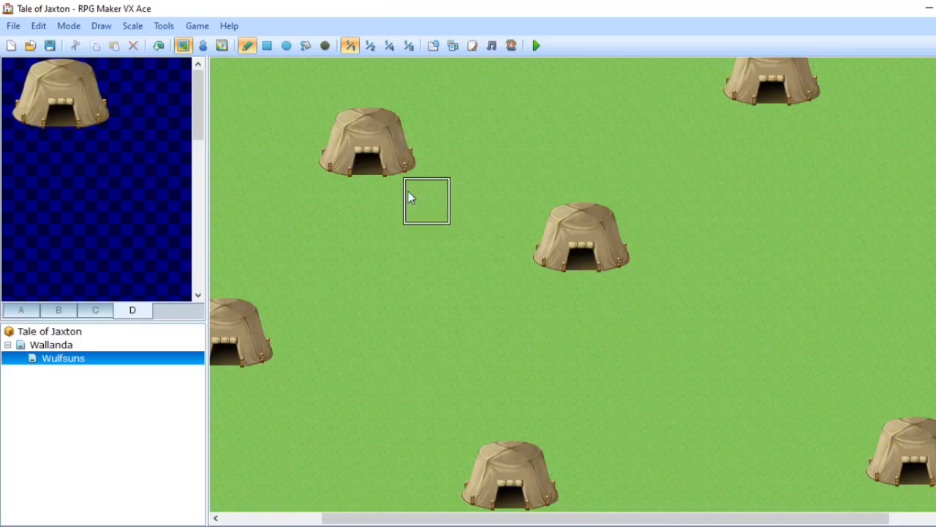
{"action": "left_click", "coordinate": [414, 196]}
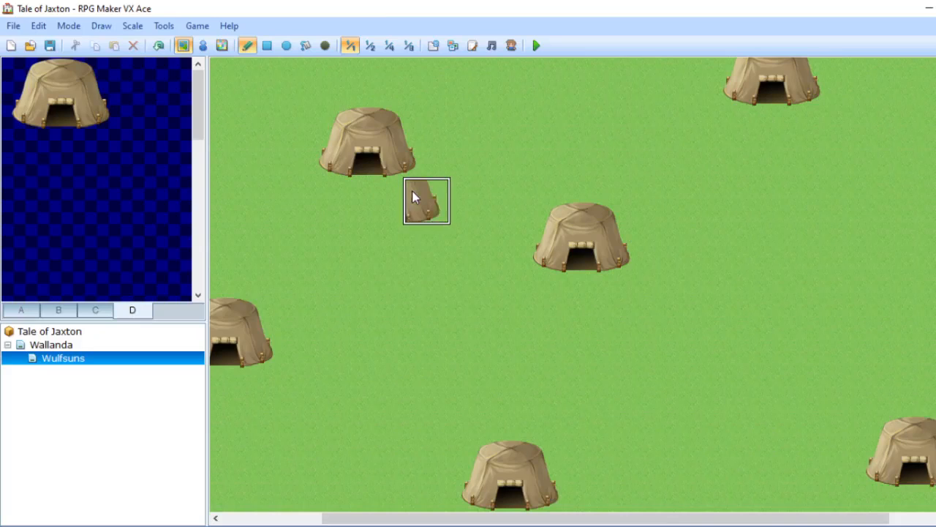
Copy a single side-wall tile from the upper-left tent and stack it directly above the placed lower-right section.
{"action": "right_click", "coordinate": [400, 145]}
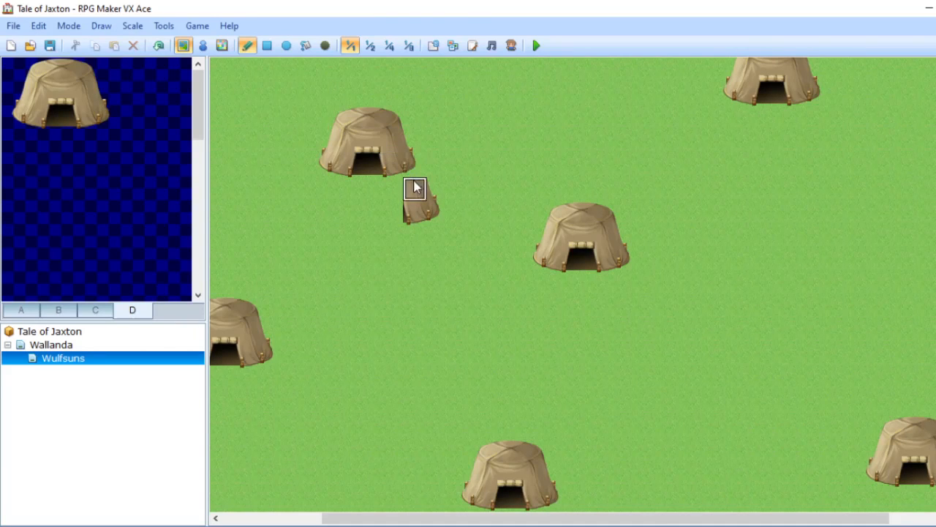
{"action": "left_click", "coordinate": [412, 173]}
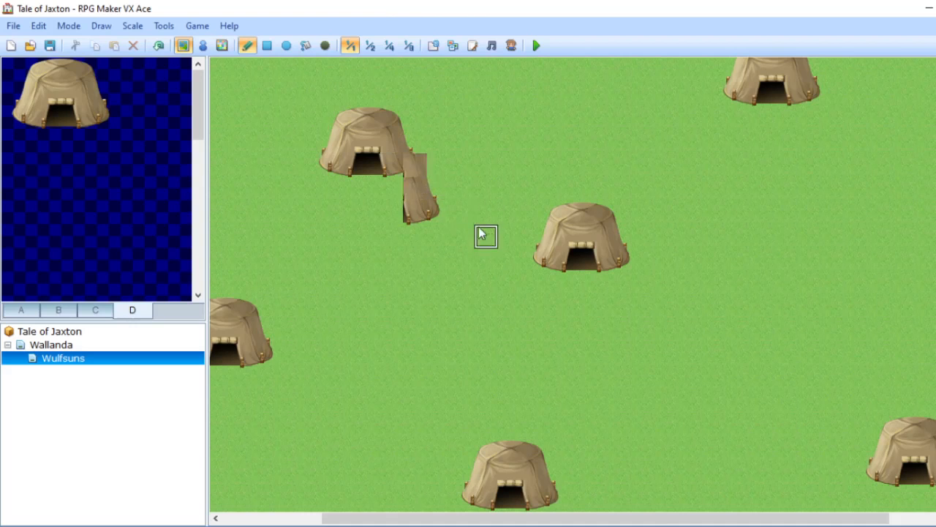
{"action": "key", "text": "ctrl+z"}
{"action": "left_click", "coordinate": [412, 164]}
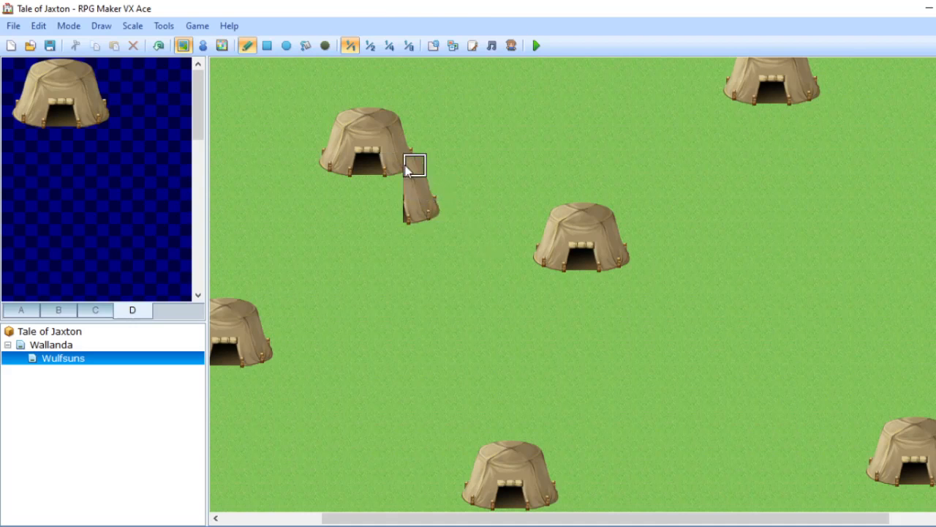
{"action": "key", "text": "ctrl+z"}
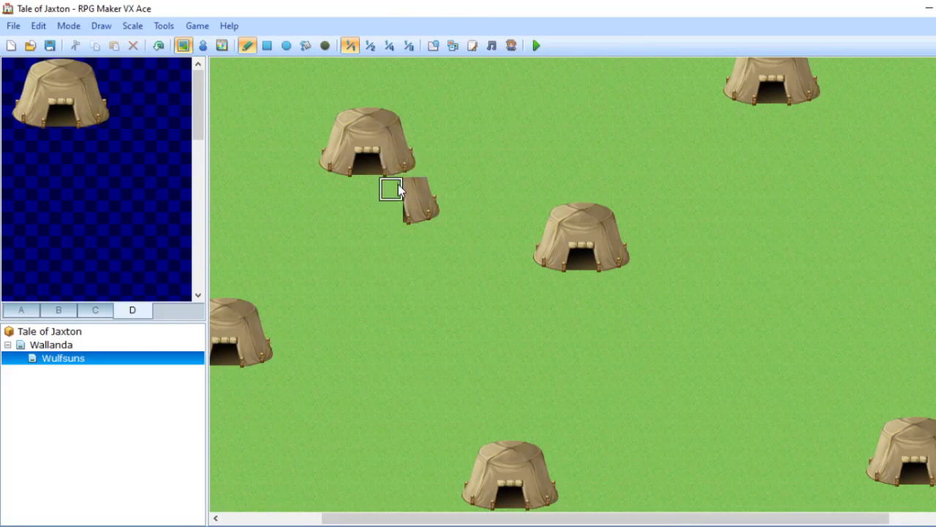
{"action": "left_click", "coordinate": [400, 190]}
{"action": "key", "text": "ctrl+z"}
{"action": "left_click", "coordinate": [411, 163]}
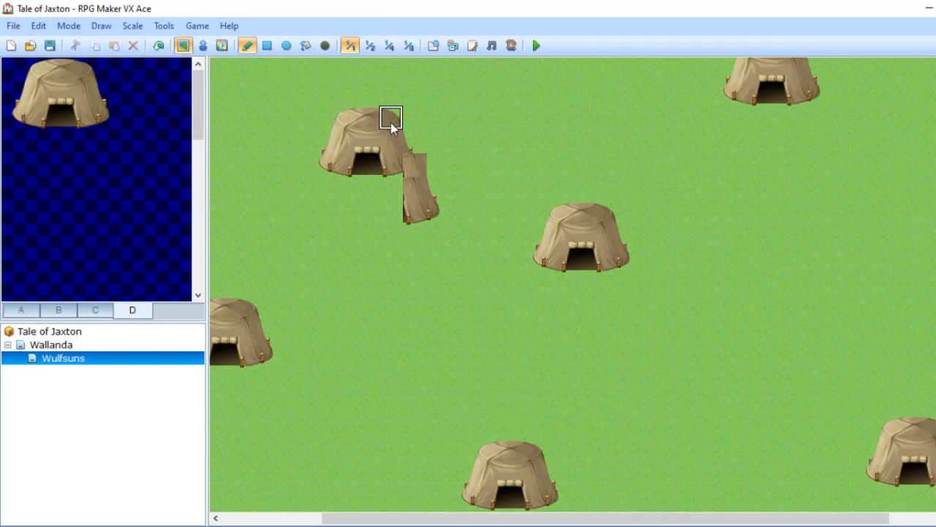
Add a copied three-tile roof row above the wall, filling in the wall beneath with side and door-top tent tiles.
{"action": "right_click_drag", "start_coordinate": [390, 123], "coordinate": [348, 114]}
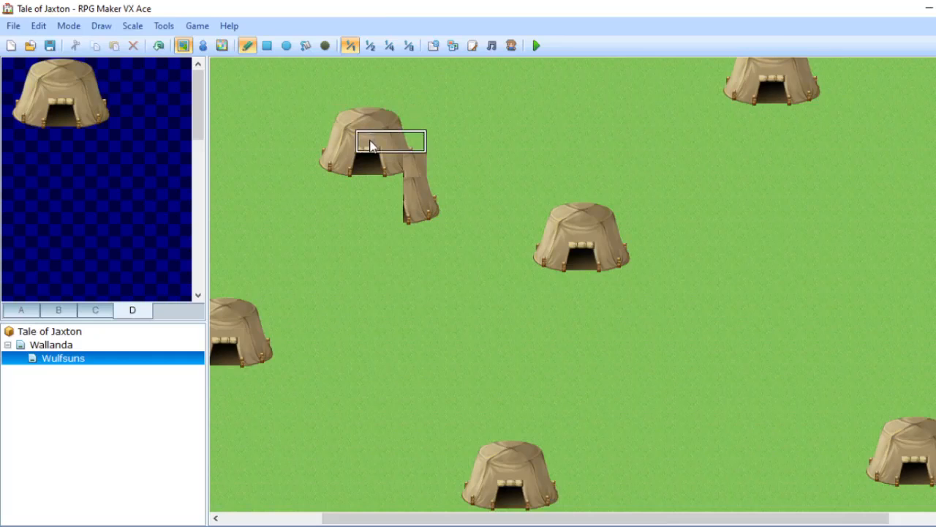
{"action": "left_click", "coordinate": [371, 145]}
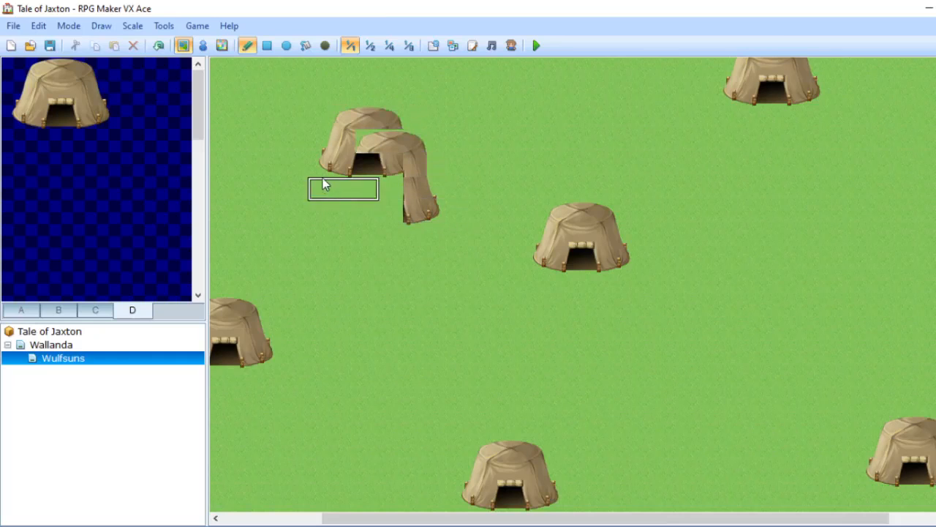
{"action": "right_click", "coordinate": [341, 150]}
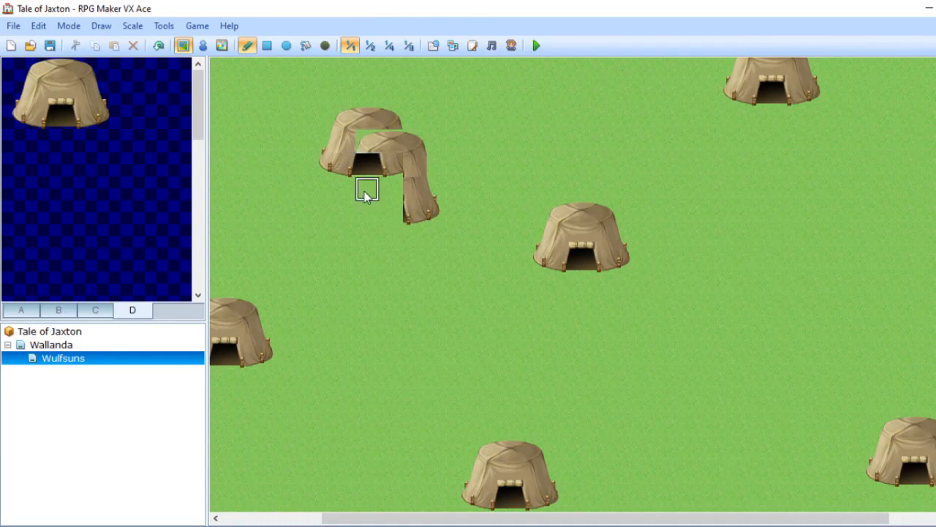
{"action": "left_click", "coordinate": [368, 167]}
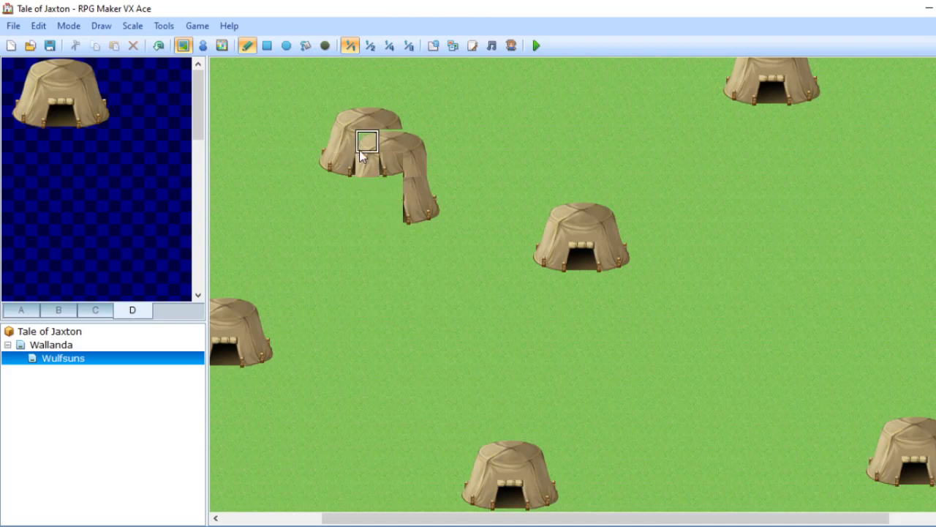
{"action": "left_click", "coordinate": [61, 93]}
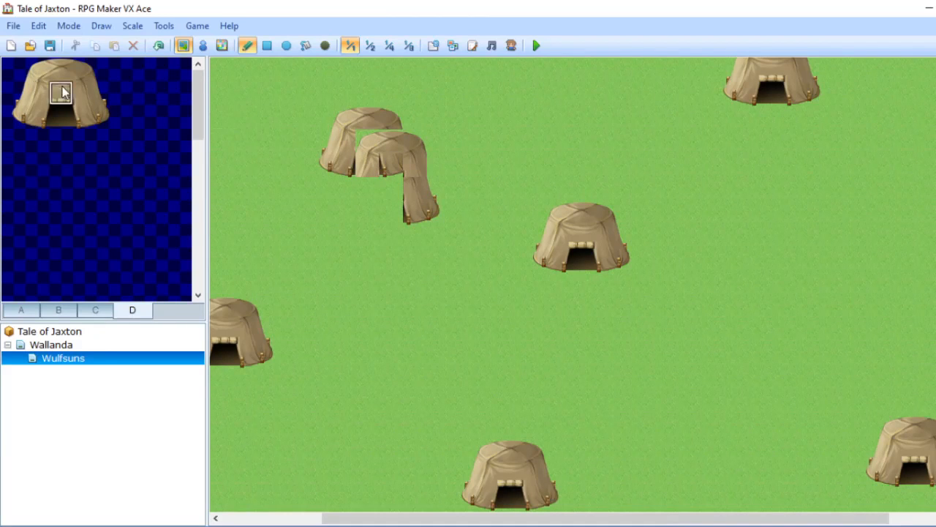
{"action": "left_click", "coordinate": [399, 181]}
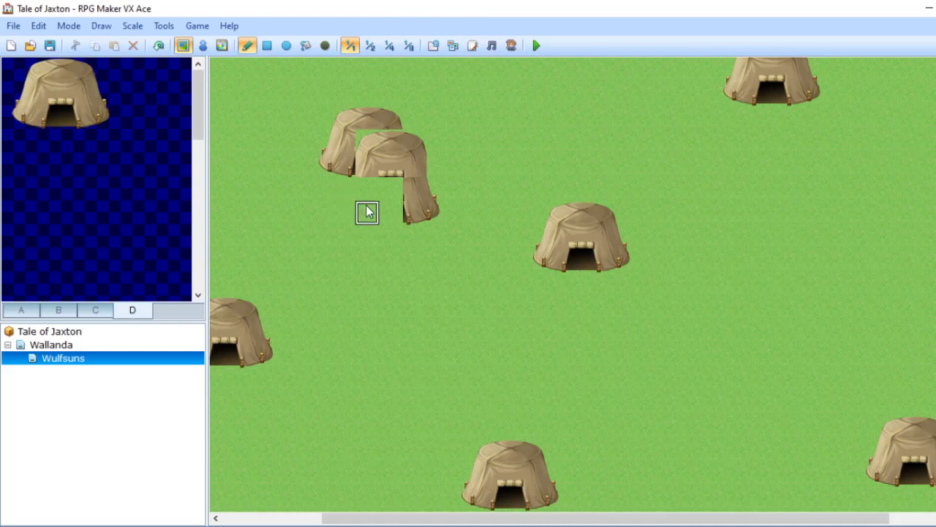
Place the tent's lower-left section under the taller tent's wall and erase the original tent's remains with empty ground.
{"action": "left_click", "coordinate": [366, 212]}
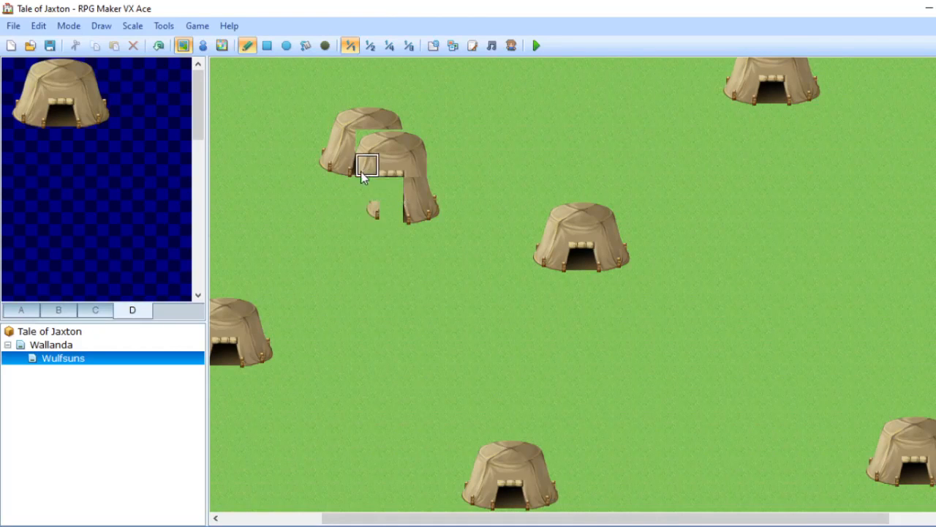
{"action": "key", "text": "ctrl+z"}
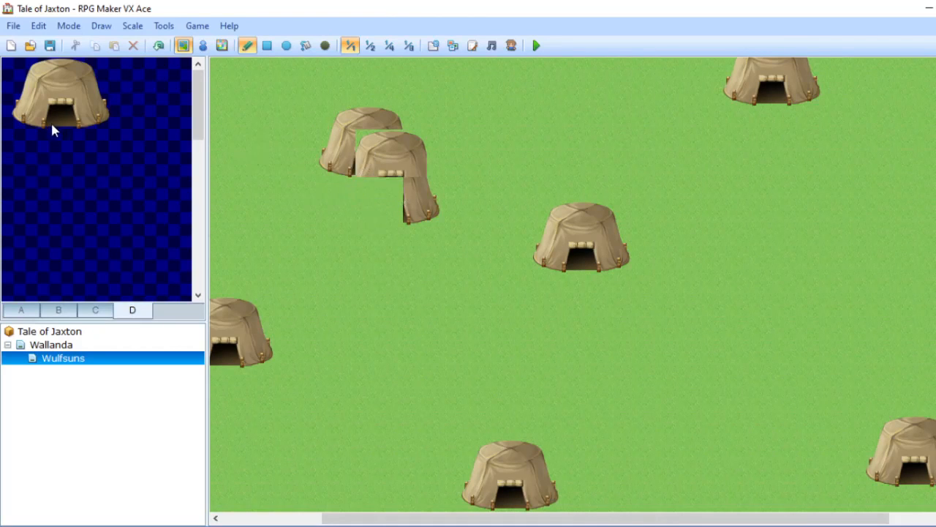
{"action": "left_click_drag", "start_coordinate": [39, 115], "coordinate": [24, 105]}
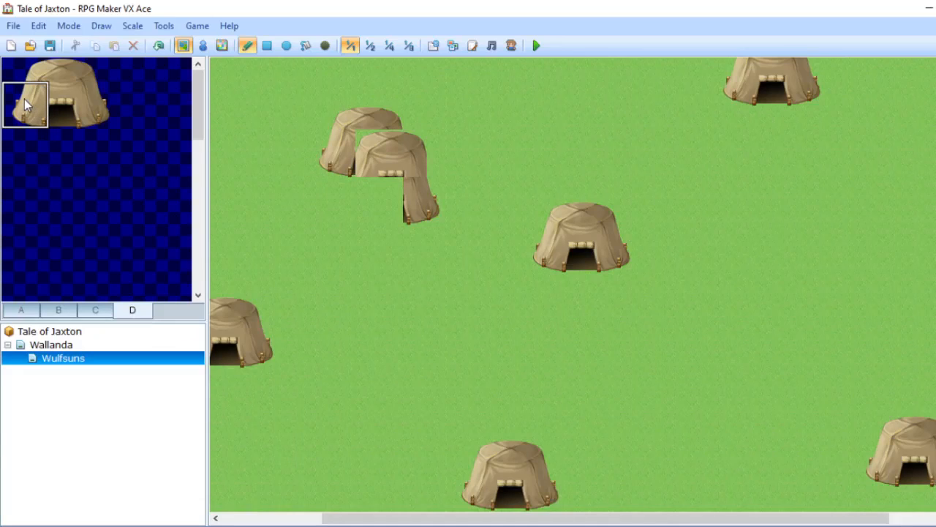
{"action": "left_click", "coordinate": [348, 203]}
{"action": "left_click", "coordinate": [373, 138]}
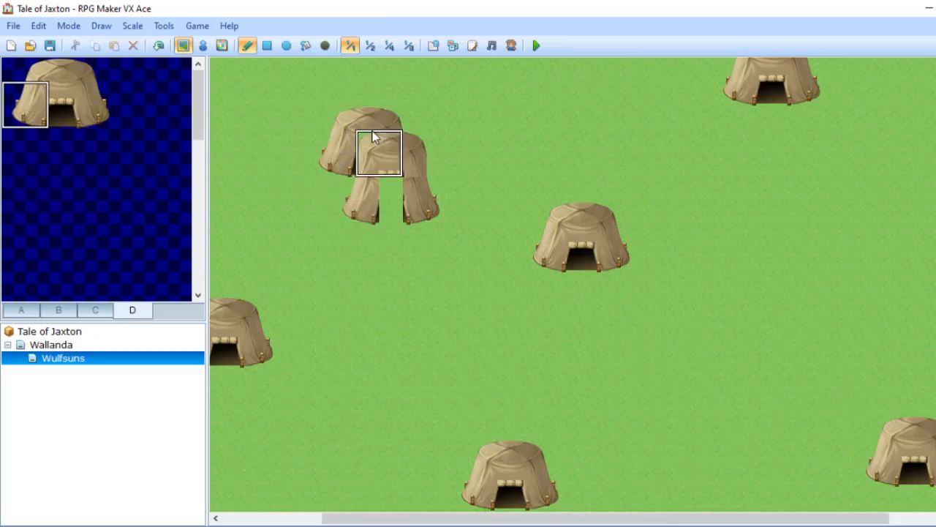
{"action": "right_click", "coordinate": [296, 145]}
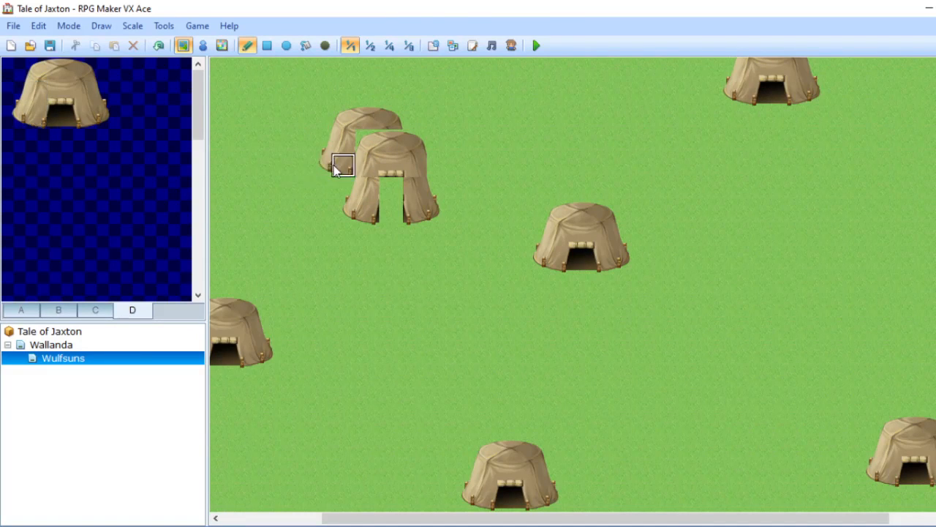
{"action": "mouse_move", "coordinate": [335, 168]}
{"action": "left_mouse_down"}
{"action": "mouse_move", "coordinate": [343, 117]}
{"action": "mouse_move", "coordinate": [320, 144]}
{"action": "mouse_move", "coordinate": [329, 163]}
{"action": "mouse_move", "coordinate": [355, 119]}
{"action": "mouse_move", "coordinate": [414, 121]}
{"action": "left_mouse_up"}
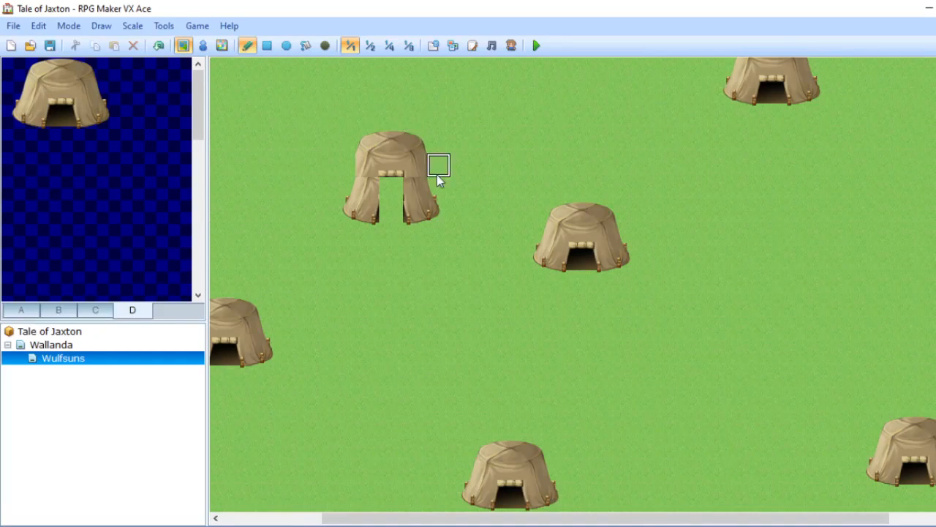
Put the tent's dark entrance tile at the base of the taller tent's doorway and try it in the gap above.
{"action": "left_click", "coordinate": [62, 117]}
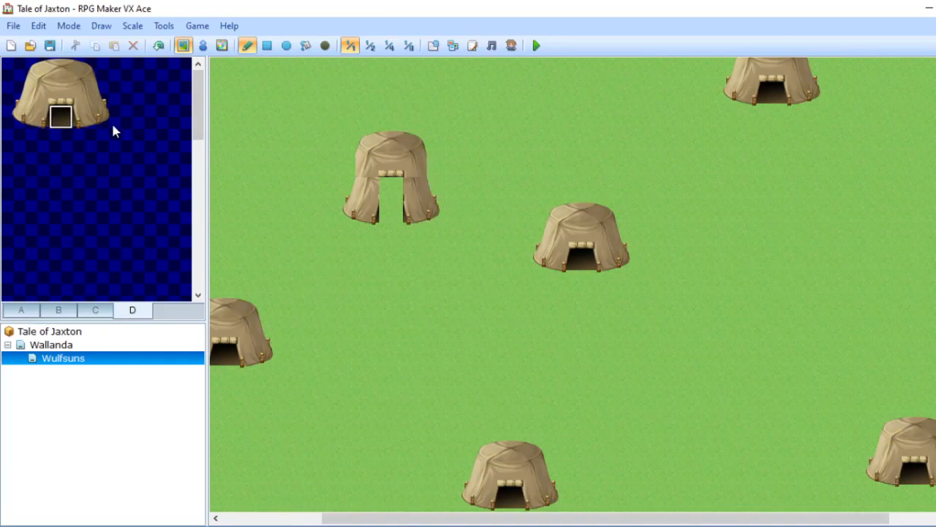
{"action": "left_click", "coordinate": [393, 213]}
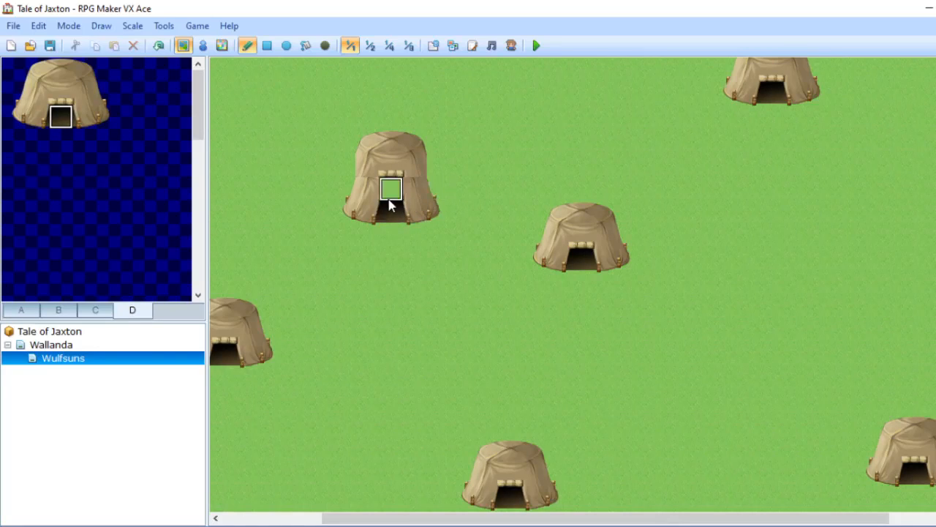
{"action": "left_click", "coordinate": [80, 123]}
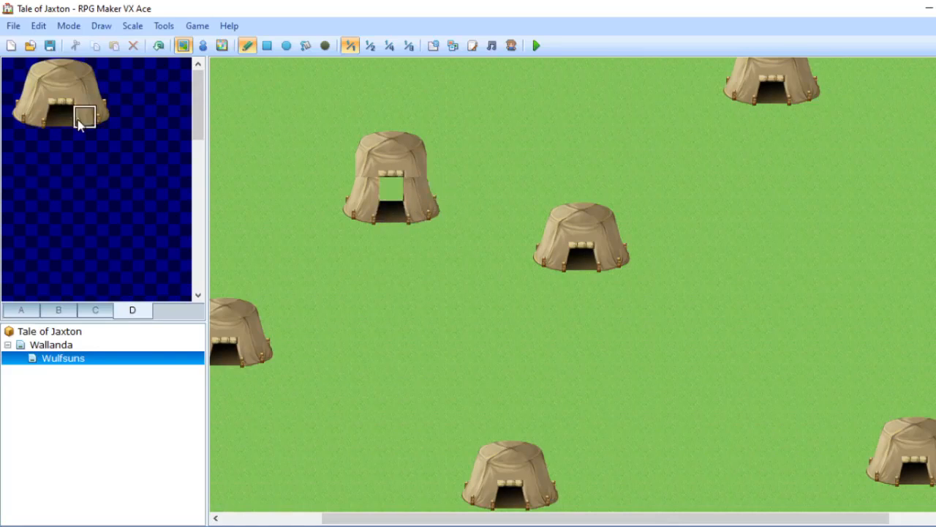
{"action": "left_click", "coordinate": [60, 120]}
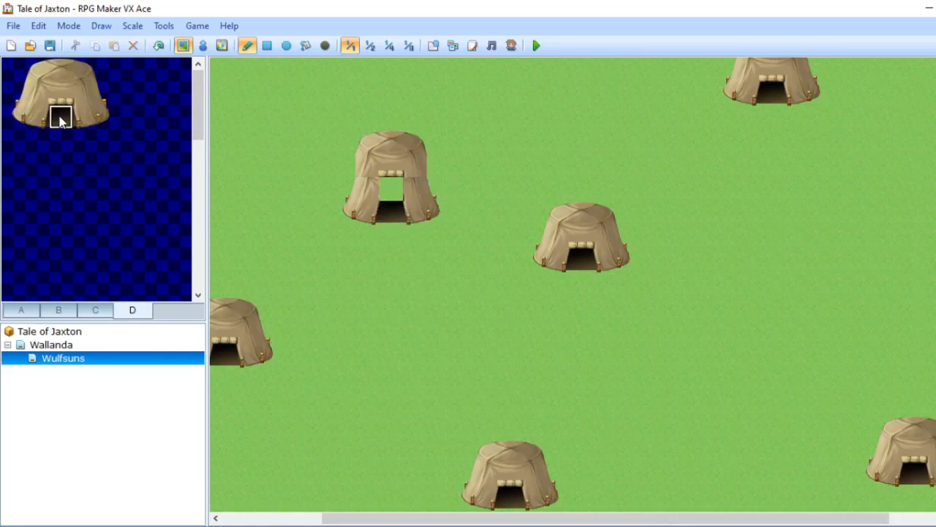
{"action": "left_click", "coordinate": [392, 189]}
{"action": "key", "text": "ctrl+z"}
Fill both tiles of the taller tent's doorway with black tiles from tileset B.
{"action": "left_click", "coordinate": [59, 310]}
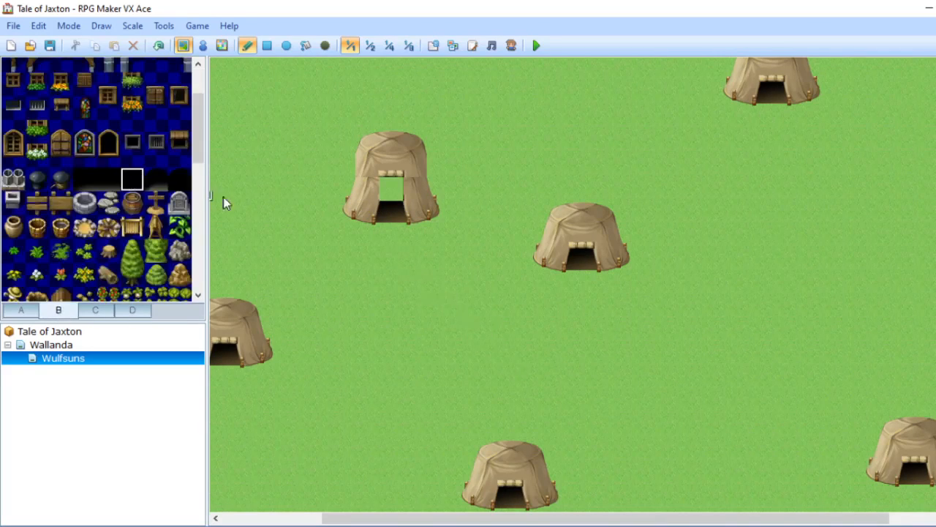
{"action": "left_click", "coordinate": [392, 190]}
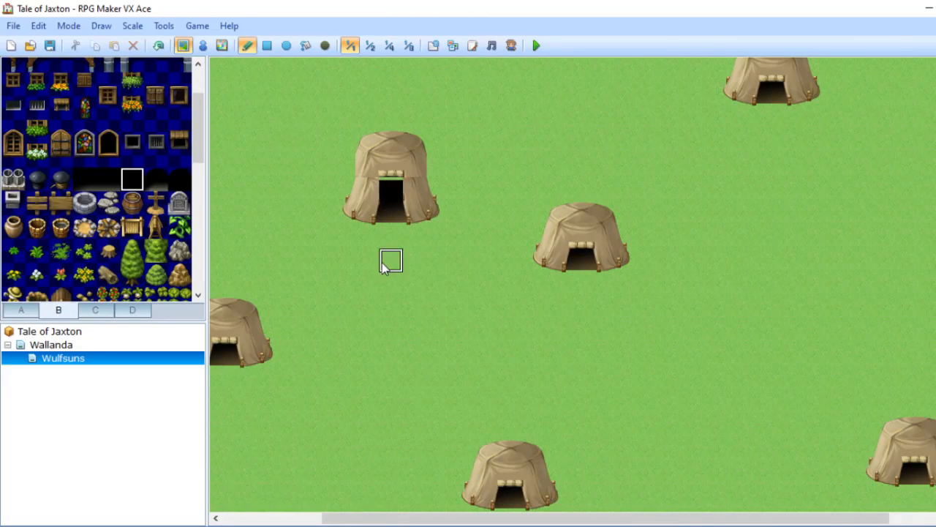
{"action": "left_click", "coordinate": [108, 179]}
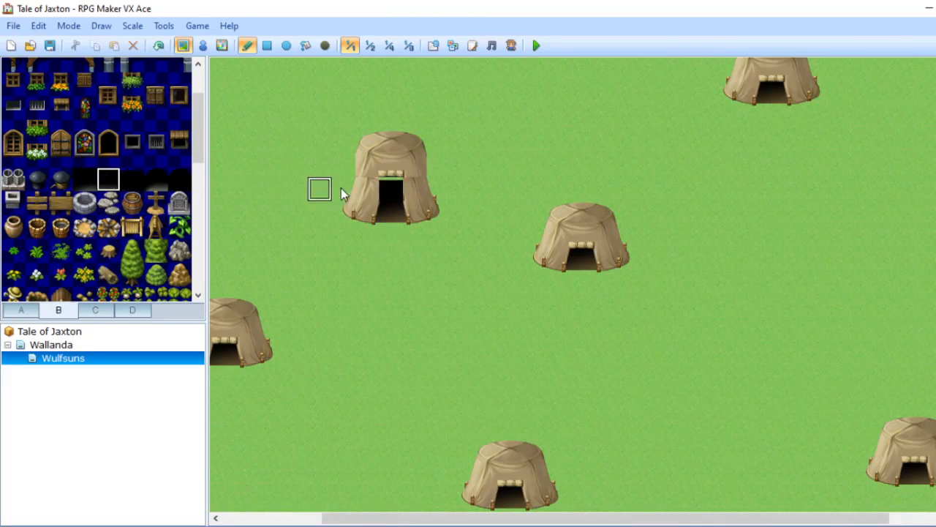
{"action": "left_click", "coordinate": [397, 220]}
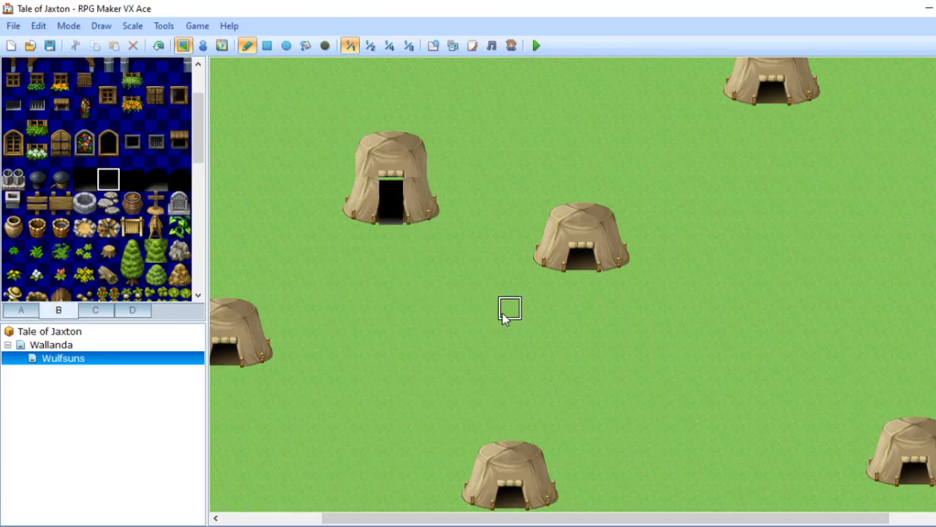
Undo the taller-tent edits back to the original tent and erase the leftover tent tiles beside it with empty ground.
{"action": "key", "text": "ctrl+z"}
{"action": "key", "text": "ctrl+z"}
{"action": "key", "text": "ctrl+z"}
{"action": "key", "text": "ctrl+z"}
{"action": "key", "text": "ctrl+z"}
{"action": "key", "text": "ctrl+z"}
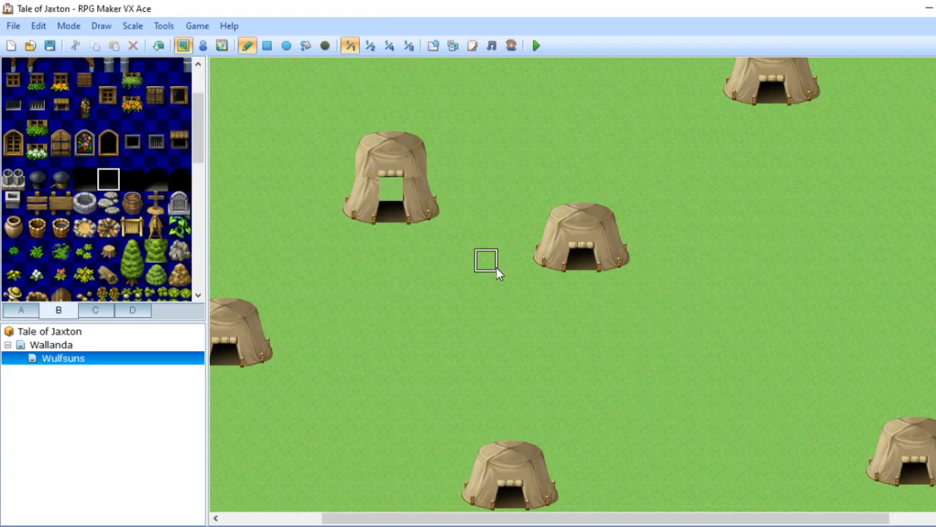
{"action": "key", "text": "ctrl+z"}
{"action": "key", "text": "ctrl+z"}
{"action": "key", "text": "ctrl+z"}
{"action": "key", "text": "ctrl+z"}
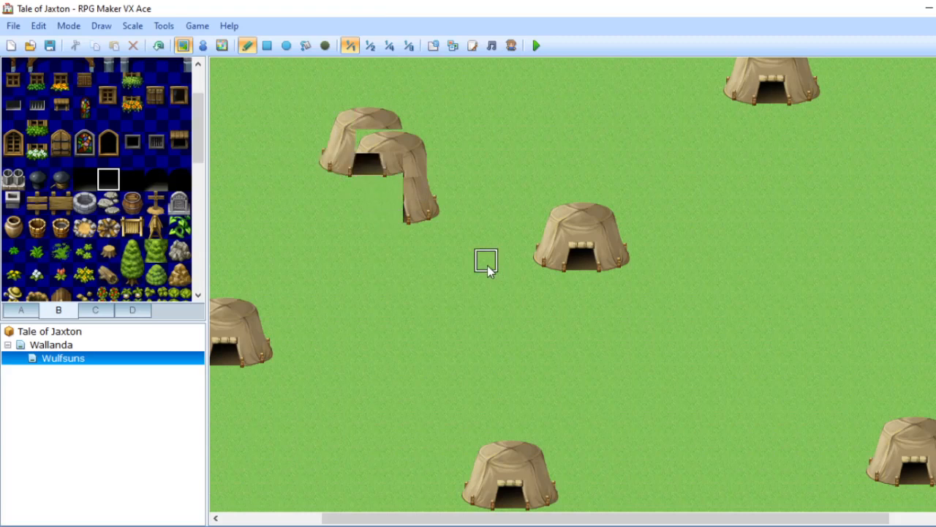
{"action": "right_click", "coordinate": [500, 170]}
{"action": "left_click_drag", "start_coordinate": [455, 190], "coordinate": [419, 211]}
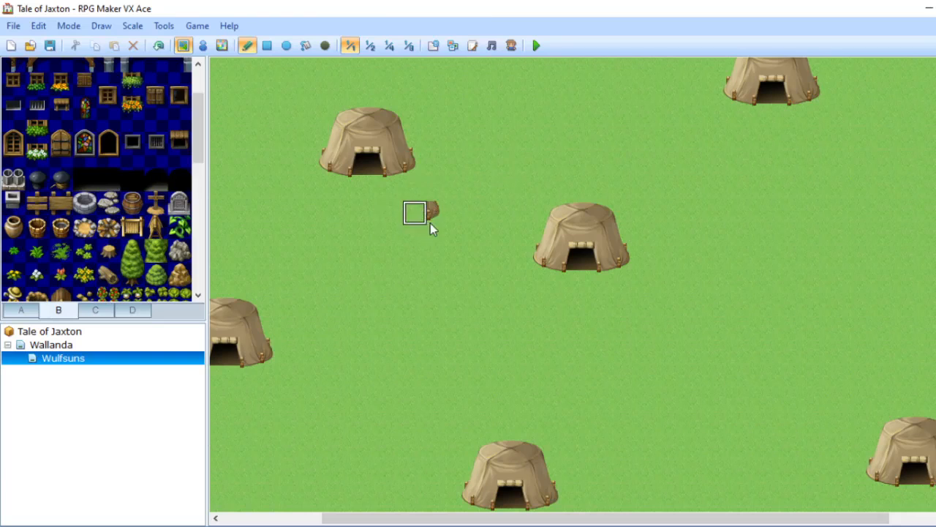
Set the map to 1/2 scale and pick the two-tile evergreen tree in tileset B with the Rectangle tool active.
{"action": "left_click", "coordinate": [370, 46]}
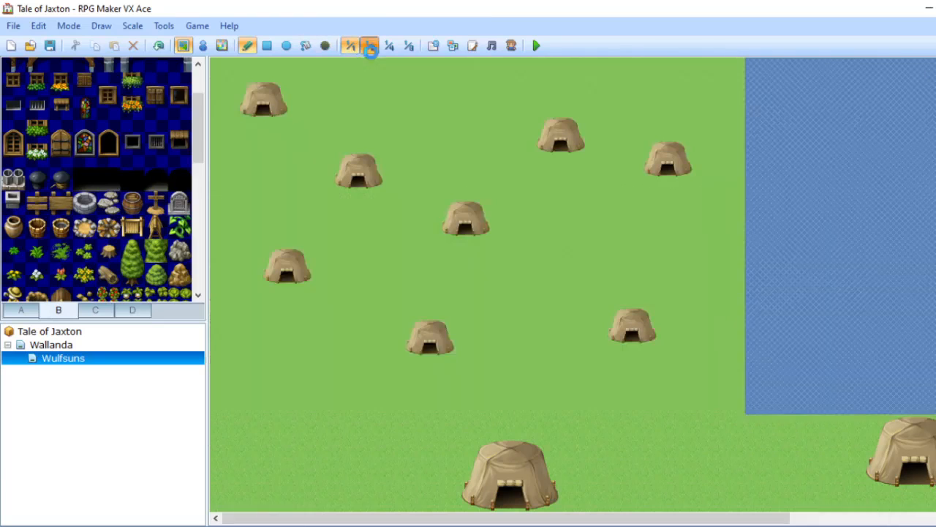
{"action": "left_click", "coordinate": [267, 46]}
{"action": "left_click_drag", "start_coordinate": [132, 249], "coordinate": [144, 285]}
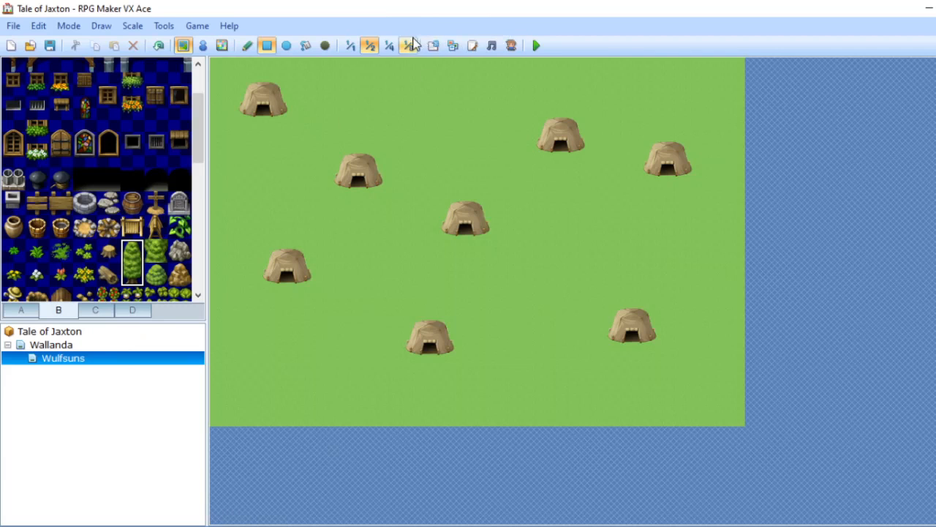
Import the image 6d0feb9876ff409a6c1635fa66c2e8873c6d8216 from the Maps folder into Graphics/Tilesets.
{"action": "left_click", "coordinate": [453, 45]}
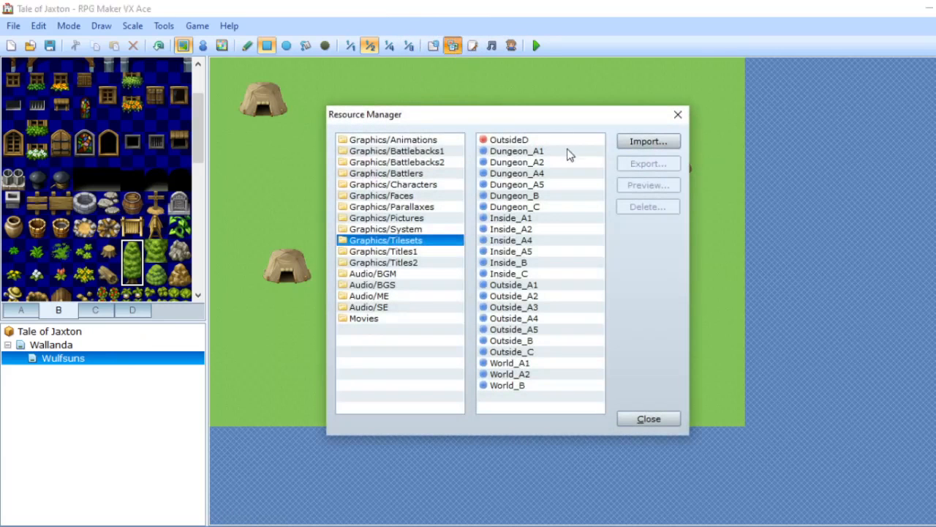
{"action": "left_click", "coordinate": [648, 141]}
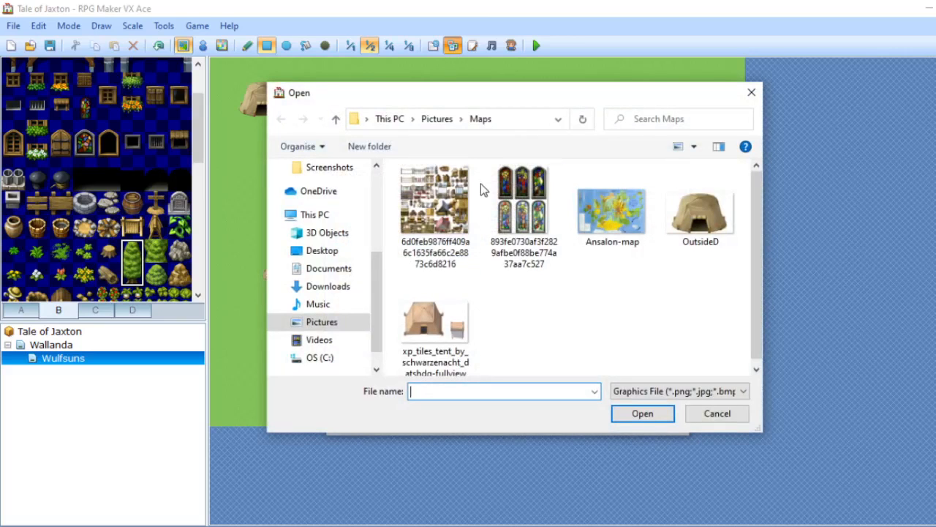
{"action": "left_click", "coordinate": [447, 191]}
{"action": "double_click", "coordinate": [447, 191]}
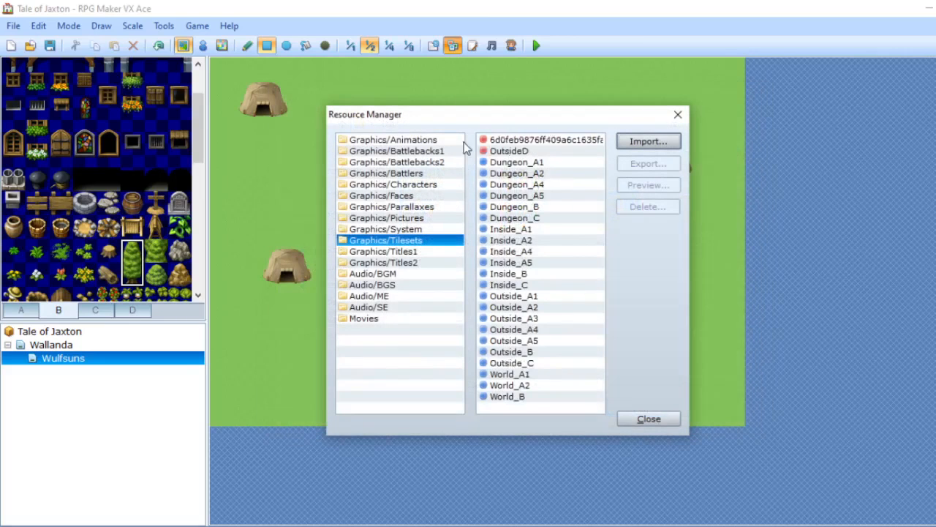
{"action": "left_click", "coordinate": [647, 143]}
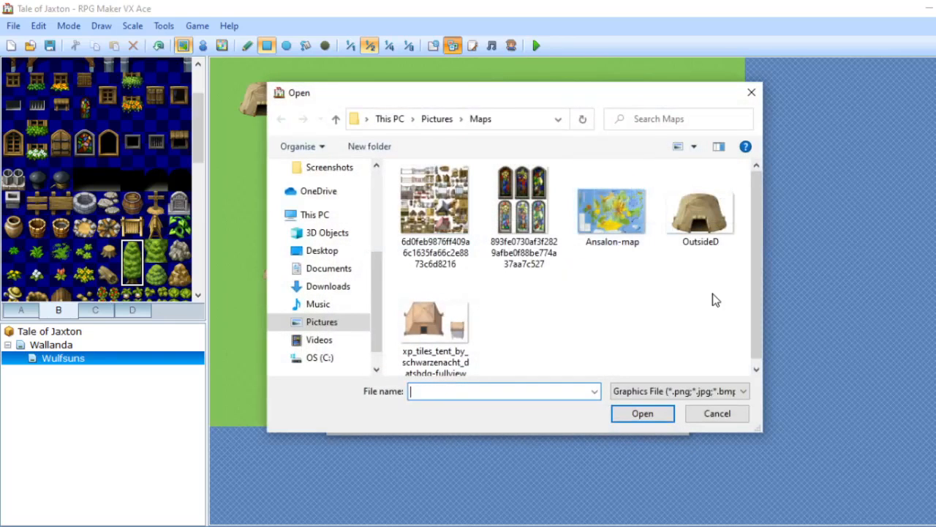
{"action": "left_click", "coordinate": [713, 415]}
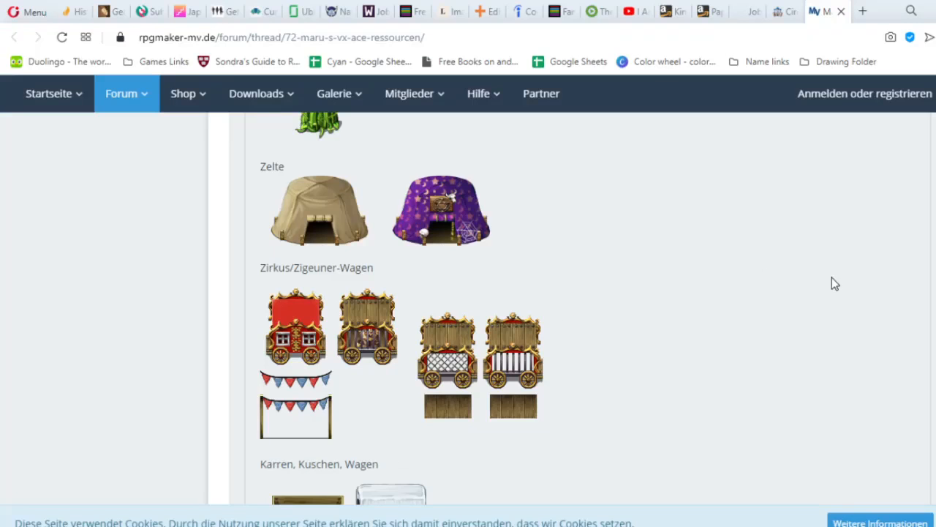
Examine the tileset sheets on the rpgmaker-mv.de resource page in the browser, including the autumn (Herbst) and forest (Wald/Natur) sets.
{"action": "scroll", "coordinate": [468, 307], "scroll_direction": "up", "scroll_amount": 20}
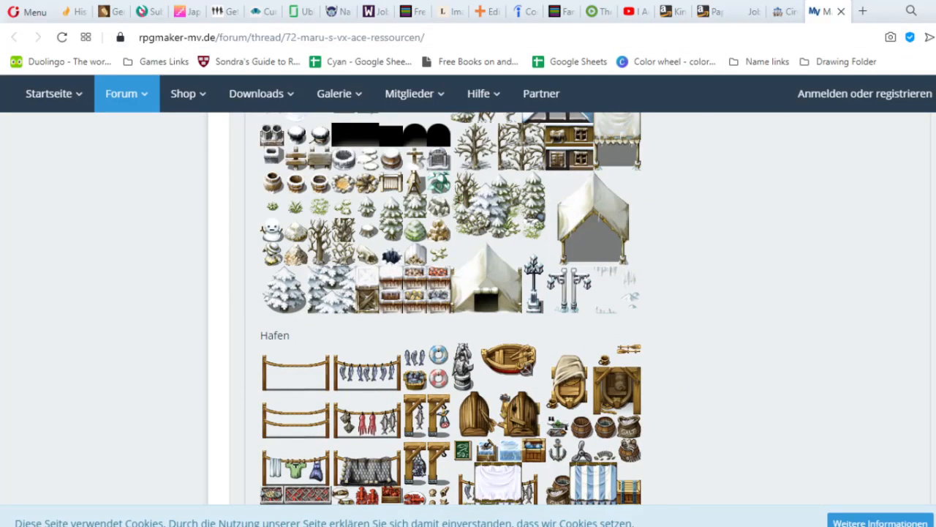
{"action": "scroll", "coordinate": [468, 307], "scroll_direction": "up", "scroll_amount": 18}
{"action": "scroll", "coordinate": [468, 307], "scroll_direction": "down", "scroll_amount": 6}
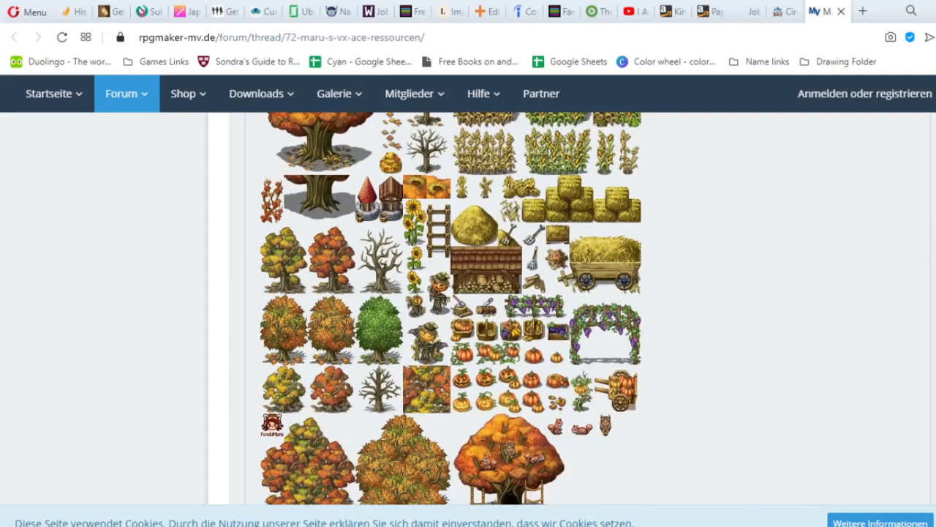
{"action": "scroll", "coordinate": [469, 307], "scroll_direction": "up", "scroll_amount": 1}
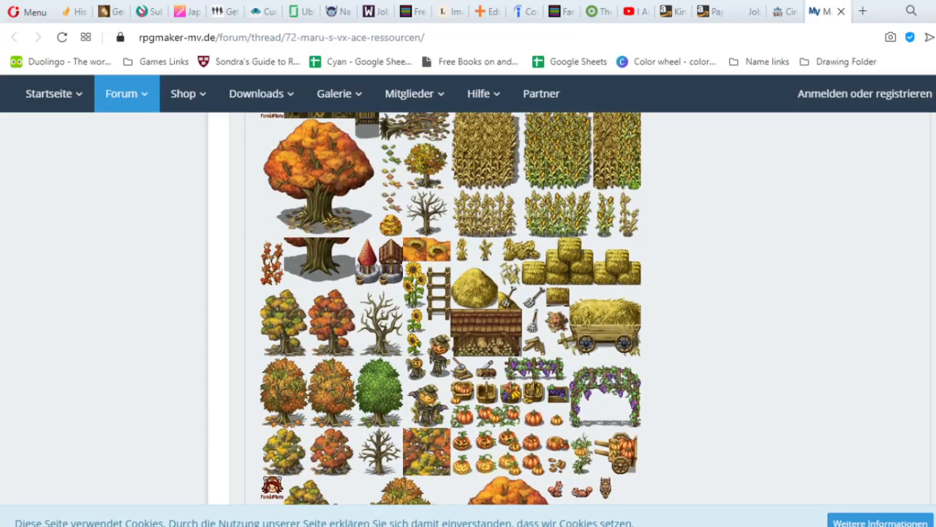
{"action": "scroll", "coordinate": [451, 308], "scroll_direction": "up", "scroll_amount": 3}
{"action": "scroll", "coordinate": [450, 307], "scroll_direction": "up", "scroll_amount": 2}
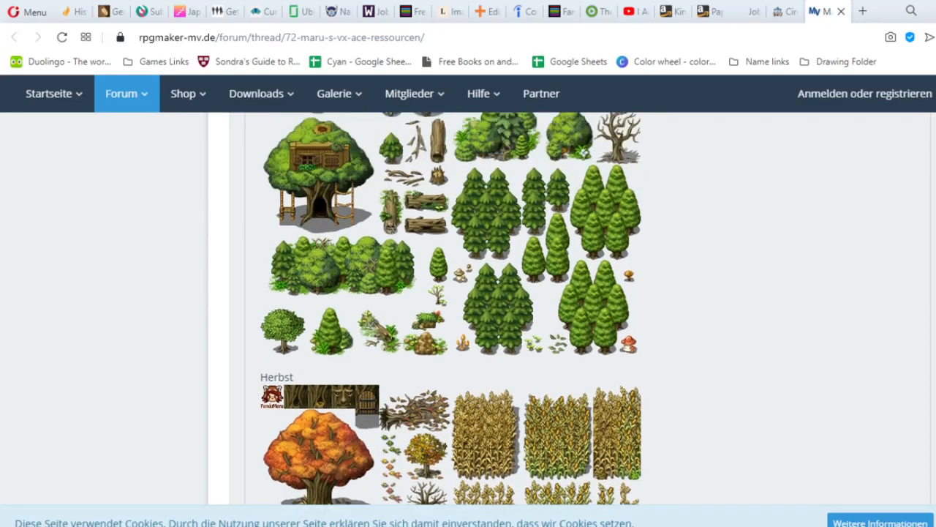
{"action": "scroll", "coordinate": [451, 307], "scroll_direction": "up", "scroll_amount": 1}
{"action": "scroll", "coordinate": [451, 307], "scroll_direction": "up", "scroll_amount": 12}
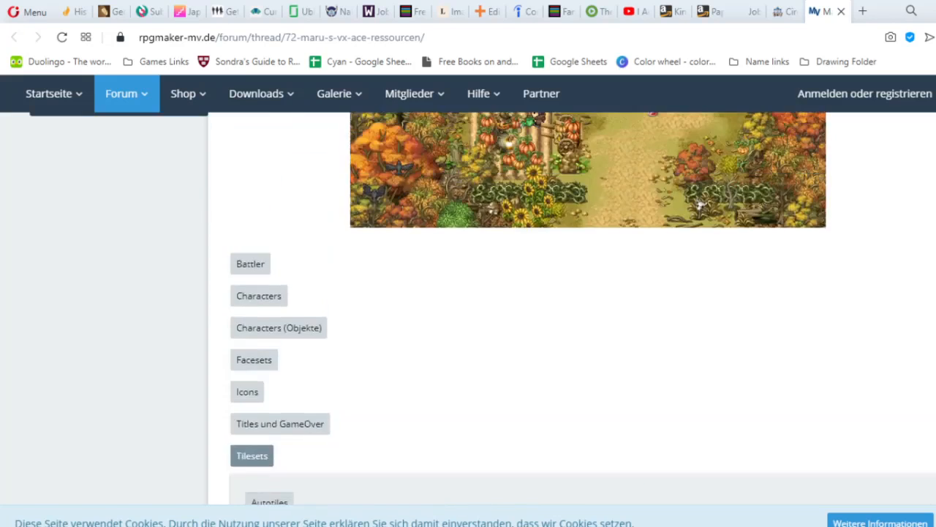
{"action": "scroll", "coordinate": [451, 307], "scroll_direction": "down", "scroll_amount": 12}
{"action": "scroll", "coordinate": [451, 307], "scroll_direction": "up", "scroll_amount": 2}
{"action": "scroll", "coordinate": [450, 307], "scroll_direction": "up", "scroll_amount": 1}
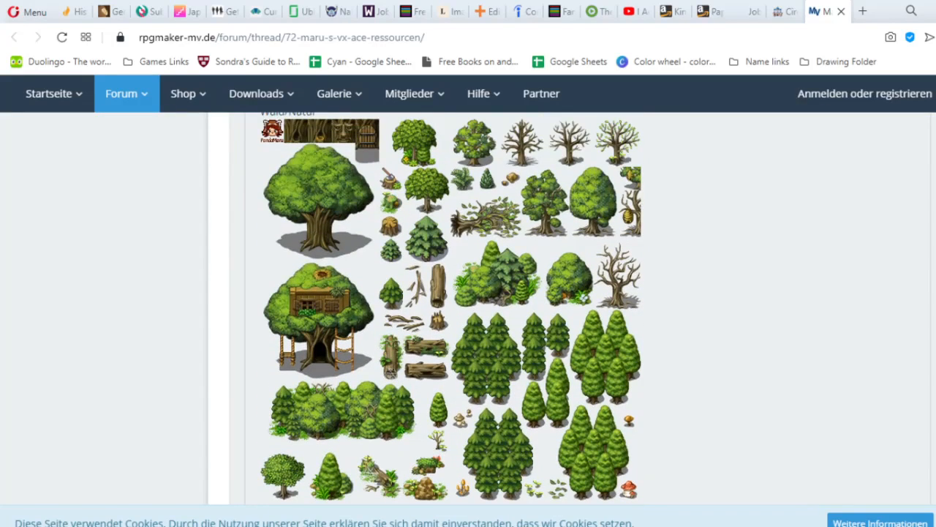
{"action": "scroll", "coordinate": [450, 307], "scroll_direction": "up", "scroll_amount": 1}
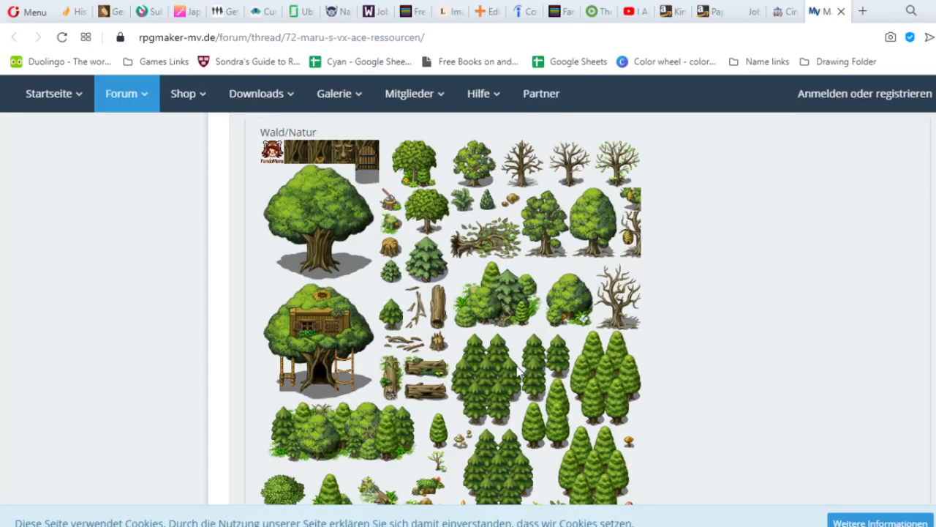
Switch back to RPG Maker VX Ace, close the Resource Manager and place two full evergreens near the map's eastern edge using the Pencil tool.
{"action": "left_click", "coordinate": [403, 525]}
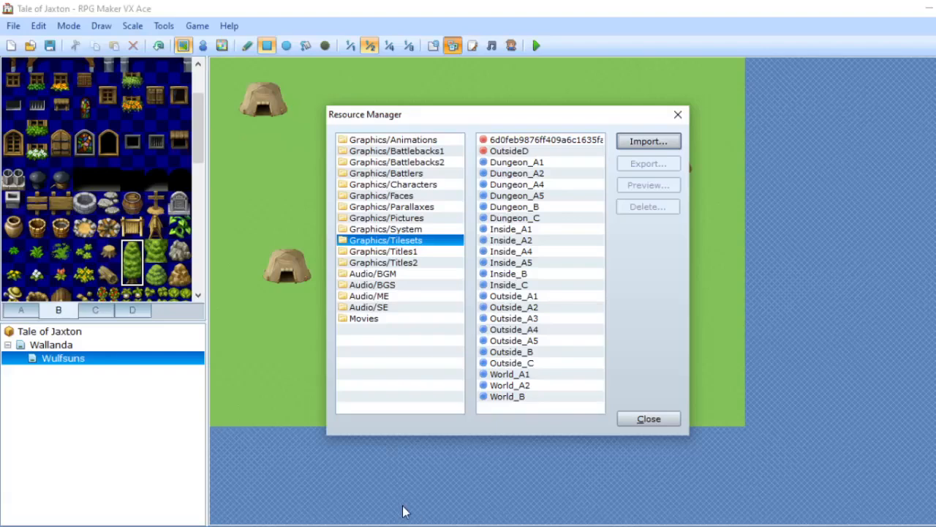
{"action": "left_click", "coordinate": [644, 427]}
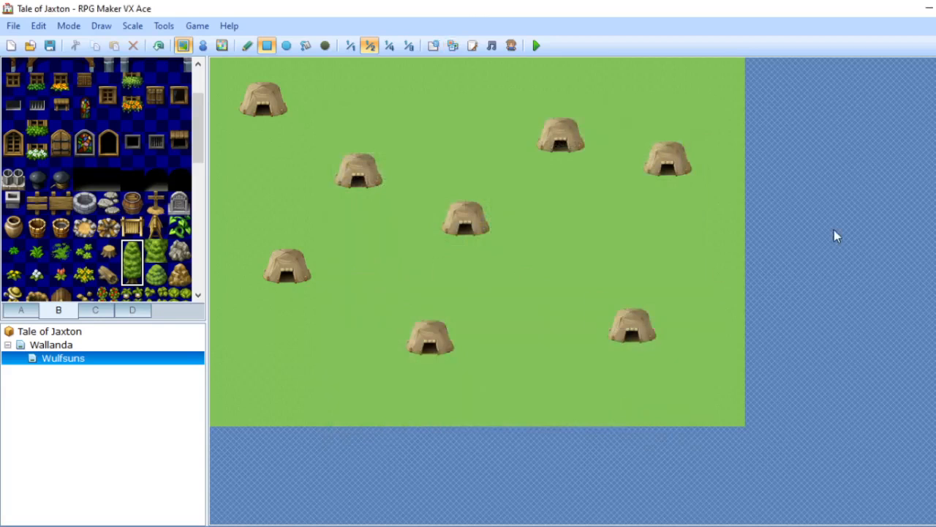
{"action": "left_click", "coordinate": [716, 248]}
{"action": "left_click", "coordinate": [715, 365]}
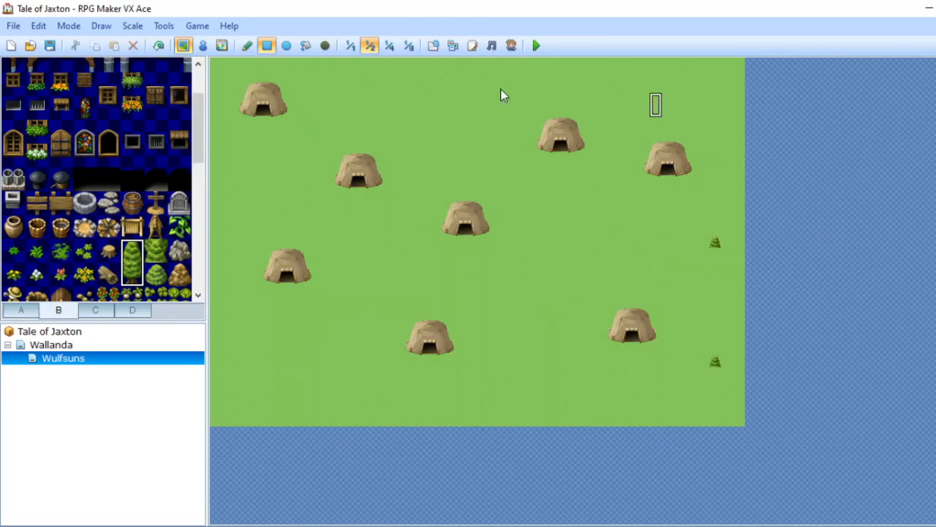
{"action": "left_click", "coordinate": [247, 46]}
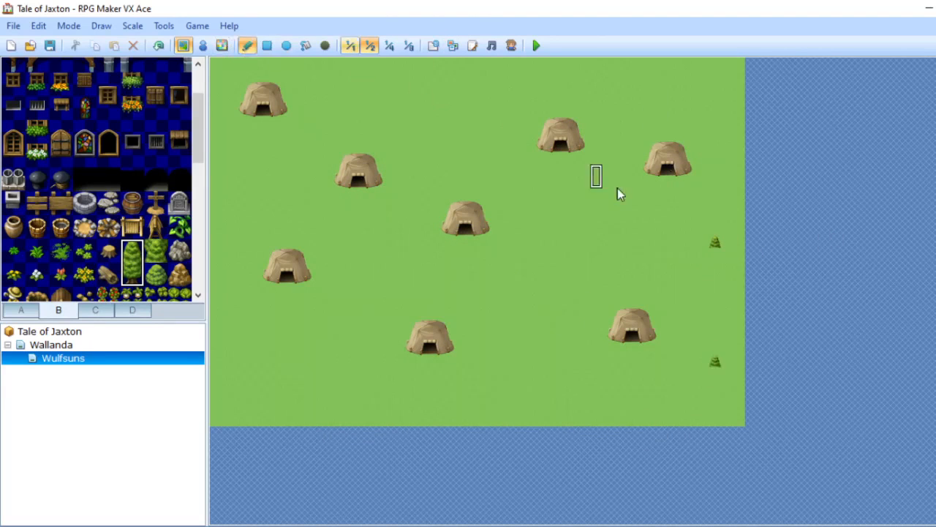
{"action": "left_click", "coordinate": [716, 247]}
{"action": "left_click", "coordinate": [715, 366]}
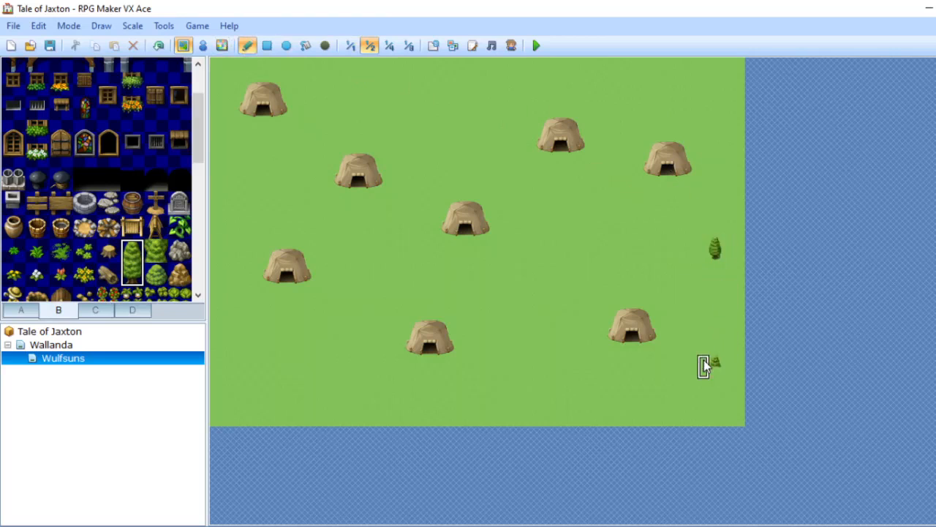
Scatter nine evergreens over the south-eastern part of the map, around and between the tents.
{"action": "left_click", "coordinate": [596, 414]}
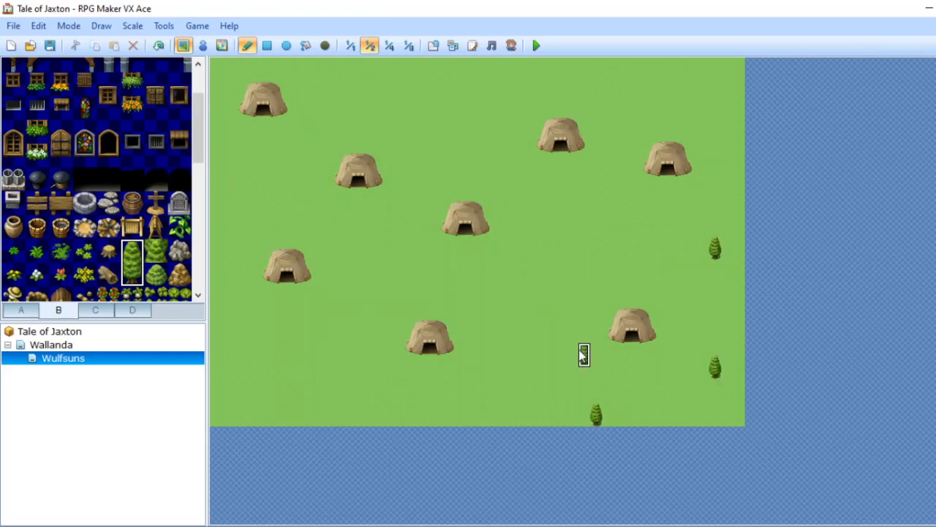
{"action": "left_click", "coordinate": [584, 356]}
{"action": "left_click", "coordinate": [512, 247]}
{"action": "left_click", "coordinate": [619, 212]}
{"action": "left_click", "coordinate": [536, 307]}
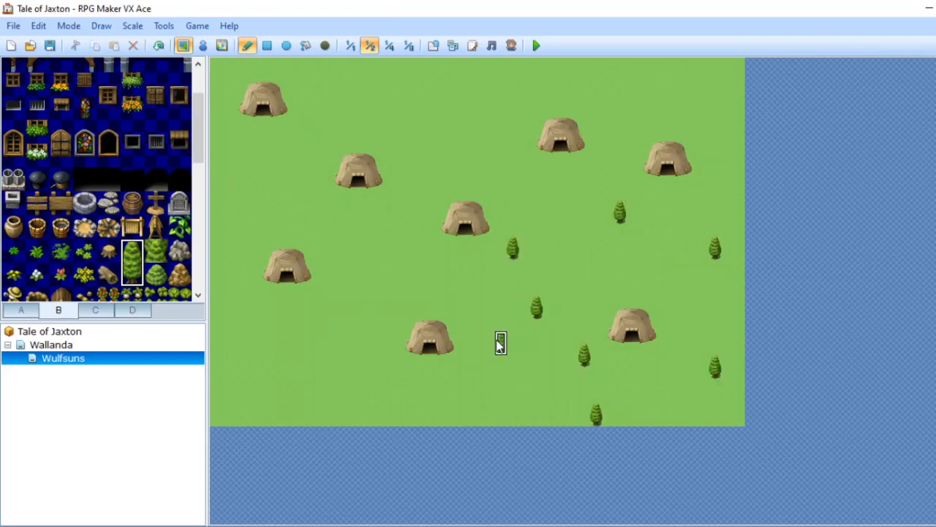
{"action": "left_click", "coordinate": [500, 341]}
{"action": "left_click", "coordinate": [572, 259]}
{"action": "left_click", "coordinate": [655, 259]}
{"action": "left_click", "coordinate": [727, 200]}
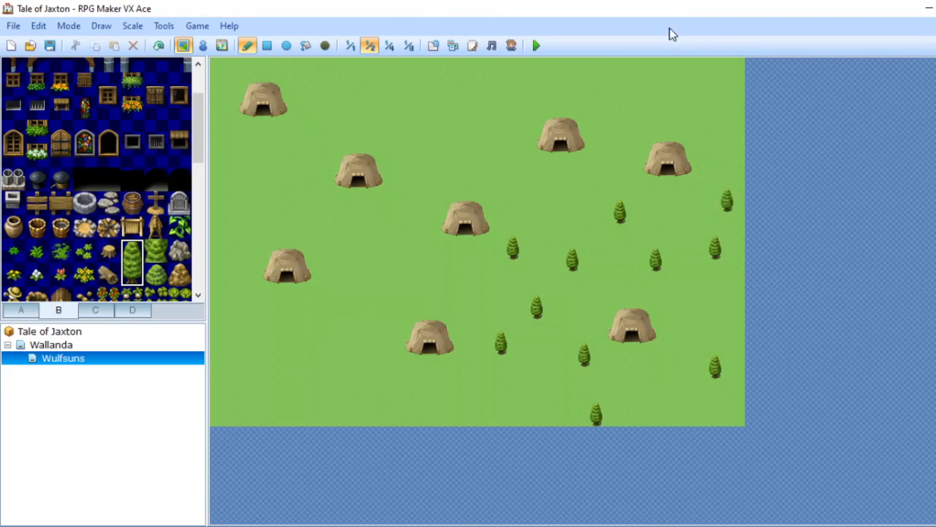
Scatter nine evergreens across the northern part of the map, from the north-east corner to beside the north-western tents.
{"action": "left_click", "coordinate": [667, 80]}
{"action": "left_click", "coordinate": [715, 115]}
{"action": "left_click", "coordinate": [525, 91]}
{"action": "left_click", "coordinate": [370, 116]}
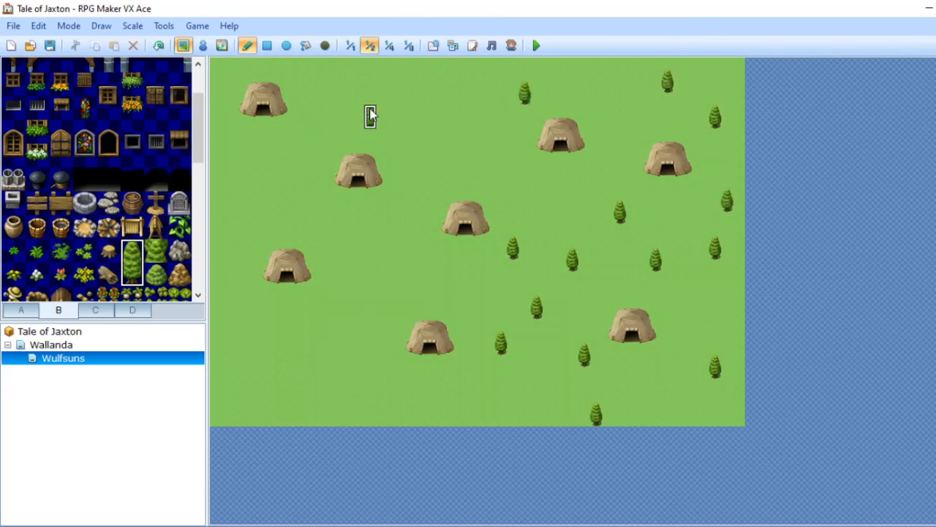
{"action": "left_click", "coordinate": [489, 103]}
{"action": "left_click", "coordinate": [429, 151]}
{"action": "left_click", "coordinate": [453, 79]}
{"action": "left_click", "coordinate": [488, 151]}
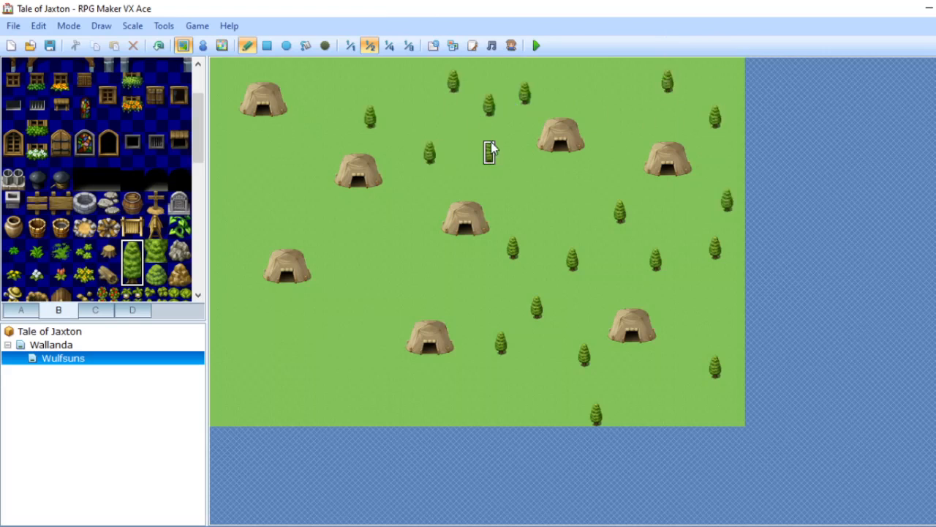
{"action": "left_click", "coordinate": [525, 164]}
Place four evergreens with the Pencil tool around the tents in the map's north-western part.
{"action": "left_click", "coordinate": [306, 44]}
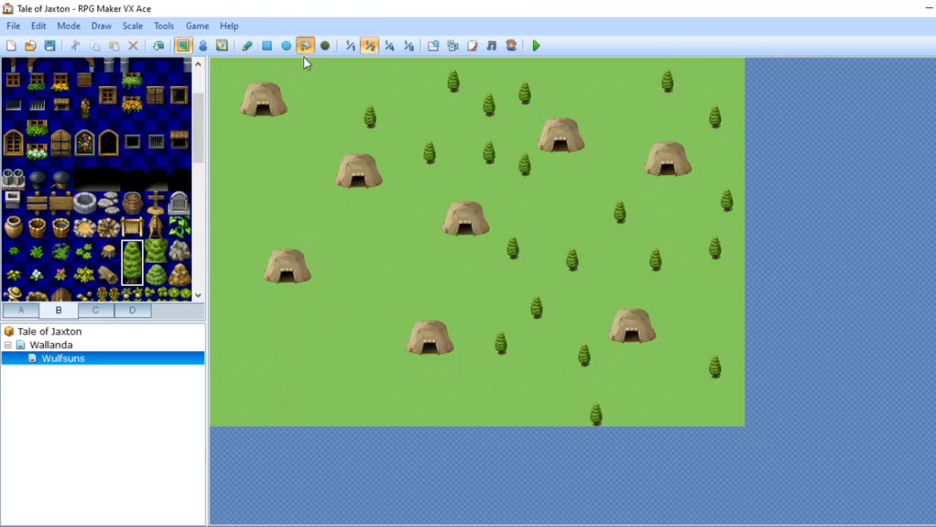
{"action": "left_click", "coordinate": [248, 46]}
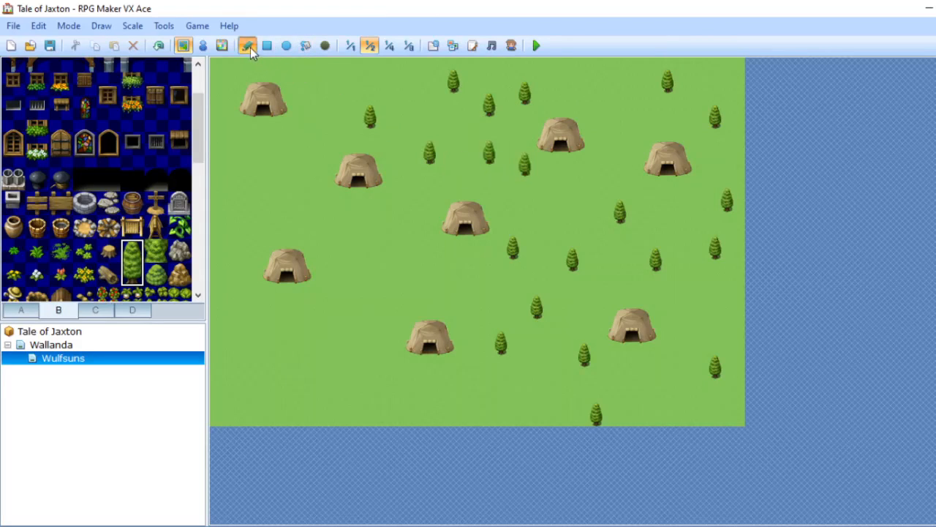
{"action": "left_click", "coordinate": [310, 79]}
{"action": "left_click", "coordinate": [310, 164]}
{"action": "left_click", "coordinate": [217, 152]}
{"action": "left_click", "coordinate": [287, 211]}
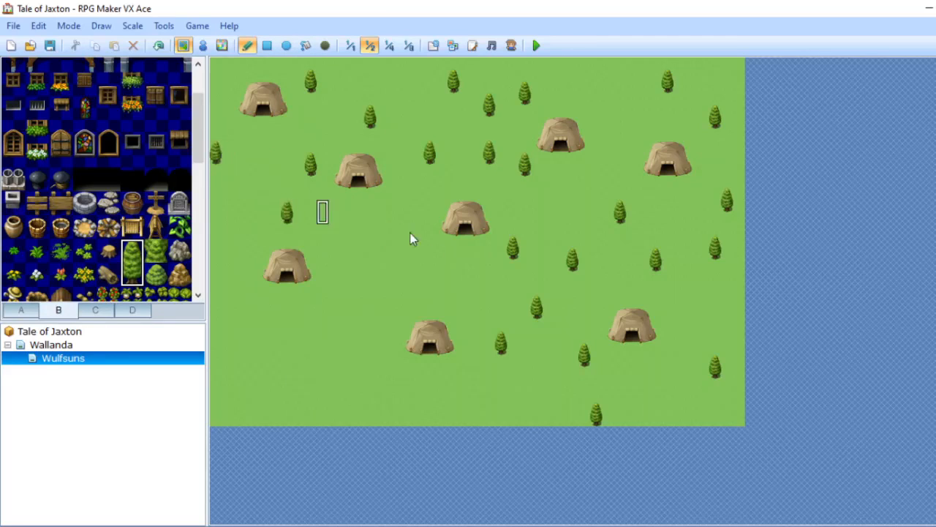
Add six evergreens south-west of the central tent, including a row of three with one tree above it.
{"action": "left_click", "coordinate": [453, 271]}
{"action": "left_click_drag", "start_coordinate": [417, 260], "coordinate": [393, 259]}
{"action": "left_click", "coordinate": [358, 247]}
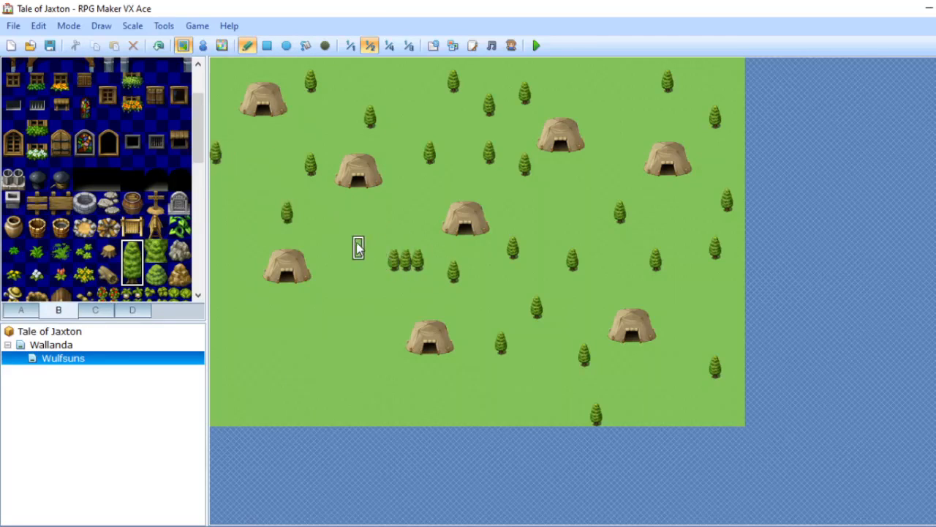
{"action": "left_click", "coordinate": [405, 235]}
Place five evergreens across the map's south-western part and two more around the south-eastern tent.
{"action": "left_click", "coordinate": [322, 343]}
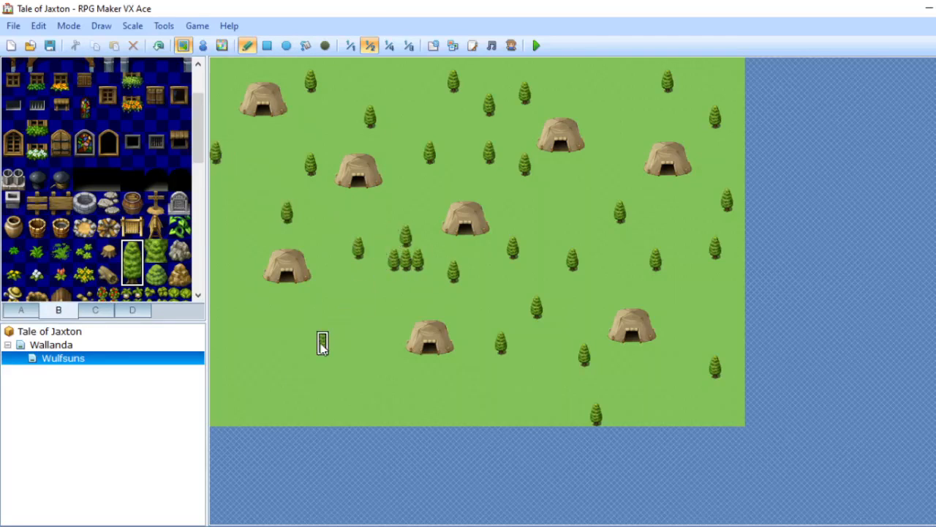
{"action": "left_click", "coordinate": [382, 366]}
{"action": "left_click", "coordinate": [441, 414]}
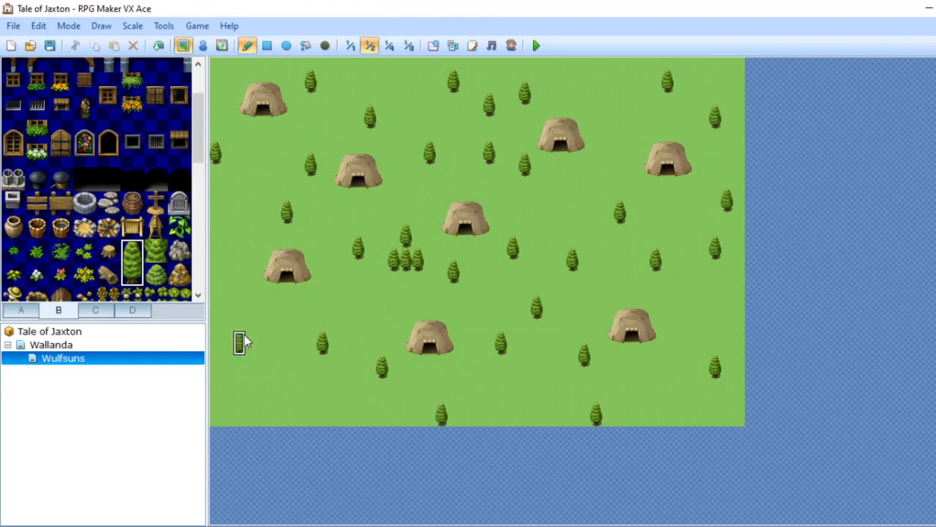
{"action": "left_click", "coordinate": [240, 342]}
{"action": "left_click", "coordinate": [263, 391]}
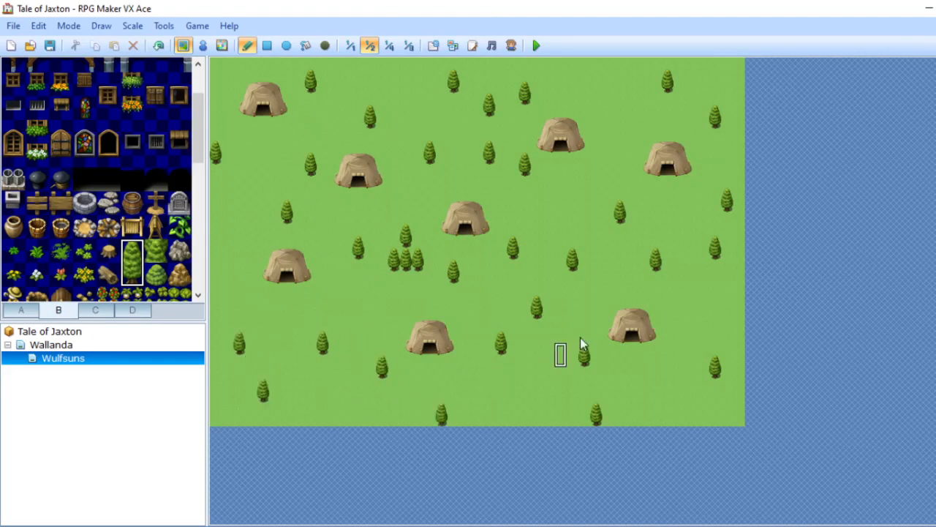
{"action": "left_click", "coordinate": [680, 391]}
{"action": "left_click", "coordinate": [703, 319]}
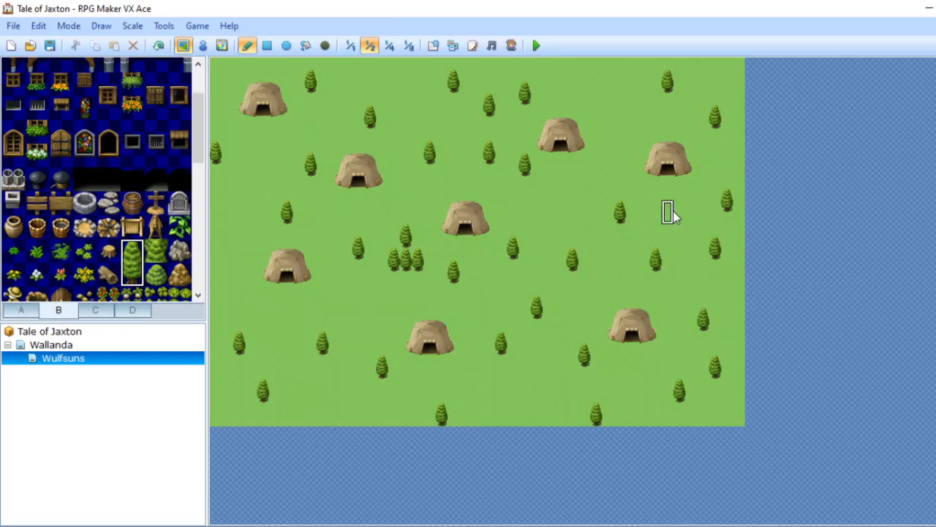
Add three evergreens: one south of the north-eastern tent and two between the northernmost trees and that tent.
{"action": "left_click", "coordinate": [668, 223]}
{"action": "left_click", "coordinate": [597, 81]}
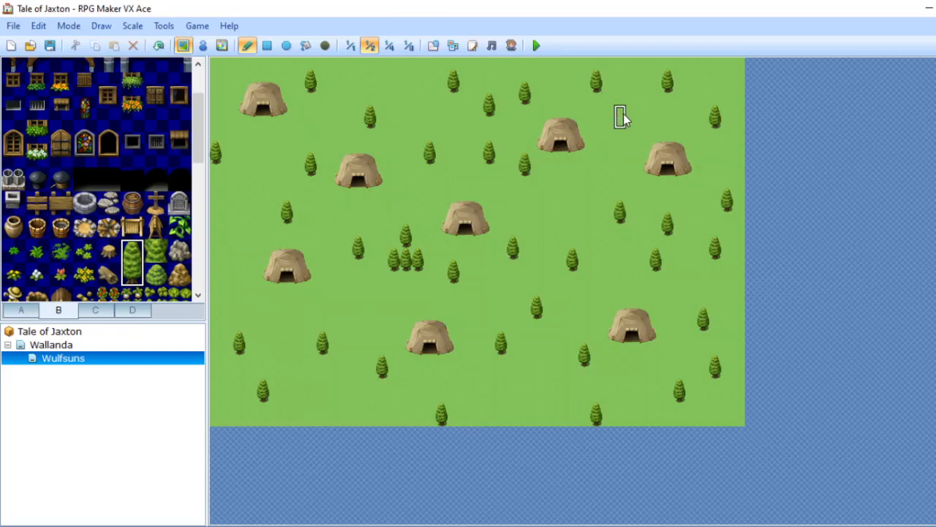
{"action": "left_click", "coordinate": [632, 118]}
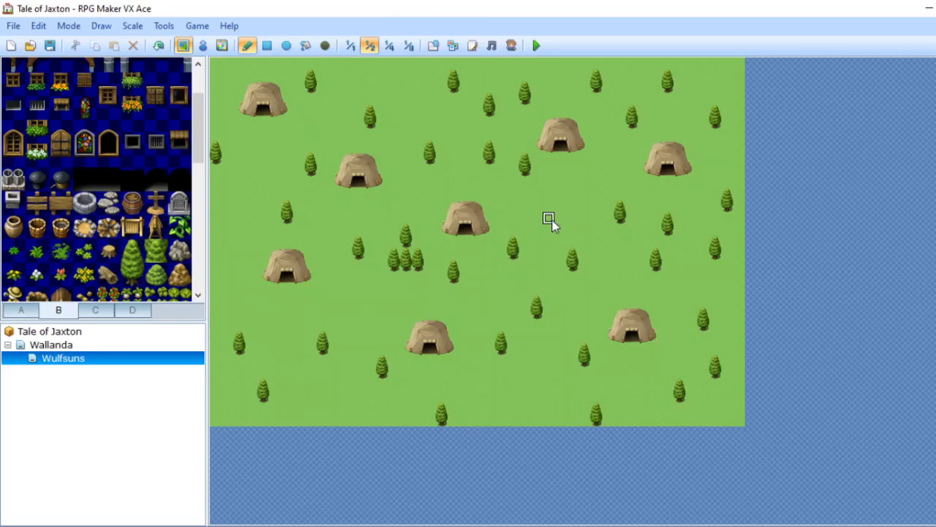
Draw a six-by-six-tile square of vertical wooden log tiles west of the upper-left central tent with the Rectangle tool.
{"action": "left_click", "coordinate": [24, 312]}
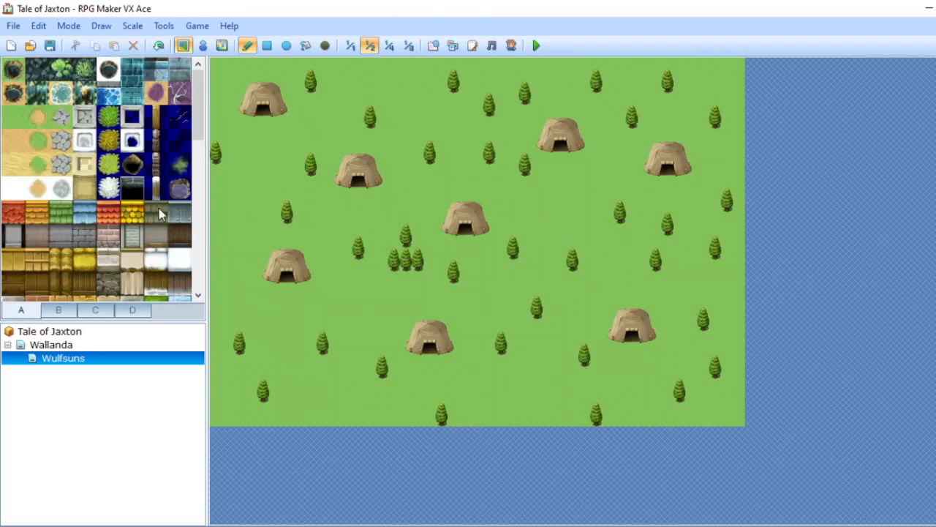
{"action": "left_click", "coordinate": [200, 187]}
{"action": "left_click_drag", "start_coordinate": [201, 186], "coordinate": [200, 278]}
{"action": "left_click", "coordinate": [13, 152]}
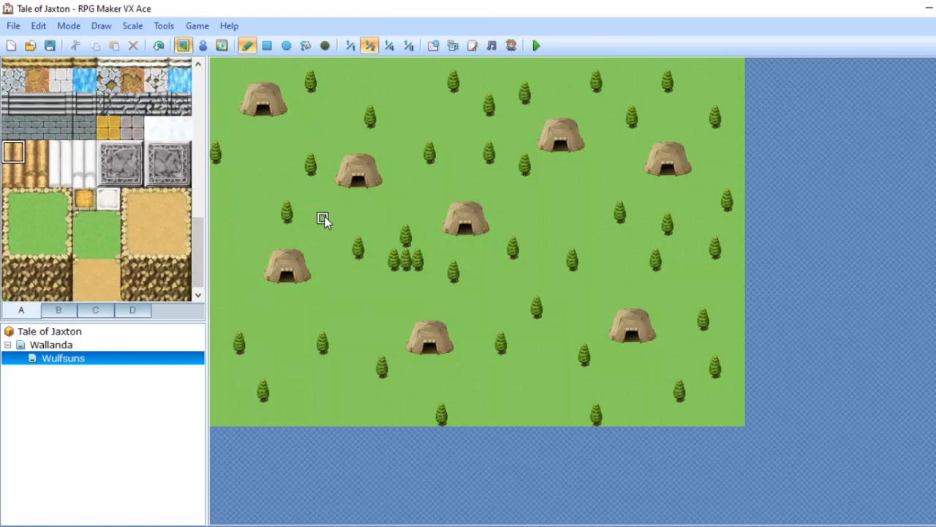
{"action": "left_click", "coordinate": [267, 45]}
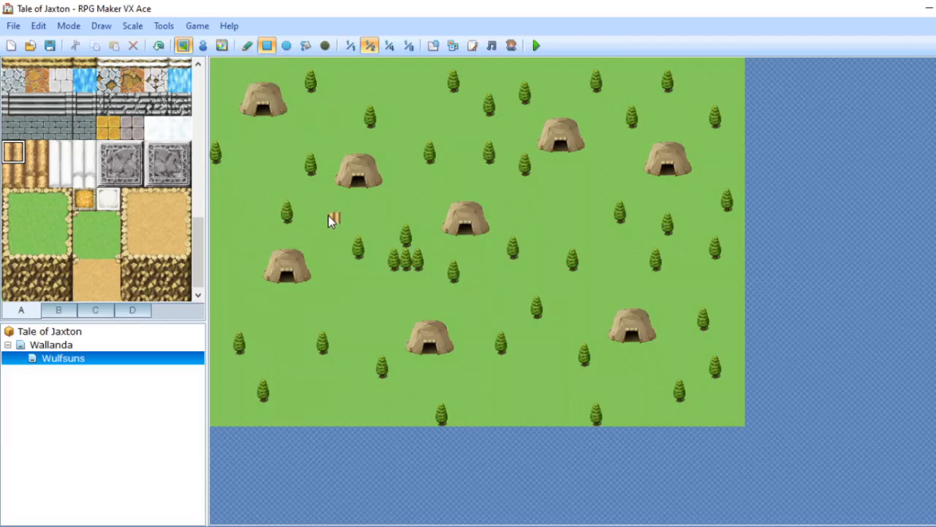
{"action": "left_click_drag", "start_coordinate": [333, 218], "coordinate": [279, 161]}
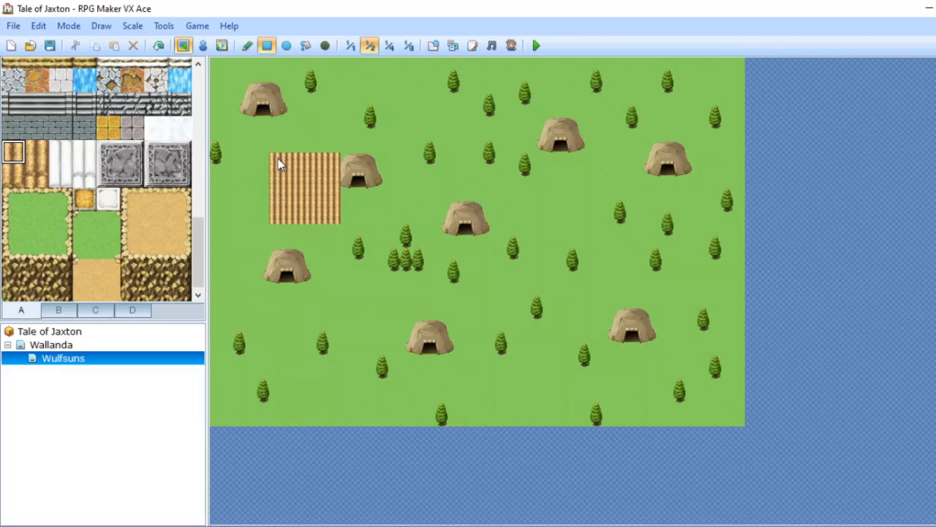
{"action": "key", "text": "ctrl+z"}
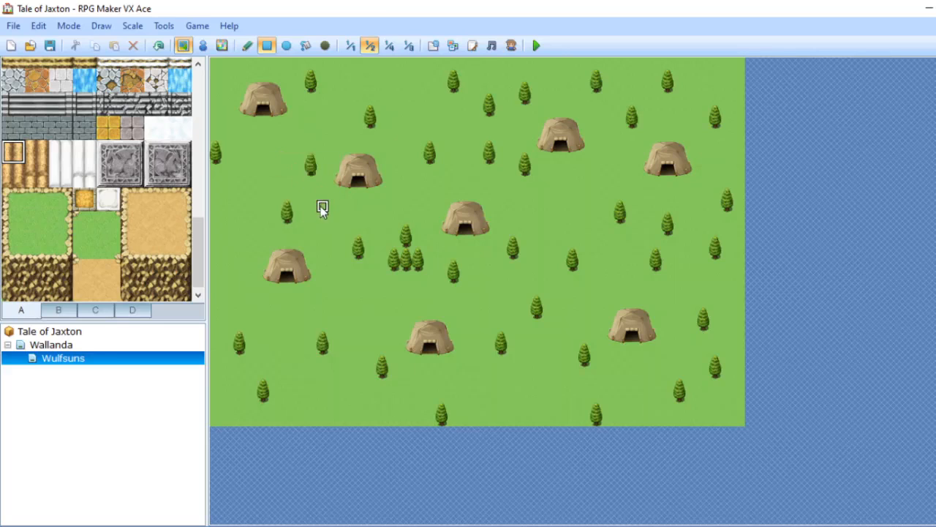
{"action": "left_click_drag", "start_coordinate": [292, 162], "coordinate": [266, 151]}
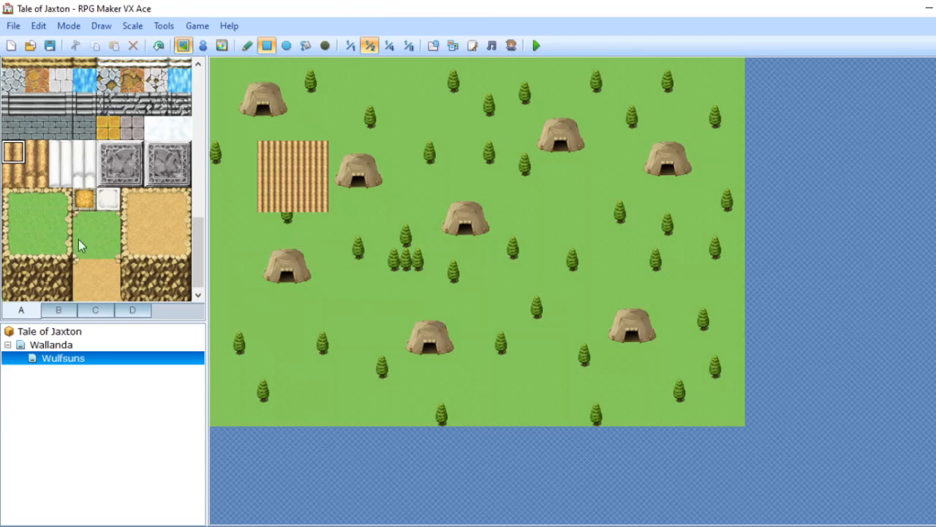
Flood-fill the log square with the leafy green crop tile and replace the evergreen just south of it.
{"action": "left_click", "coordinate": [65, 311]}
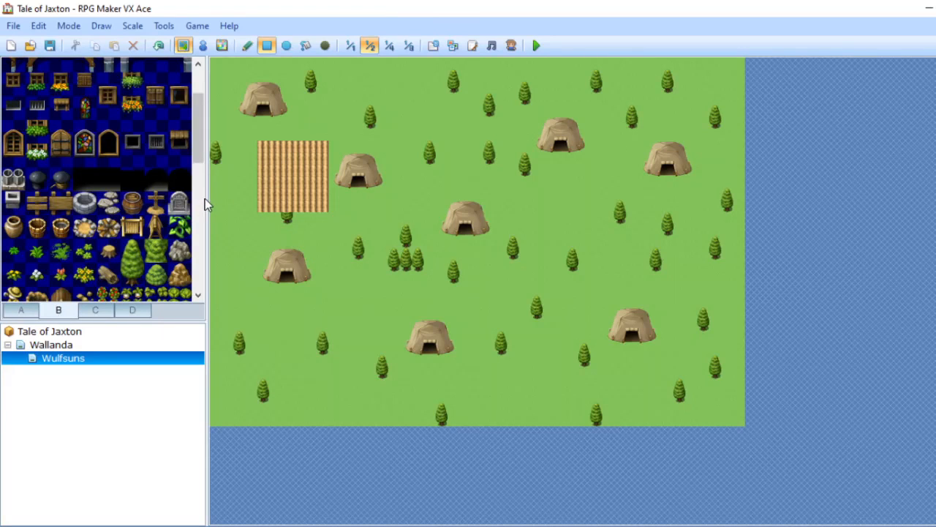
{"action": "scroll", "coordinate": [202, 234], "scroll_direction": "down", "scroll_amount": 5}
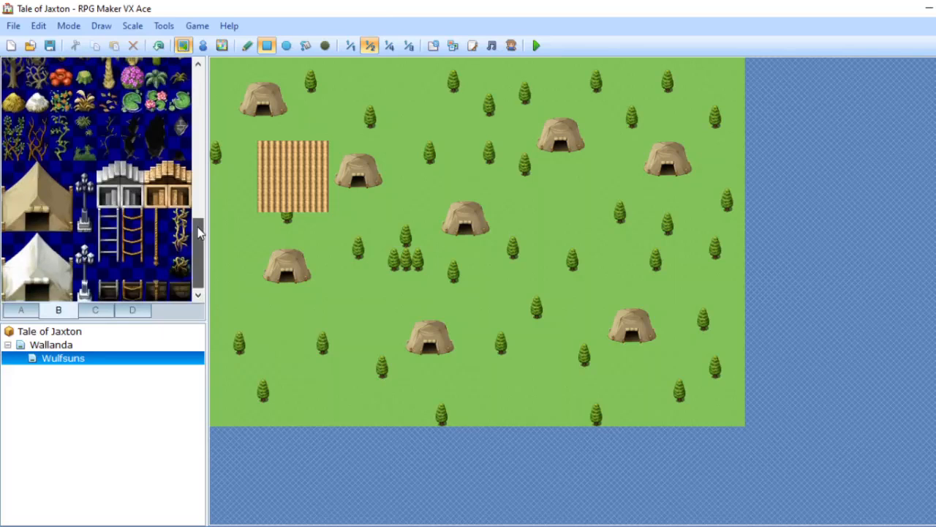
{"action": "scroll", "coordinate": [198, 227], "scroll_direction": "up", "scroll_amount": 1}
{"action": "left_click_drag", "start_coordinate": [198, 226], "coordinate": [198, 236]}
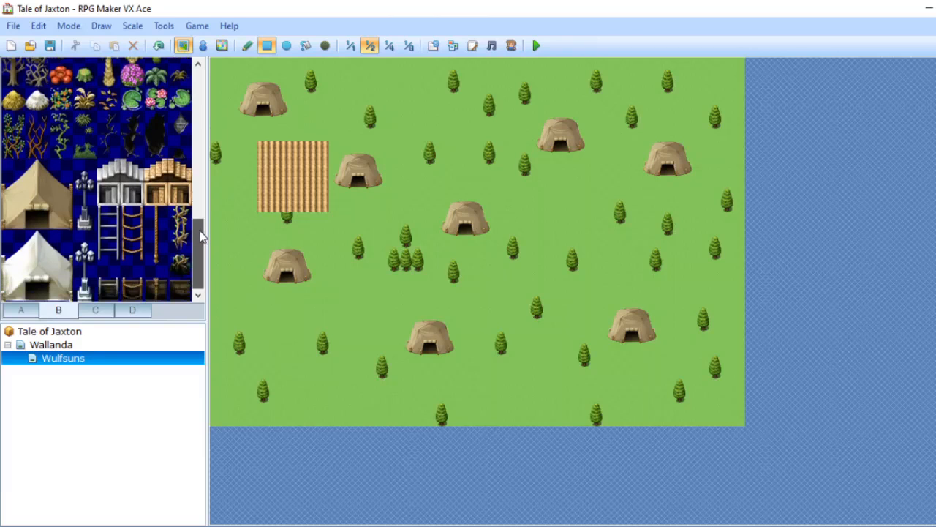
{"action": "left_click_drag", "start_coordinate": [199, 230], "coordinate": [180, 114]}
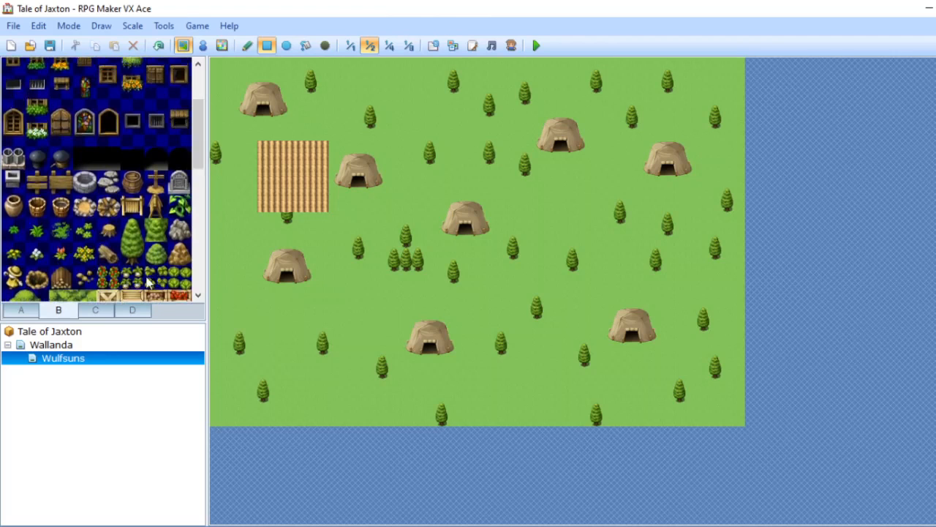
{"action": "left_click", "coordinate": [182, 276]}
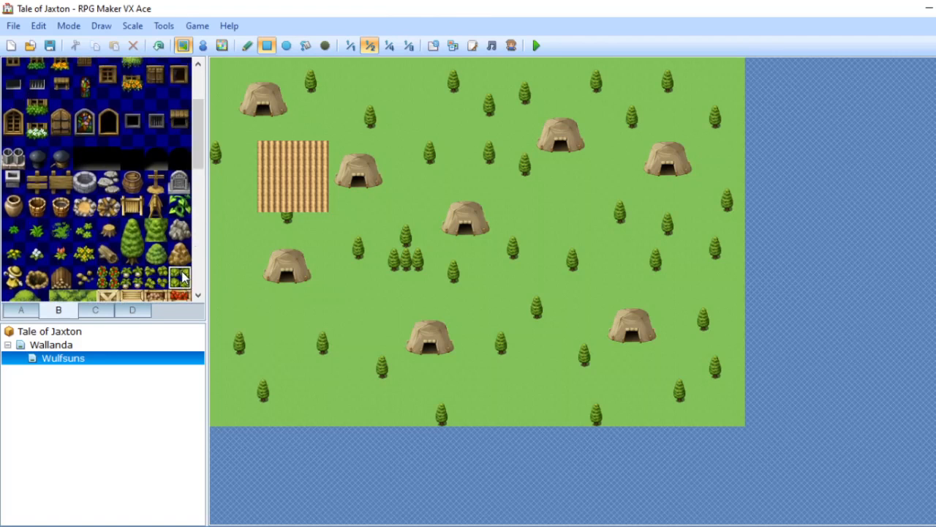
{"action": "left_click", "coordinate": [305, 46]}
{"action": "left_click", "coordinate": [307, 195]}
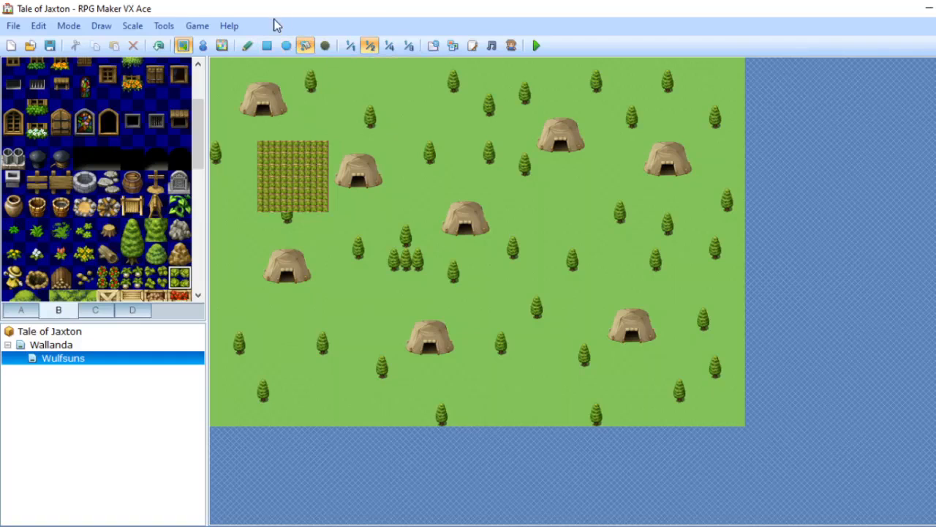
{"action": "left_click", "coordinate": [266, 46]}
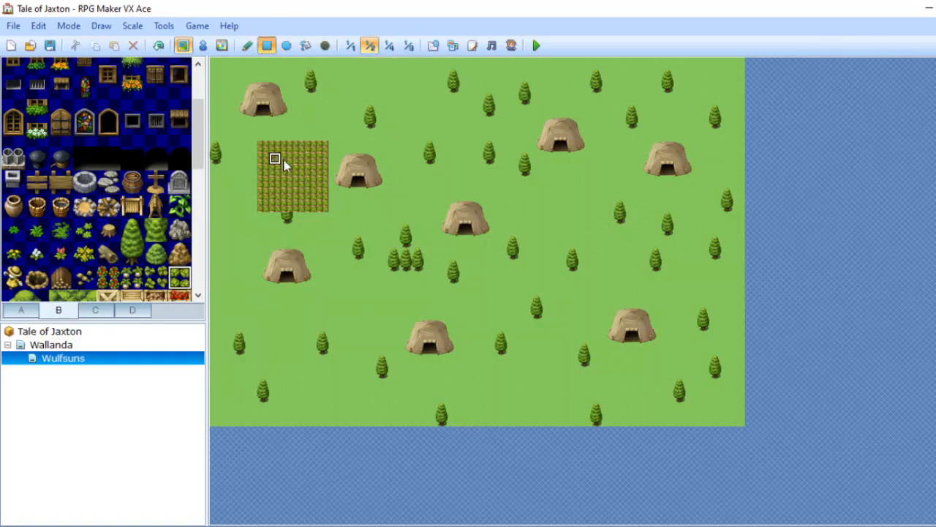
{"action": "right_click", "coordinate": [354, 250]}
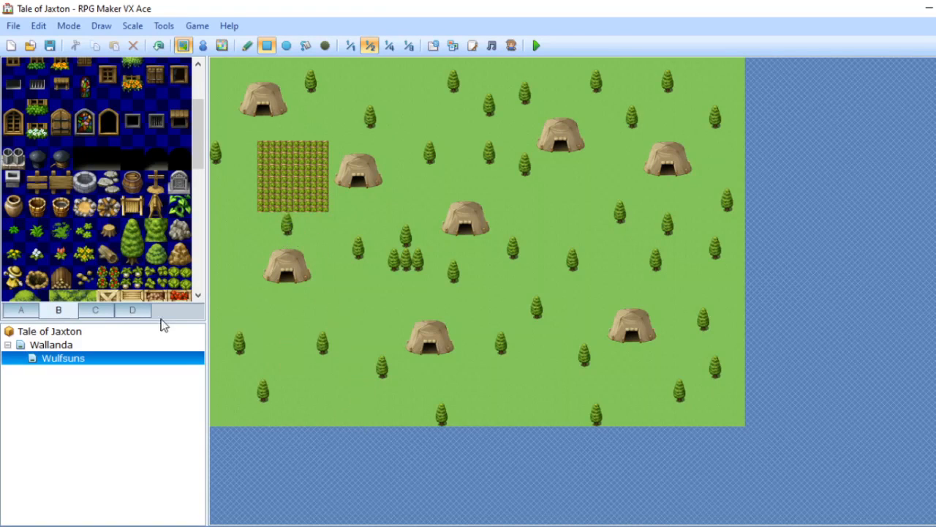
Place five pointed beige tents: one north, one east of the centre, one south-west and two side by side in the south.
{"action": "scroll", "coordinate": [200, 248], "scroll_direction": "down", "scroll_amount": 3}
{"action": "scroll", "coordinate": [197, 247], "scroll_direction": "down", "scroll_amount": 3}
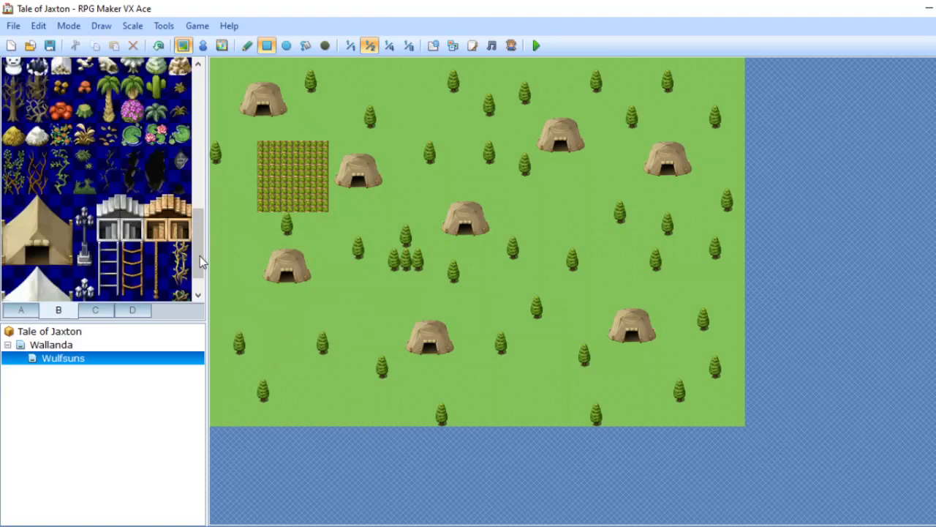
{"action": "left_click", "coordinate": [63, 257]}
{"action": "left_click_drag", "start_coordinate": [65, 261], "coordinate": [24, 219]}
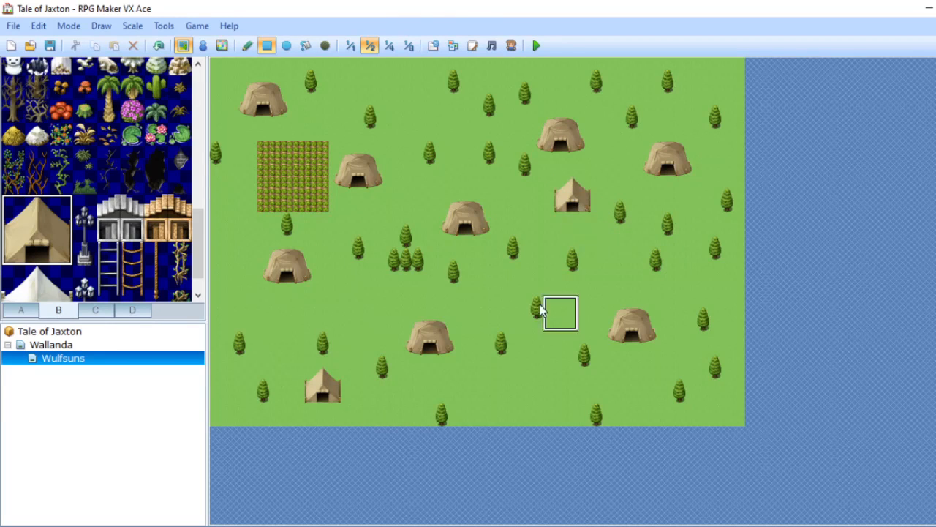
{"action": "left_click_drag", "start_coordinate": [518, 353], "coordinate": [549, 373]}
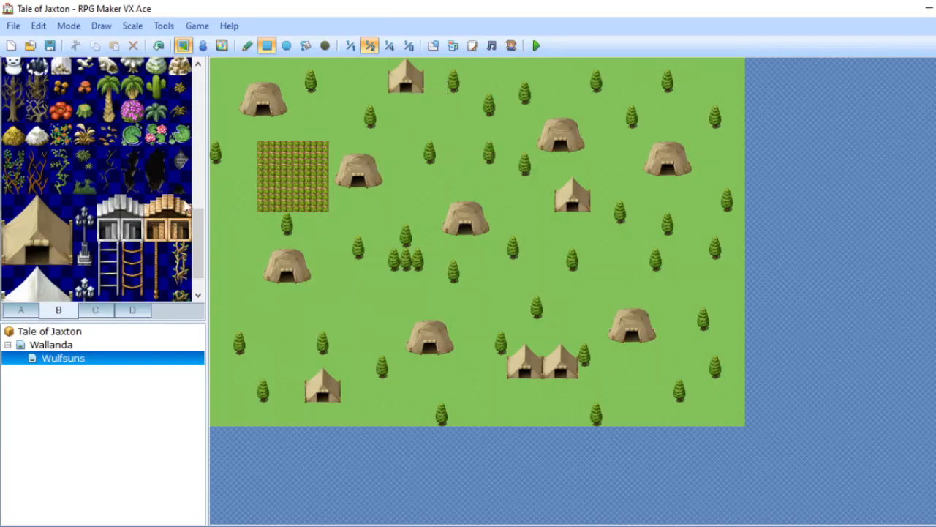
Draw two more crop fields: five by five tiles east of the northern pointed tent and four by nine along the map's eastern edge.
{"action": "left_click_drag", "start_coordinate": [200, 217], "coordinate": [179, 117]}
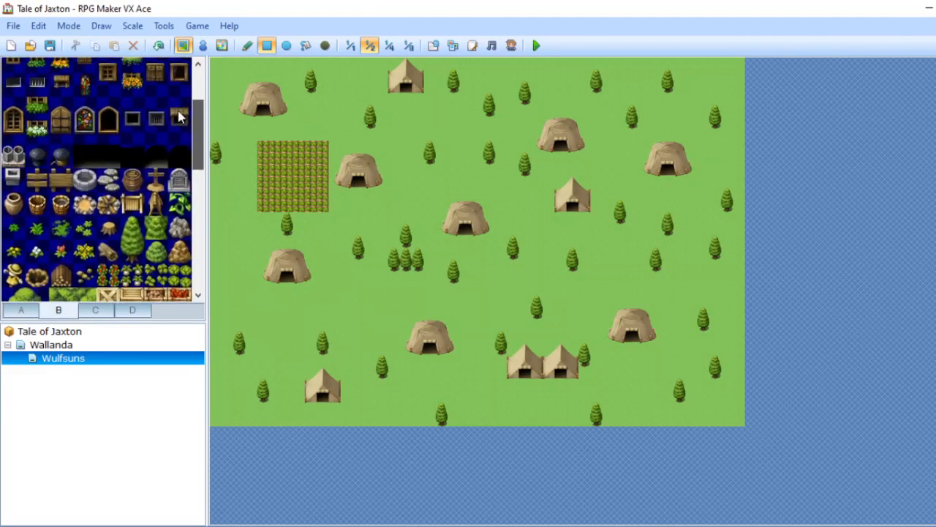
{"action": "left_click", "coordinate": [21, 309]}
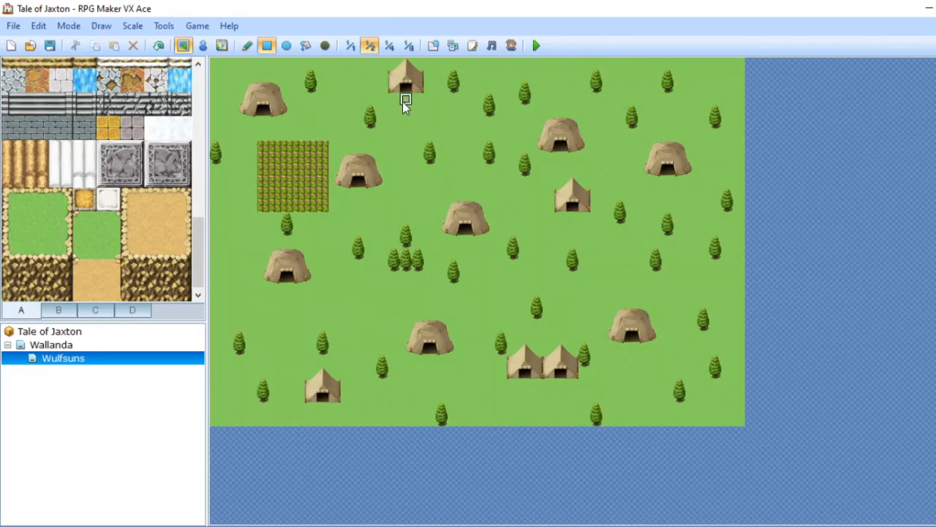
{"action": "left_click_drag", "start_coordinate": [430, 101], "coordinate": [480, 64]}
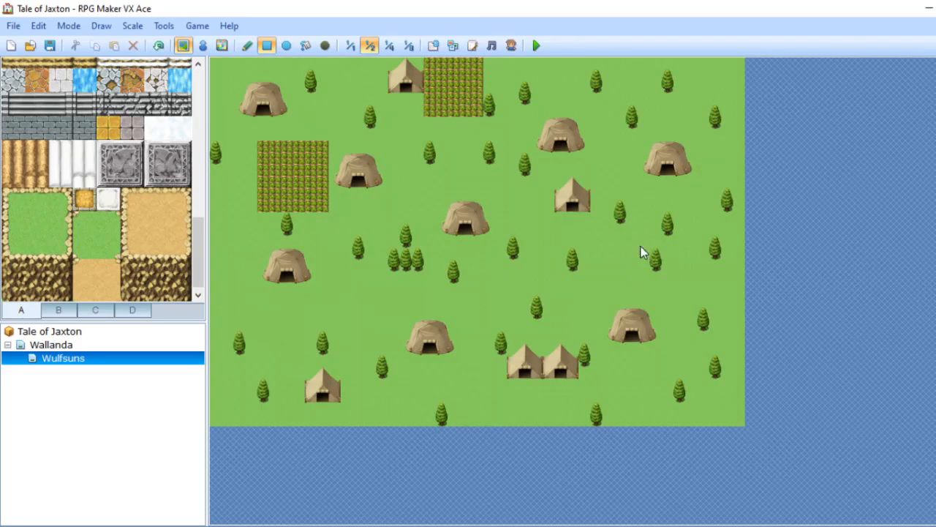
{"action": "left_click_drag", "start_coordinate": [704, 207], "coordinate": [753, 116]}
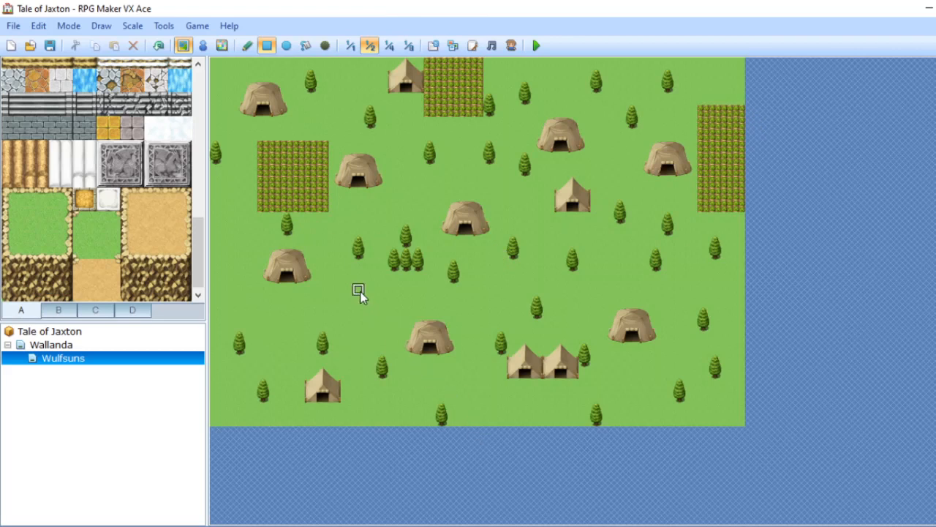
Draw a crop field six tiles wide and seven high directly east of the south-western pointed tent.
{"action": "left_click_drag", "start_coordinate": [395, 313], "coordinate": [348, 371]}
{"action": "key", "text": "ctrl+z"}
{"action": "left_click_drag", "start_coordinate": [346, 338], "coordinate": [403, 411]}
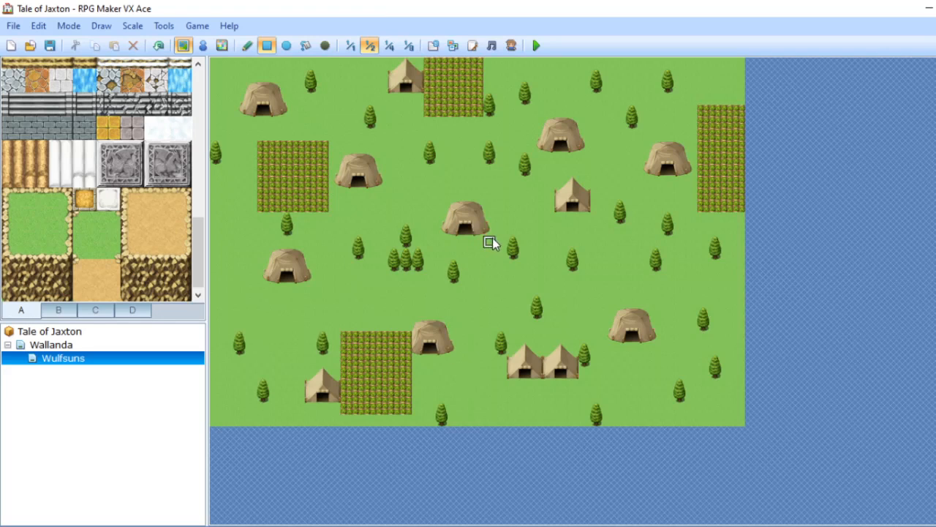
Copy the central rounded tent and place it with the Pencil over the partly covered tent beside the southern crop field.
{"action": "right_click_drag", "start_coordinate": [488, 240], "coordinate": [455, 213]}
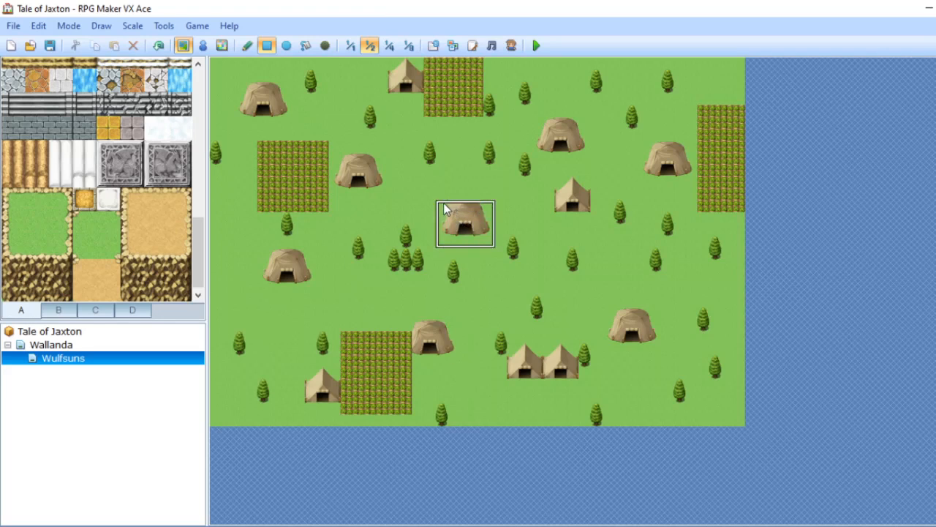
{"action": "left_click", "coordinate": [244, 46]}
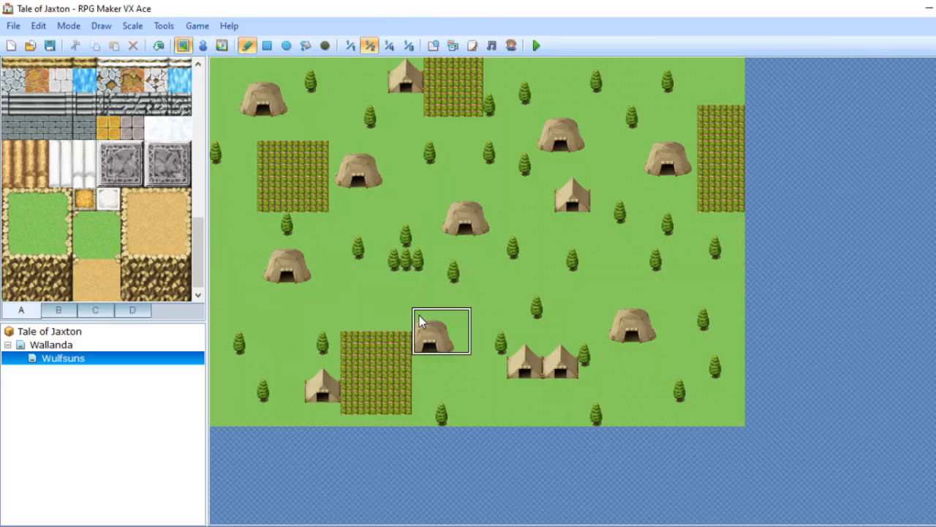
{"action": "left_click", "coordinate": [419, 315]}
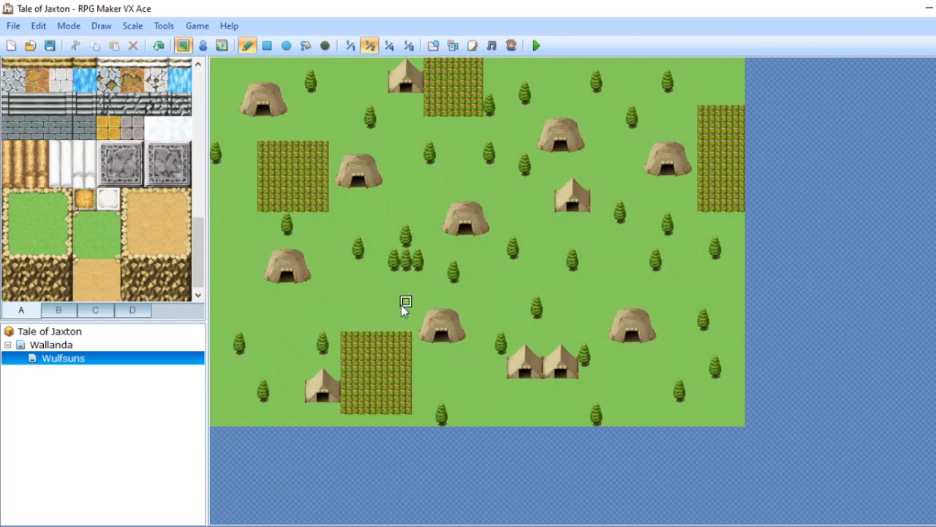
Assign the imported graphic whose name starts with 6d0feb9876ff to slot E of the Exterior tileset in the database.
{"action": "left_click", "coordinate": [433, 45]}
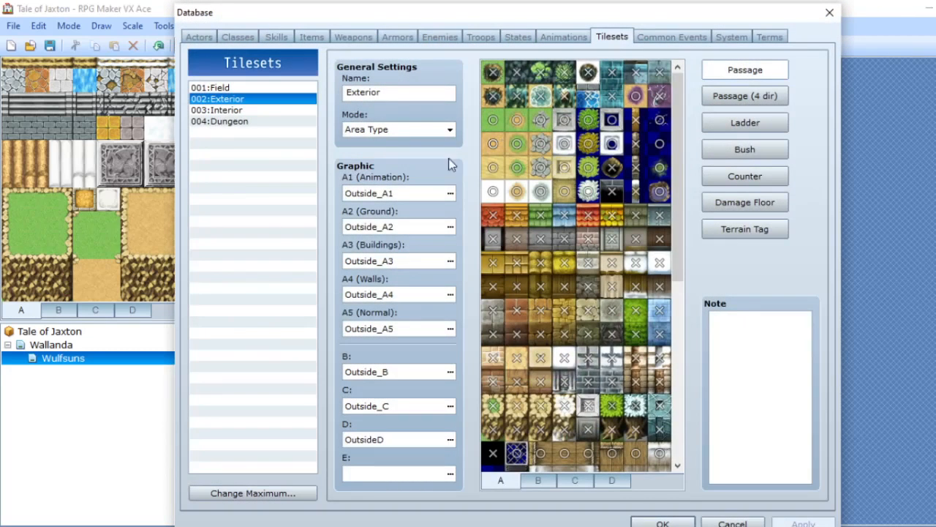
{"action": "left_click", "coordinate": [450, 475]}
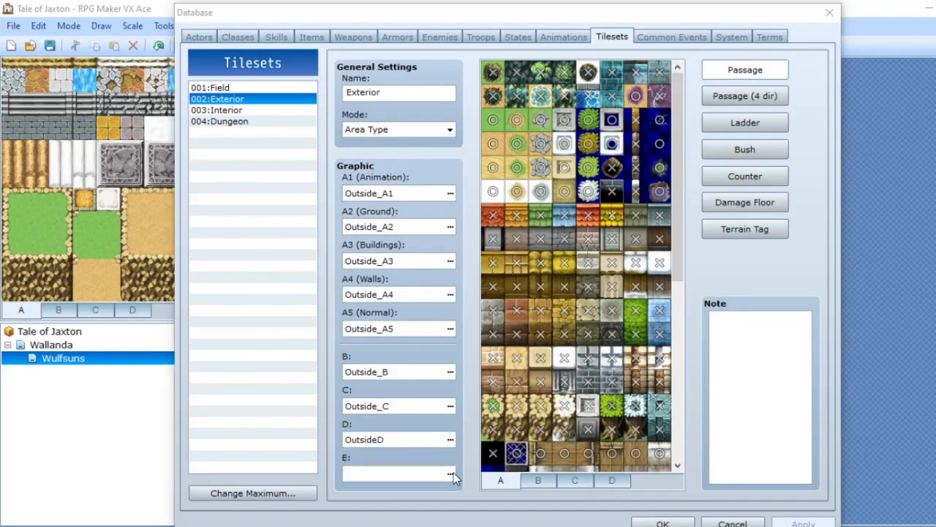
{"action": "left_click", "coordinate": [370, 125]}
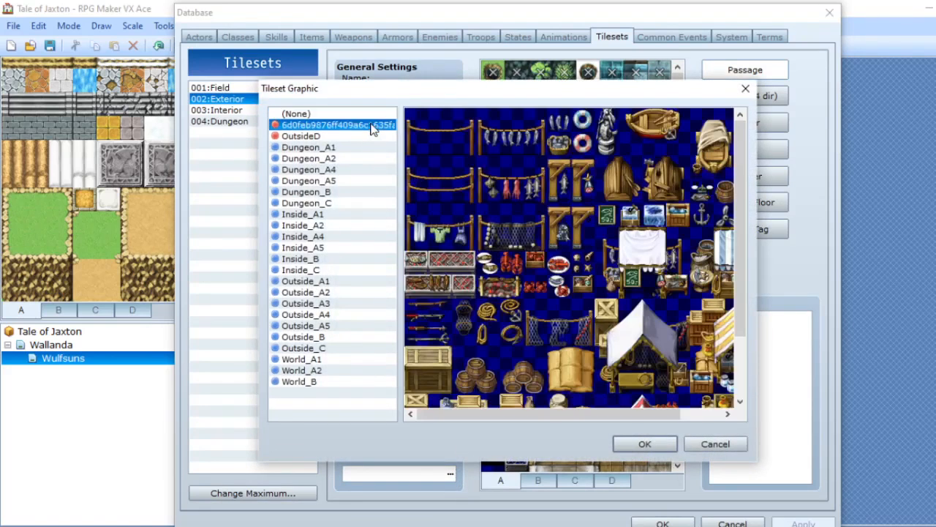
{"action": "left_click", "coordinate": [646, 449]}
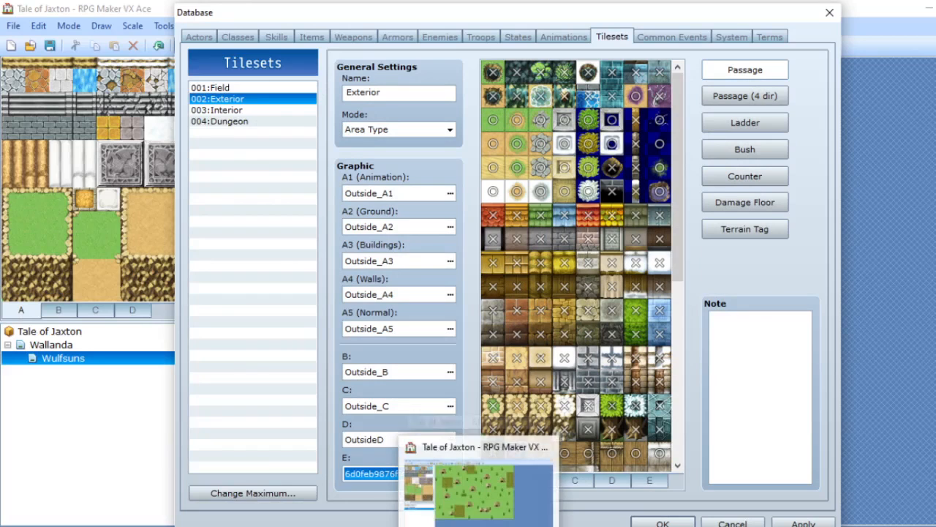
Check the Exterior tileset's mode options and view the tiles of its E graphic.
{"action": "left_click", "coordinate": [449, 132]}
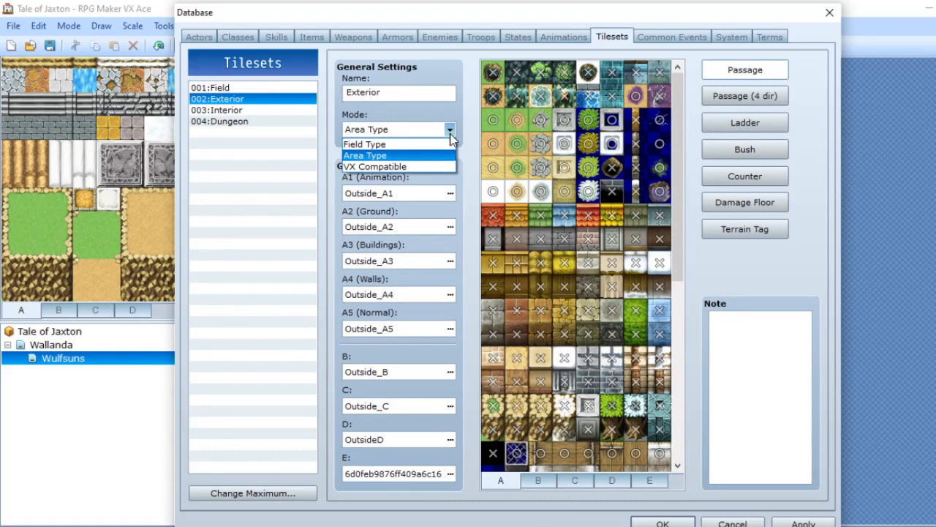
{"action": "left_click", "coordinate": [450, 133]}
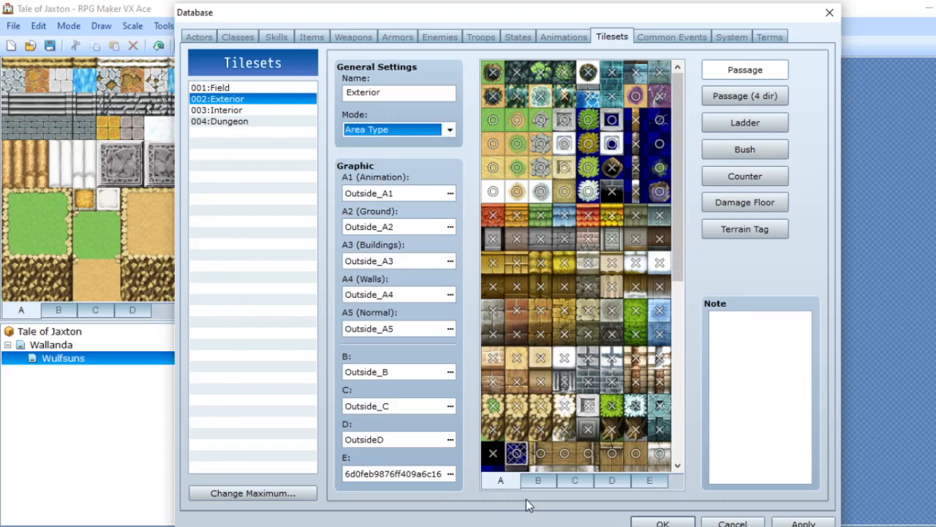
{"action": "left_click", "coordinate": [646, 479]}
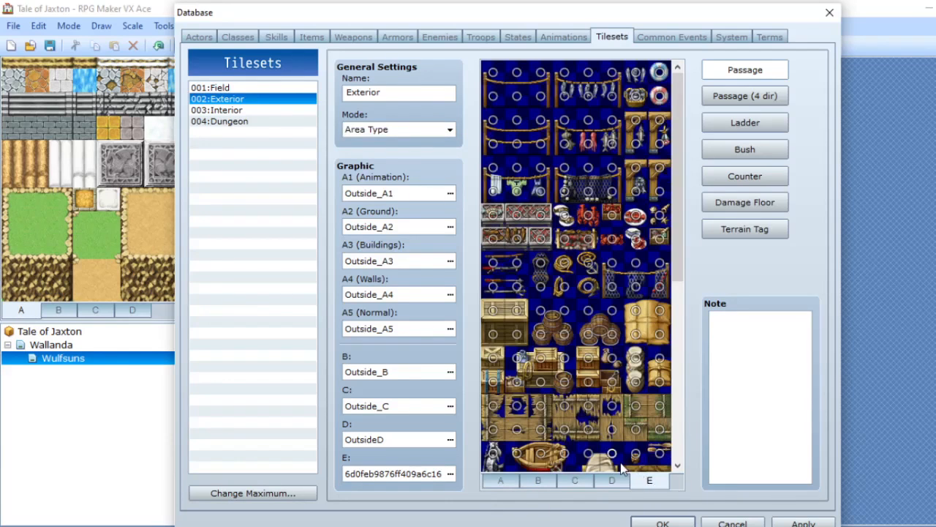
{"action": "left_click", "coordinate": [267, 493]}
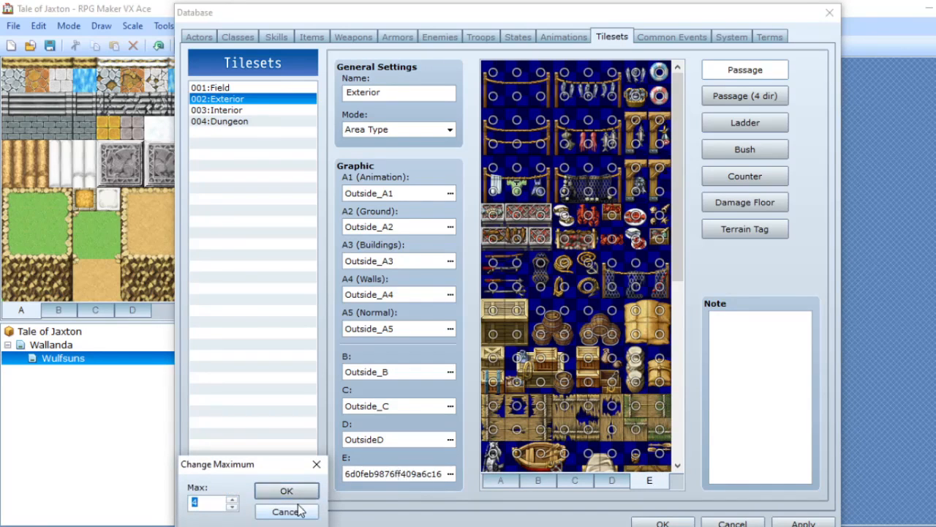
{"action": "left_click", "coordinate": [300, 511]}
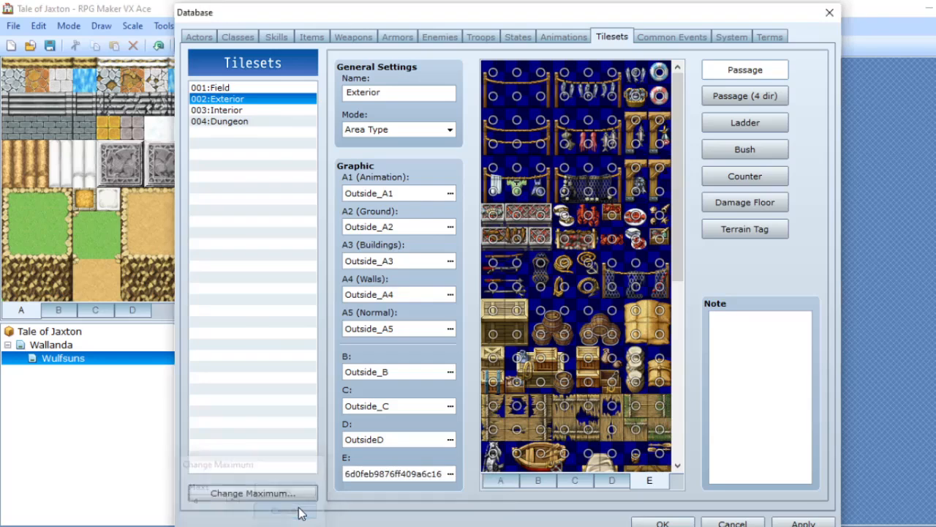
{"action": "left_click", "coordinate": [803, 522]}
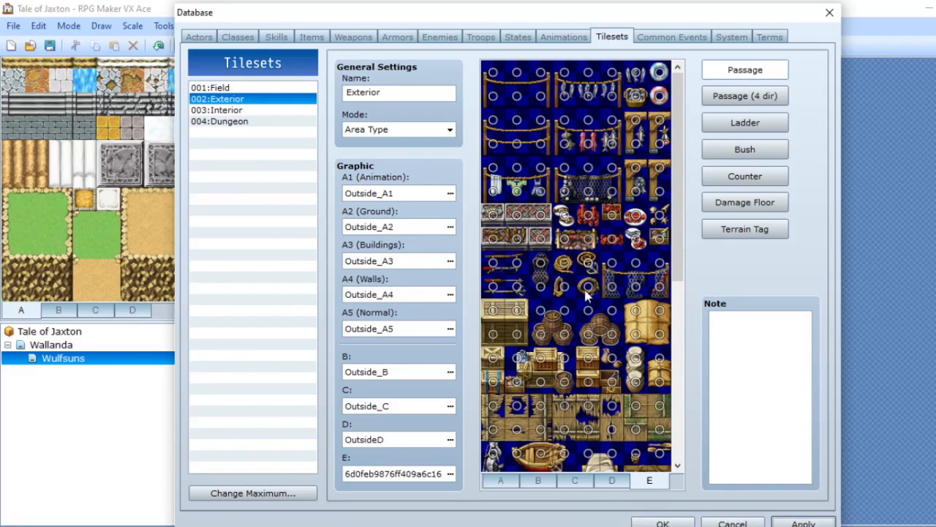
Try marking two broken-plank tiles and the lower row of the second empty rope rack as impassable in the E graphic.
{"action": "left_click", "coordinate": [588, 405]}
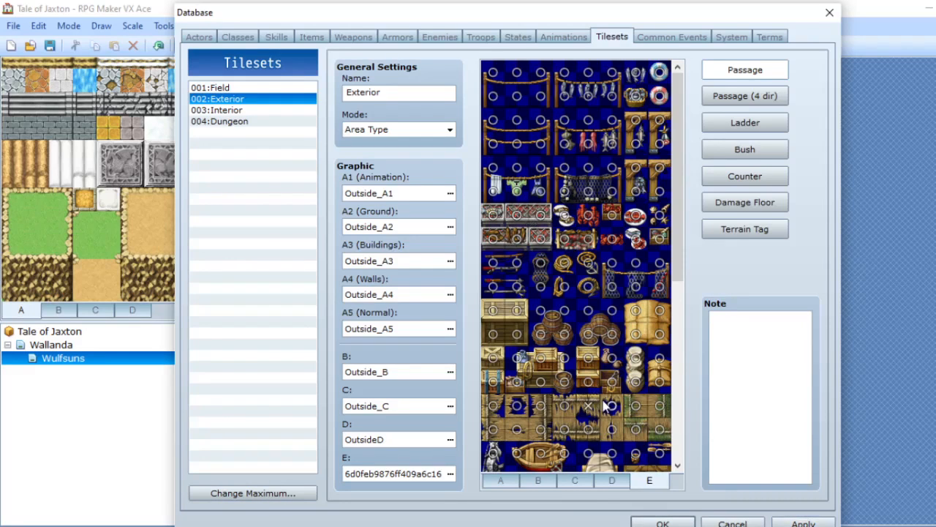
{"action": "left_click", "coordinate": [611, 407]}
{"action": "left_click", "coordinate": [604, 409]}
{"action": "left_click", "coordinate": [540, 168]}
{"action": "left_click", "coordinate": [541, 168]}
{"action": "left_click", "coordinate": [493, 143]}
{"action": "left_click", "coordinate": [541, 145]}
{"action": "left_click", "coordinate": [517, 144]}
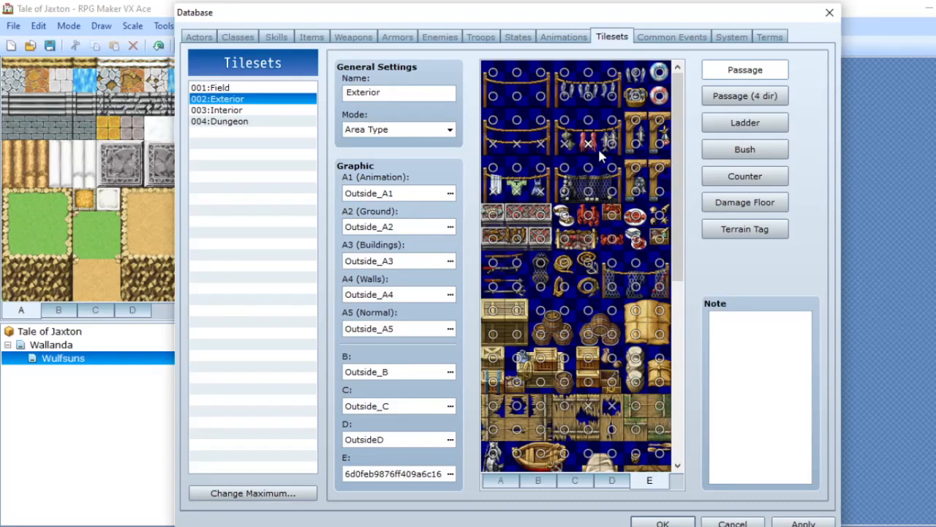
Try marking tiles of the wooden frames with hanging catch, the first fish line and the first empty rope rack as impassable.
{"action": "left_click", "coordinate": [635, 144]}
{"action": "left_click", "coordinate": [660, 120]}
{"action": "left_click", "coordinate": [636, 120]}
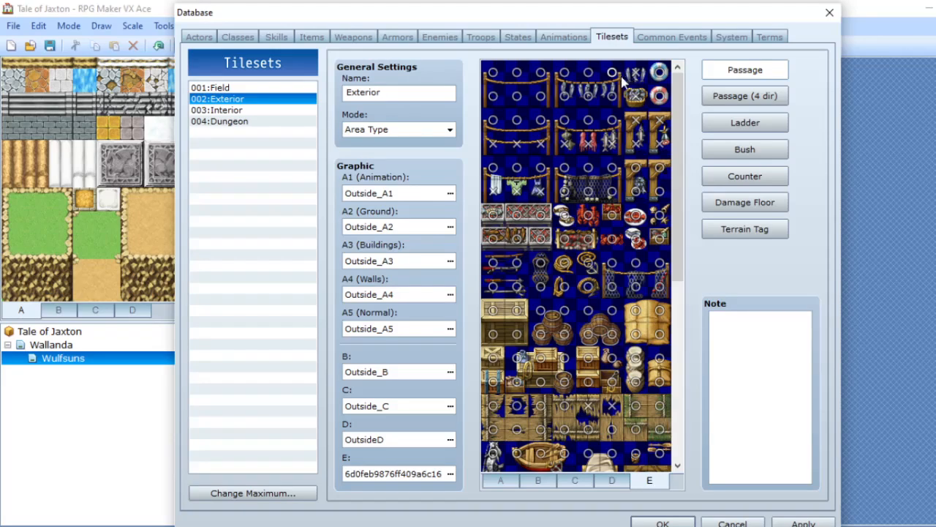
{"action": "left_click", "coordinate": [566, 102]}
{"action": "left_click", "coordinate": [517, 97]}
{"action": "left_click", "coordinate": [493, 97]}
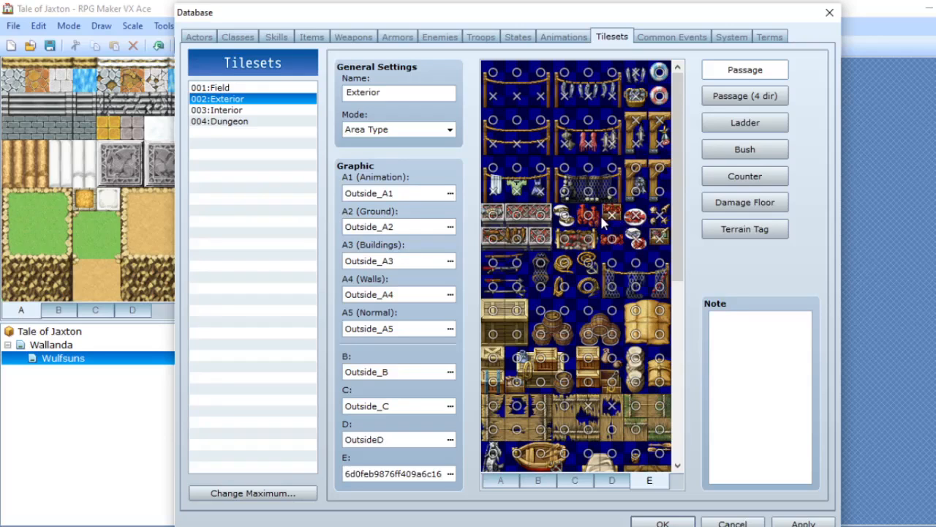
Try marking the upper row of the hanging net rack and a tile of the large sacks as impassable.
{"action": "left_click", "coordinate": [612, 262]}
{"action": "left_click", "coordinate": [659, 264]}
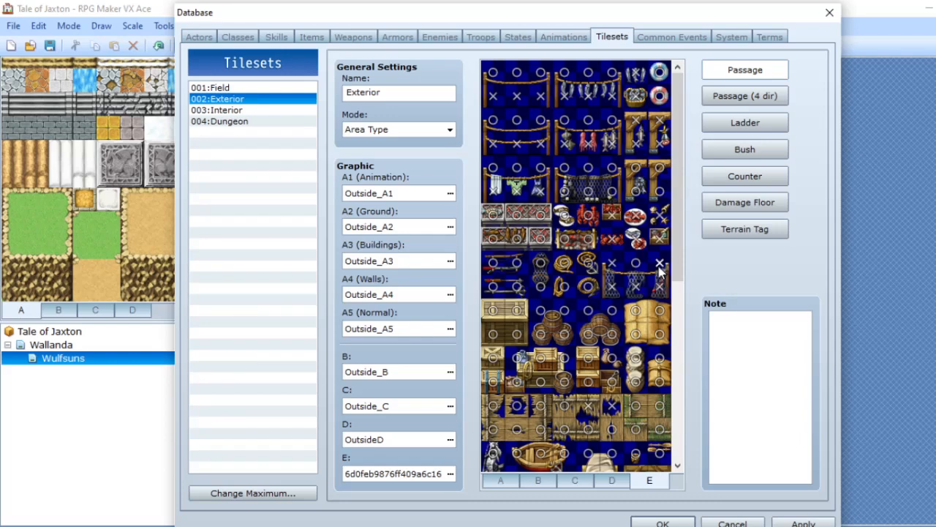
{"action": "left_click", "coordinate": [635, 262]}
{"action": "left_click", "coordinate": [636, 333]}
Review the terrain tag, damage floor, counter and bush settings of the E tiles, and close the database without saving.
{"action": "left_click", "coordinate": [746, 233]}
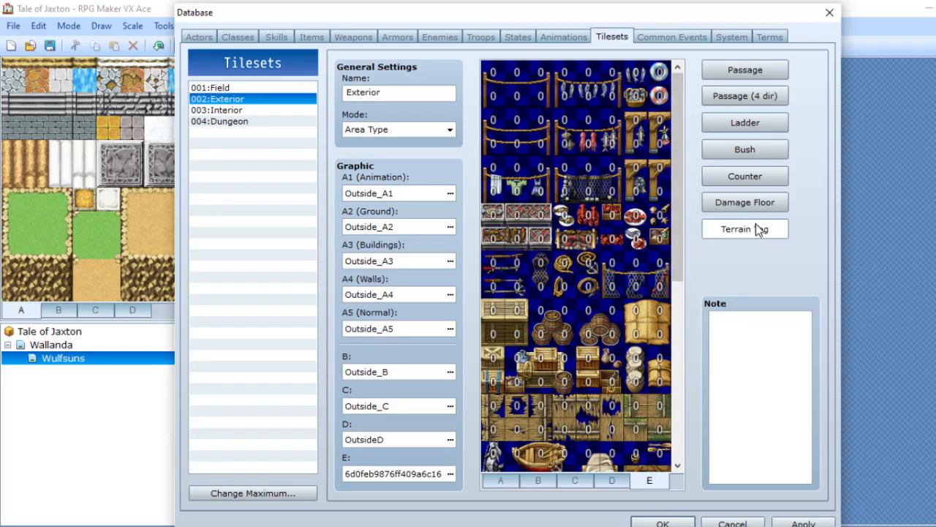
{"action": "left_click", "coordinate": [759, 208]}
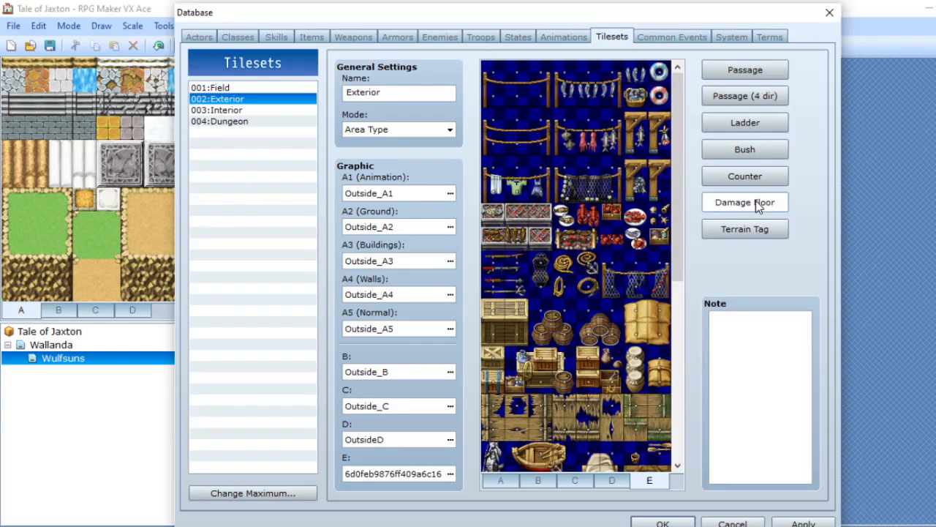
{"action": "left_click", "coordinate": [758, 177]}
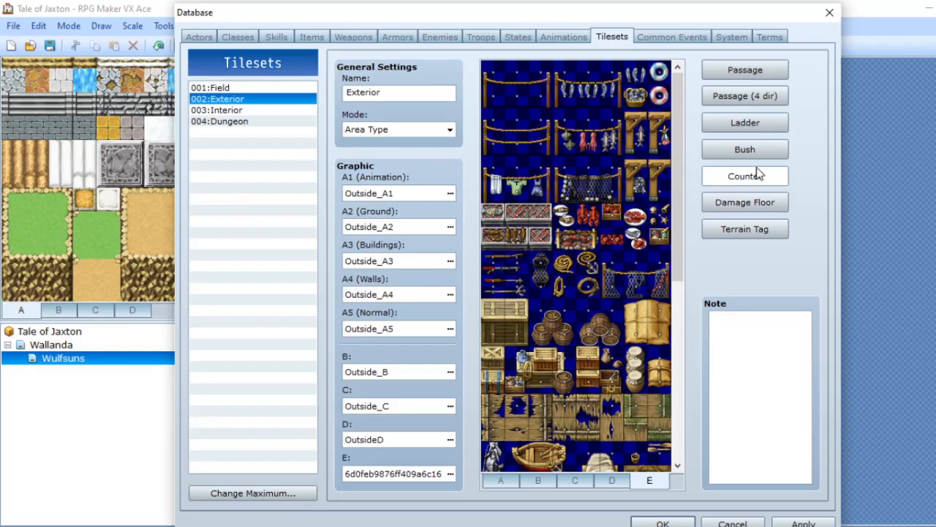
{"action": "left_click", "coordinate": [760, 142]}
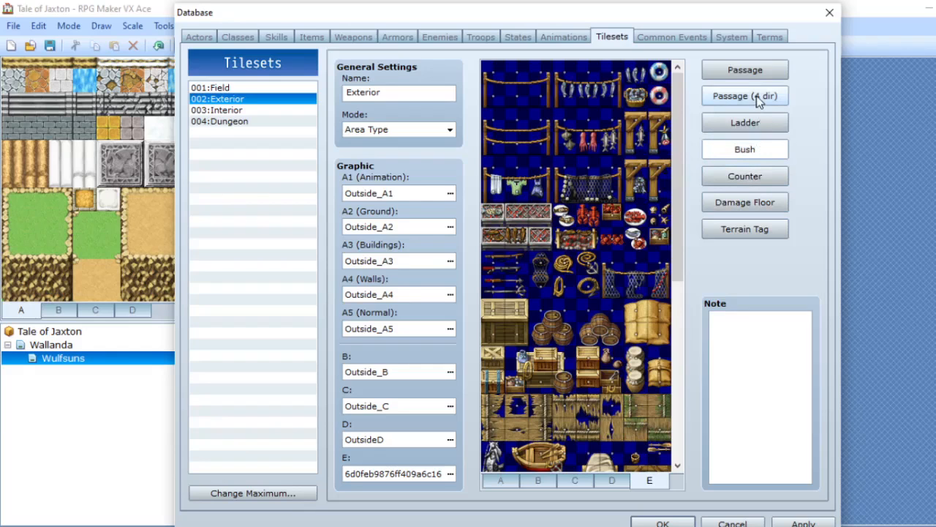
{"action": "left_click", "coordinate": [748, 520]}
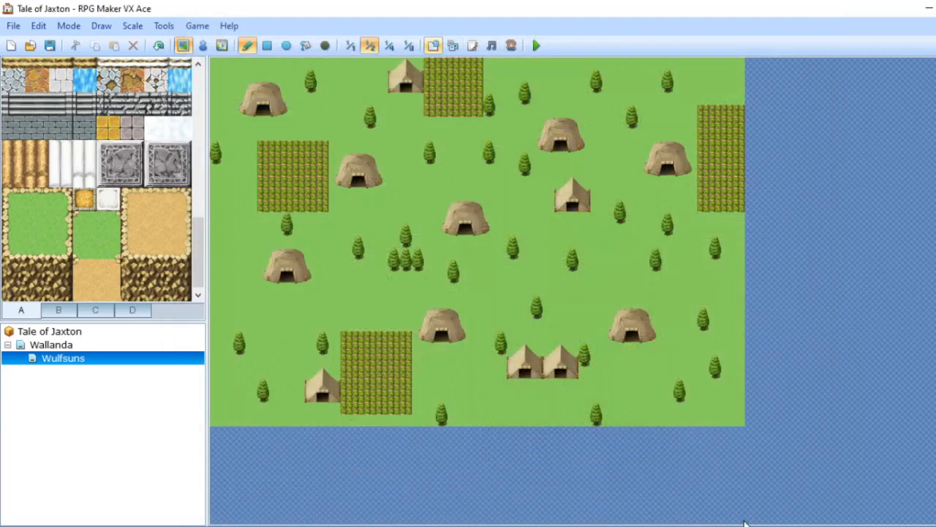
Reassign the imported graphic whose name starts with 6d0feb9876ff to slot E of the Exterior tileset and save the database changes.
{"action": "left_click", "coordinate": [432, 45]}
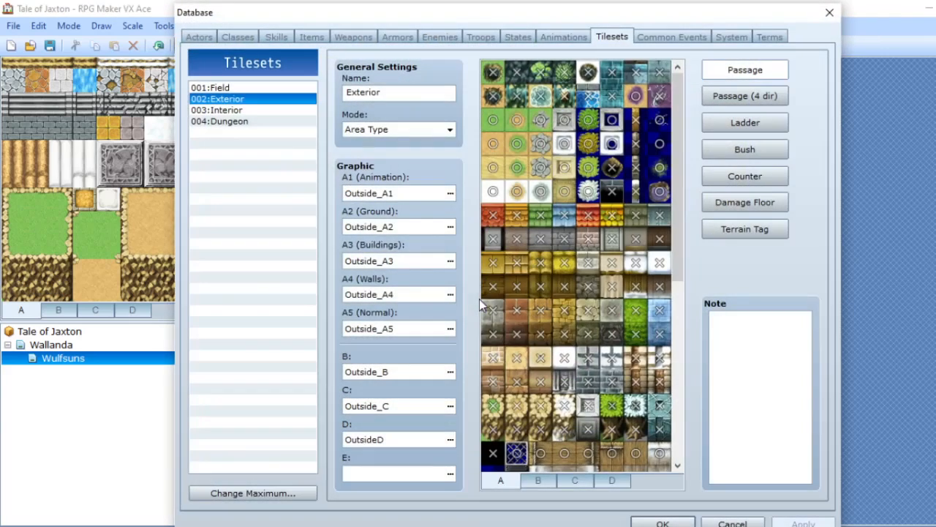
{"action": "left_click", "coordinate": [449, 474]}
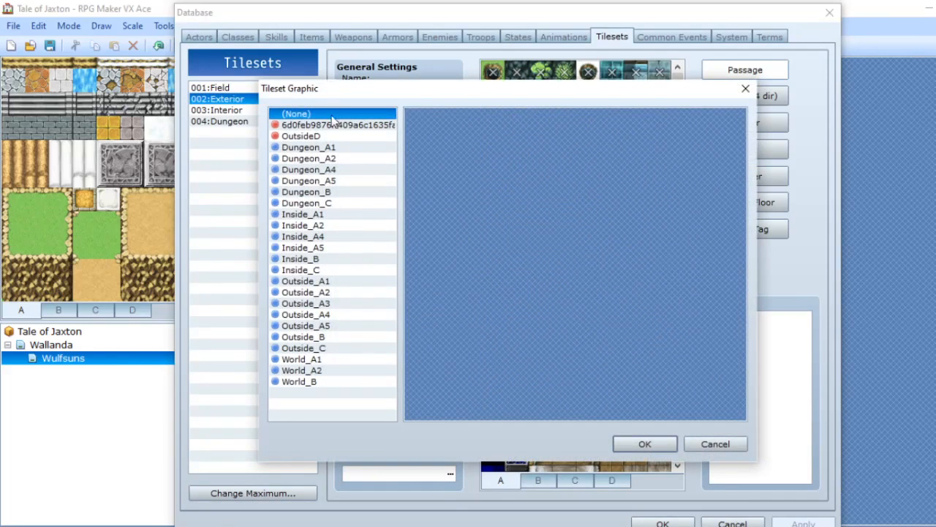
{"action": "left_click", "coordinate": [336, 125]}
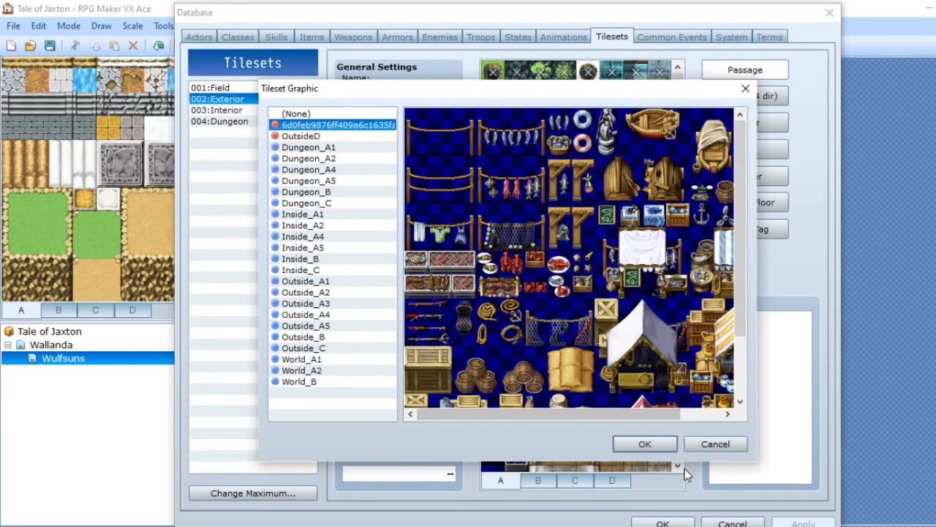
{"action": "left_click", "coordinate": [645, 444]}
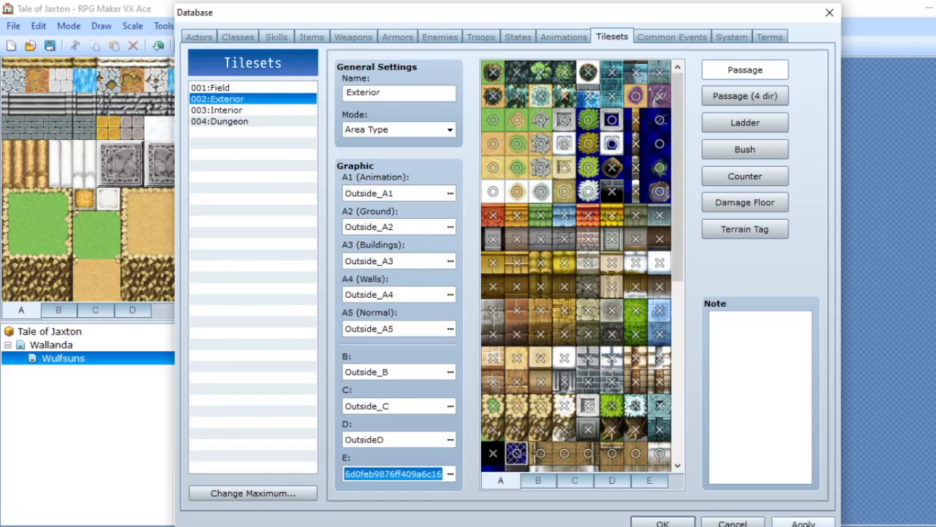
{"action": "left_click", "coordinate": [803, 522]}
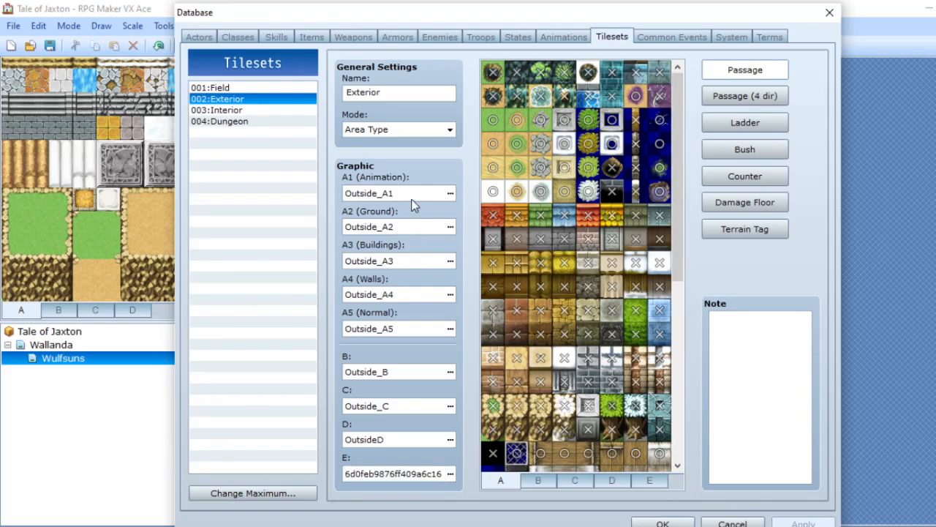
{"action": "left_click", "coordinate": [248, 493]}
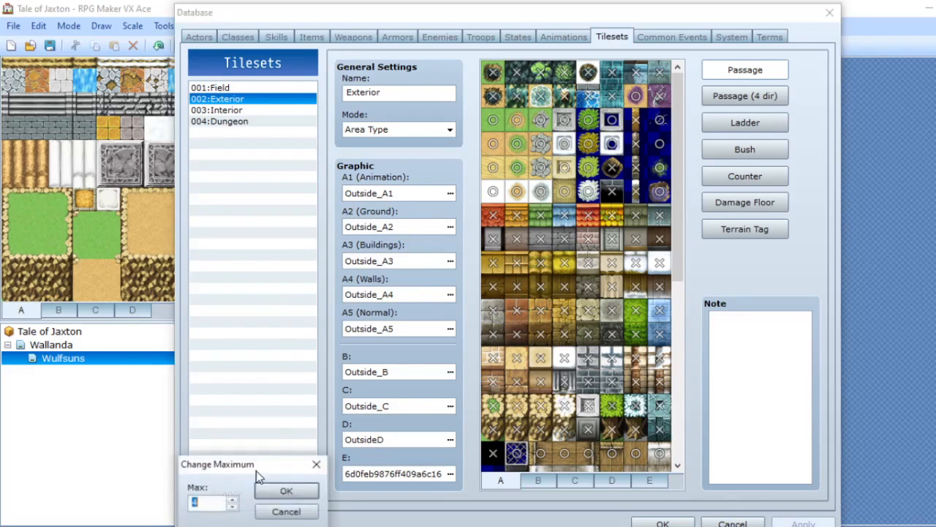
{"action": "left_click", "coordinate": [285, 511]}
{"action": "double_click", "coordinate": [447, 474]}
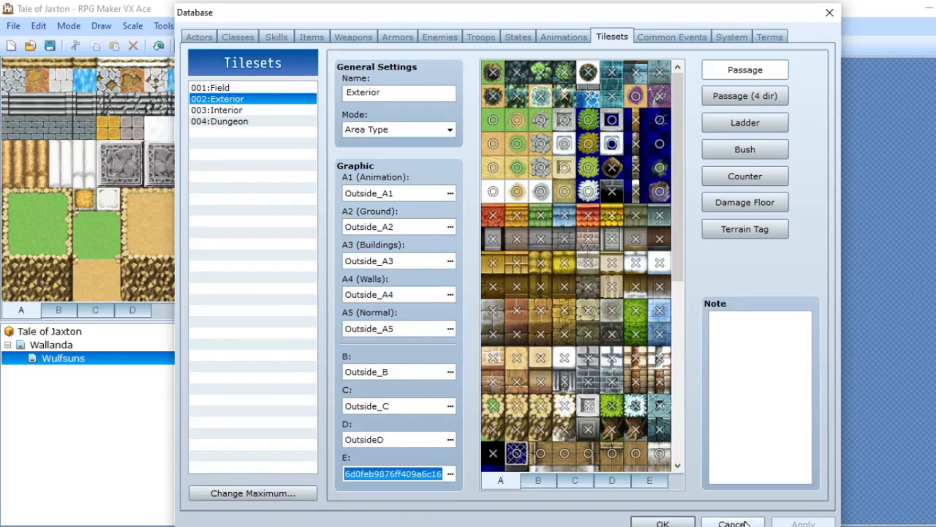
{"action": "left_click", "coordinate": [662, 522]}
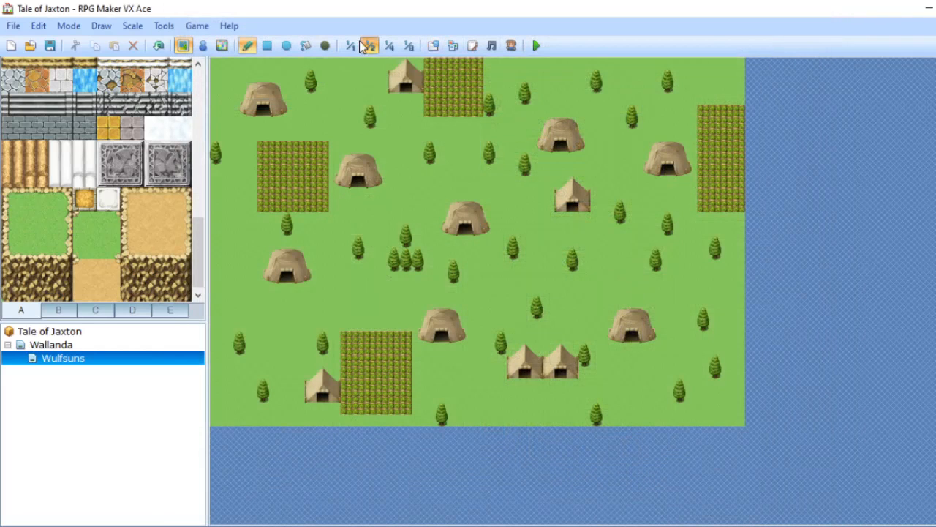
Display the E tiles in the map editor's palette and look at the map in event mode before returning to map editing.
{"action": "left_click", "coordinate": [169, 310]}
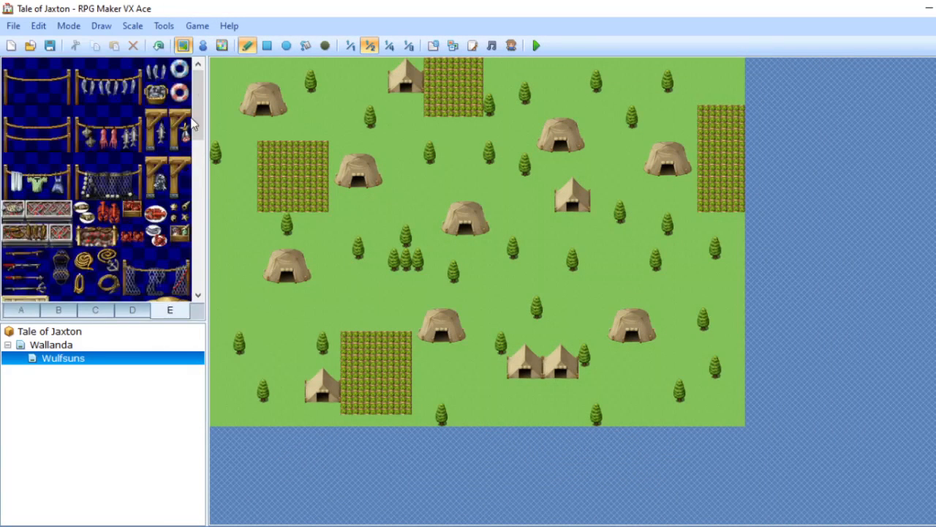
{"action": "left_click", "coordinate": [196, 46]}
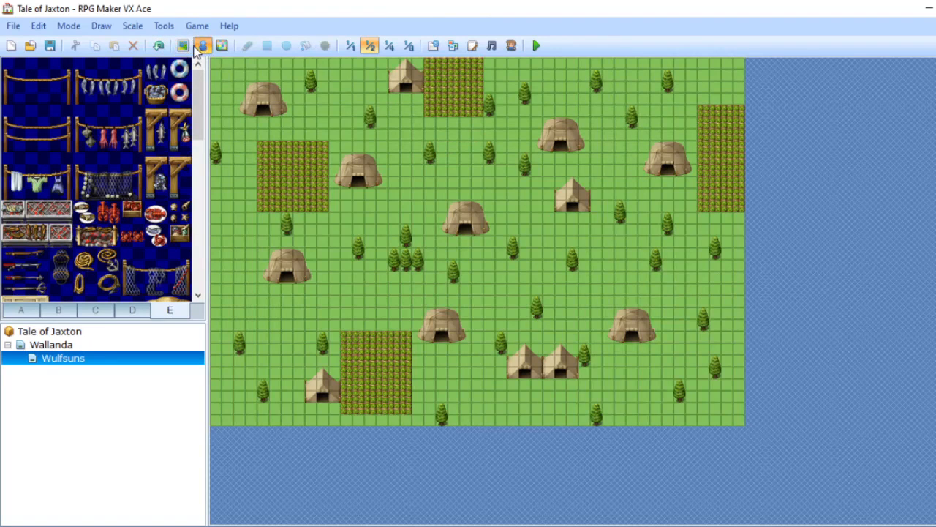
{"action": "left_click", "coordinate": [185, 46]}
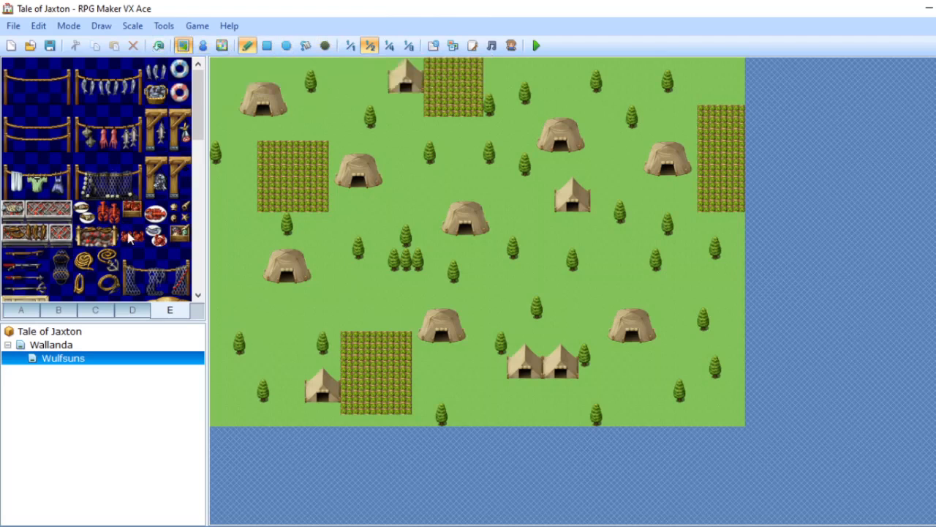
Check the Exterior tileset's mode options and its A2 ground graphic entry in the database.
{"action": "left_click", "coordinate": [432, 45]}
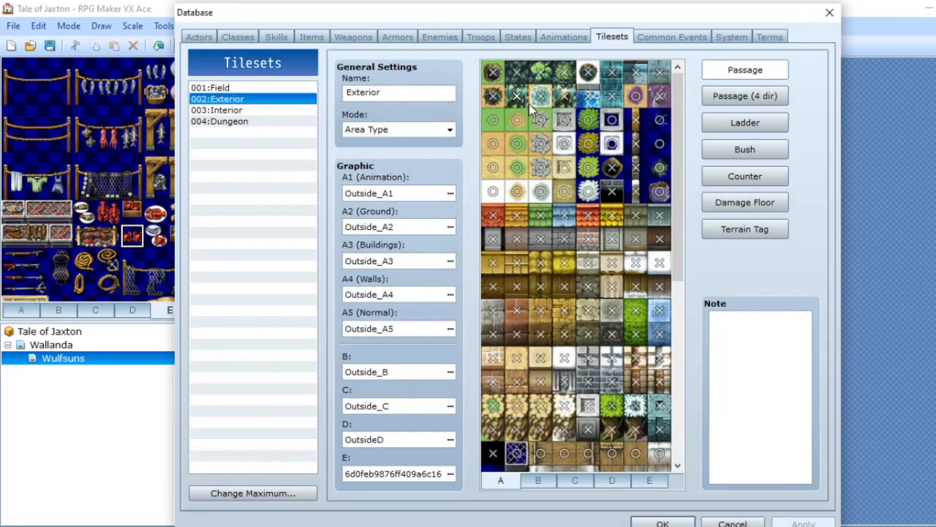
{"action": "left_click", "coordinate": [448, 130]}
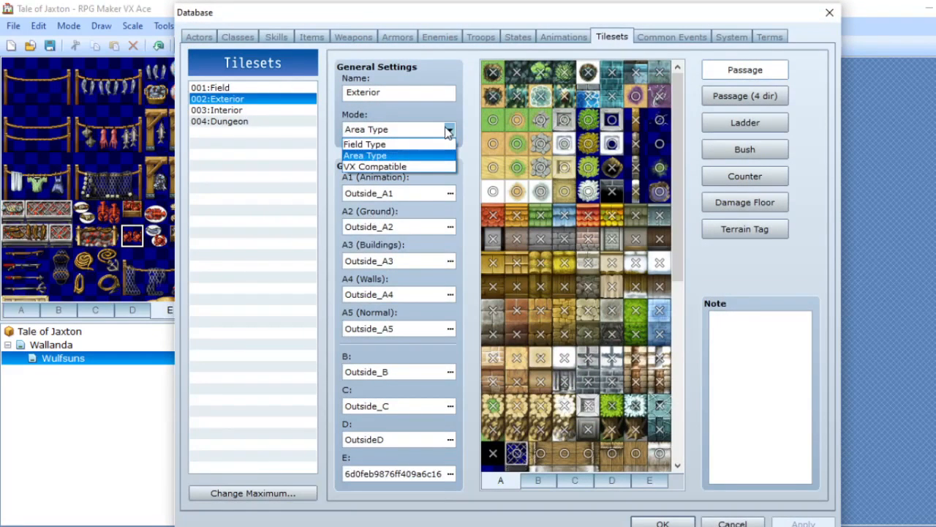
{"action": "left_click", "coordinate": [449, 131]}
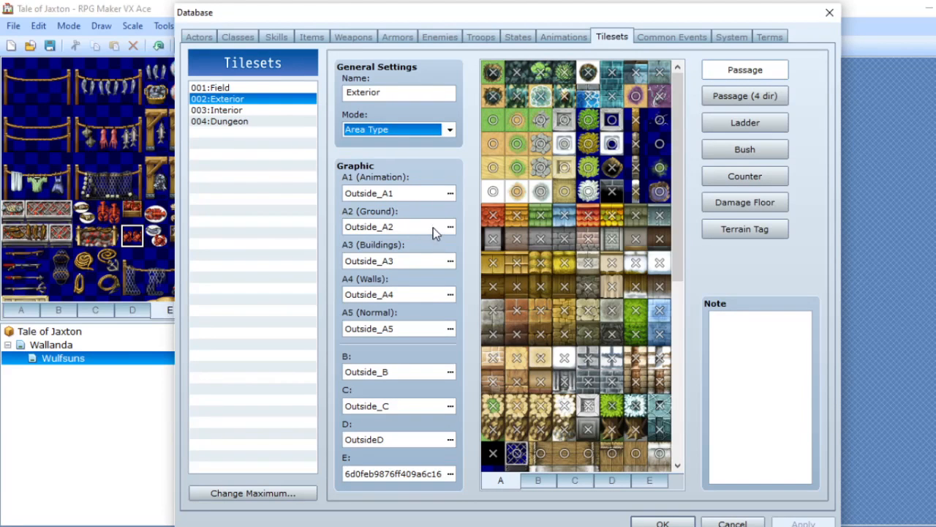
{"action": "left_click", "coordinate": [442, 227]}
{"action": "left_click", "coordinate": [452, 227]}
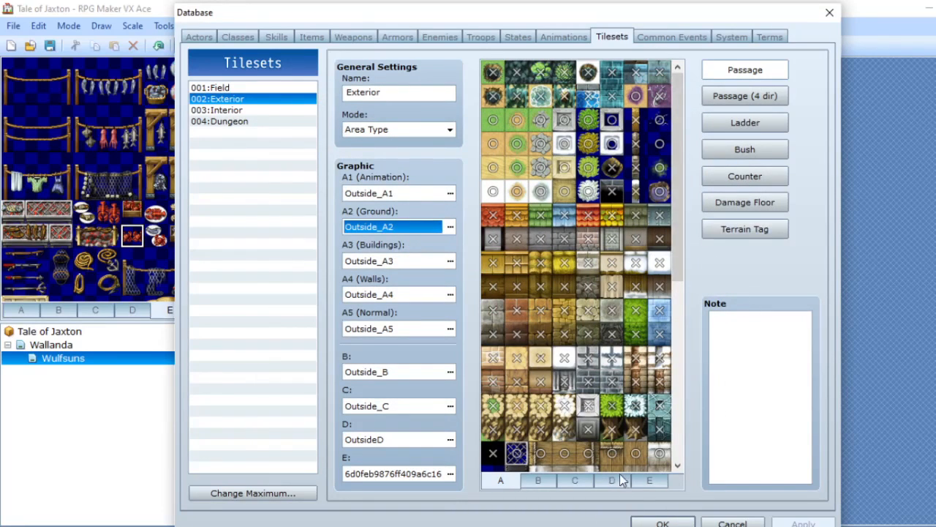
Mark the lower tiles of the three stacked barrels, the small crates below them and the broken planks as impassable in the E graphic.
{"action": "left_click", "coordinate": [638, 480]}
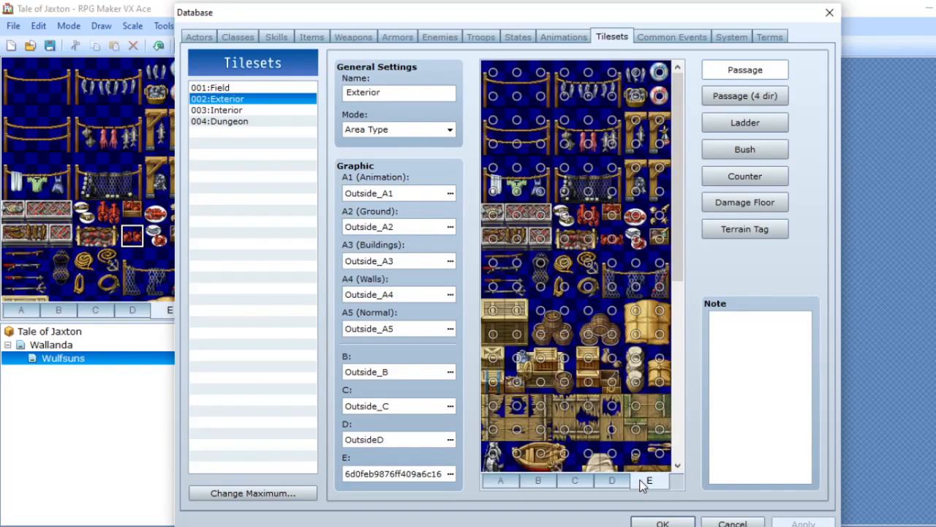
{"action": "left_click", "coordinate": [611, 334]}
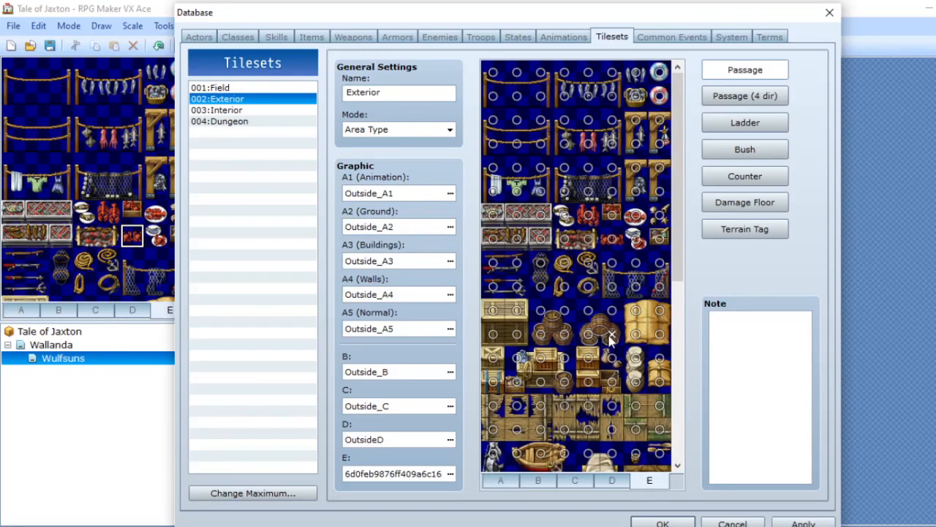
{"action": "left_click", "coordinate": [588, 357]}
{"action": "left_click", "coordinate": [611, 381]}
{"action": "left_click", "coordinate": [588, 381]}
{"action": "left_click", "coordinate": [588, 412]}
{"action": "left_click", "coordinate": [611, 411]}
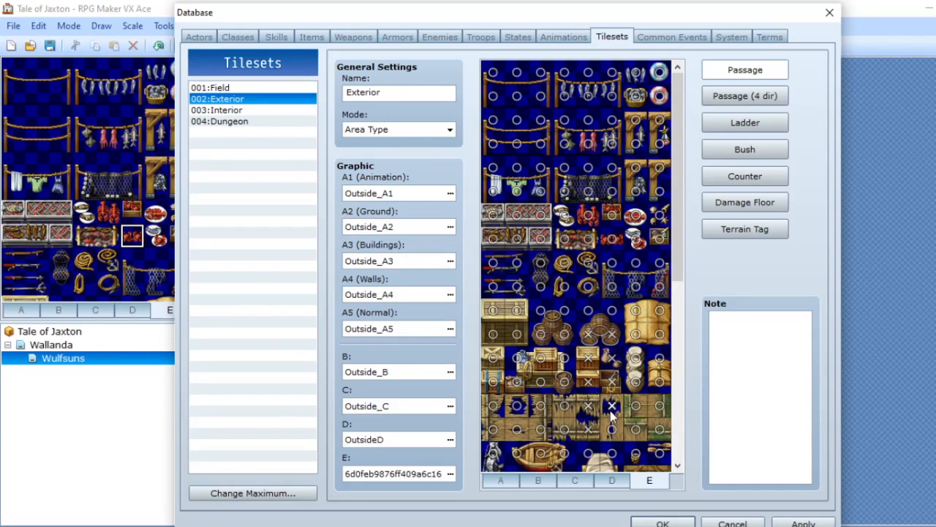
Mark the remaining lower broken-plank tile and most tiles in the rowboat's row as impassable.
{"action": "left_click", "coordinate": [613, 432]}
{"action": "left_click", "coordinate": [589, 454]}
{"action": "left_click", "coordinate": [635, 455]}
{"action": "left_click", "coordinate": [660, 454]}
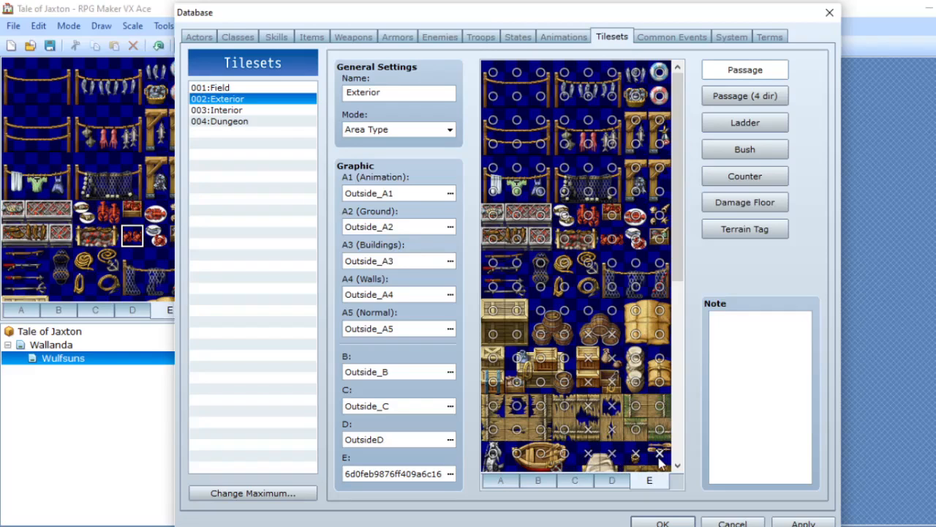
{"action": "left_click", "coordinate": [564, 454]}
{"action": "left_click", "coordinate": [516, 454]}
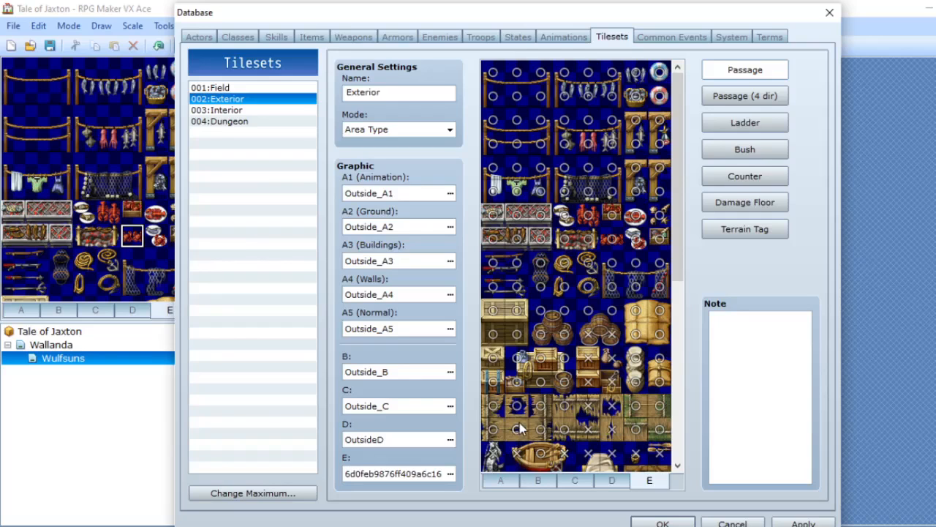
Mark the leftmost broken-plank tiles in the E graphic as impassable, including the hole in the upper row.
{"action": "left_click", "coordinate": [519, 428]}
{"action": "left_click", "coordinate": [542, 426]}
{"action": "left_click", "coordinate": [494, 431]}
{"action": "left_click", "coordinate": [491, 405]}
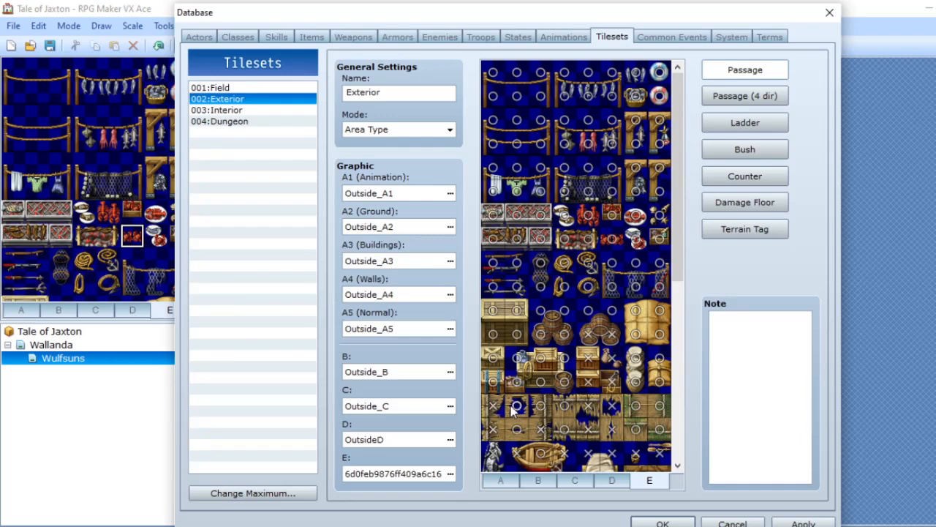
{"action": "left_click", "coordinate": [515, 408]}
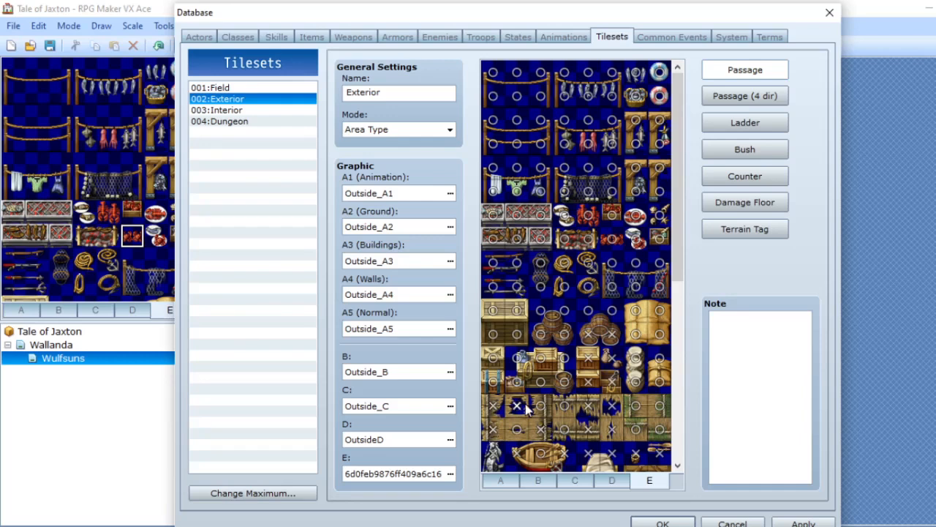
Mark the small crates and goods above the planks and the lower tiles of the large wooden crate as impassable.
{"action": "left_click", "coordinate": [564, 382]}
{"action": "left_click", "coordinate": [564, 360]}
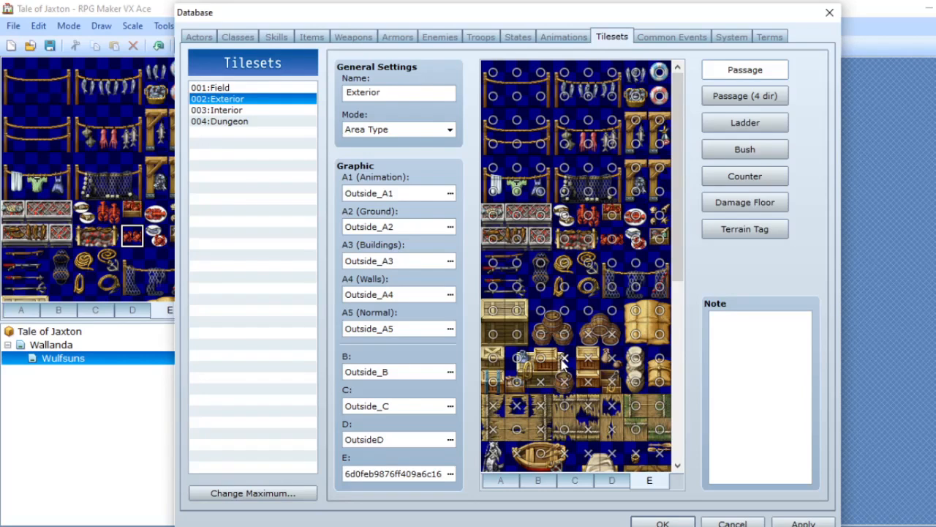
{"action": "left_click", "coordinate": [516, 360]}
{"action": "left_click", "coordinate": [516, 384]}
{"action": "left_click", "coordinate": [496, 383]}
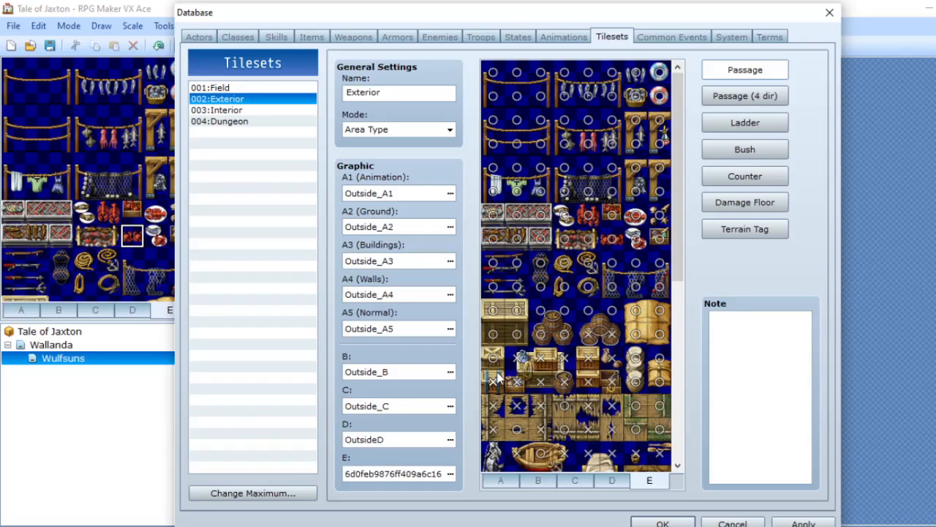
{"action": "left_click", "coordinate": [494, 359]}
{"action": "left_click", "coordinate": [516, 336]}
{"action": "left_click", "coordinate": [492, 336]}
Mark the fishing rods, nets, rope coils and the tiles along the tops of the barrel stacks as impassable.
{"action": "left_click", "coordinate": [515, 286]}
{"action": "left_click", "coordinate": [493, 286]}
{"action": "left_click", "coordinate": [495, 263]}
{"action": "left_click", "coordinate": [518, 263]}
{"action": "left_click", "coordinate": [541, 263]}
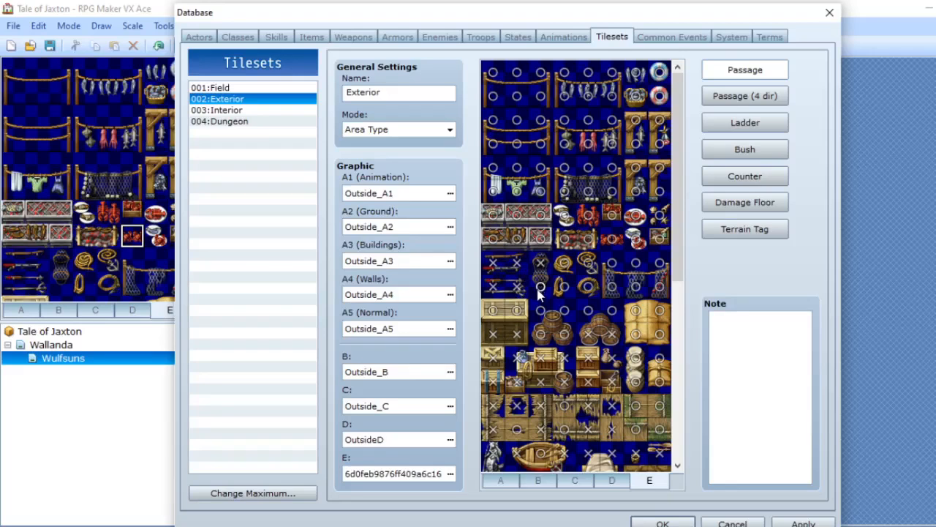
{"action": "left_click", "coordinate": [604, 312]}
{"action": "left_click", "coordinate": [590, 310]}
{"action": "left_click", "coordinate": [661, 262]}
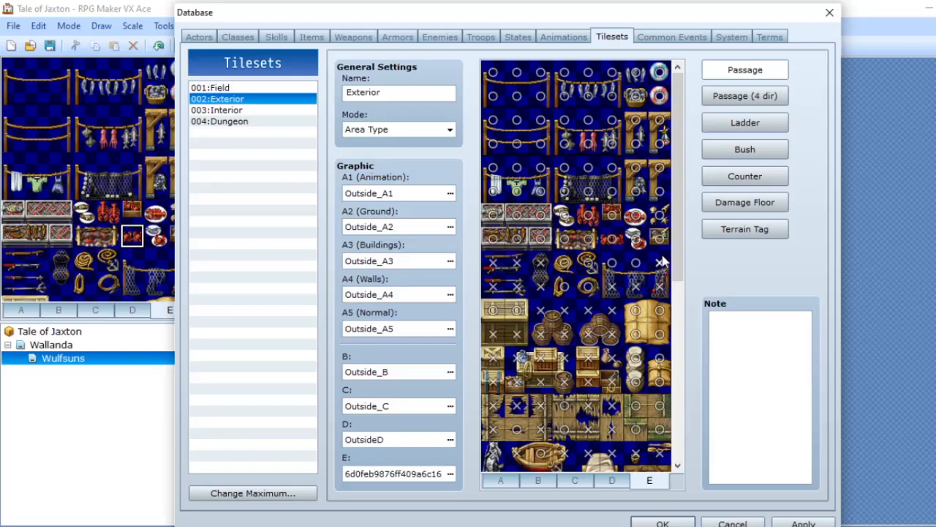
{"action": "left_click_drag", "start_coordinate": [655, 262], "coordinate": [556, 267]}
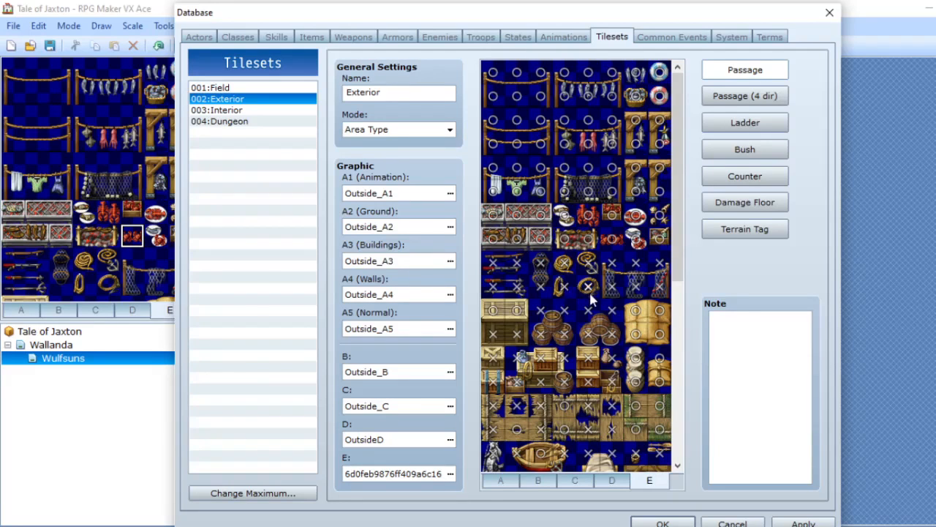
Mark the seafood tiles and the hanging racks above them as impassable, except the line tiles in the topmost row.
{"action": "left_click", "coordinate": [664, 243]}
{"action": "left_click", "coordinate": [492, 223]}
{"action": "mouse_move", "coordinate": [491, 223]}
{"action": "left_mouse_down"}
{"action": "mouse_move", "coordinate": [663, 220]}
{"action": "mouse_move", "coordinate": [662, 71]}
{"action": "mouse_move", "coordinate": [637, 77]}
{"action": "mouse_move", "coordinate": [638, 199]}
{"action": "mouse_move", "coordinate": [495, 191]}
{"action": "mouse_move", "coordinate": [494, 169]}
{"action": "mouse_move", "coordinate": [611, 183]}
{"action": "mouse_move", "coordinate": [613, 153]}
{"action": "mouse_move", "coordinate": [498, 146]}
{"action": "mouse_move", "coordinate": [497, 128]}
{"action": "mouse_move", "coordinate": [618, 140]}
{"action": "mouse_move", "coordinate": [616, 98]}
{"action": "mouse_move", "coordinate": [512, 100]}
{"action": "left_mouse_up"}
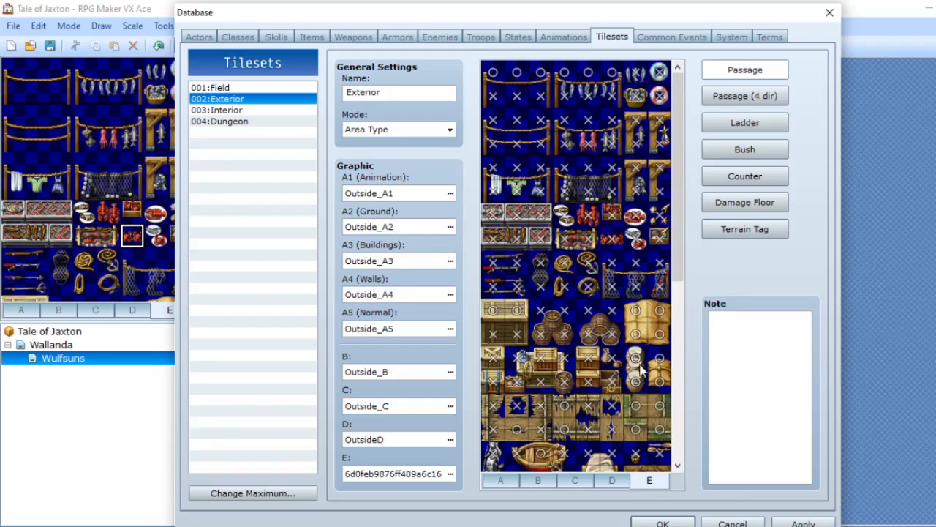
Mark the large tan bundle, the stacked white sacks and the smaller bundle beside them as impassable.
{"action": "left_click", "coordinate": [660, 310]}
{"action": "left_click", "coordinate": [635, 311]}
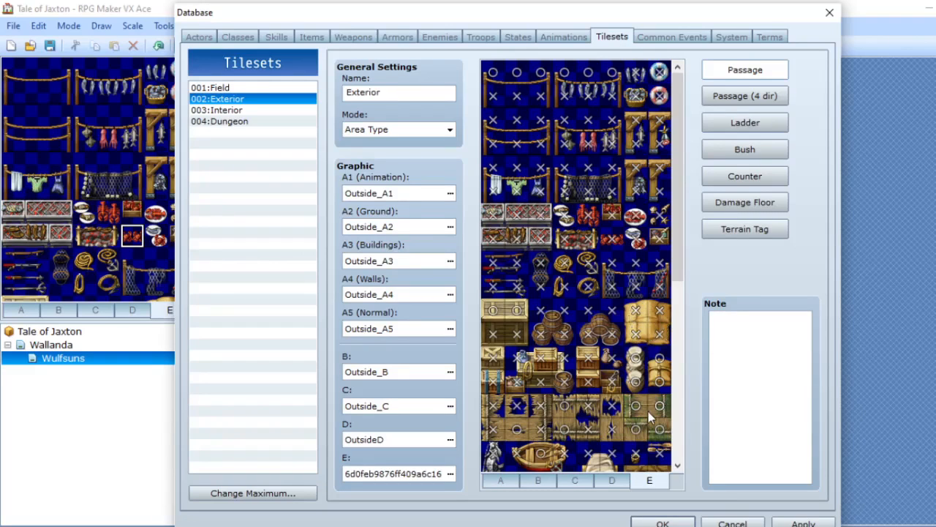
{"action": "left_click", "coordinate": [659, 360]}
{"action": "left_click", "coordinate": [635, 382]}
{"action": "left_click", "coordinate": [636, 361]}
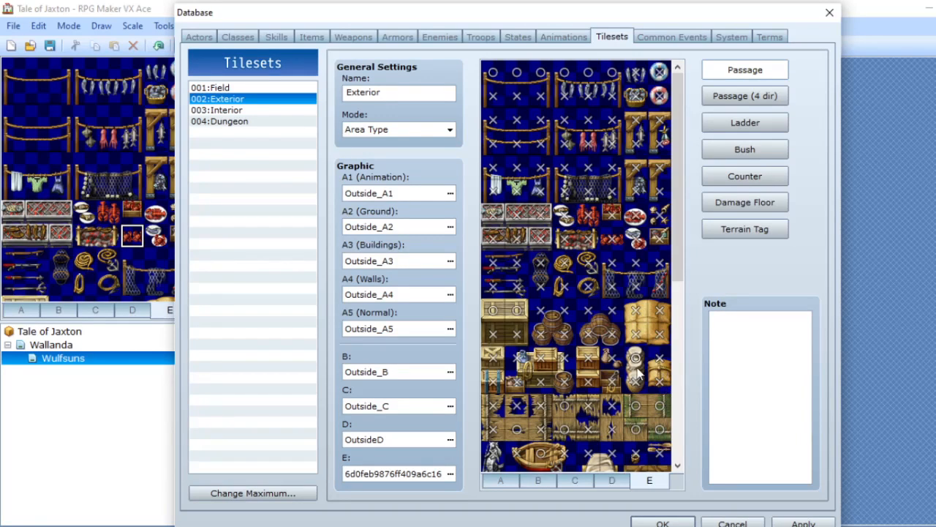
{"action": "left_click", "coordinate": [658, 432]}
Mark the domed hut's roof and wall tiles in the D graphic as impassable and accept the database changes.
{"action": "left_click", "coordinate": [613, 481]}
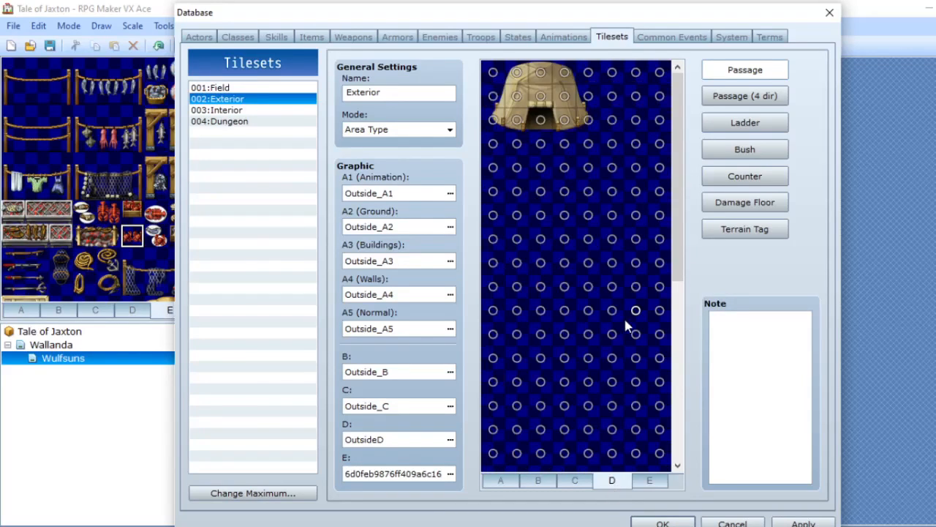
{"action": "left_click", "coordinate": [565, 119]}
{"action": "left_click", "coordinate": [588, 96]}
{"action": "left_click", "coordinate": [565, 96]}
{"action": "left_click", "coordinate": [564, 72]}
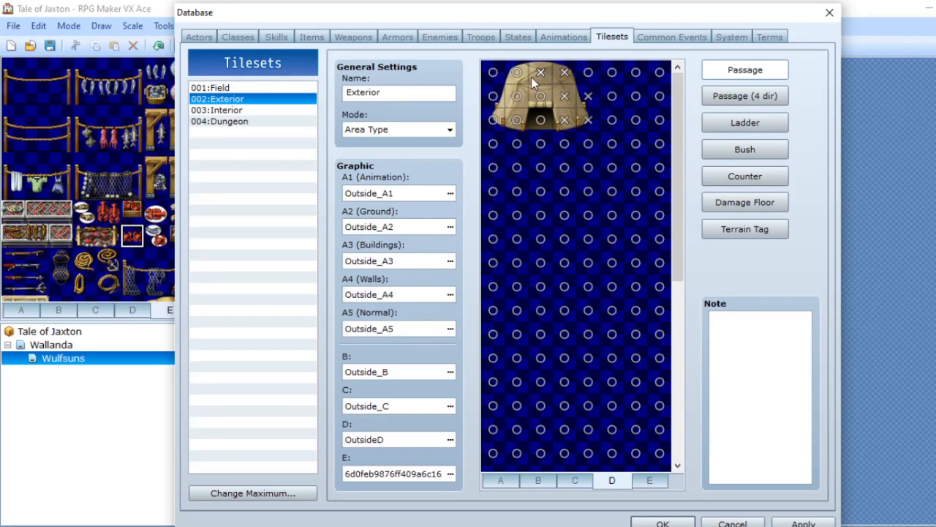
{"action": "left_click", "coordinate": [518, 91]}
{"action": "left_click", "coordinate": [516, 117]}
{"action": "left_click", "coordinate": [497, 103]}
{"action": "left_click", "coordinate": [663, 522]}
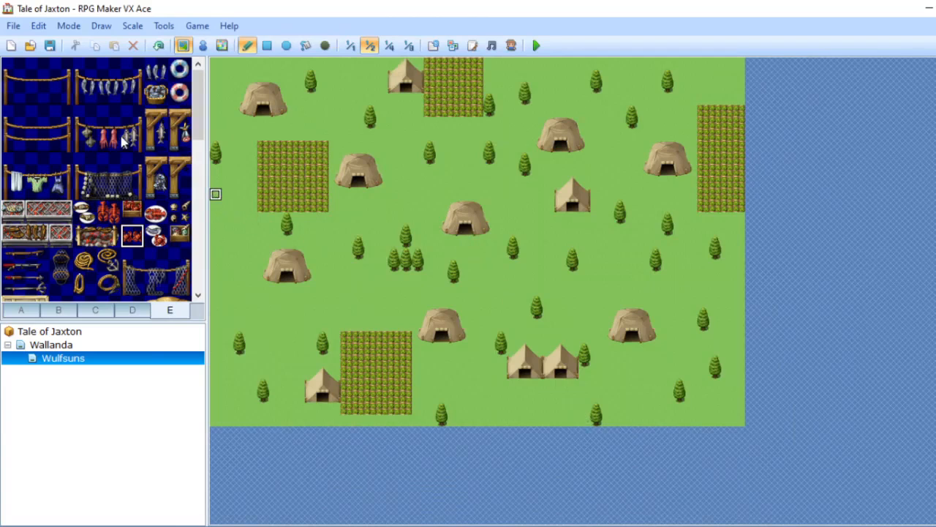
Place the fish-drying line beside the northernmost tent and replace it with the clothesline holding laundry.
{"action": "left_click_drag", "start_coordinate": [132, 93], "coordinate": [85, 71]}
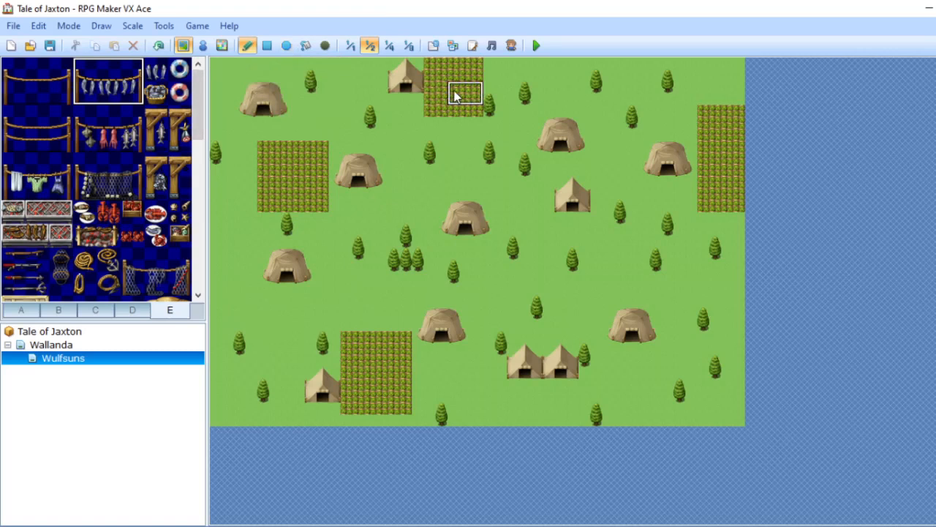
{"action": "left_click", "coordinate": [359, 73]}
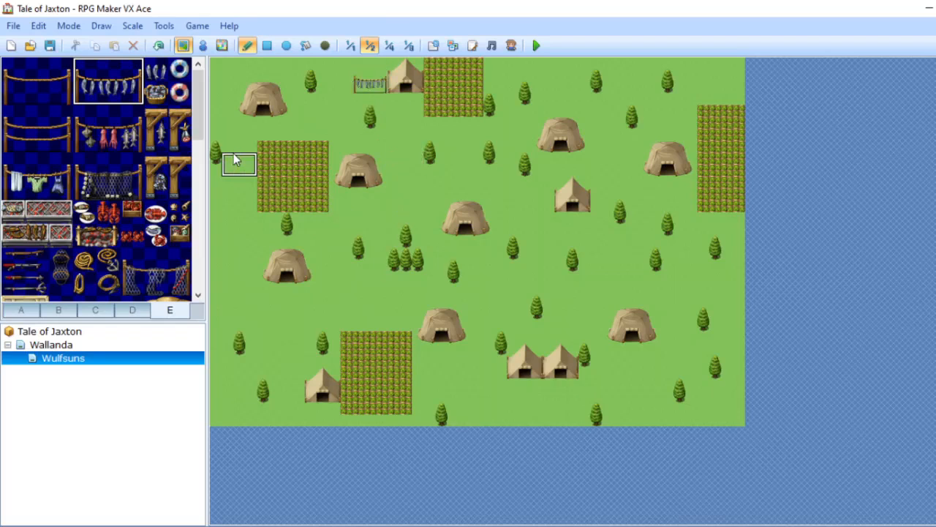
{"action": "mouse_move", "coordinate": [56, 189]}
{"action": "left_mouse_down"}
{"action": "mouse_move", "coordinate": [16, 183]}
{"action": "mouse_move", "coordinate": [61, 188]}
{"action": "left_mouse_up"}
{"action": "left_click", "coordinate": [16, 183]}
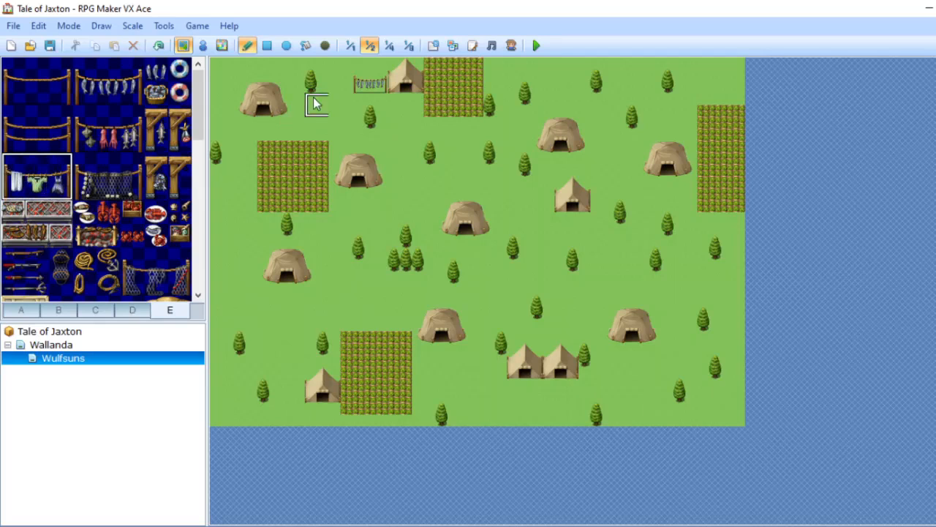
{"action": "left_click", "coordinate": [364, 82]}
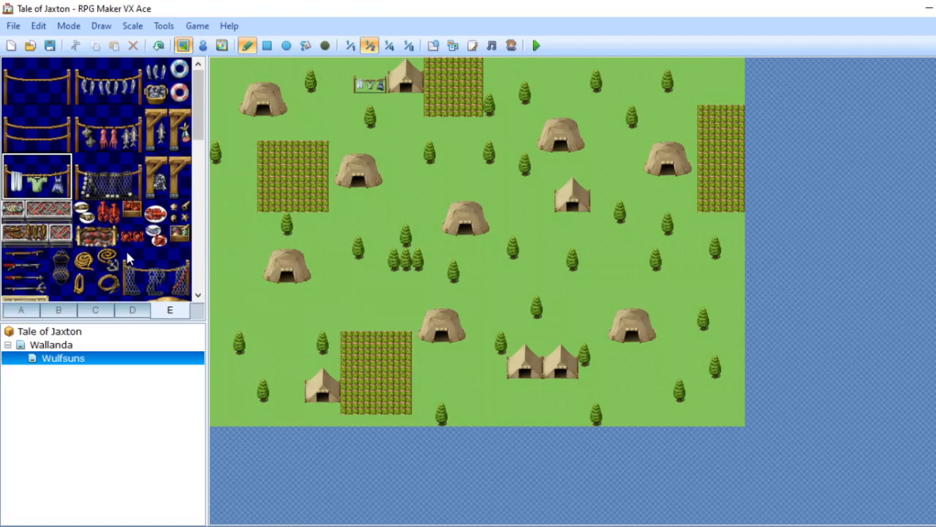
Place laundry clotheslines beside the western hut, the southeastern hut and the northeastern hut next to the field.
{"action": "left_click", "coordinate": [327, 272]}
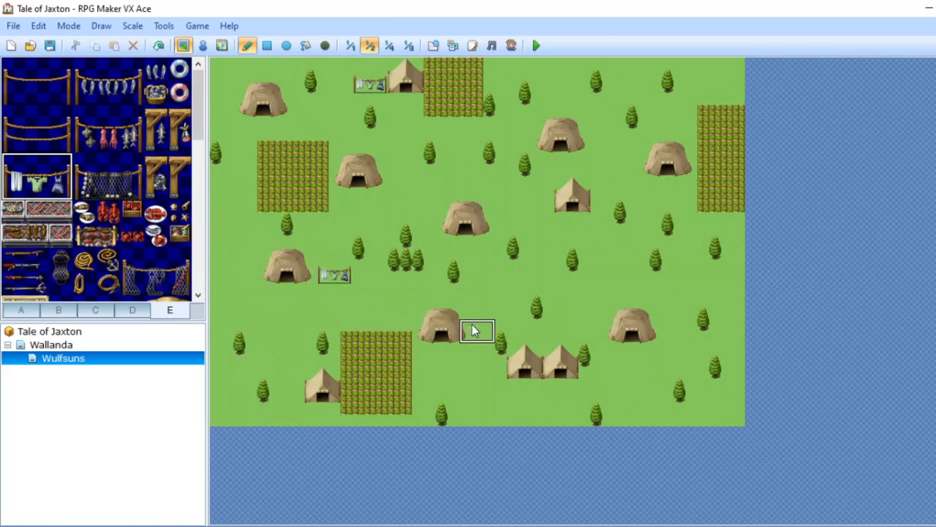
{"action": "left_click", "coordinate": [677, 335]}
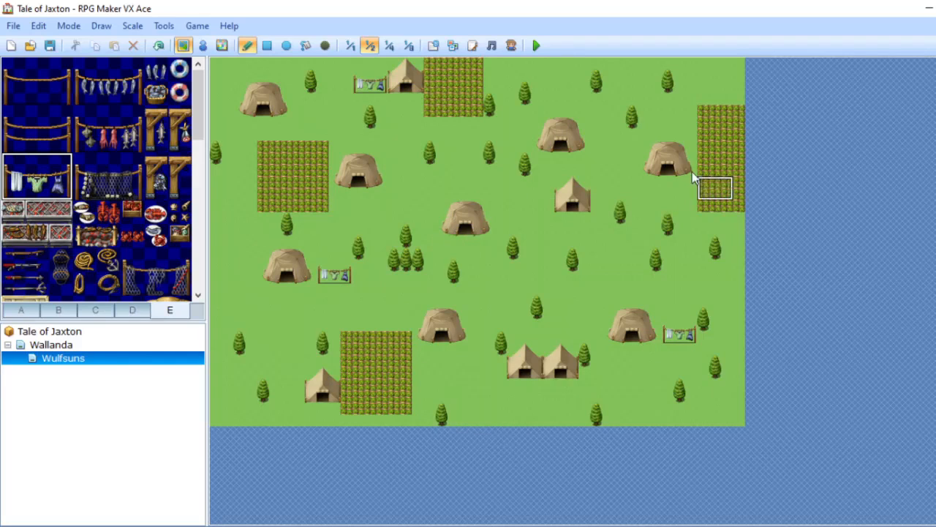
{"action": "left_click", "coordinate": [613, 161]}
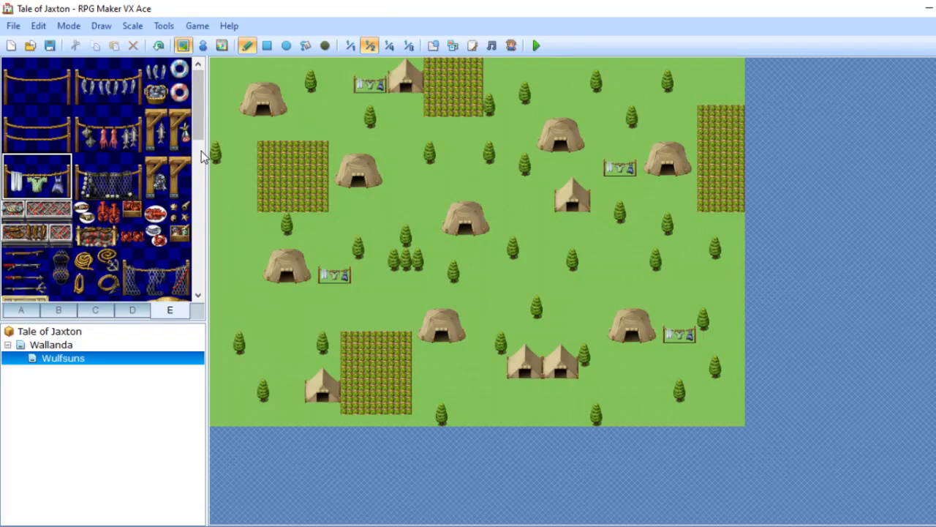
Look through the E, B and A tiles in the palette for more scenery to add to the village.
{"action": "scroll", "coordinate": [202, 146], "scroll_direction": "down", "scroll_amount": 2}
{"action": "scroll", "coordinate": [202, 143], "scroll_direction": "up", "scroll_amount": 2}
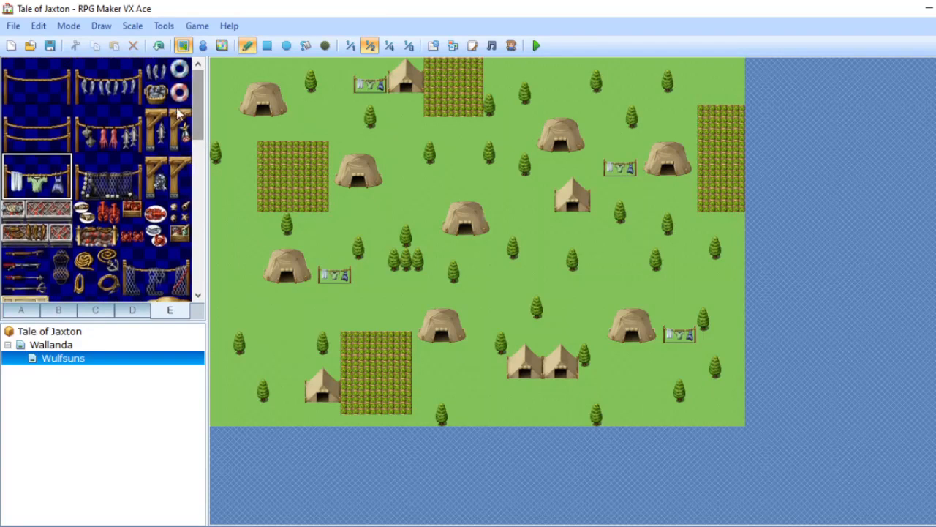
{"action": "scroll", "coordinate": [183, 146], "scroll_direction": "down", "scroll_amount": 3}
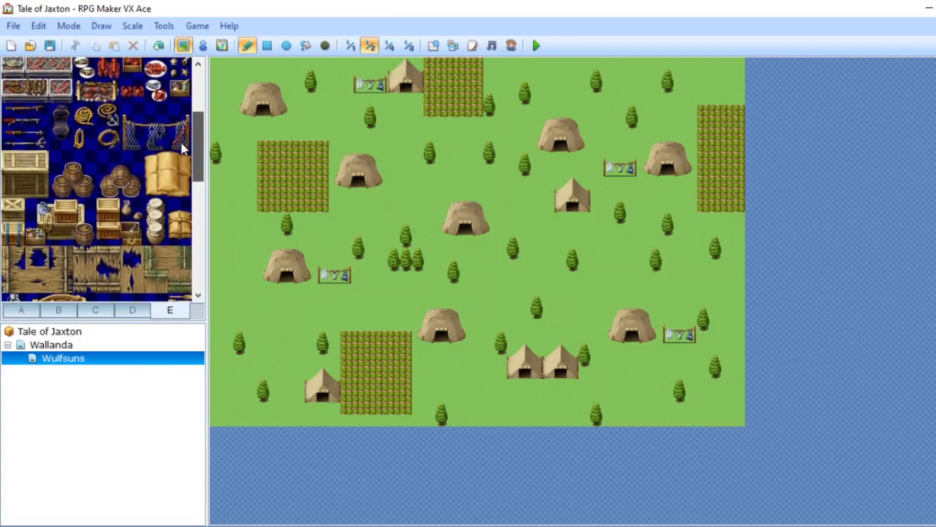
{"action": "scroll", "coordinate": [183, 146], "scroll_direction": "down", "scroll_amount": 3}
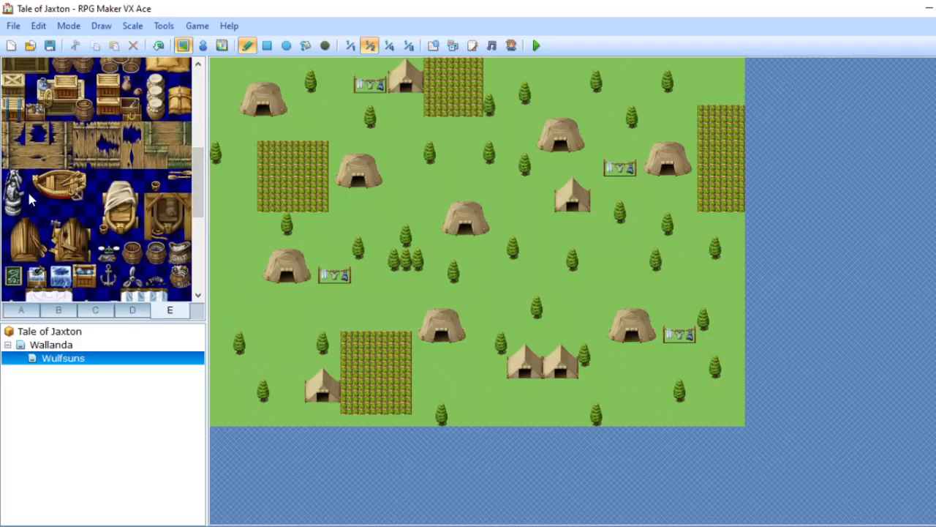
{"action": "left_click", "coordinate": [13, 204]}
{"action": "left_click_drag", "start_coordinate": [203, 157], "coordinate": [188, 111]}
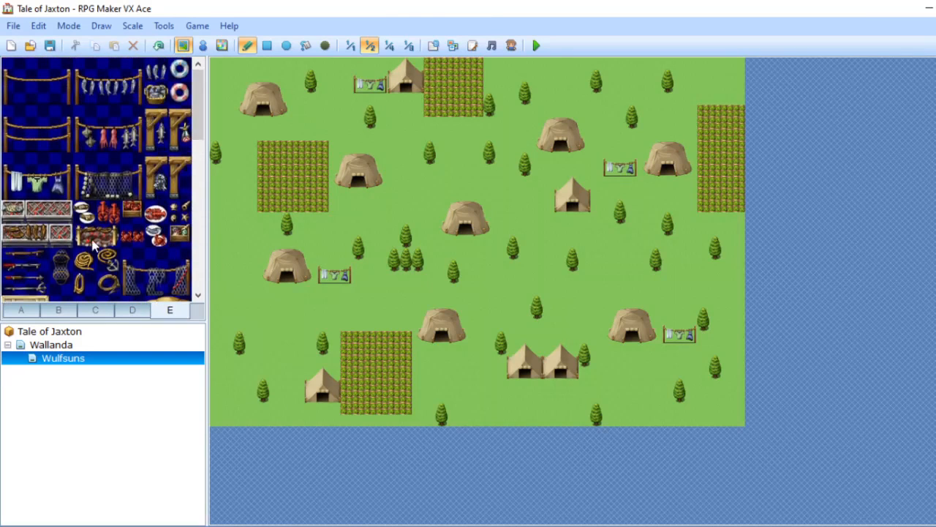
{"action": "left_click", "coordinate": [124, 313]}
{"action": "left_click", "coordinate": [95, 310]}
{"action": "left_click", "coordinate": [60, 313]}
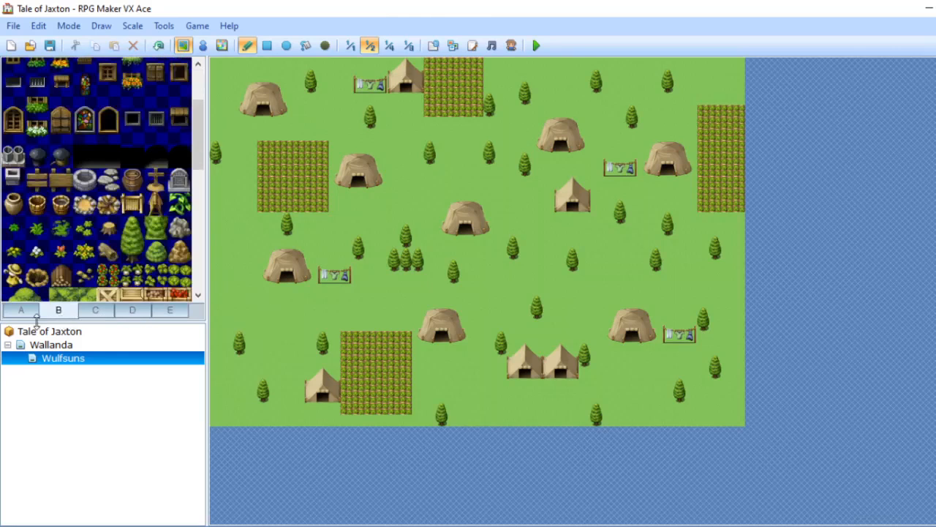
{"action": "left_click_drag", "start_coordinate": [194, 136], "coordinate": [204, 274]}
{"action": "scroll", "coordinate": [154, 138], "scroll_direction": "up", "scroll_amount": 6}
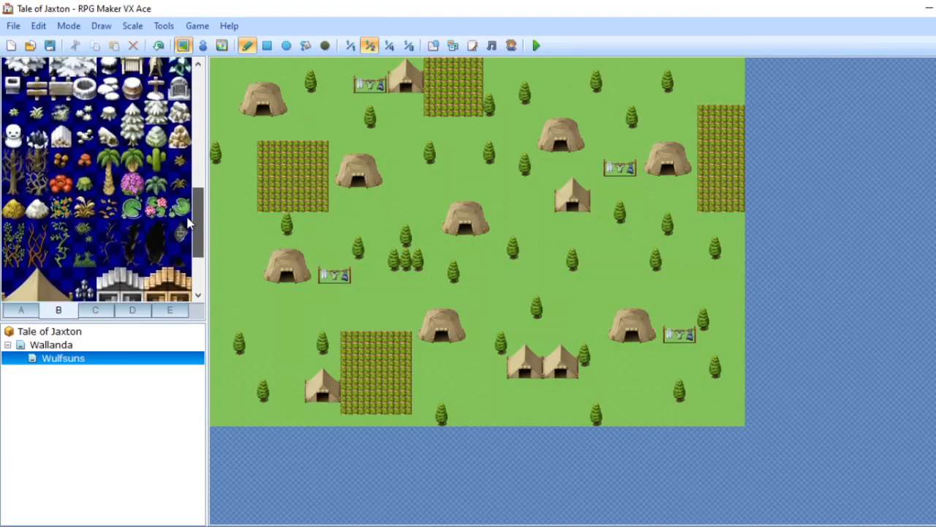
{"action": "scroll", "coordinate": [158, 120], "scroll_direction": "up", "scroll_amount": 3}
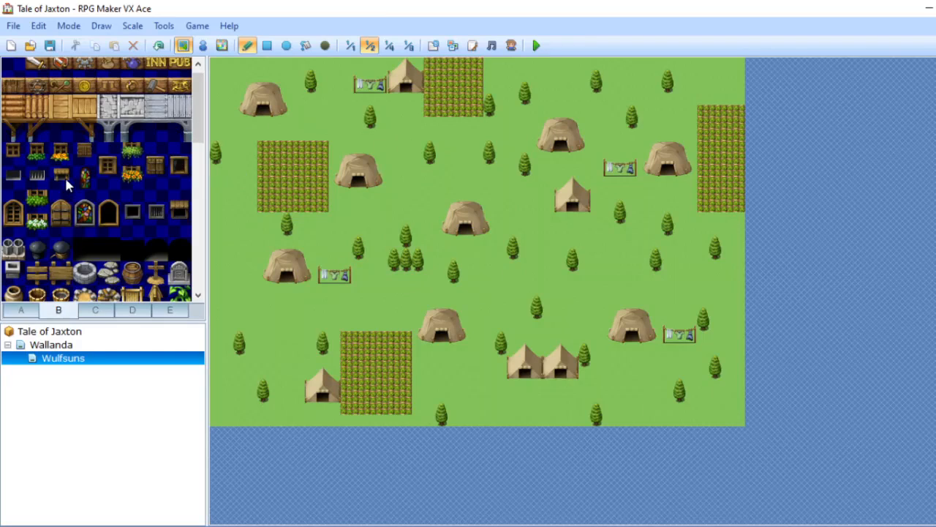
{"action": "left_click", "coordinate": [26, 310]}
{"action": "scroll", "coordinate": [196, 116], "scroll_direction": "down", "scroll_amount": 3}
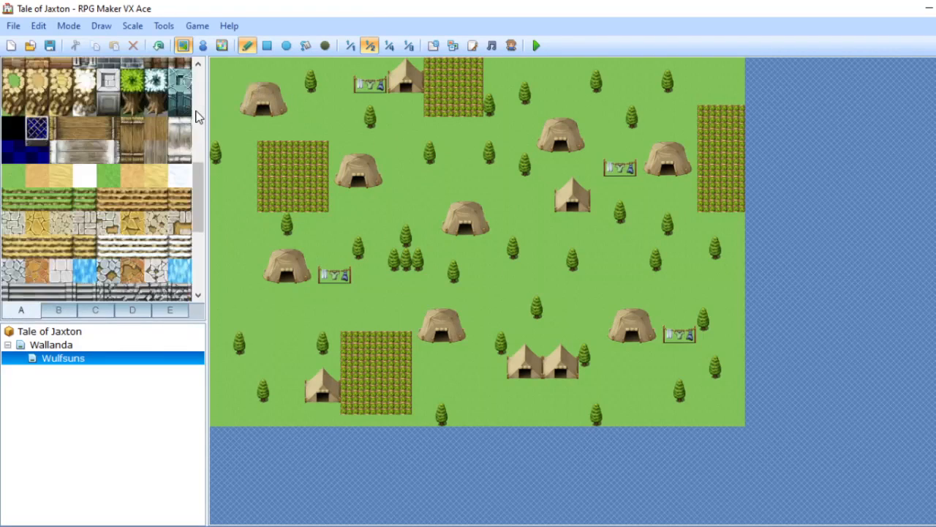
{"action": "scroll", "coordinate": [197, 106], "scroll_direction": "up", "scroll_amount": 3}
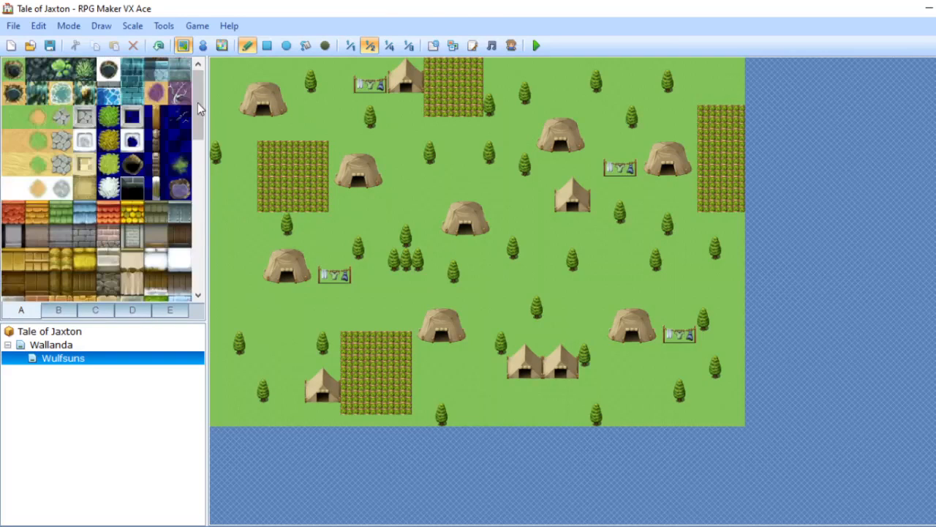
Paint a dirt patch three tiles wide at the middle of the map's southern edge.
{"action": "left_click", "coordinate": [46, 121]}
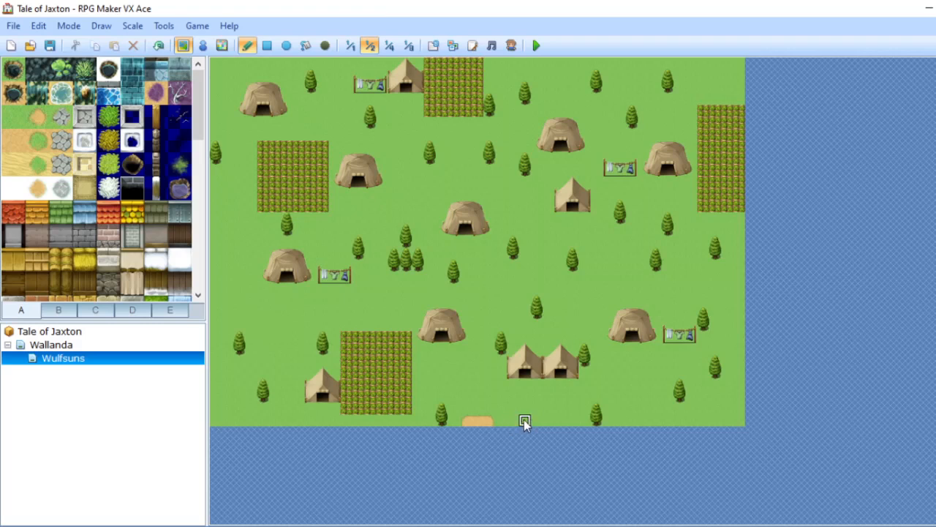
{"action": "mouse_move", "coordinate": [502, 423]}
{"action": "right_mouse_down"}
{"action": "mouse_move", "coordinate": [721, 516]}
{"action": "mouse_move", "coordinate": [729, 516]}
{"action": "mouse_move", "coordinate": [733, 473]}
{"action": "mouse_move", "coordinate": [749, 463]}
{"action": "right_mouse_up"}
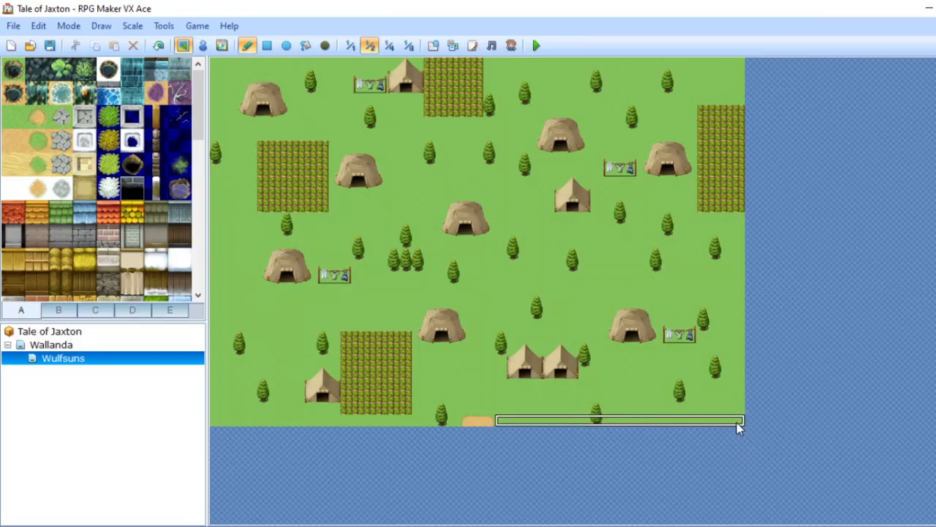
{"action": "right_click", "coordinate": [451, 420]}
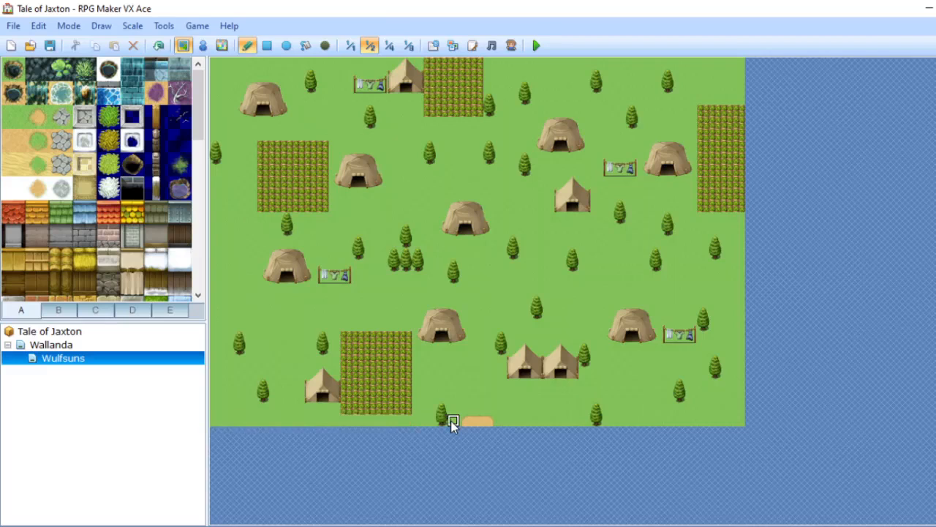
Copy an existing tree and place four more around the western hut, including two stacked southwest of it and one to its southeast.
{"action": "left_click", "coordinate": [240, 342]}
{"action": "left_click", "coordinate": [263, 309]}
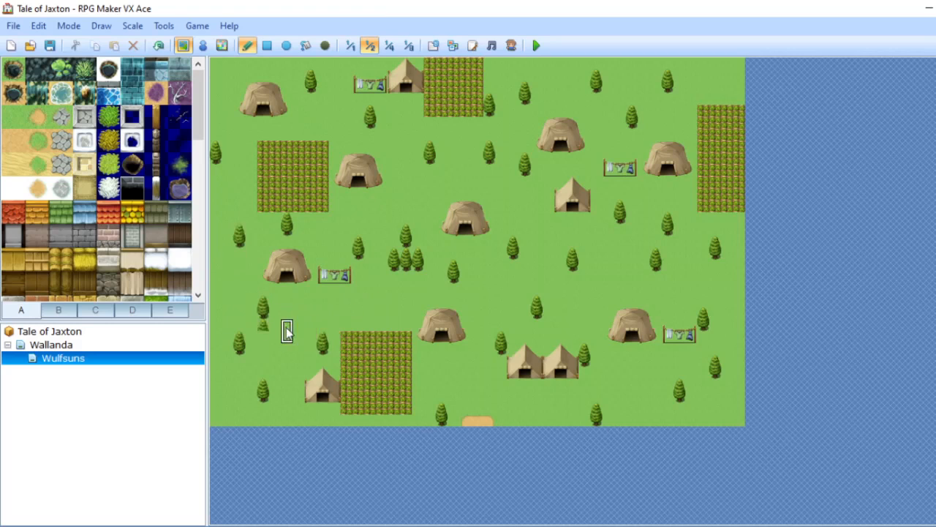
{"action": "left_click", "coordinate": [264, 330]}
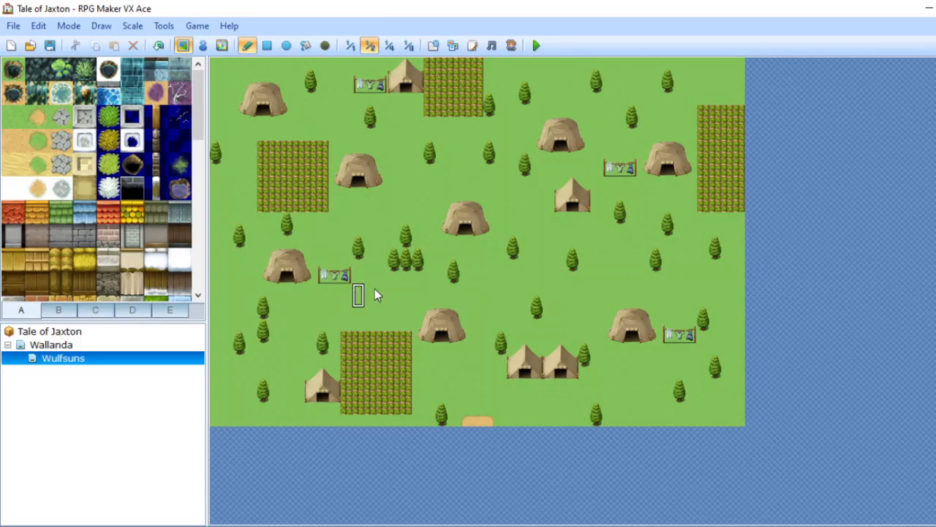
{"action": "left_click", "coordinate": [394, 295]}
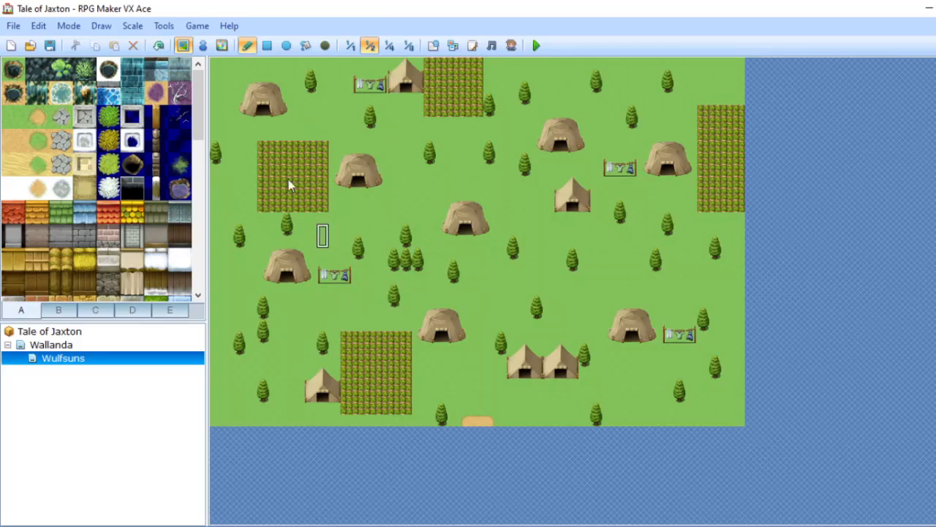
Place five more trees in the map's north: one near the northwest corner, one southwest of the northern tent, three along the edge east of its field.
{"action": "left_click", "coordinate": [226, 82]}
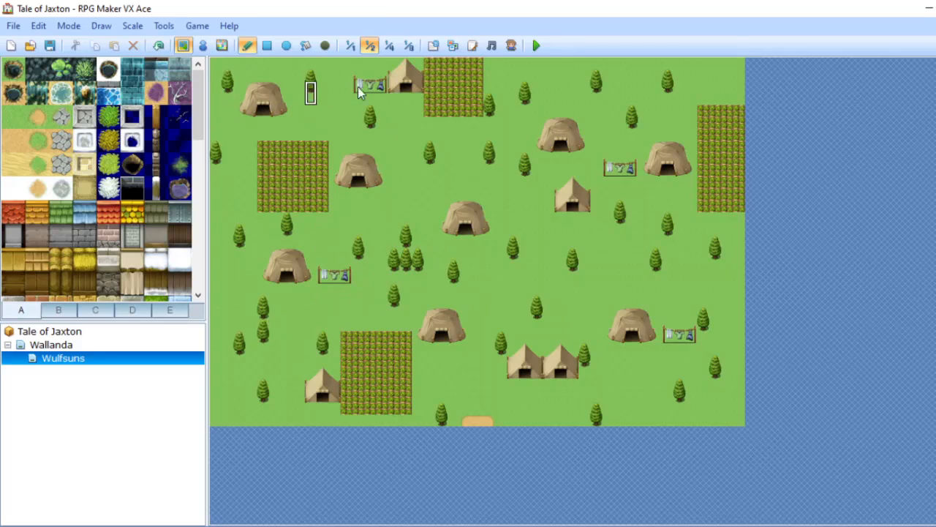
{"action": "left_click", "coordinate": [335, 116]}
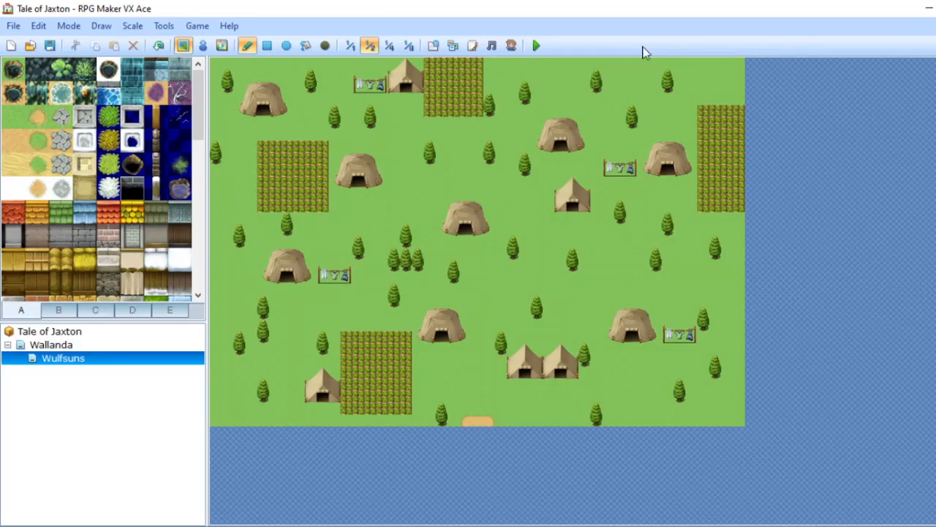
{"action": "left_click", "coordinate": [713, 68]}
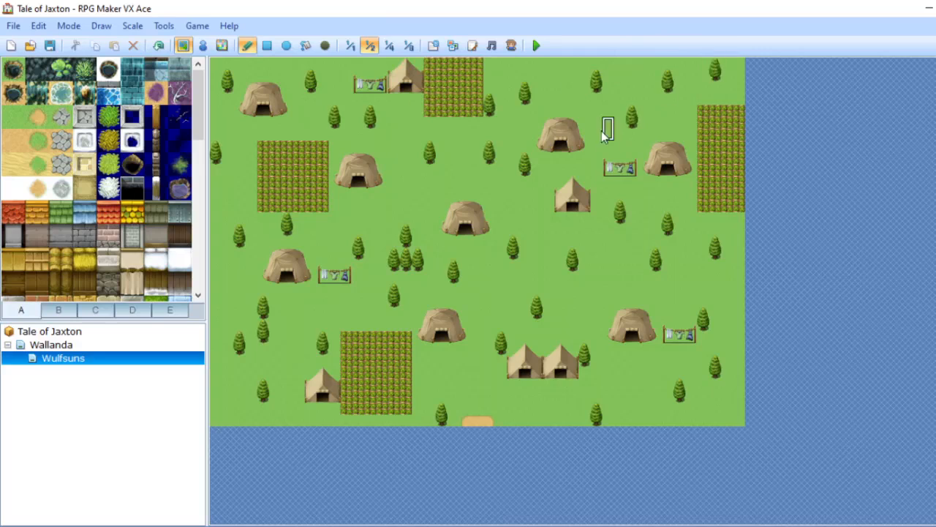
{"action": "left_click", "coordinate": [512, 69]}
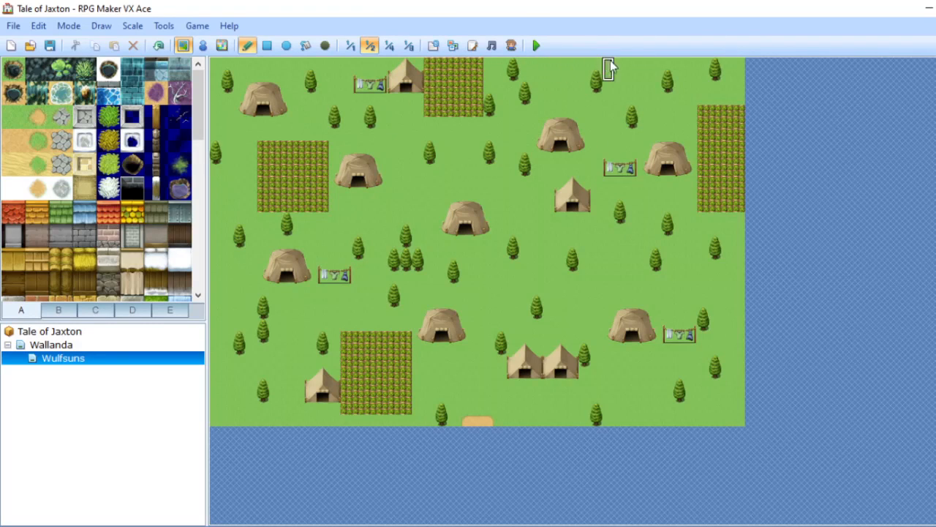
{"action": "left_click", "coordinate": [630, 68]}
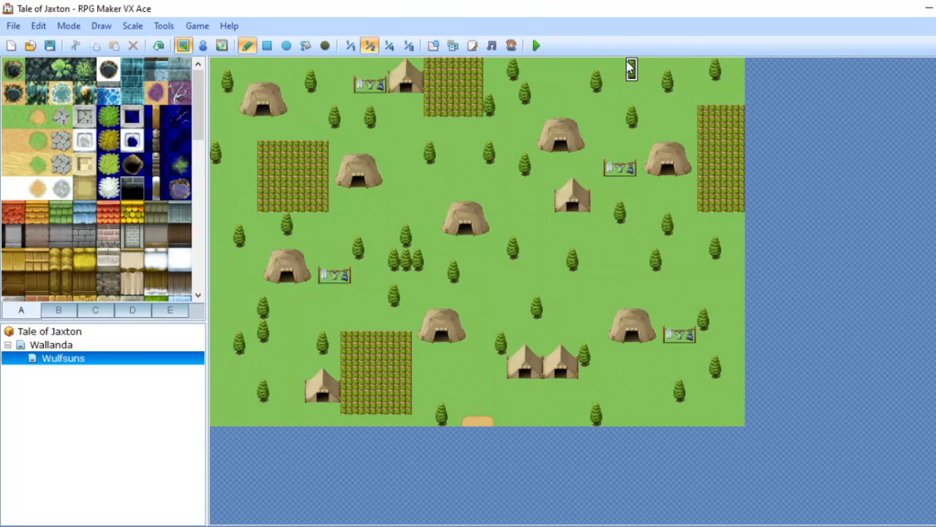
Add trees in the southeast corner, south of the southeastern hut, near the southwest corner and southeast of the western hut, and save the project.
{"action": "left_click", "coordinate": [726, 414]}
{"action": "left_click", "coordinate": [631, 389]}
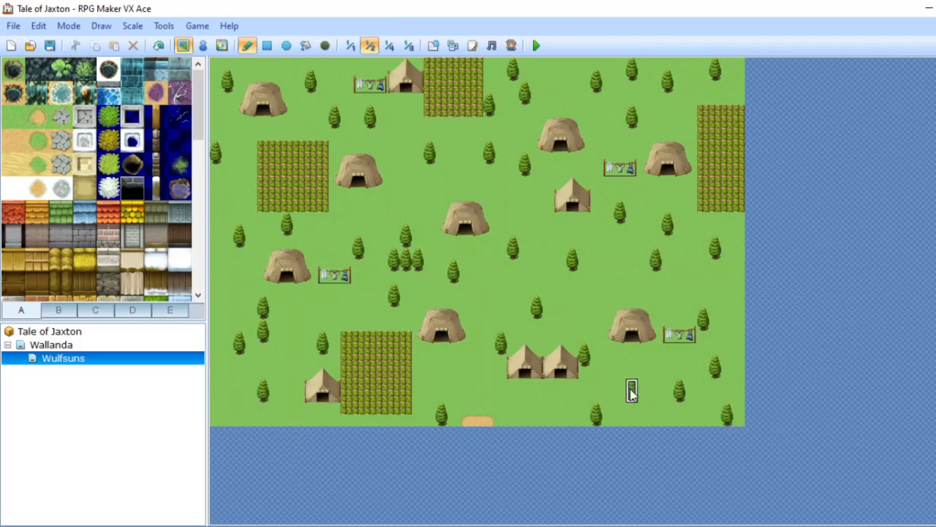
{"action": "left_click", "coordinate": [228, 389]}
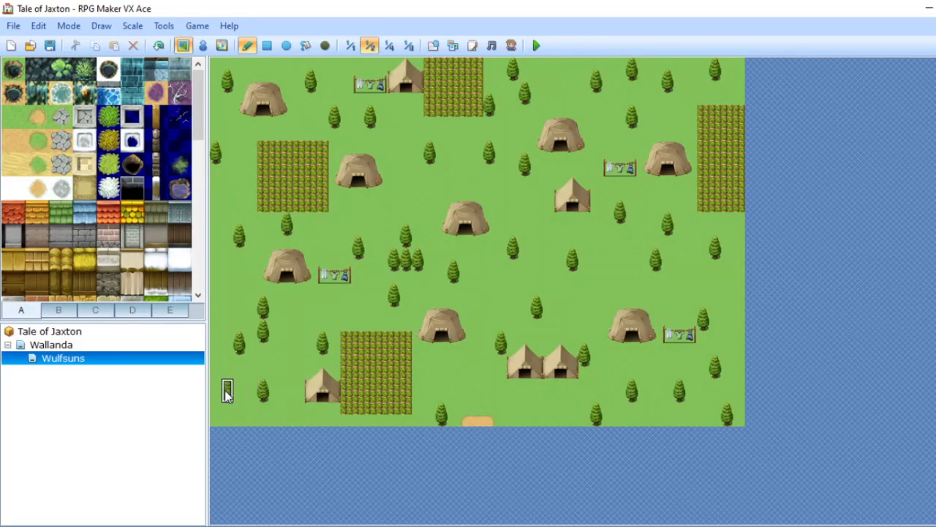
{"action": "left_click", "coordinate": [310, 308]}
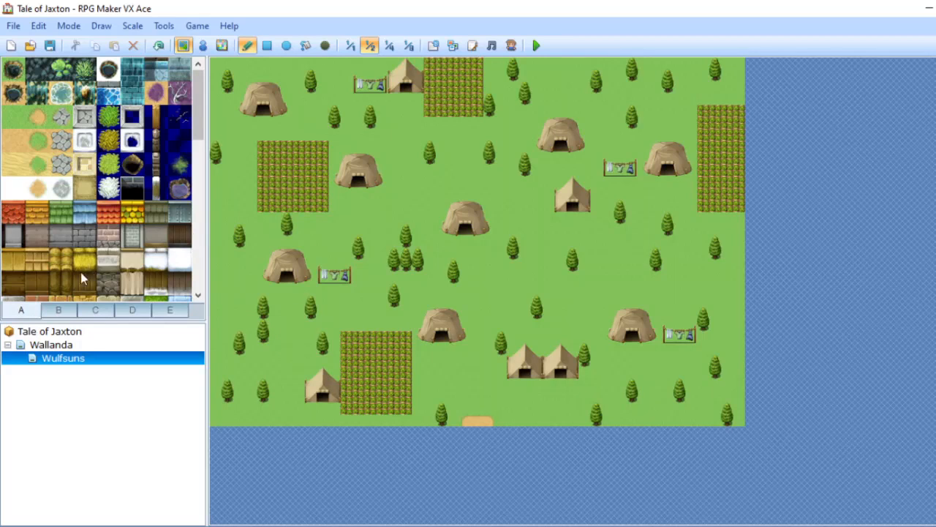
{"action": "left_click", "coordinate": [60, 310]}
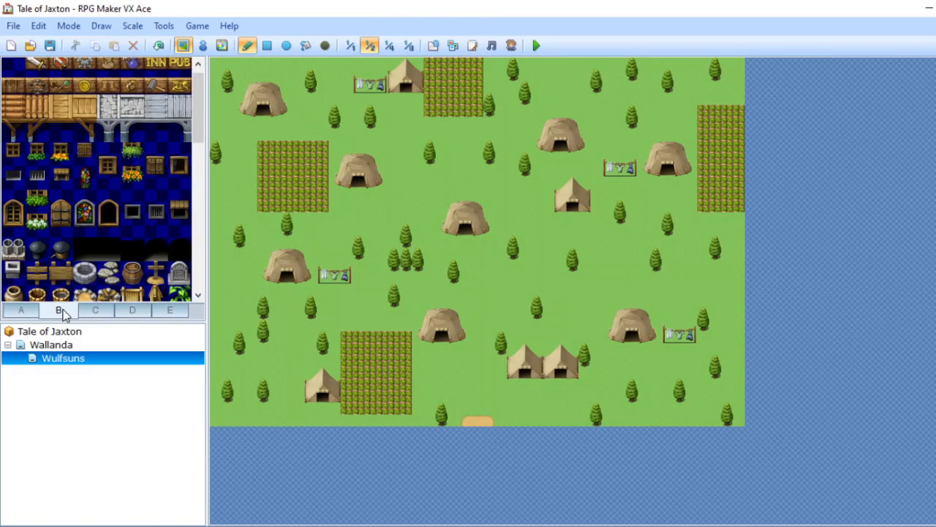
{"action": "key", "text": "ctrl+s"}
Switch to Microsoft Word and save the credits document as Credits in the Tale of Jaxton folder inside Documents > RPGVXAce.
{"action": "mouse_move", "coordinate": [466, 518]}
{"action": "left_click", "coordinate": [529, 512]}
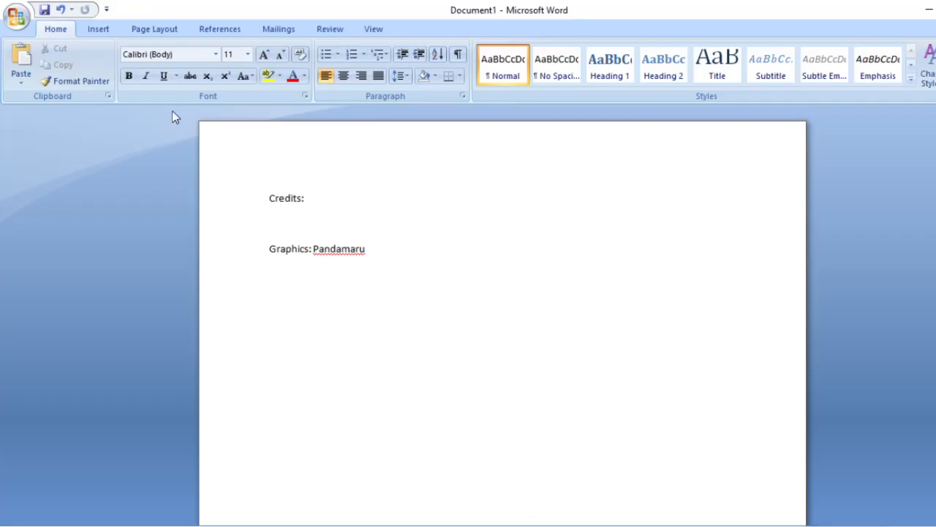
{"action": "left_click", "coordinate": [45, 9]}
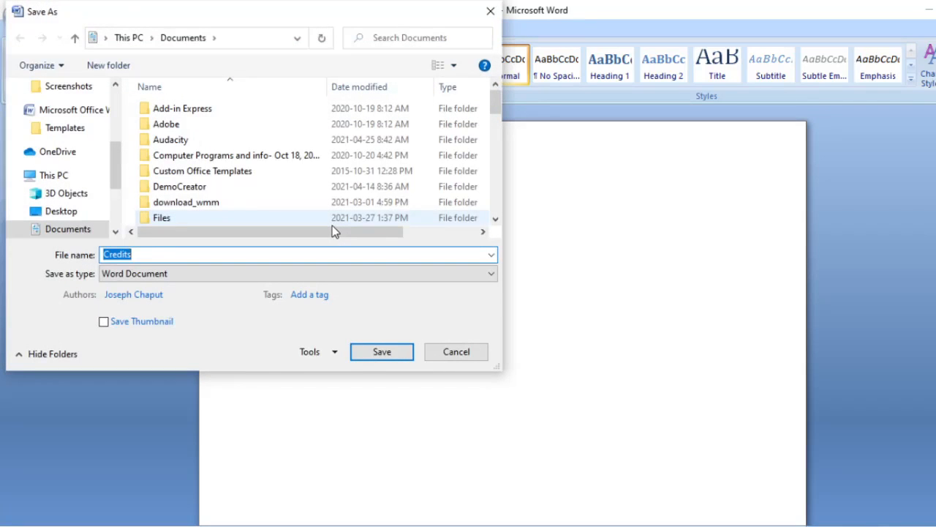
{"action": "type", "text": "Credits"}
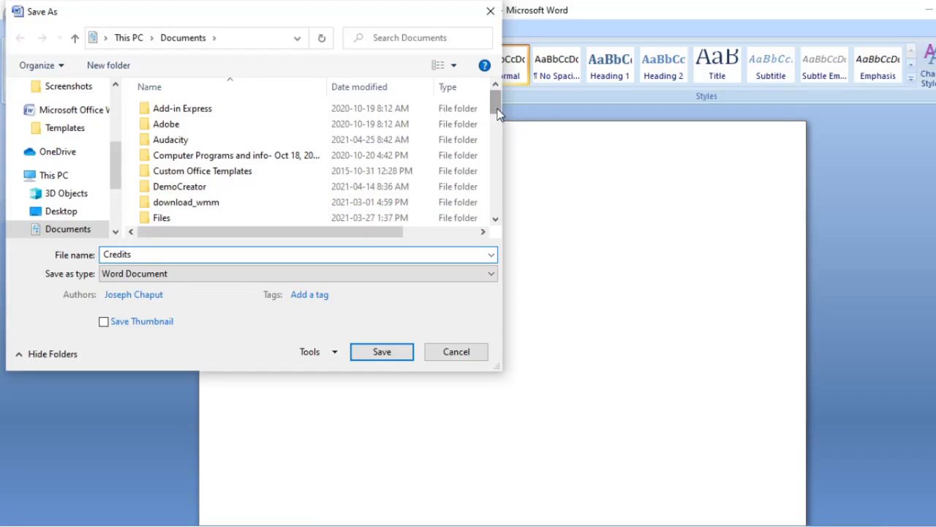
{"action": "left_click_drag", "start_coordinate": [497, 112], "coordinate": [490, 162]}
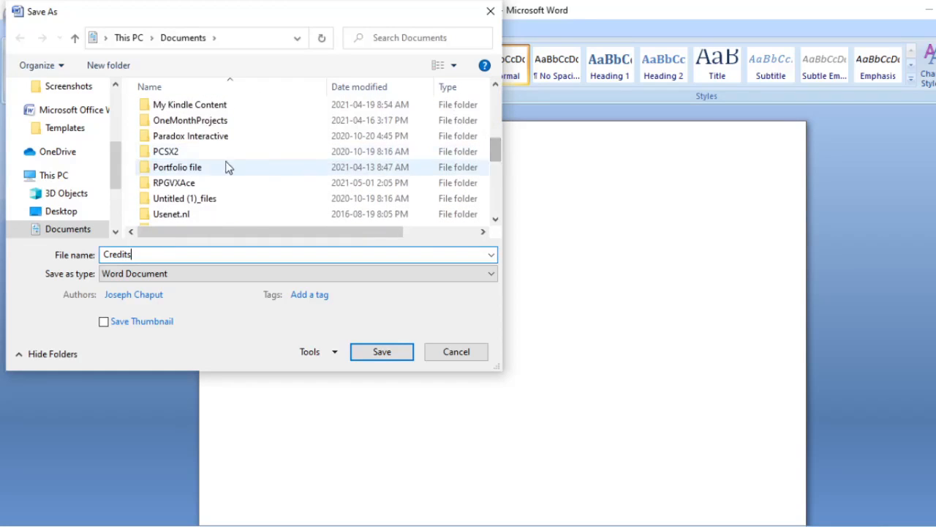
{"action": "double_click", "coordinate": [193, 180]}
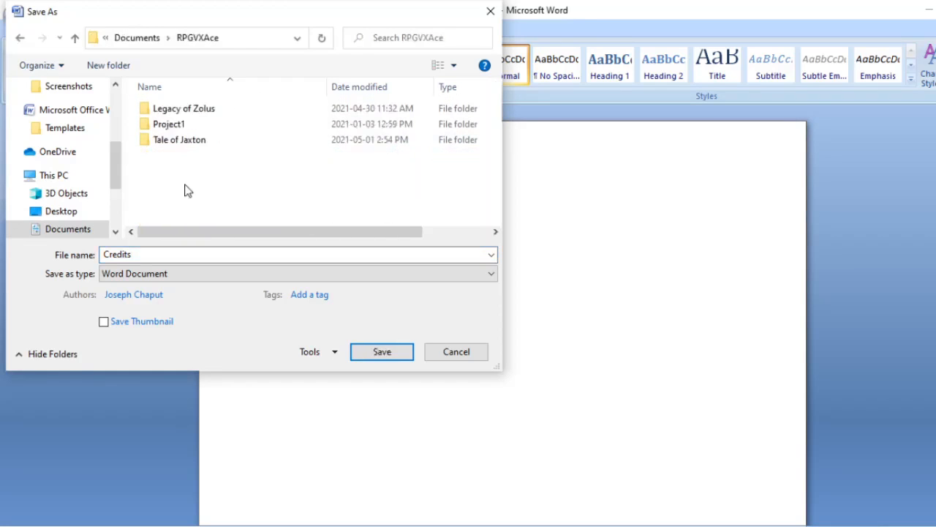
{"action": "double_click", "coordinate": [209, 140]}
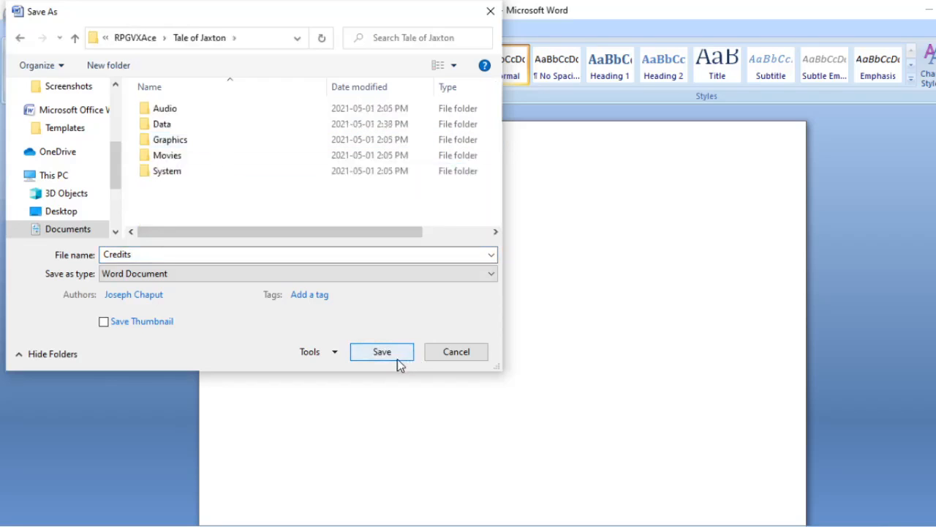
{"action": "left_click", "coordinate": [393, 357]}
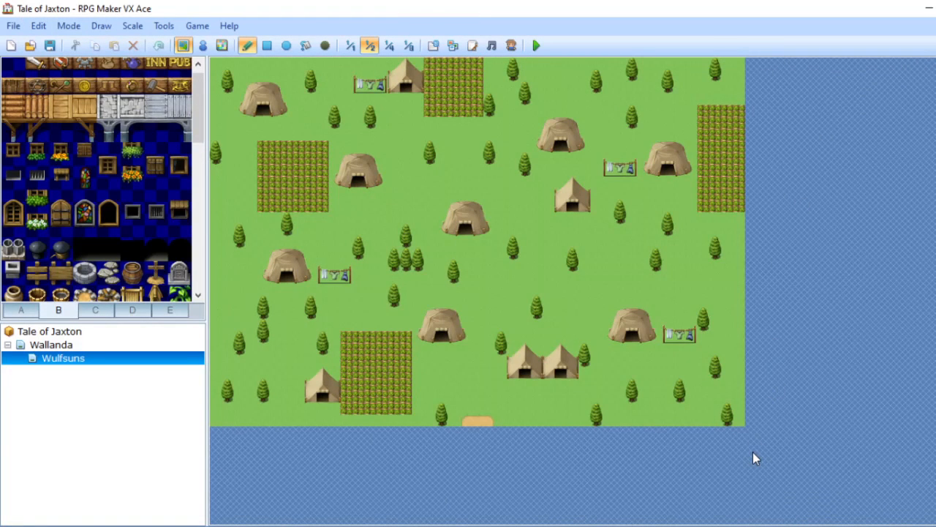
Review the Wallanda world map in RPG Maker VX Ace and add a tree on the Wulfsuns map between the central hut and the hut northwest of it.
{"action": "left_click", "coordinate": [70, 345]}
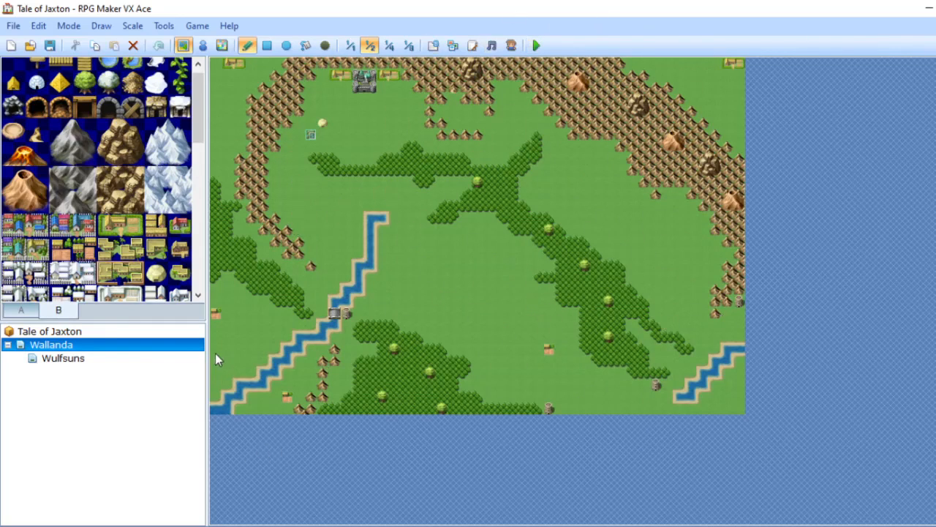
{"action": "left_click", "coordinate": [59, 360]}
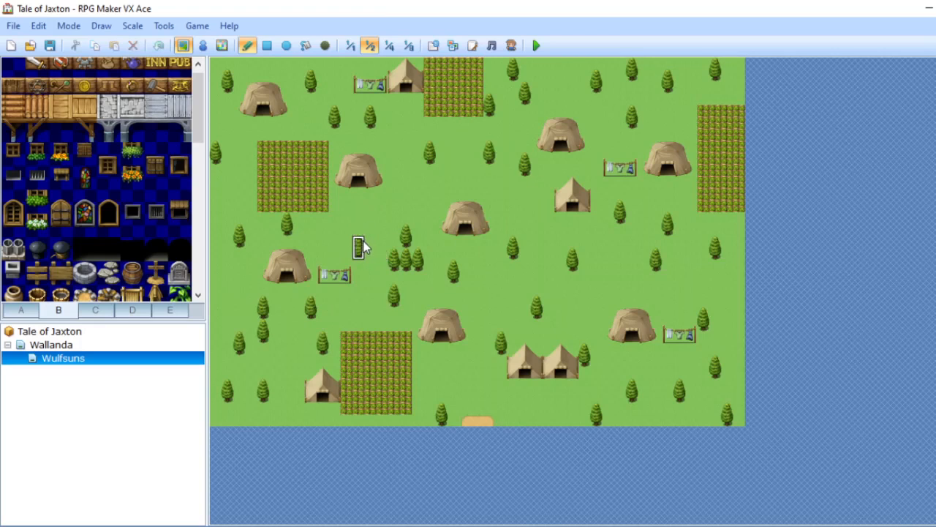
{"action": "left_click", "coordinate": [406, 199]}
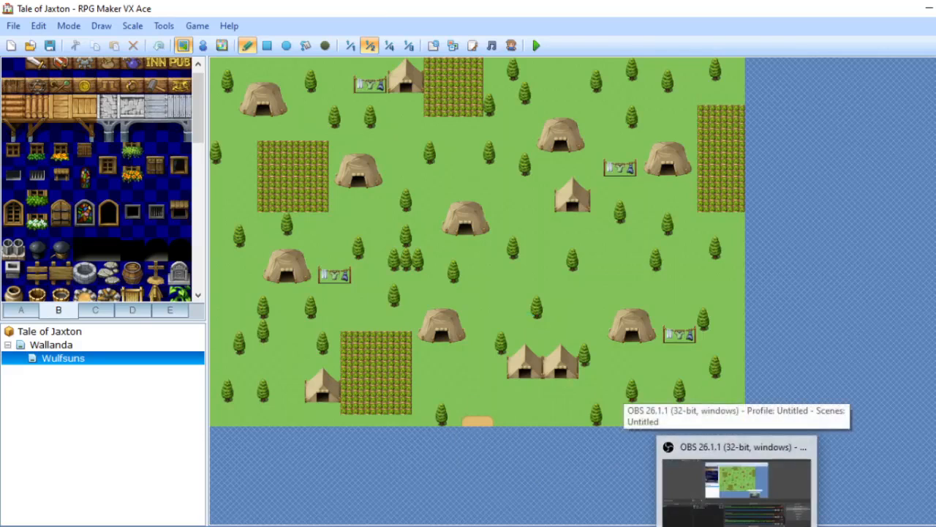
{"action": "left_click", "coordinate": [757, 487]}
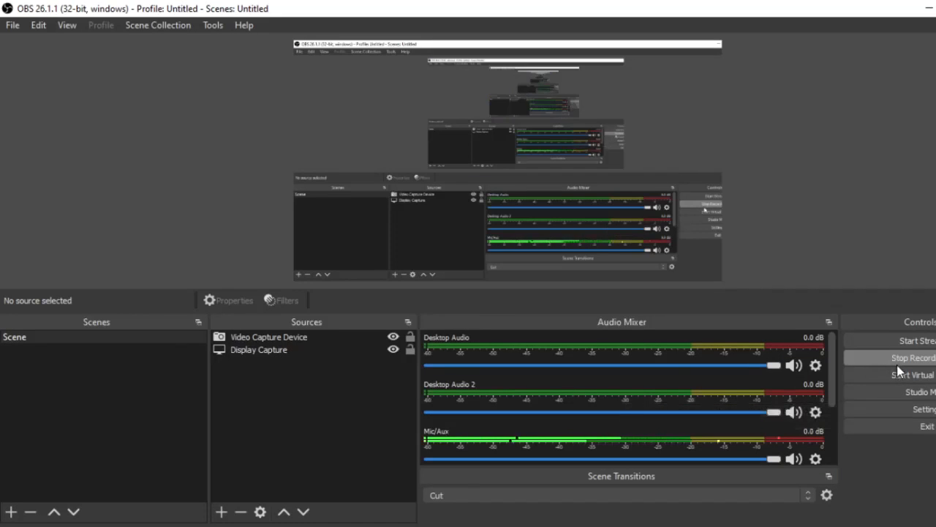